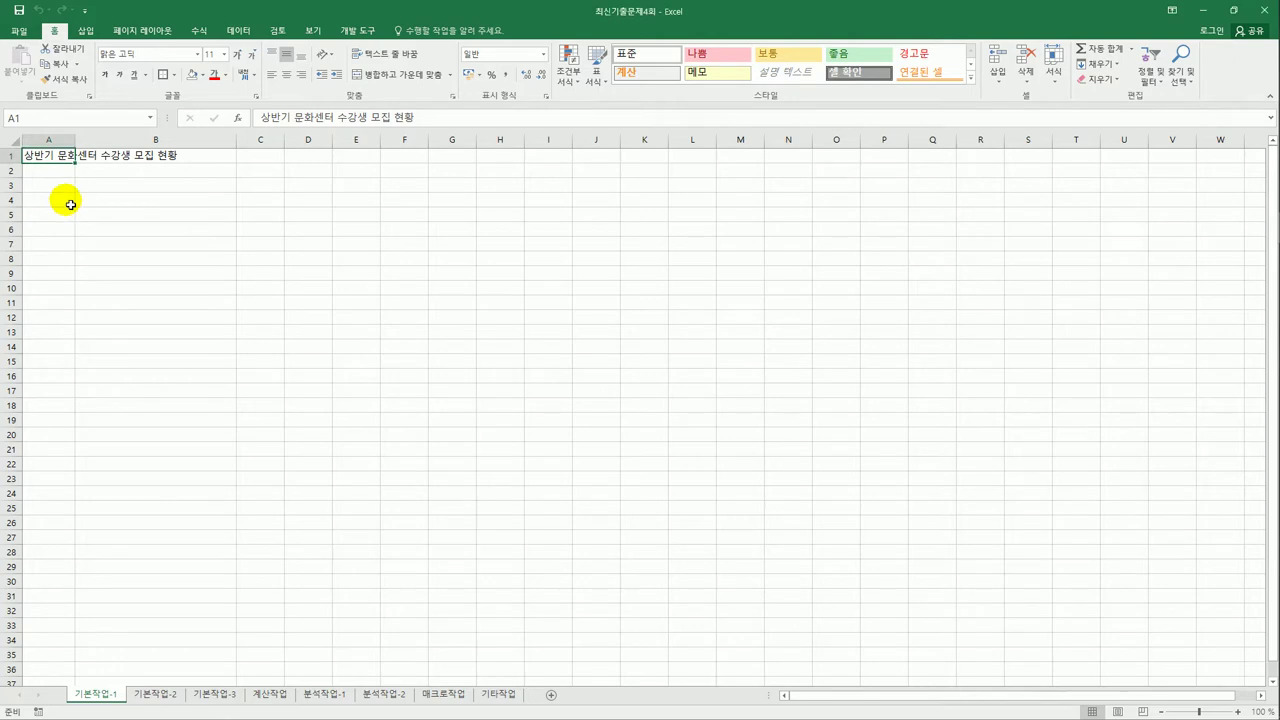
drag(70, 191, 418, 348)
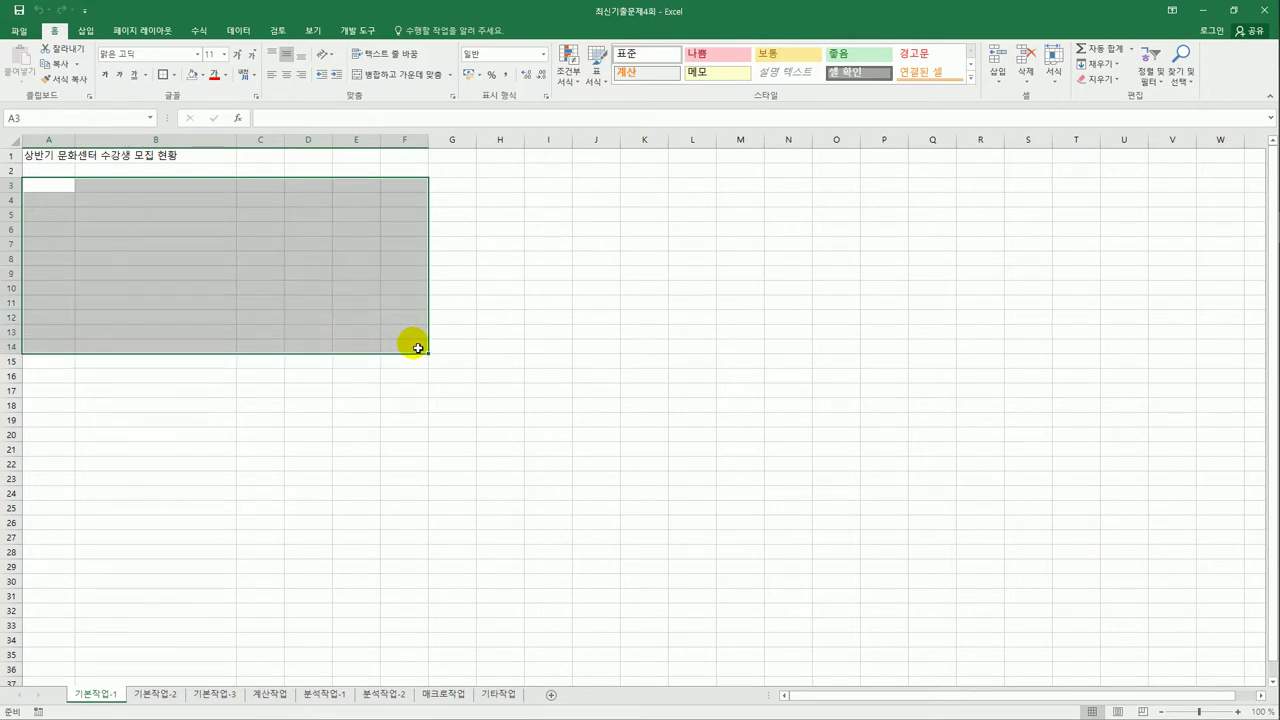
Step: On the 기본작업-2 sheet, merge and centre the title across A1:G1 and set its font size to 17
click(152, 692)
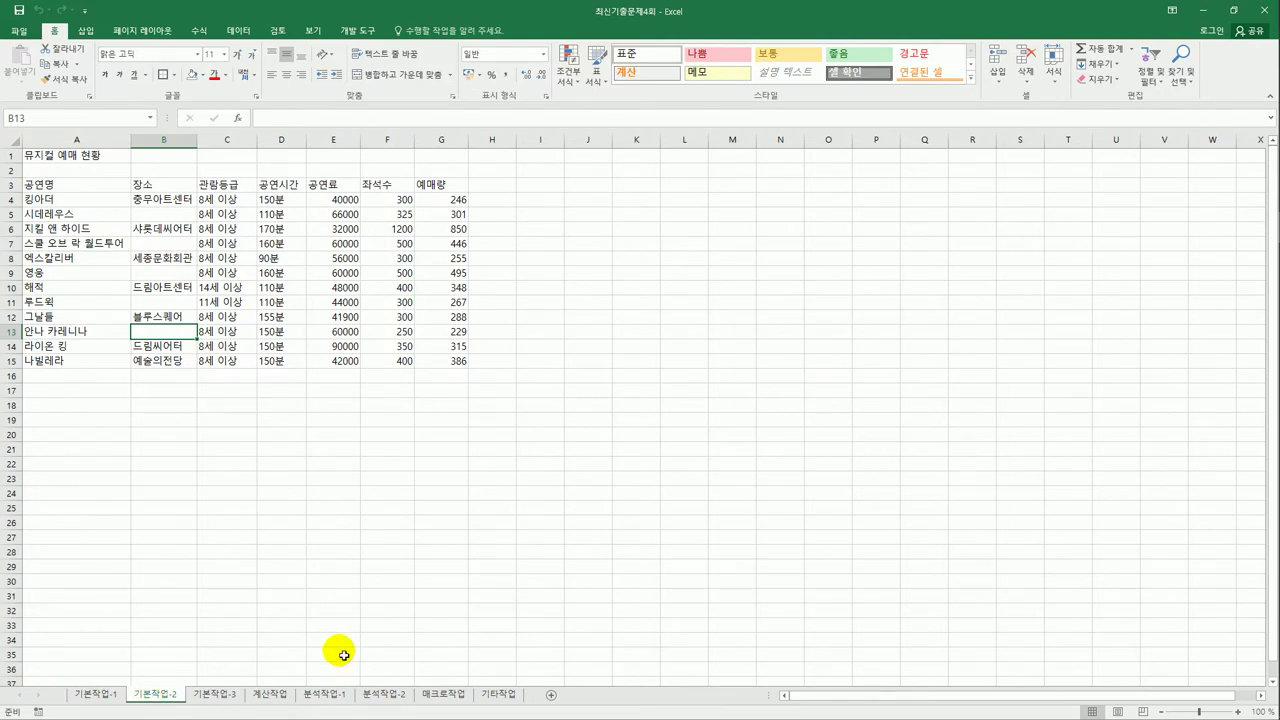
click(83, 163)
drag(83, 163, 440, 164)
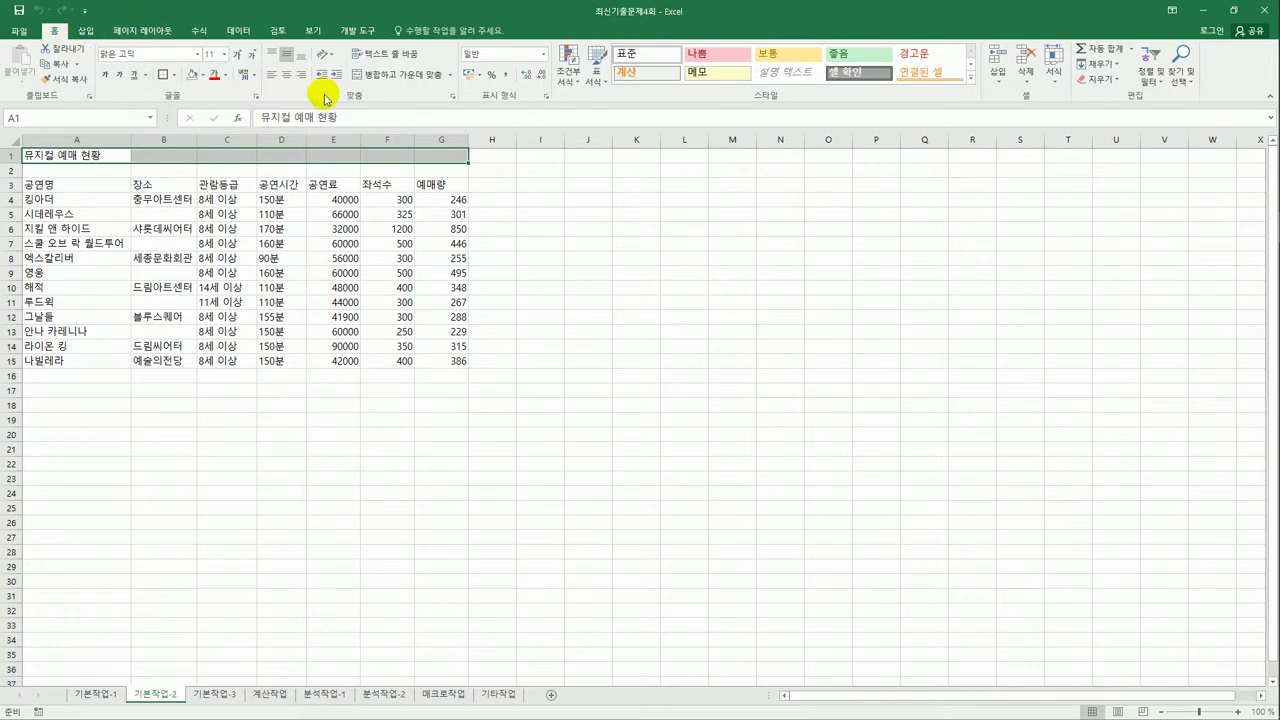
click(425, 74)
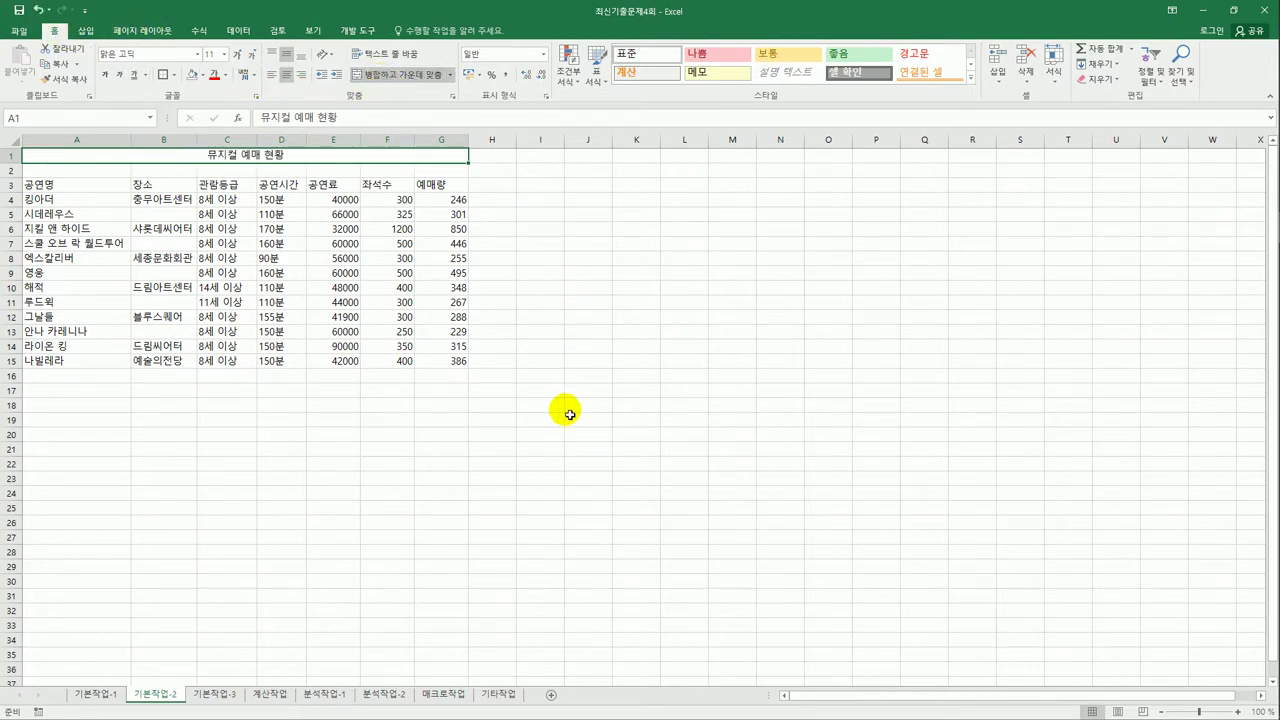
click(225, 54)
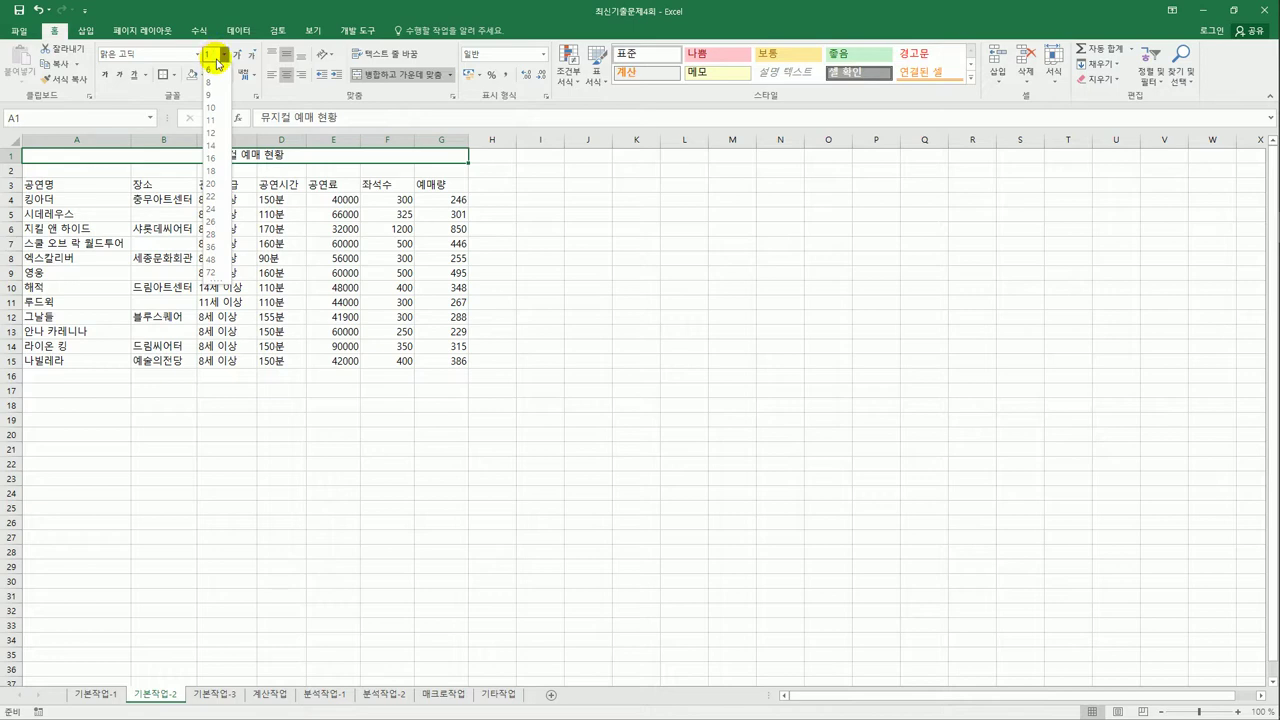
text(1)
key(Return)
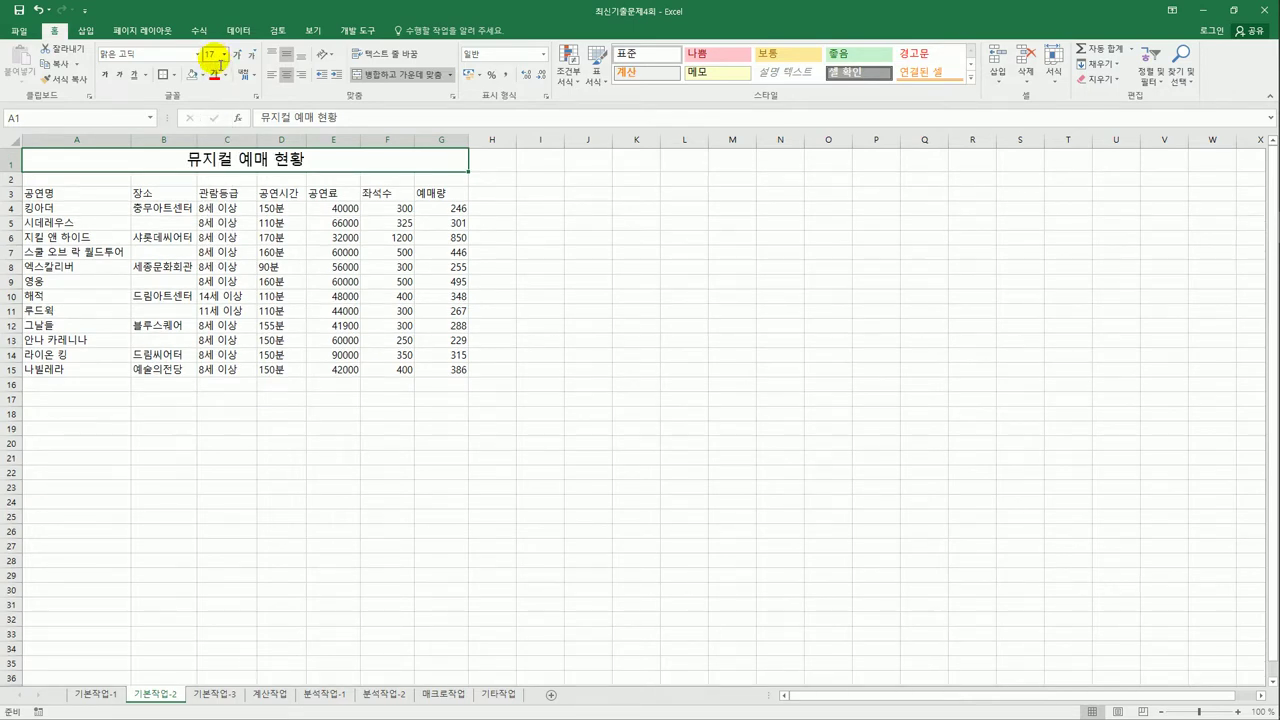
Step: Set the height of row 1 to 28
click(19, 160)
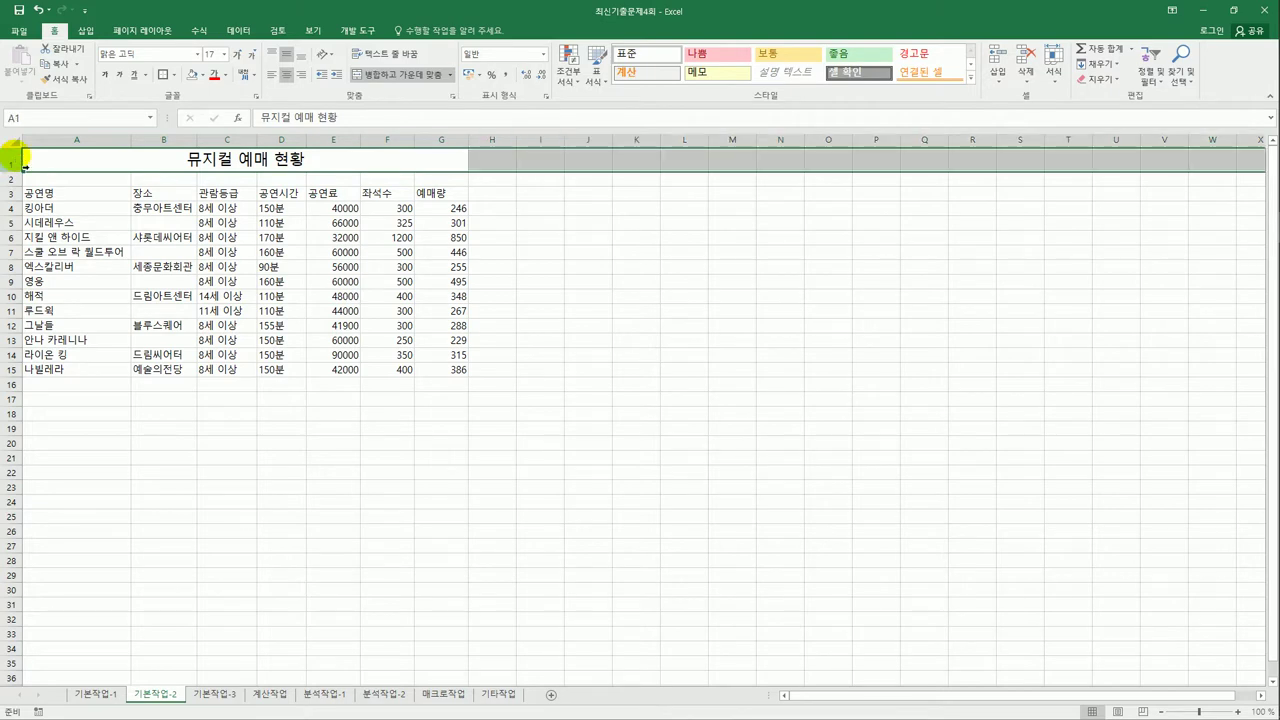
right_click(22, 163)
click(55, 281)
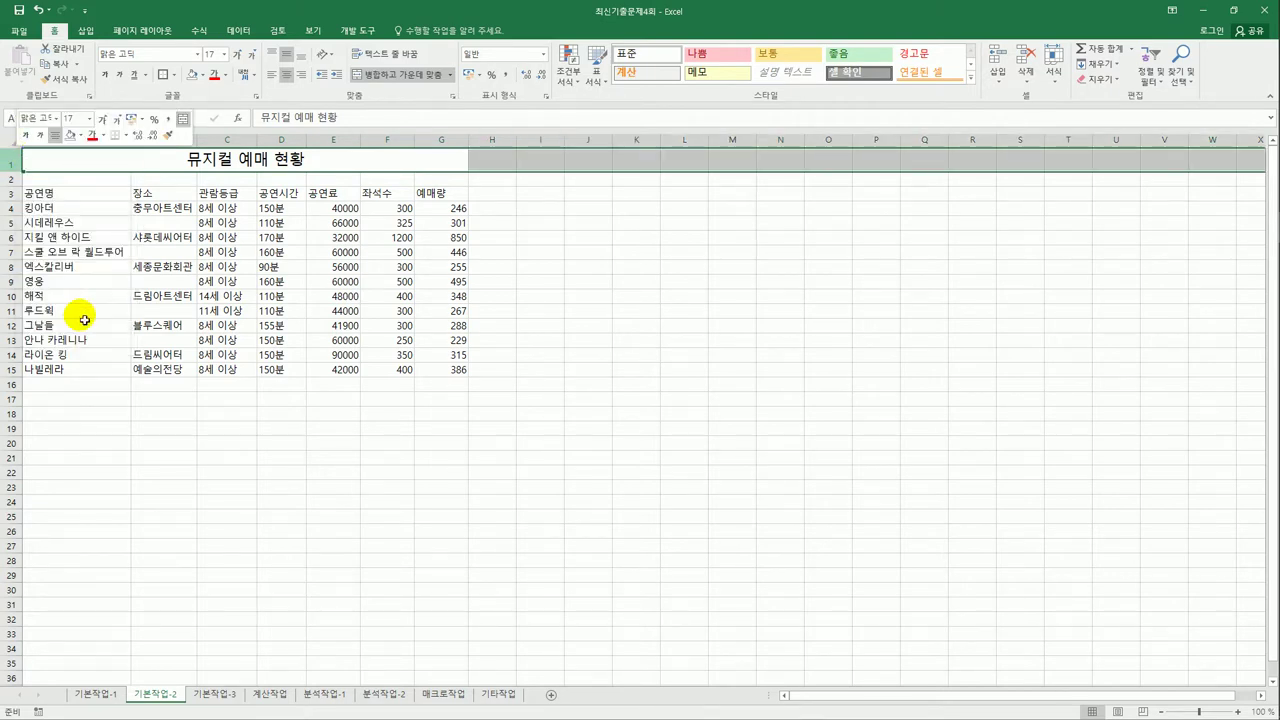
text(1)
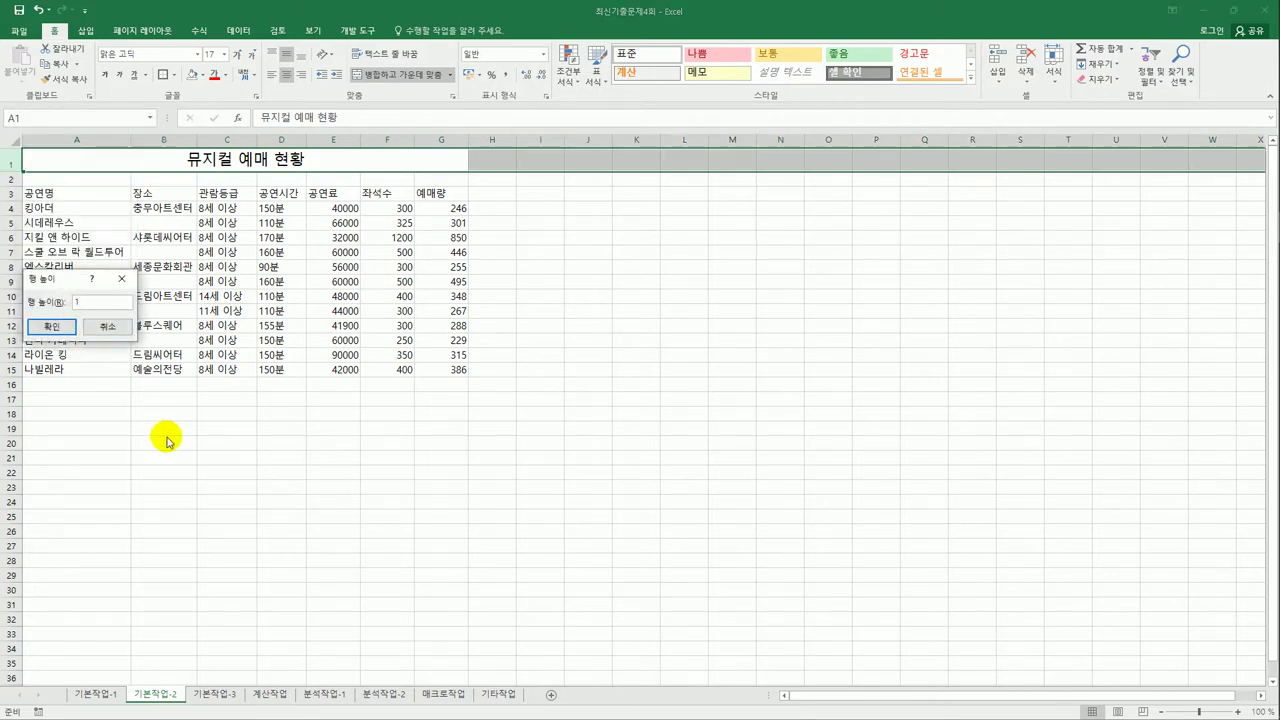
text(7)
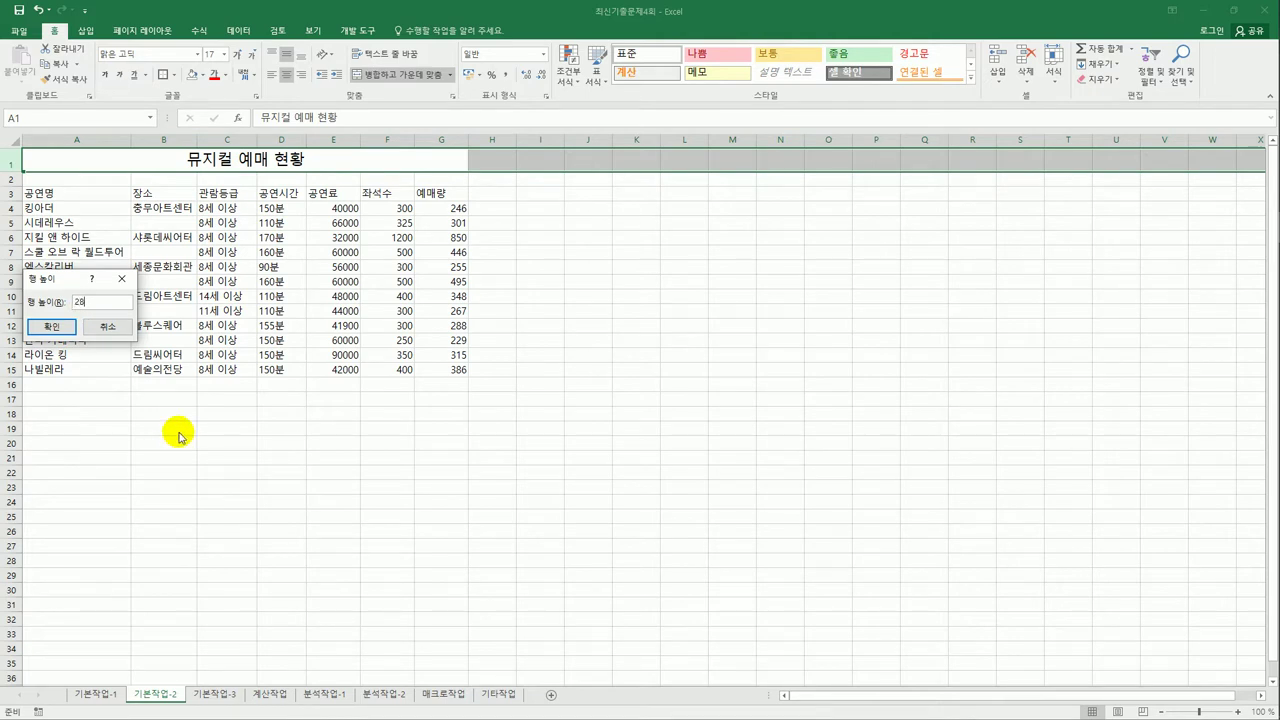
click(51, 327)
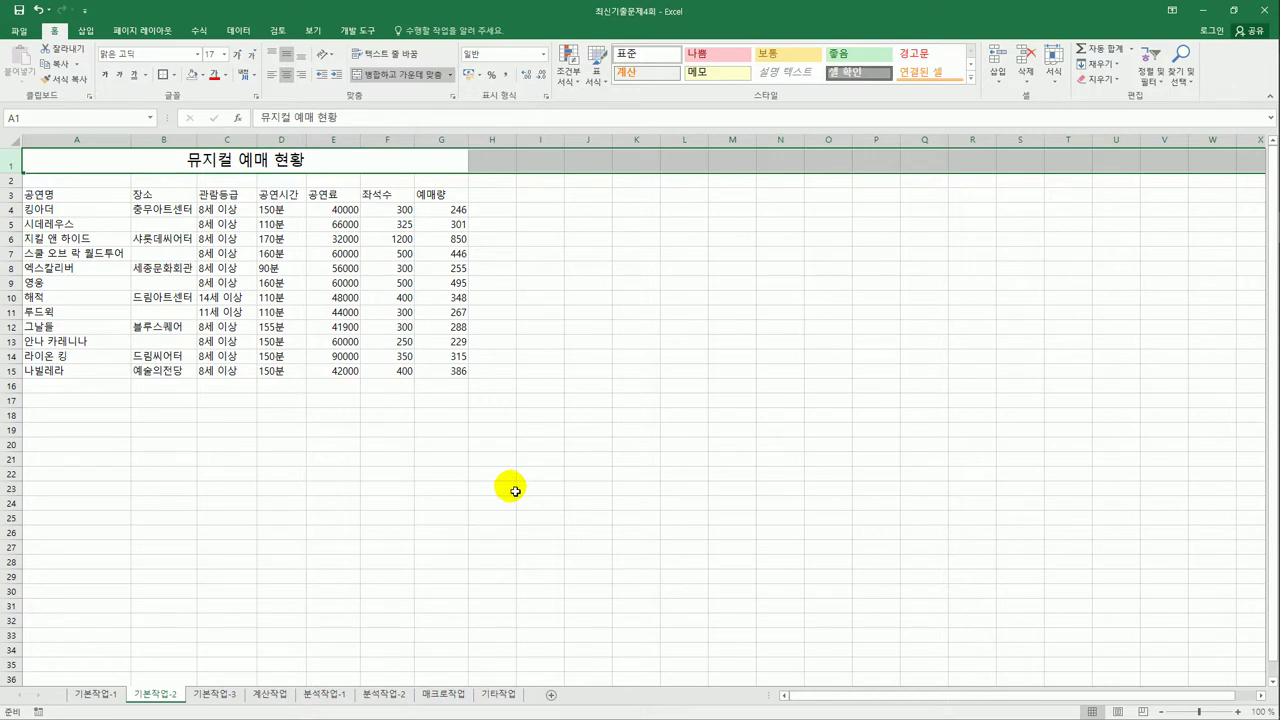
Step: Merge and centre each of the 장소 cell pairs B4:B5, B6:B7, B8:B9, B10:B11 and B12:B13
click(163, 212)
drag(163, 212, 163, 230)
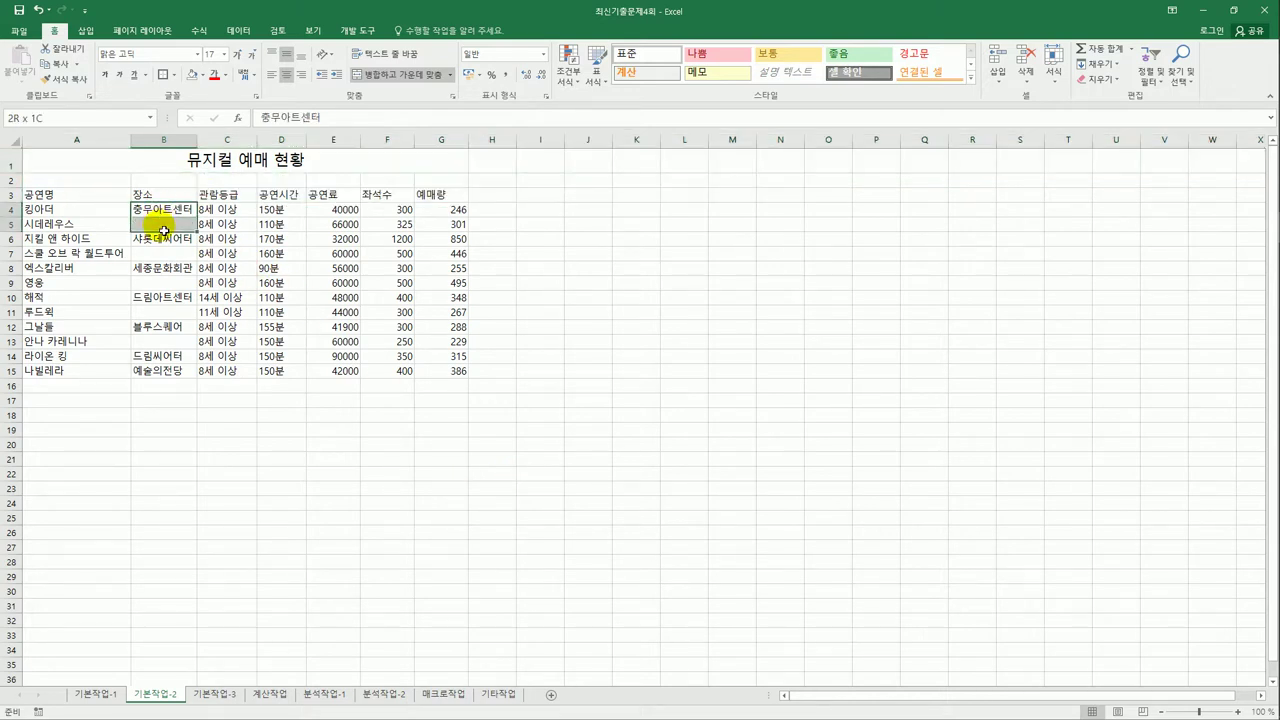
ctrl+click(168, 241)
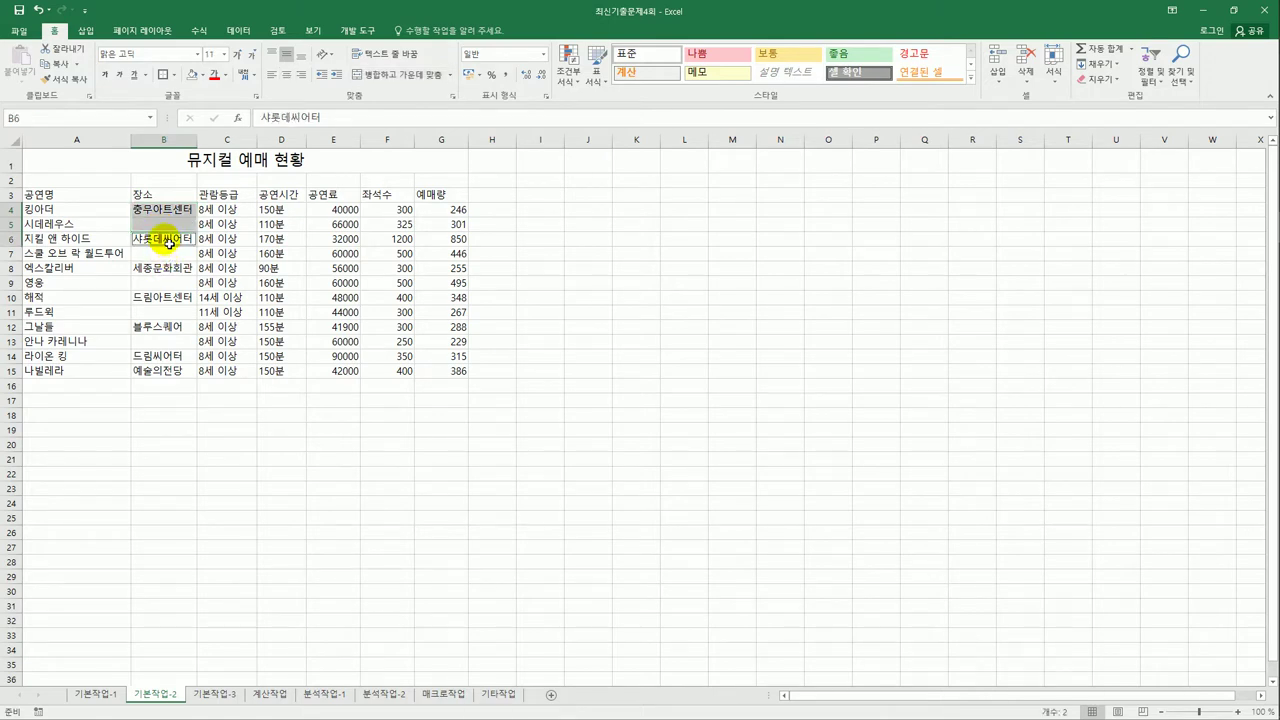
drag(168, 241, 167, 257)
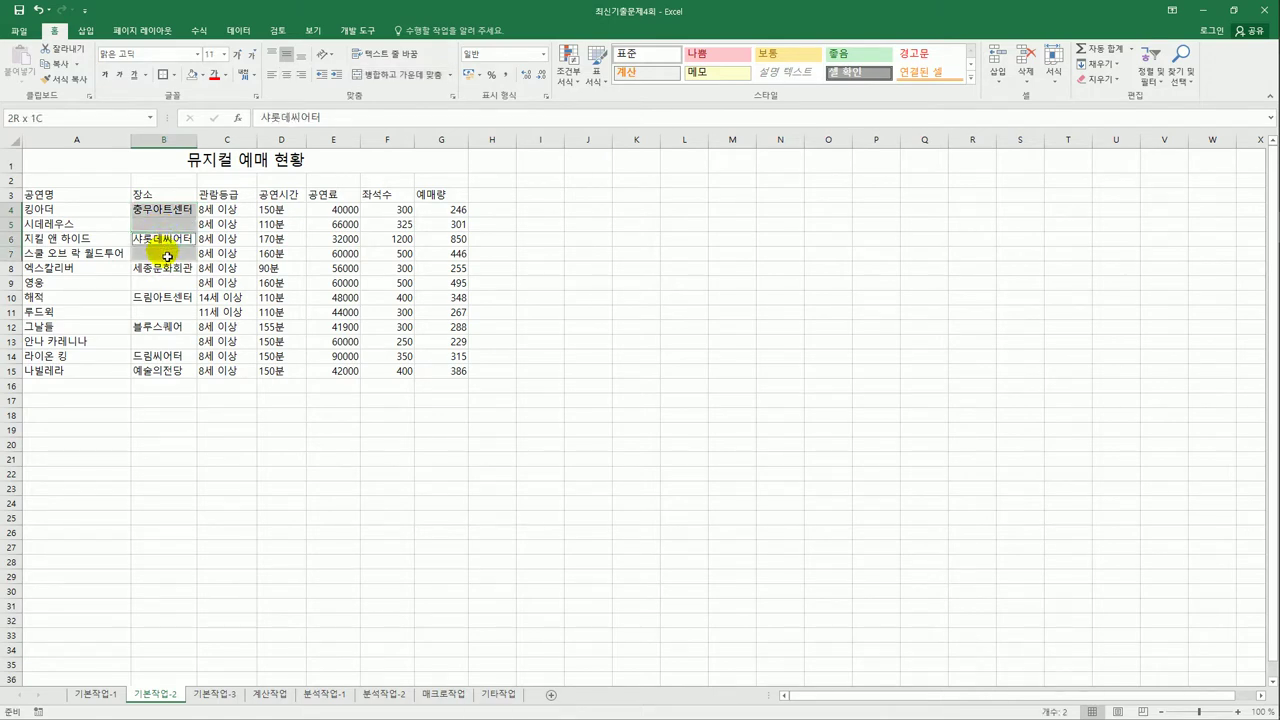
ctrl+click(164, 270)
drag(164, 270, 167, 345)
ctrl+click(164, 298)
ctrl+click(164, 326)
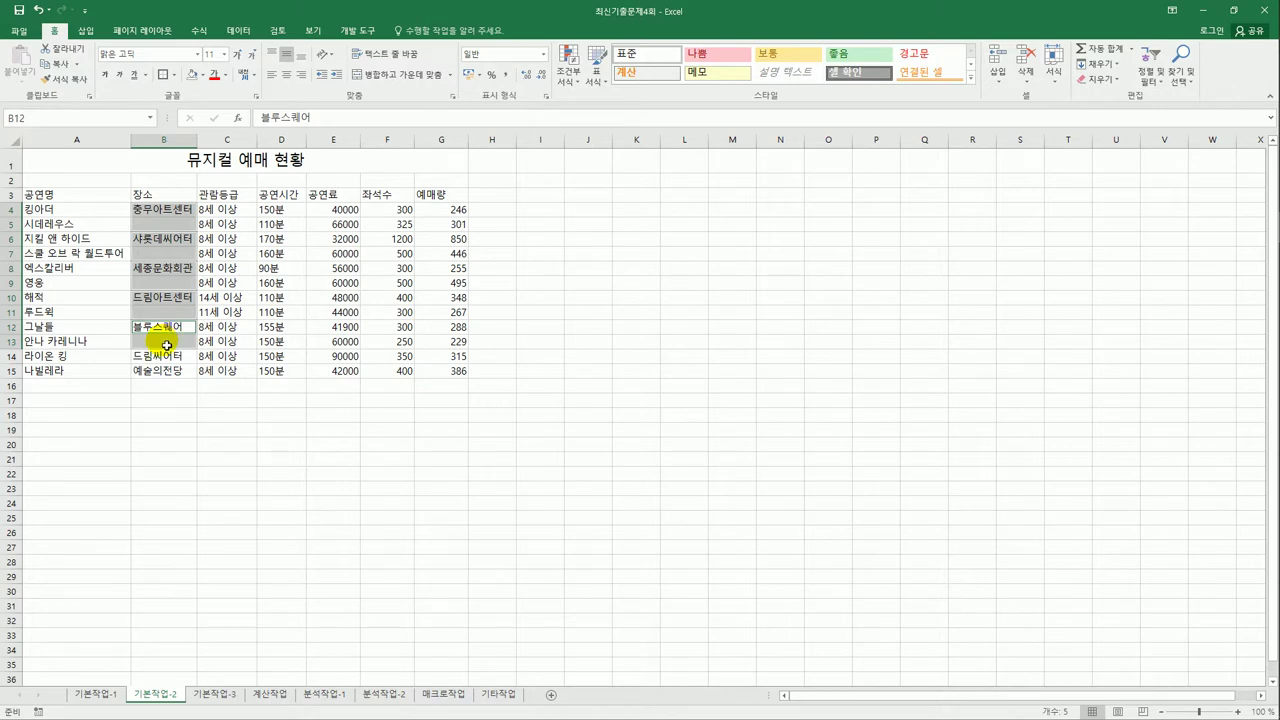
click(390, 84)
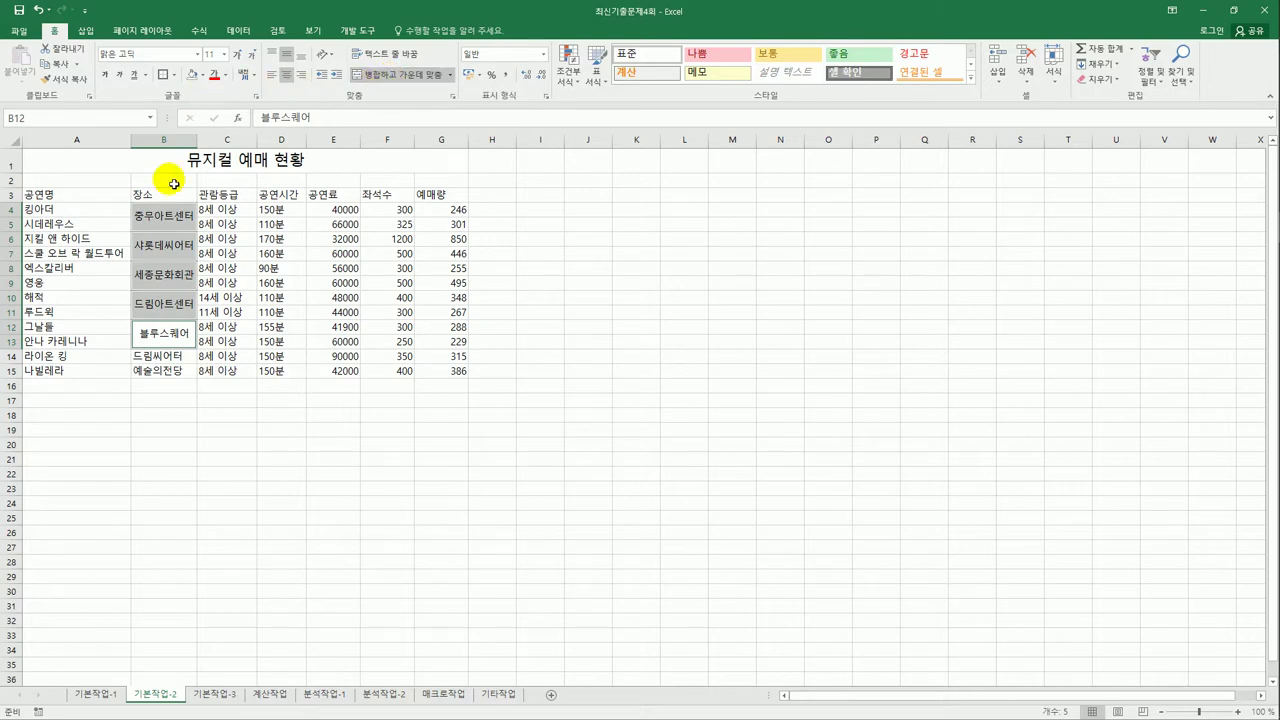
Step: Centre the contents of A3:G15 horizontally and apply all borders with a thick outside border
drag(94, 197, 446, 374)
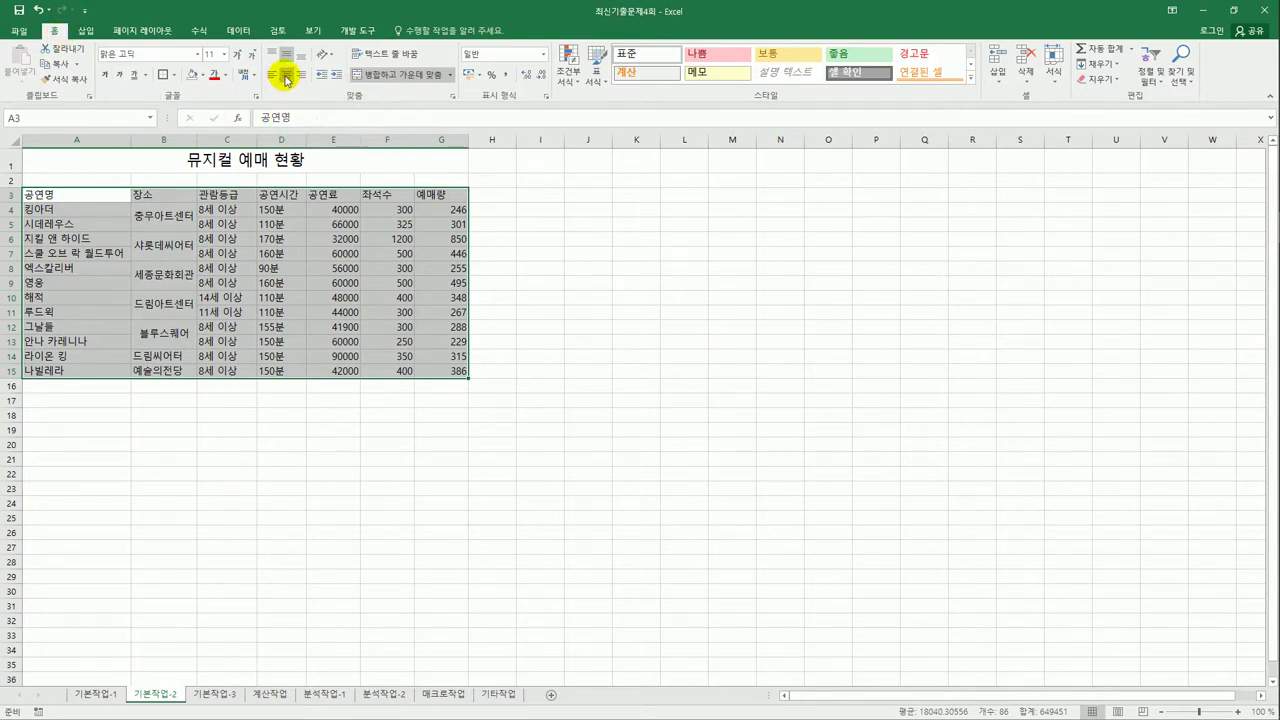
click(287, 78)
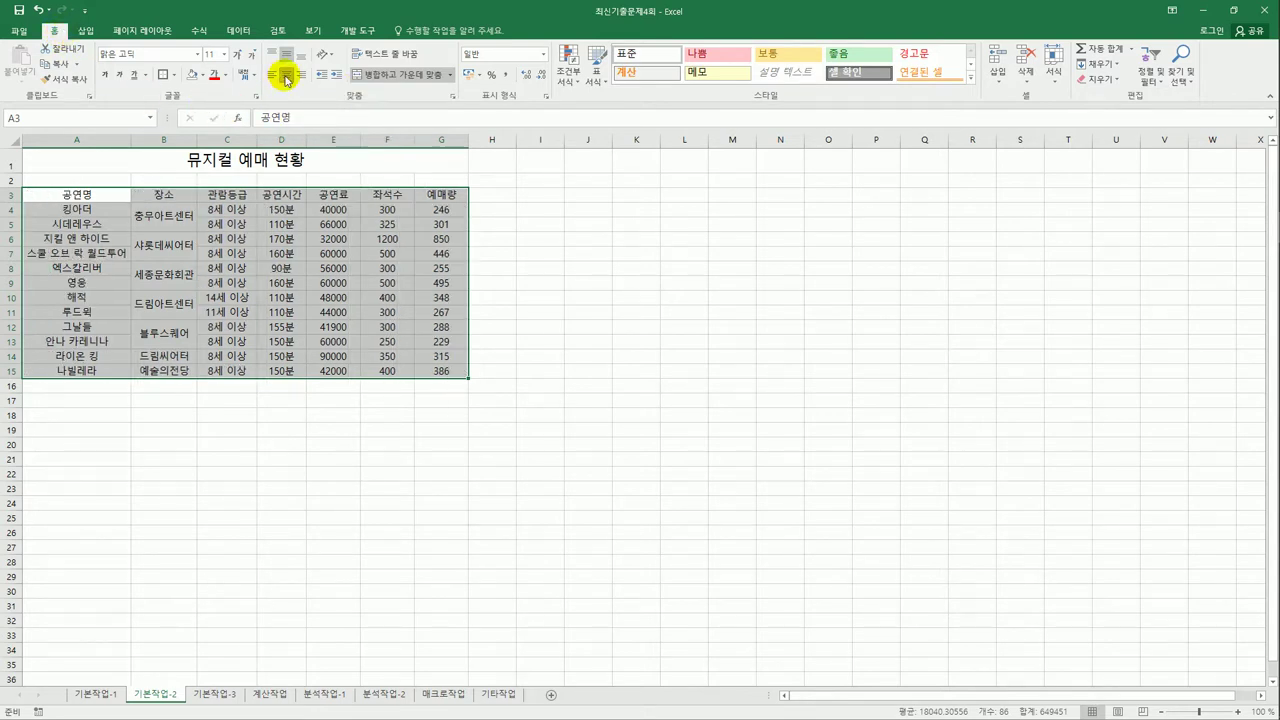
click(176, 75)
click(195, 185)
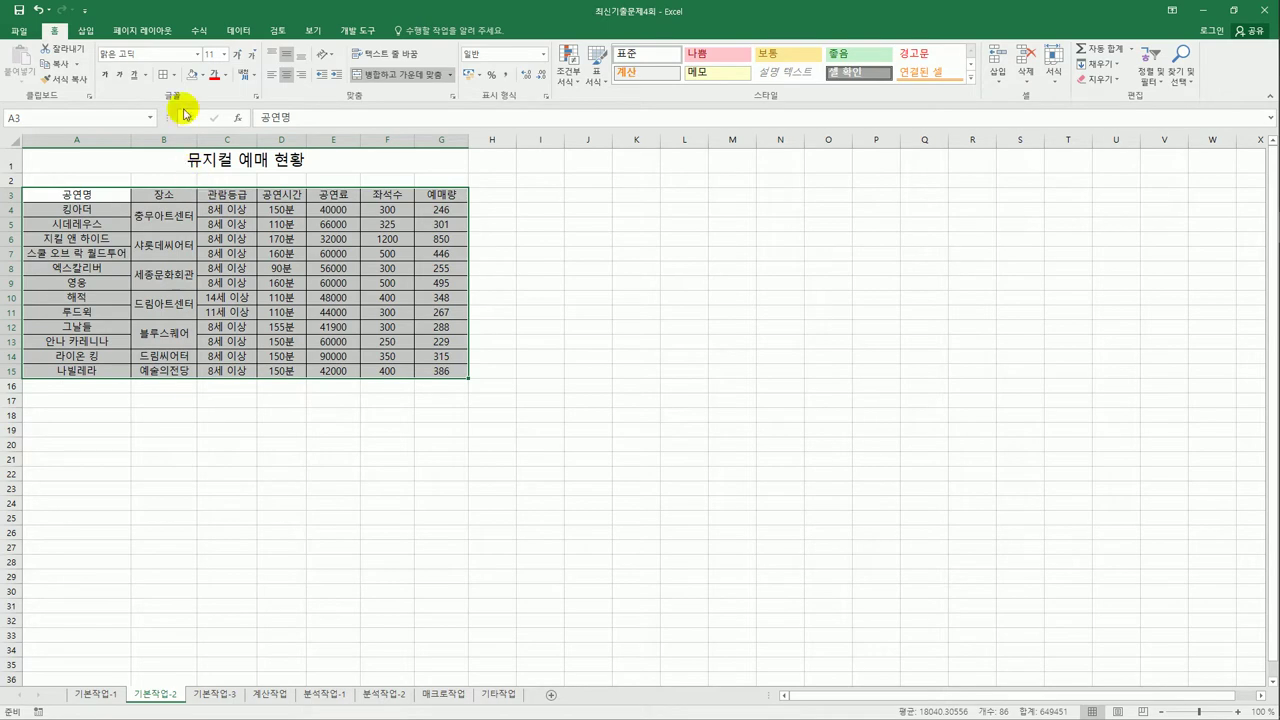
click(176, 76)
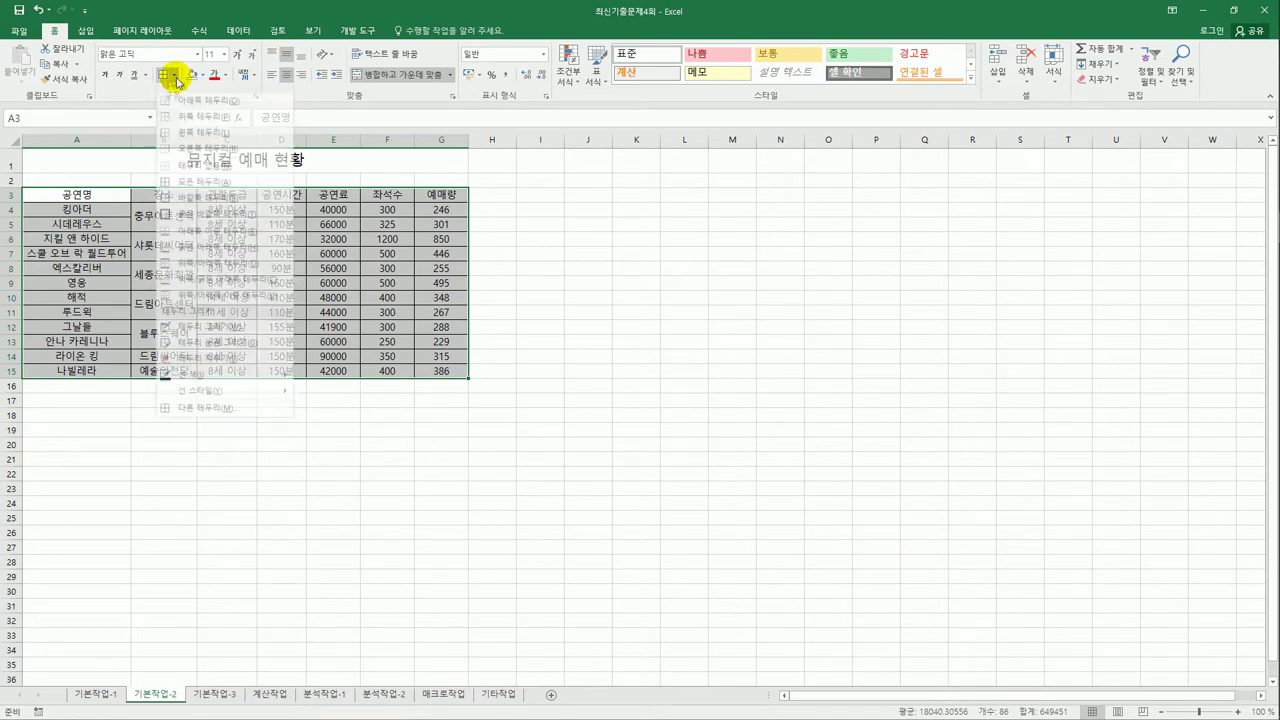
click(210, 222)
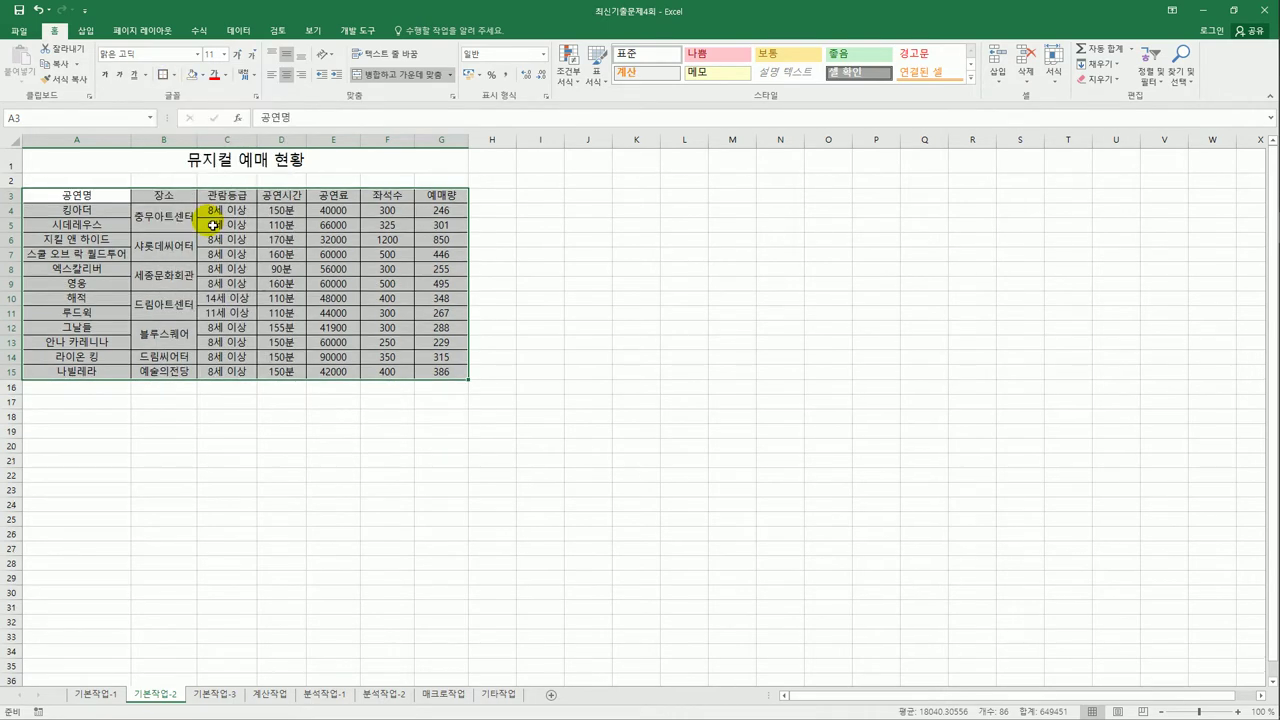
click(258, 446)
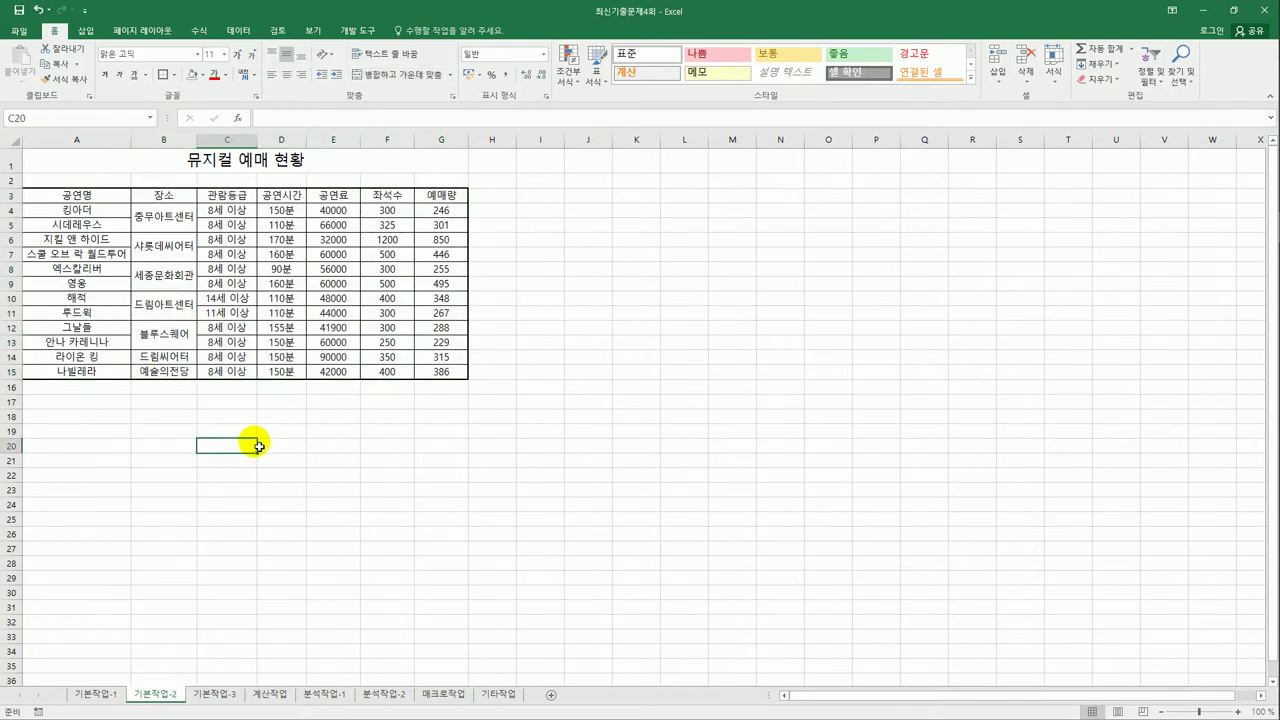
Step: Define the name 공연명 for the range A4:A15
drag(94, 208, 89, 368)
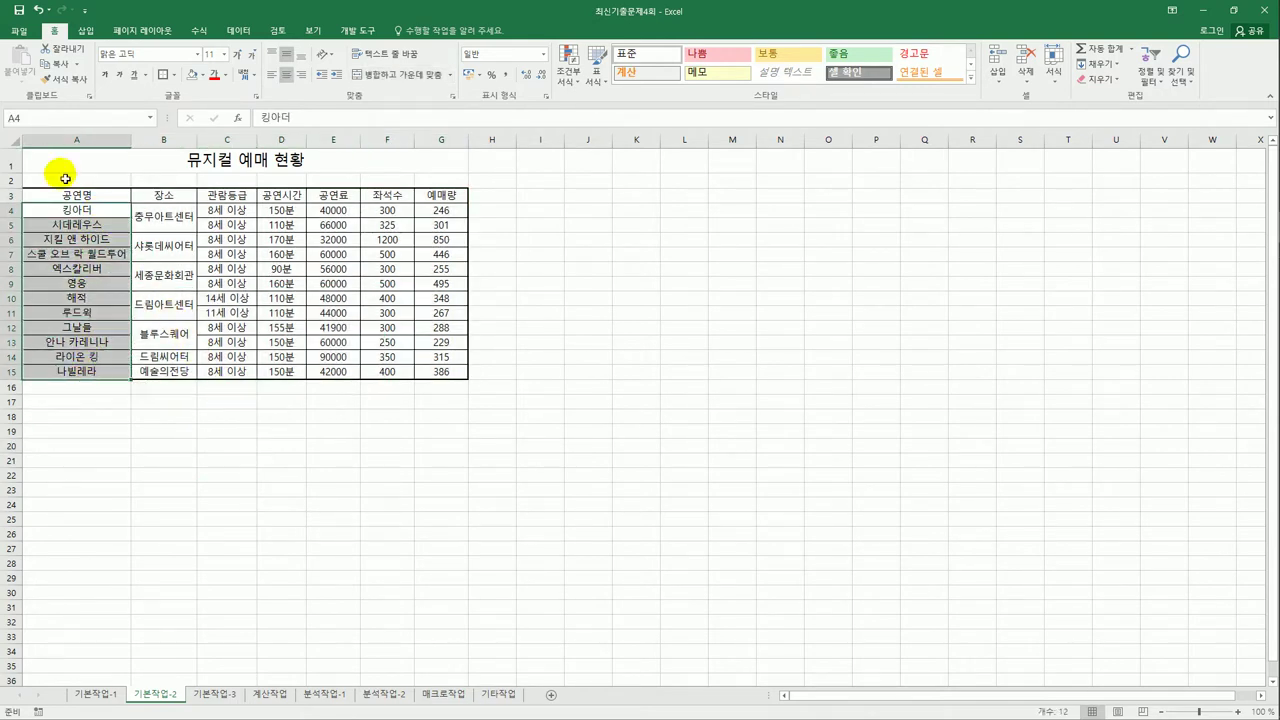
click(48, 120)
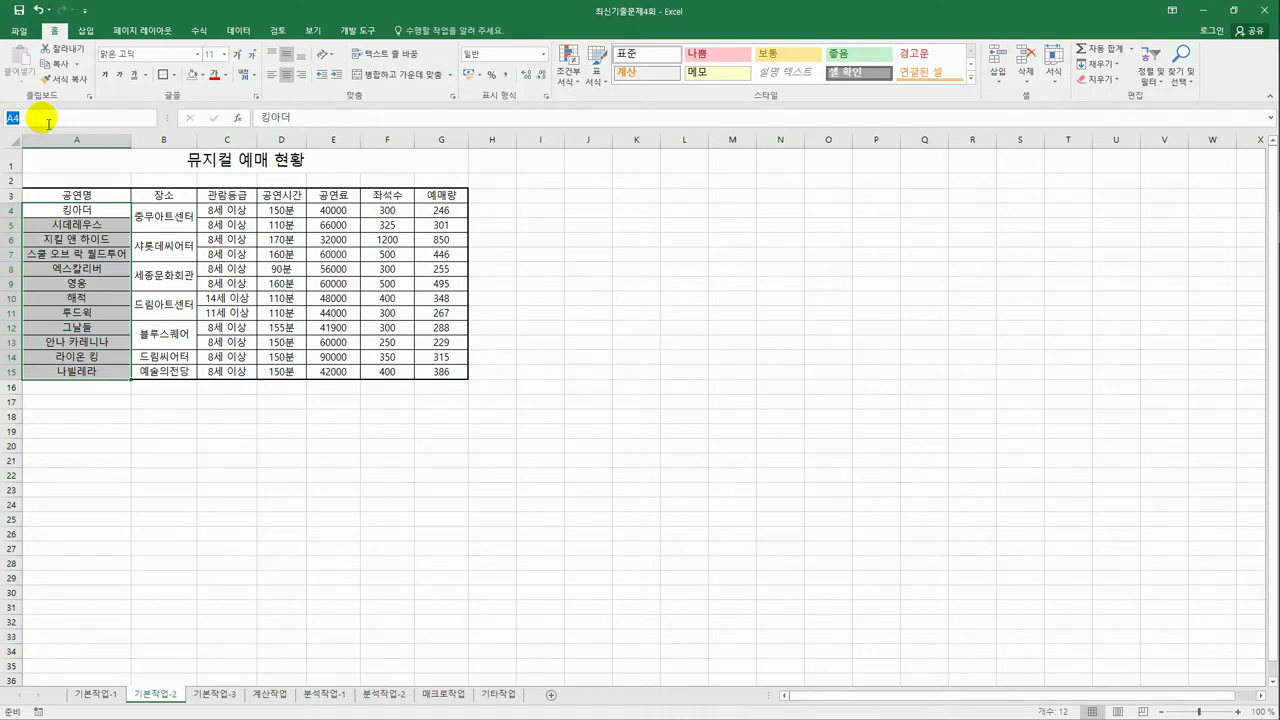
text(ㄱ)
text(연명)
key(Return)
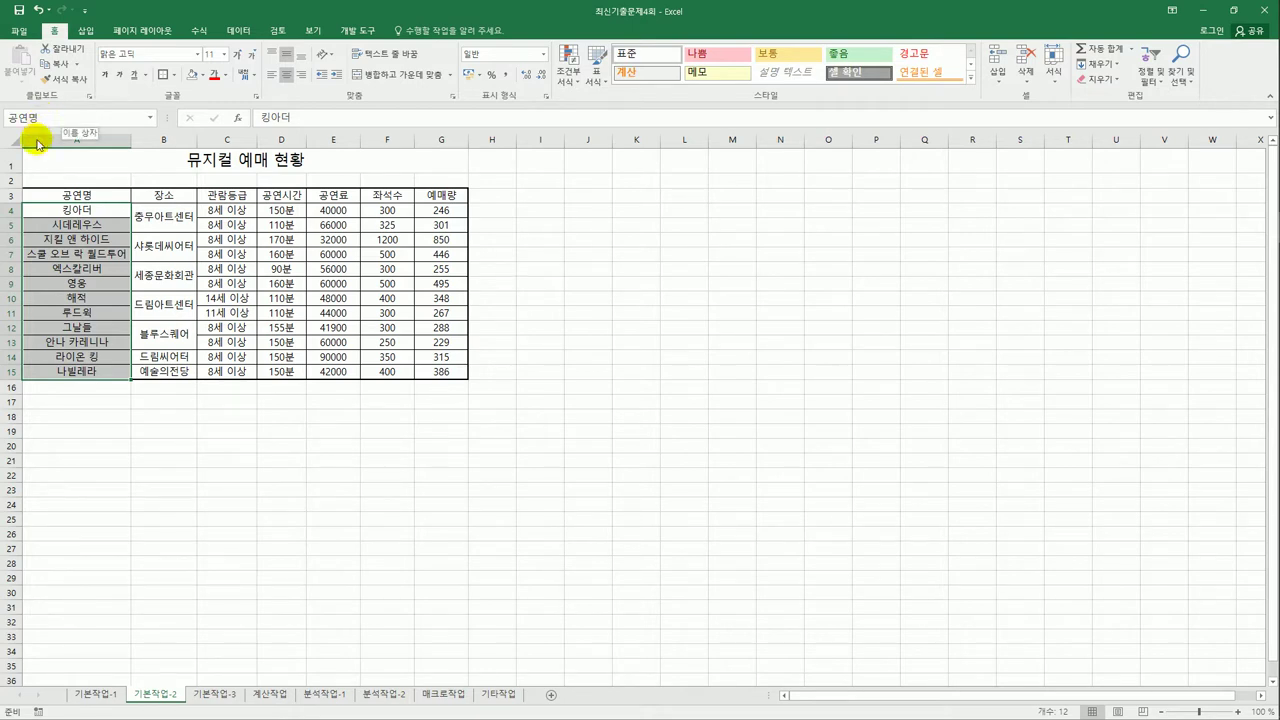
Step: Apply the 강조색2 cell style to the header row A3:G3
drag(63, 194, 467, 205)
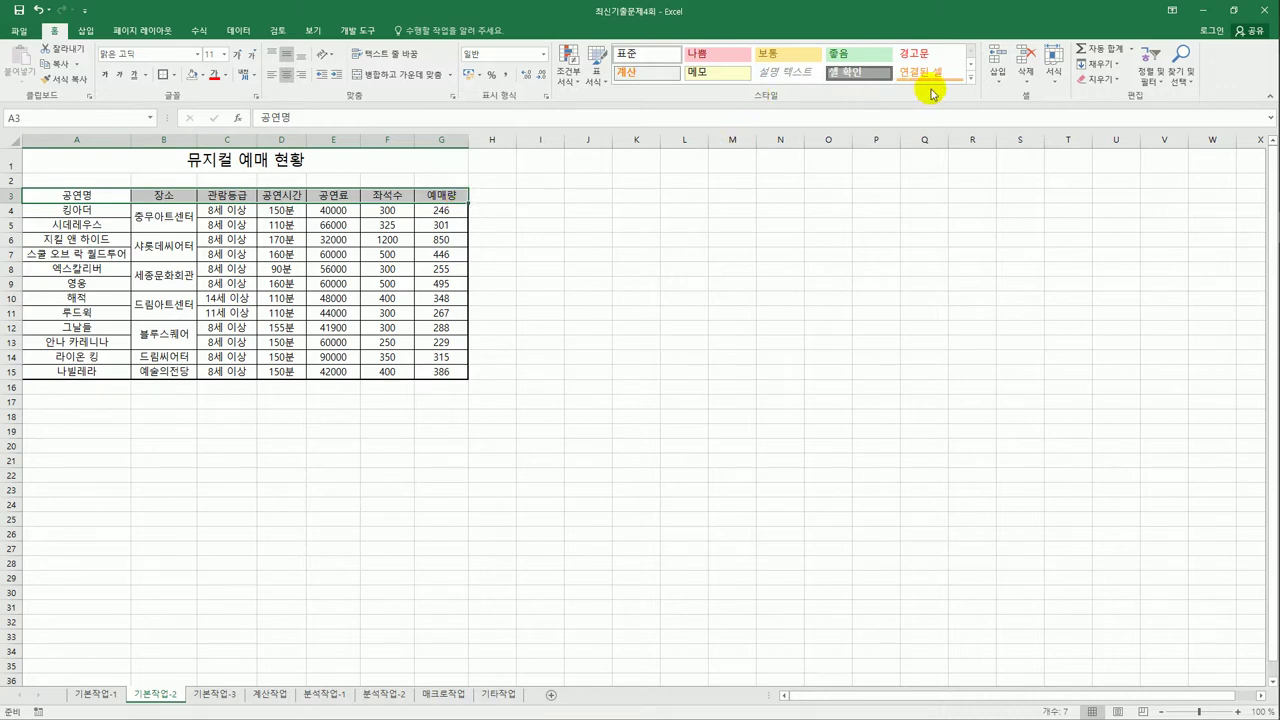
click(970, 78)
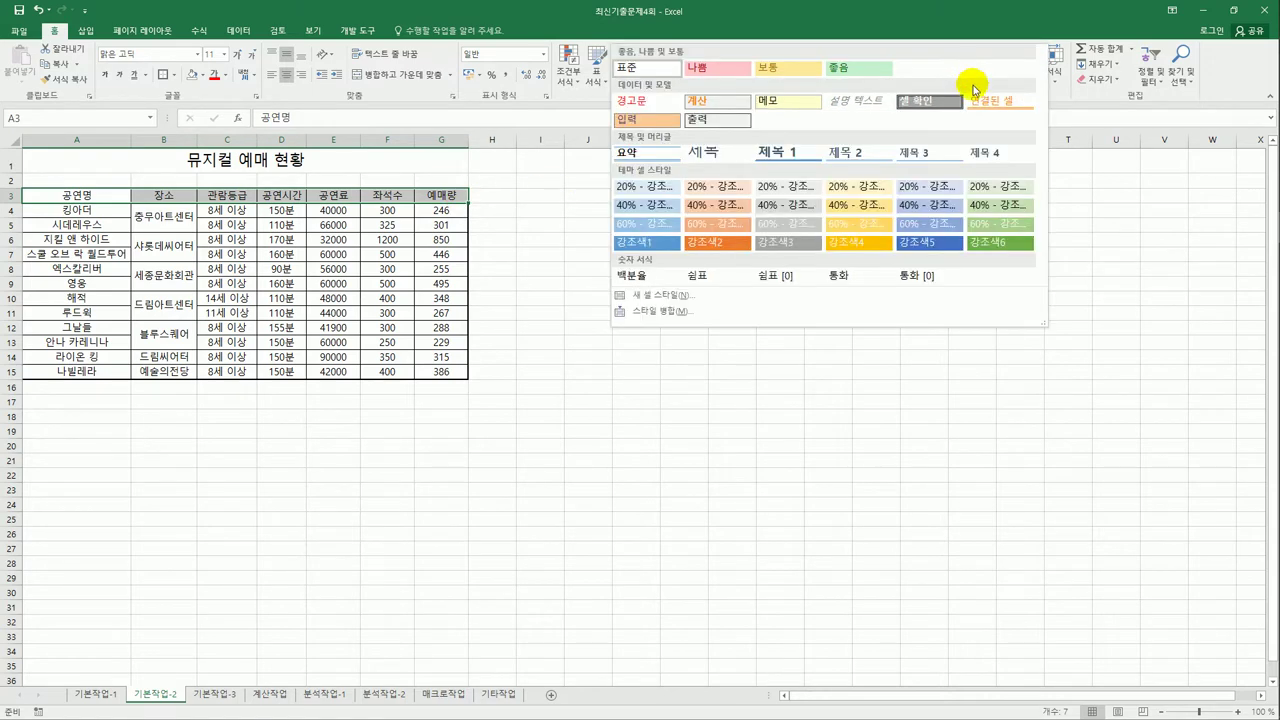
click(734, 244)
click(553, 358)
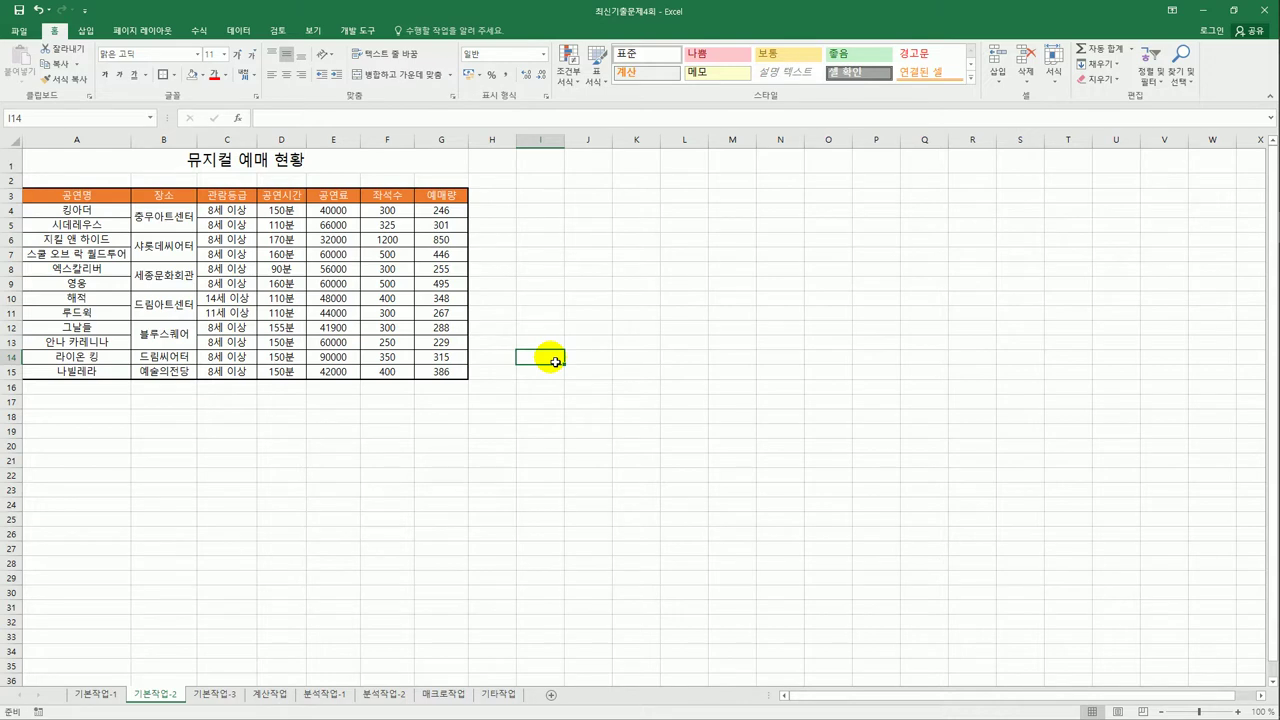
Step: On the 기본작업-3 sheet, copy the 판매량 and 판매총액 headers from E3 and G3 to A19:B19
click(215, 698)
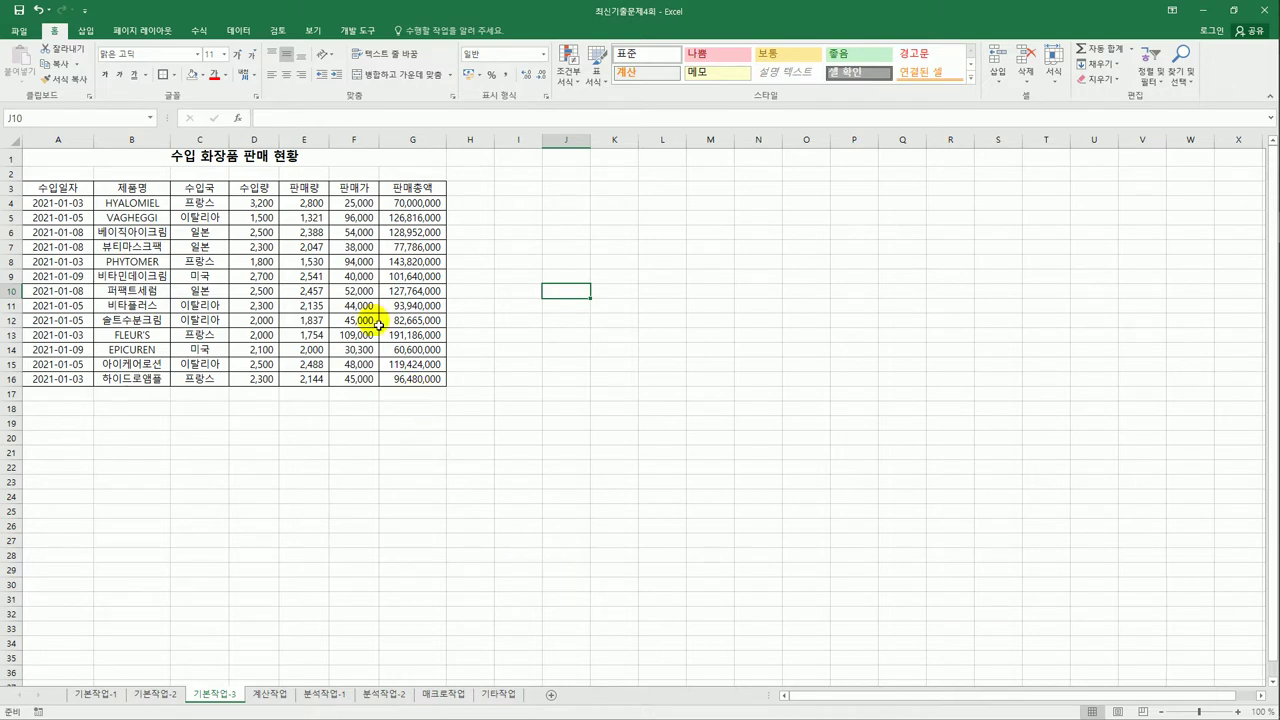
click(318, 192)
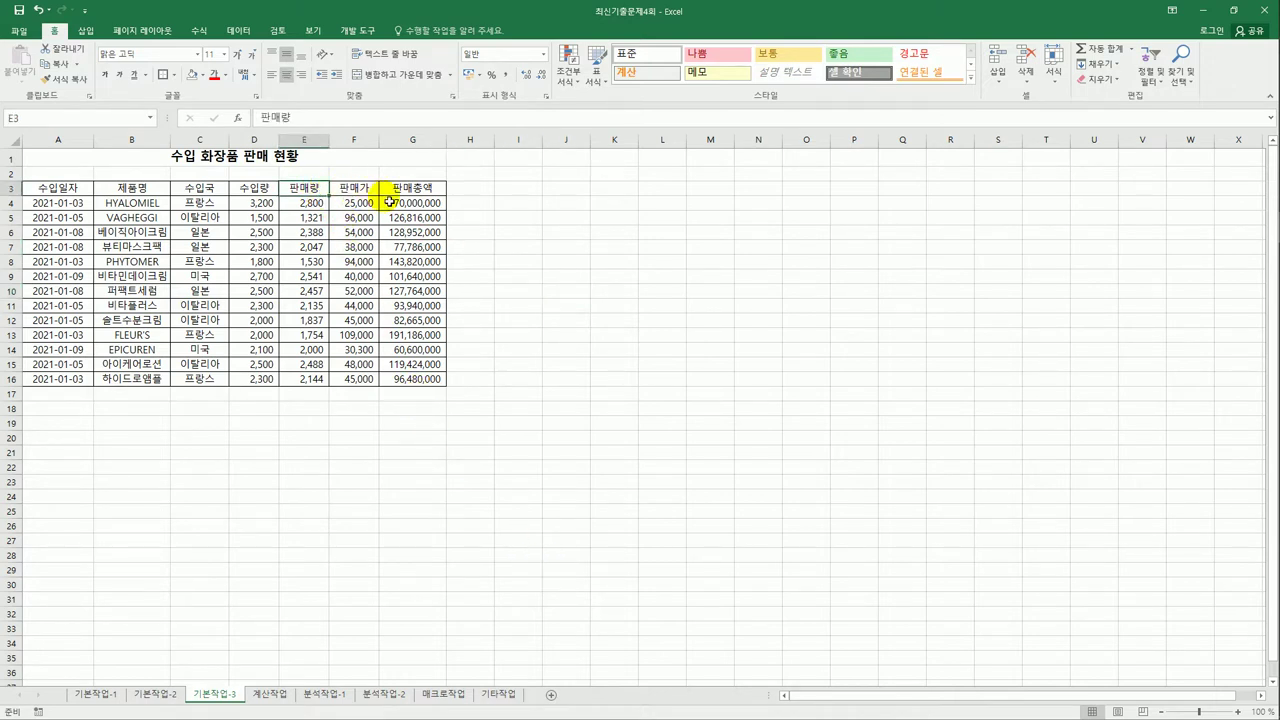
ctrl+click(416, 193)
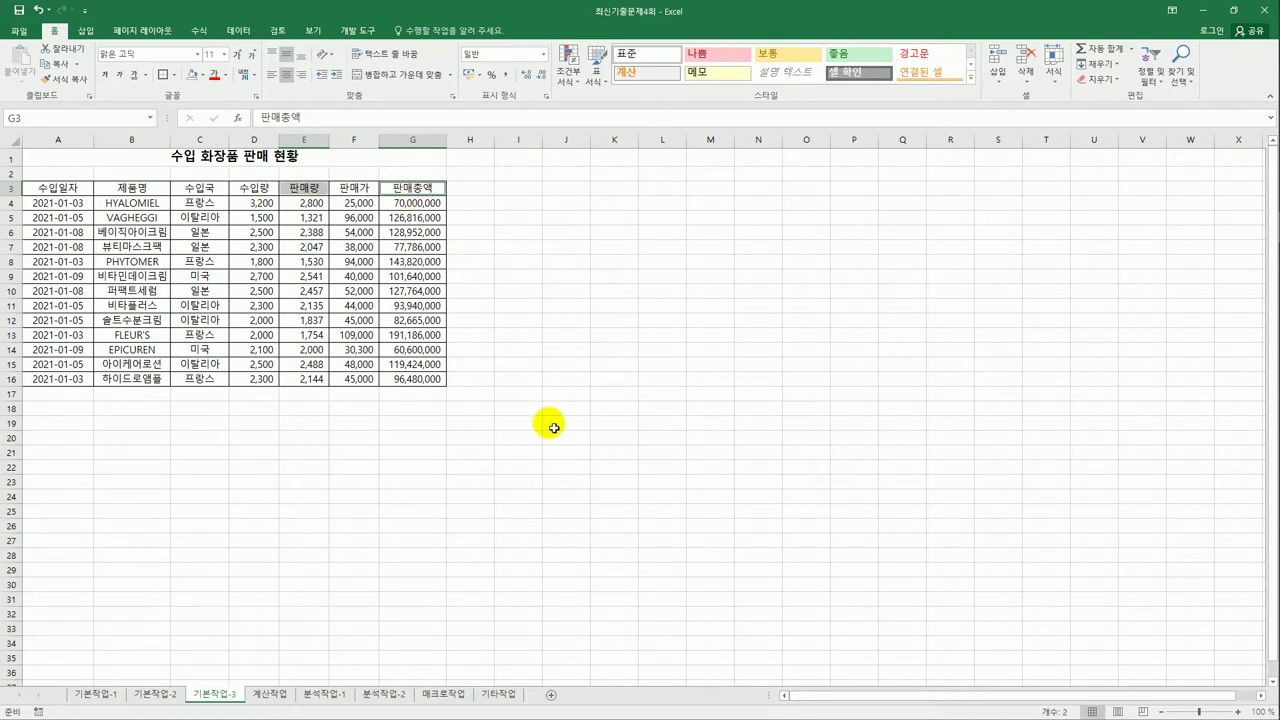
key(ctrl+c)
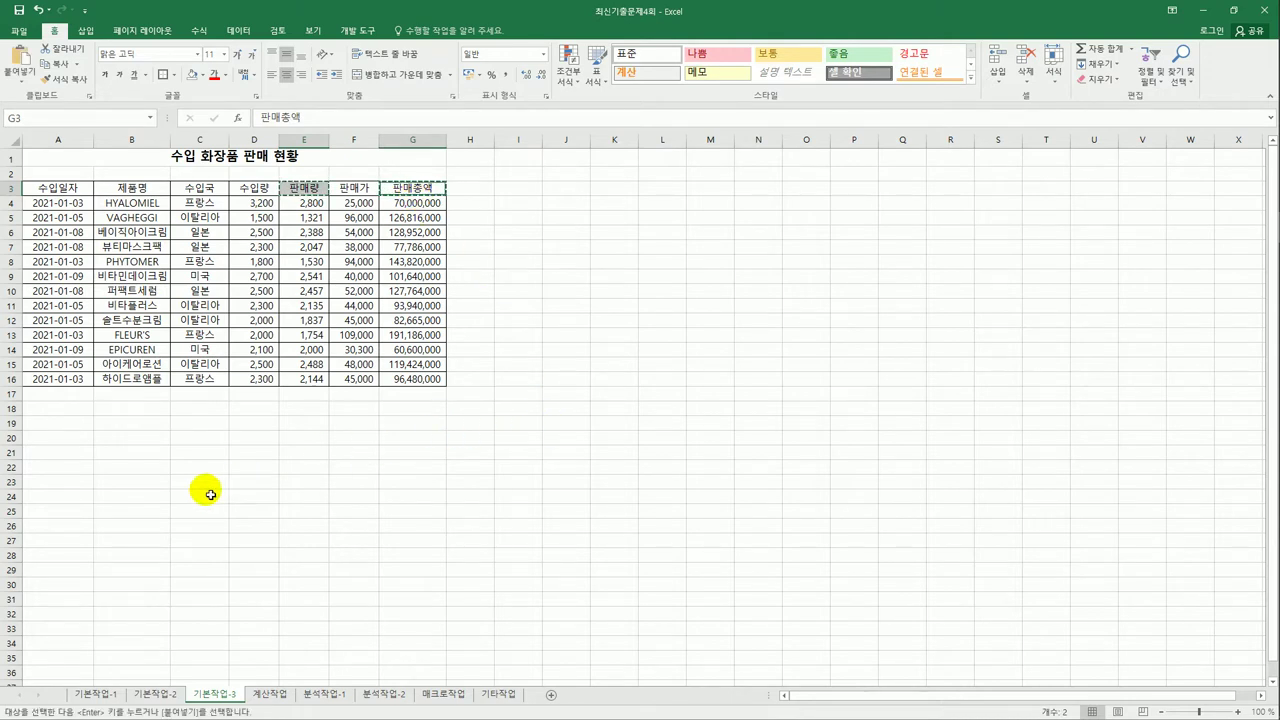
click(70, 429)
key(ctrl+v)
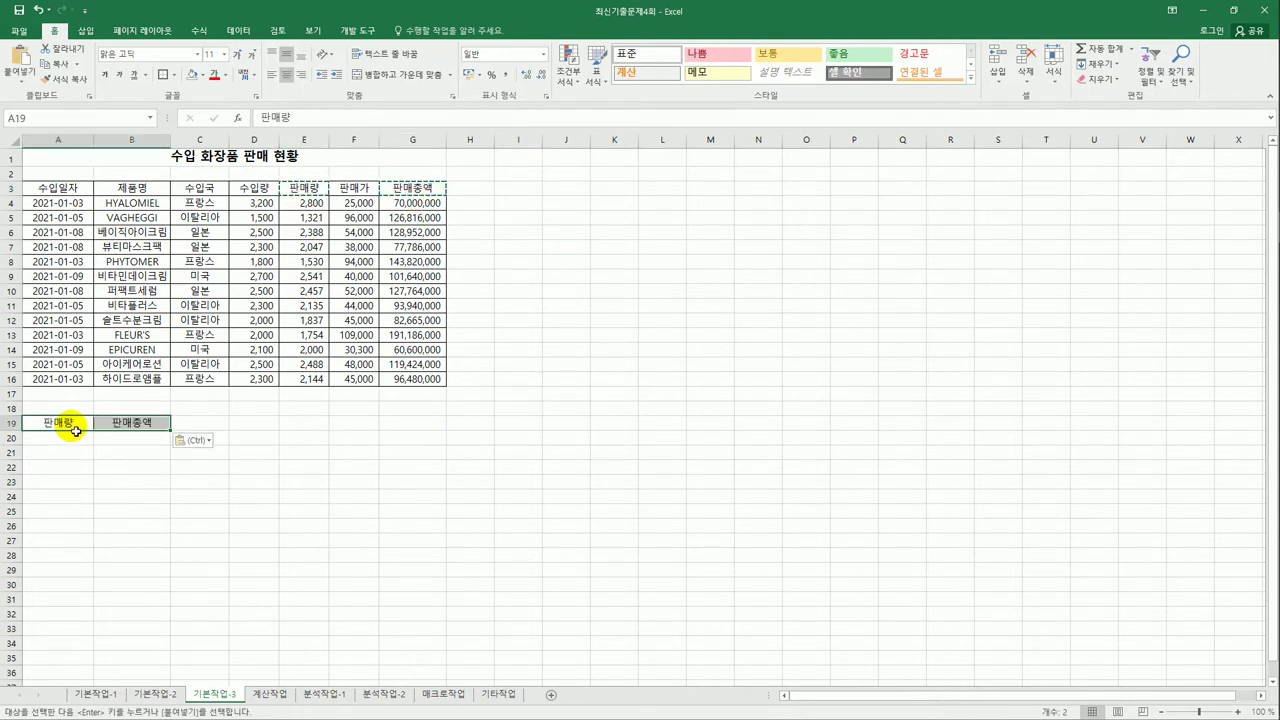
Step: Enter the filter criteria >2000 under 판매량 in A20 and >=100000000 under 판매총액 in B20
click(64, 440)
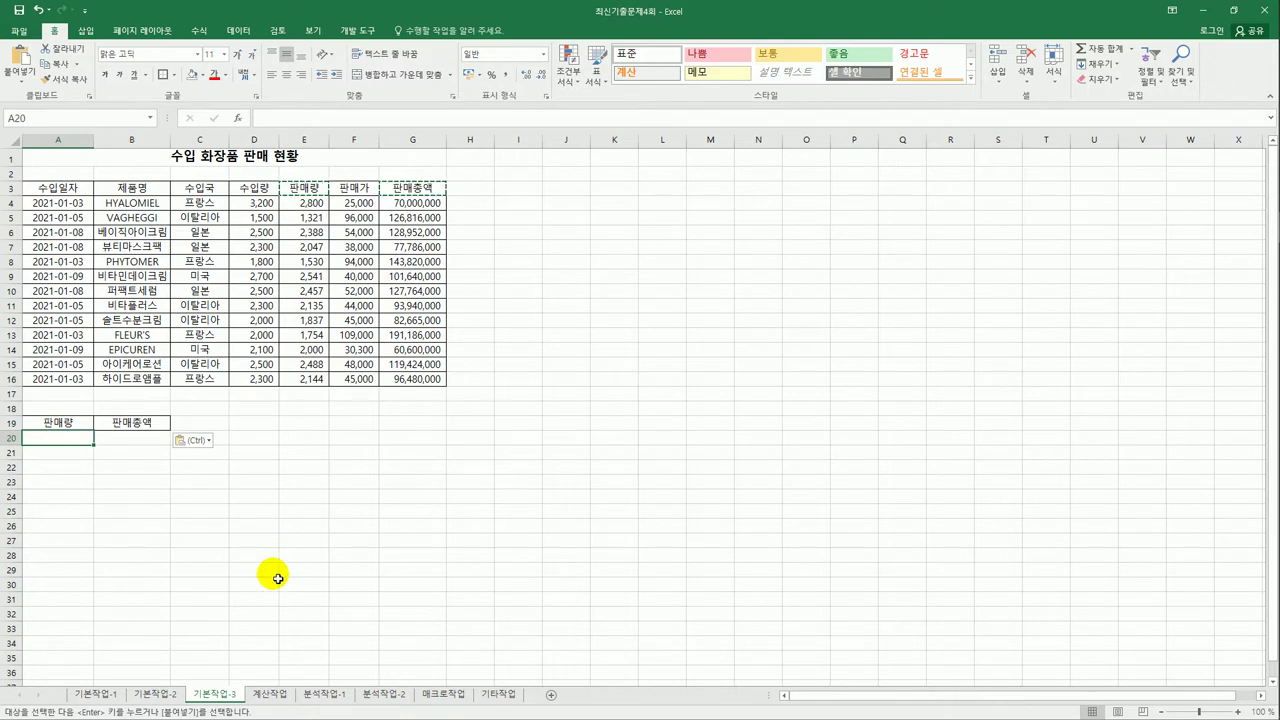
text(>)
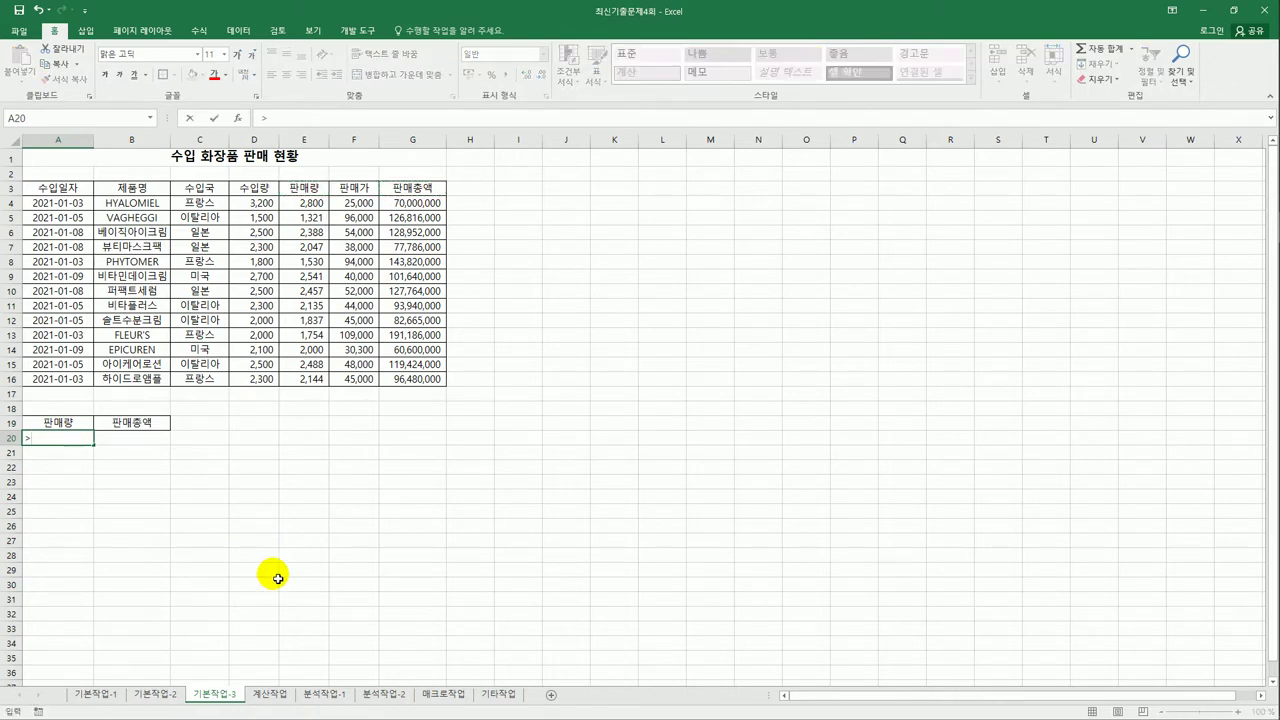
text(2000)
key(Return)
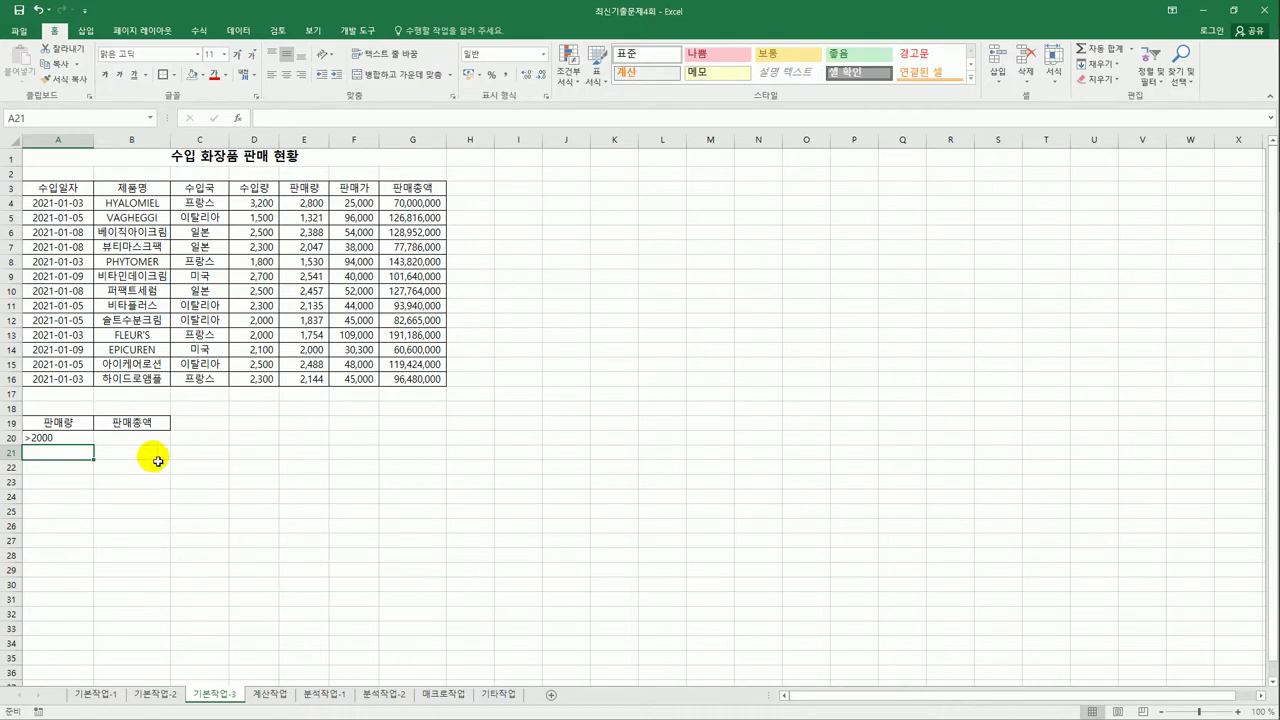
click(100, 437)
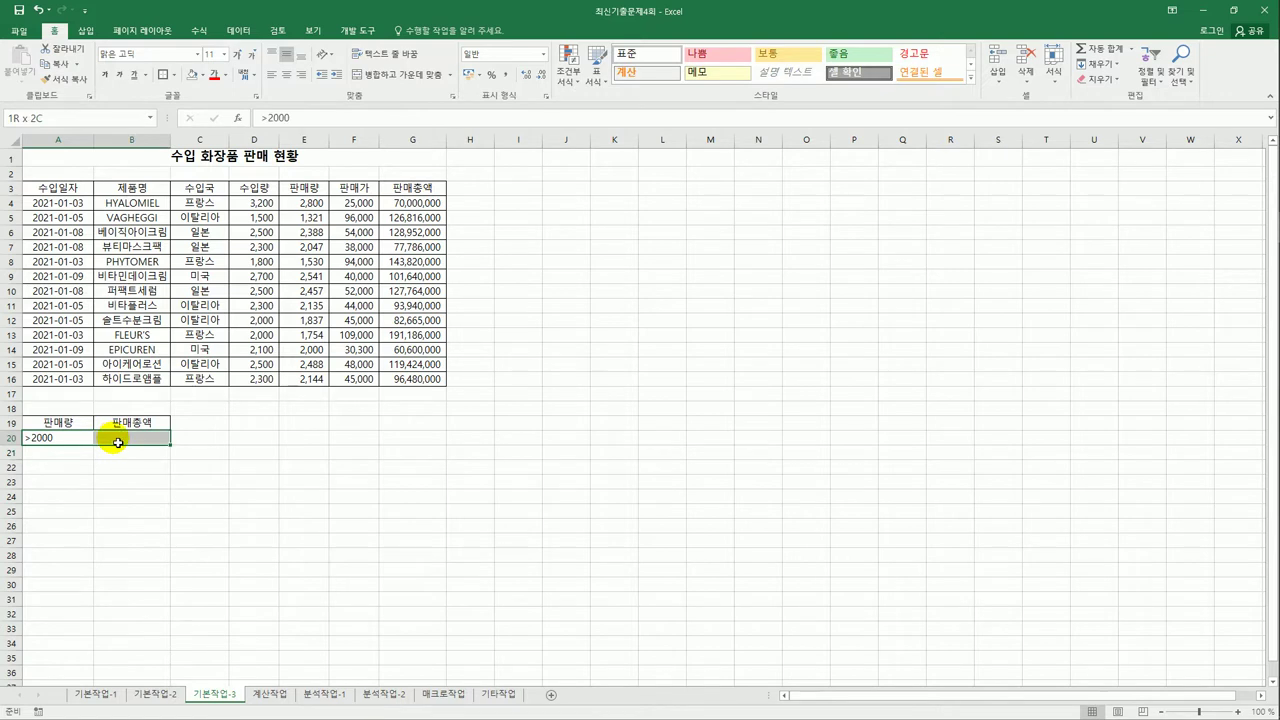
click(139, 441)
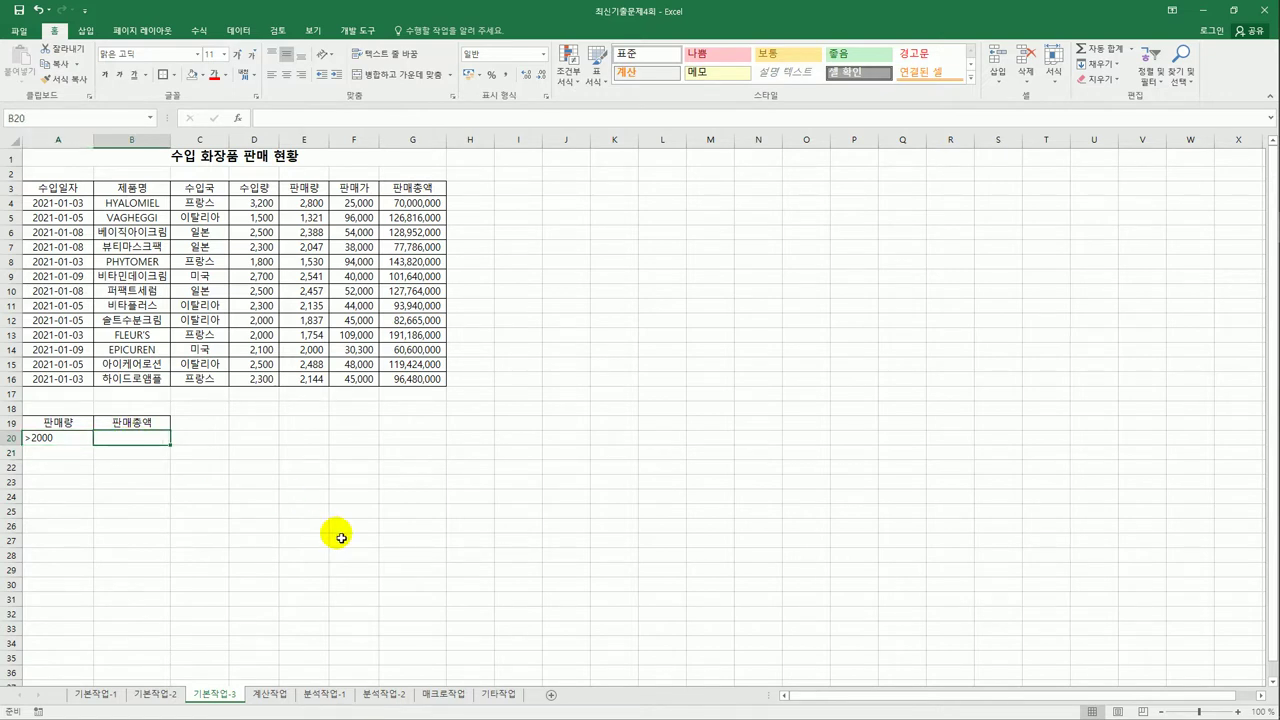
text(>)
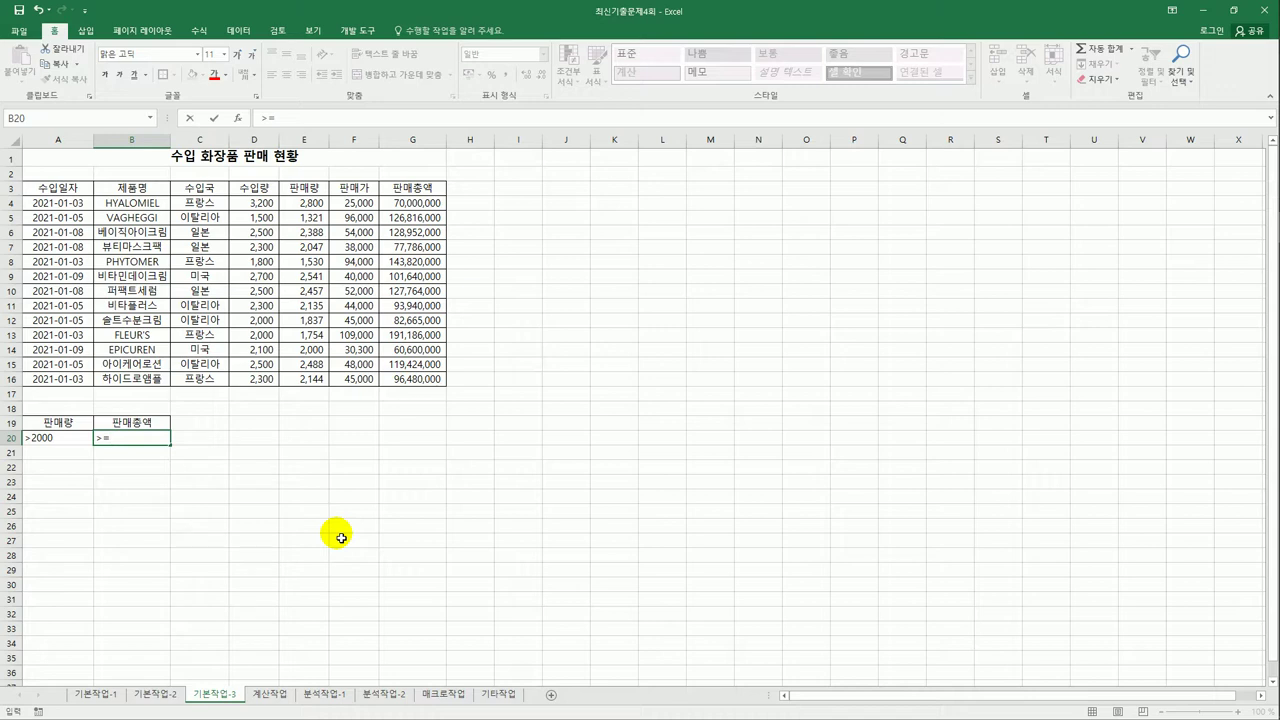
text(=100000000)
key(Return)
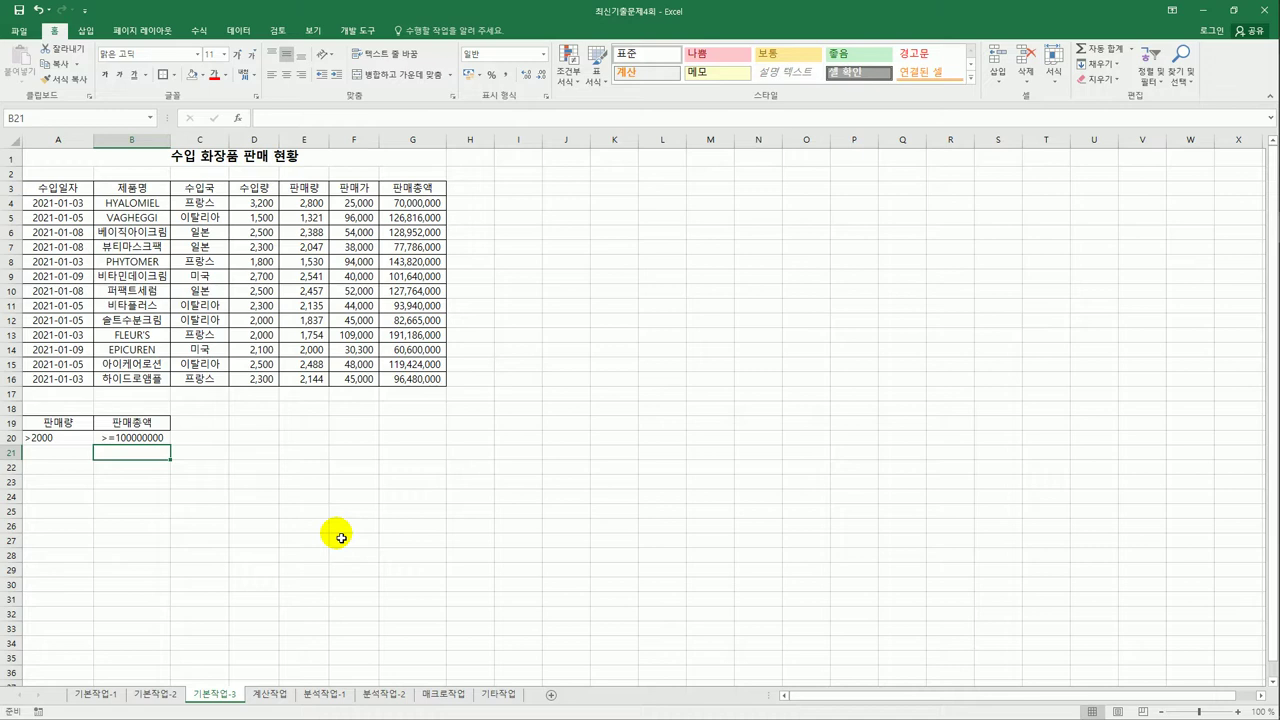
Step: Run an advanced filter on A3:G16 with the criteria range A19:B20, copying the results to another location starting at A23
click(210, 291)
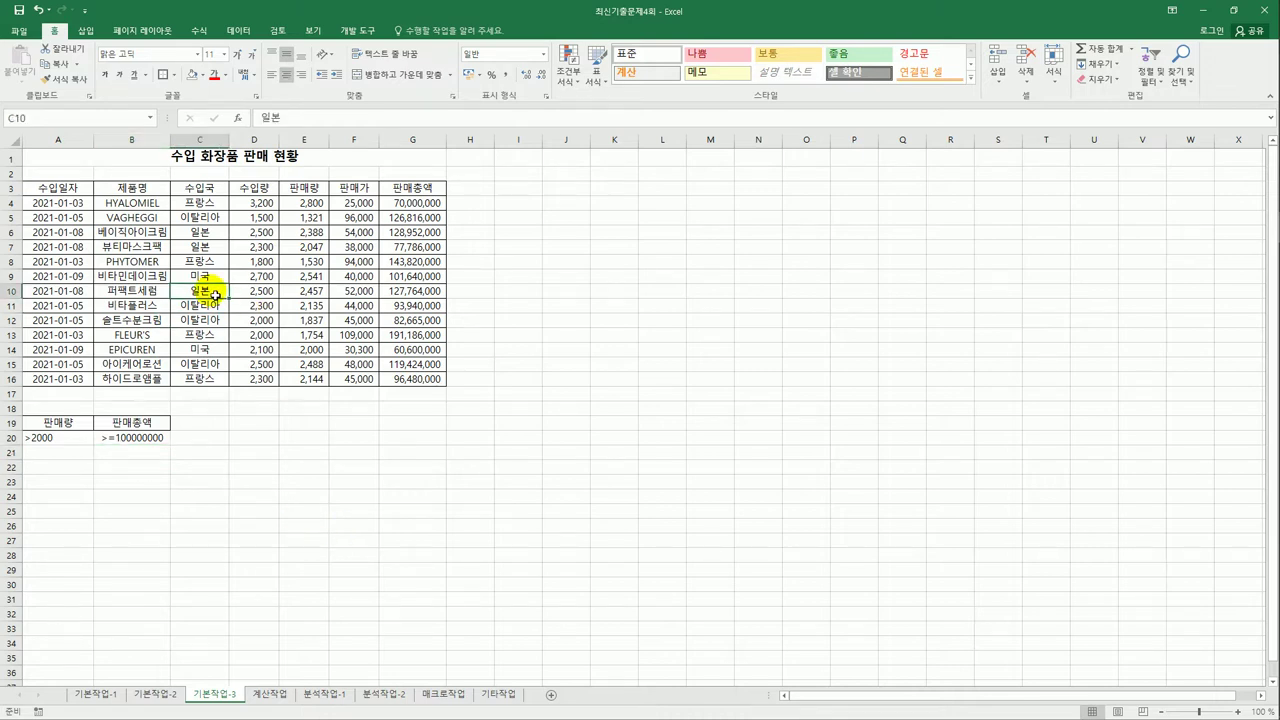
click(239, 30)
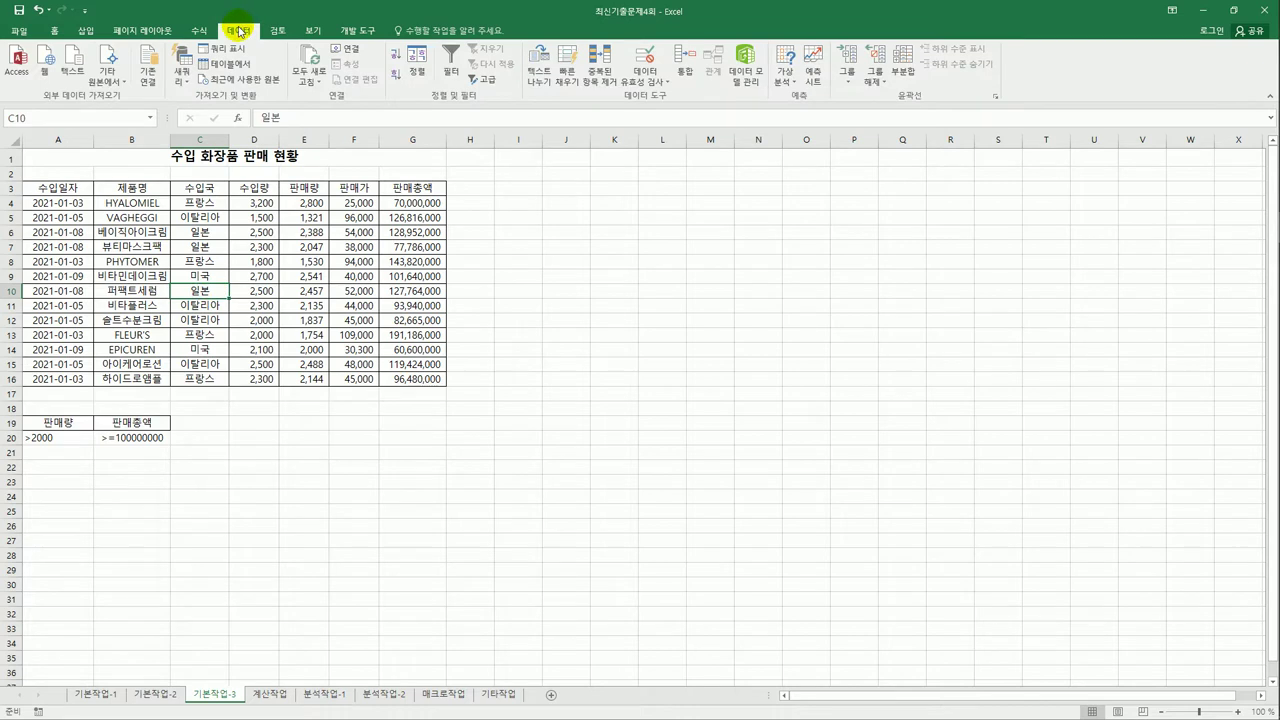
click(485, 79)
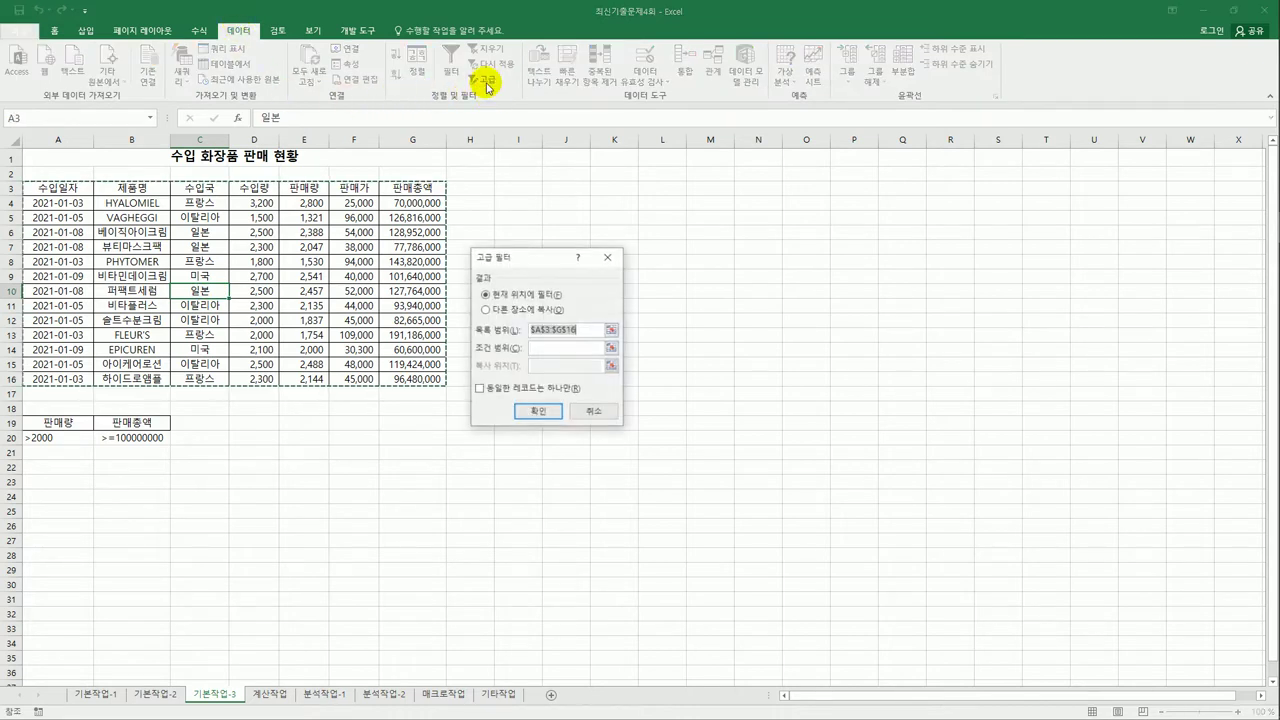
click(576, 352)
drag(55, 424, 136, 440)
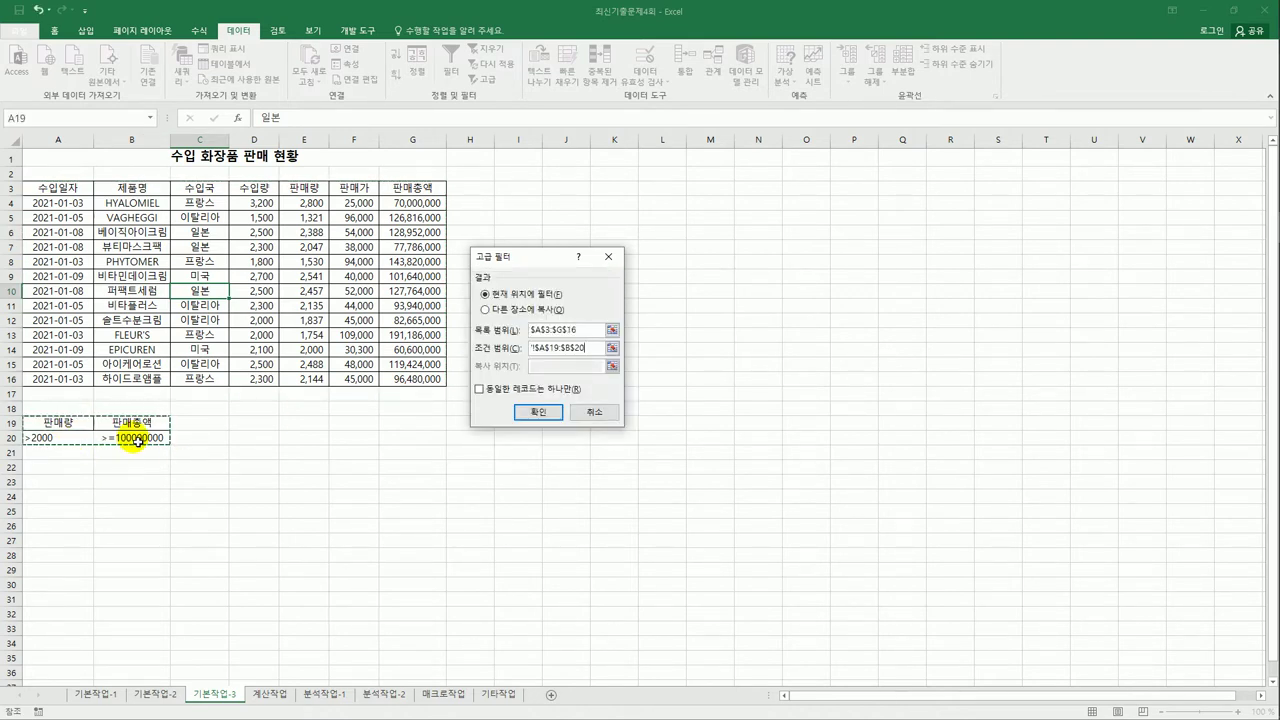
click(520, 318)
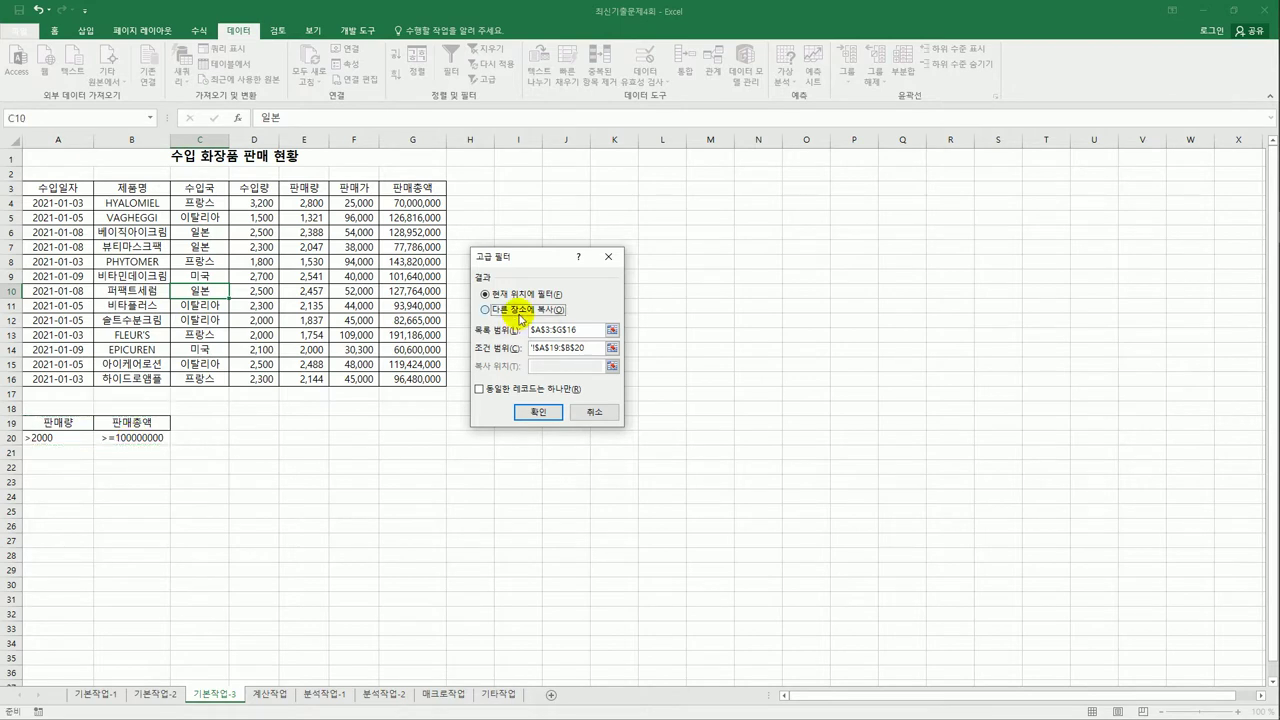
click(541, 368)
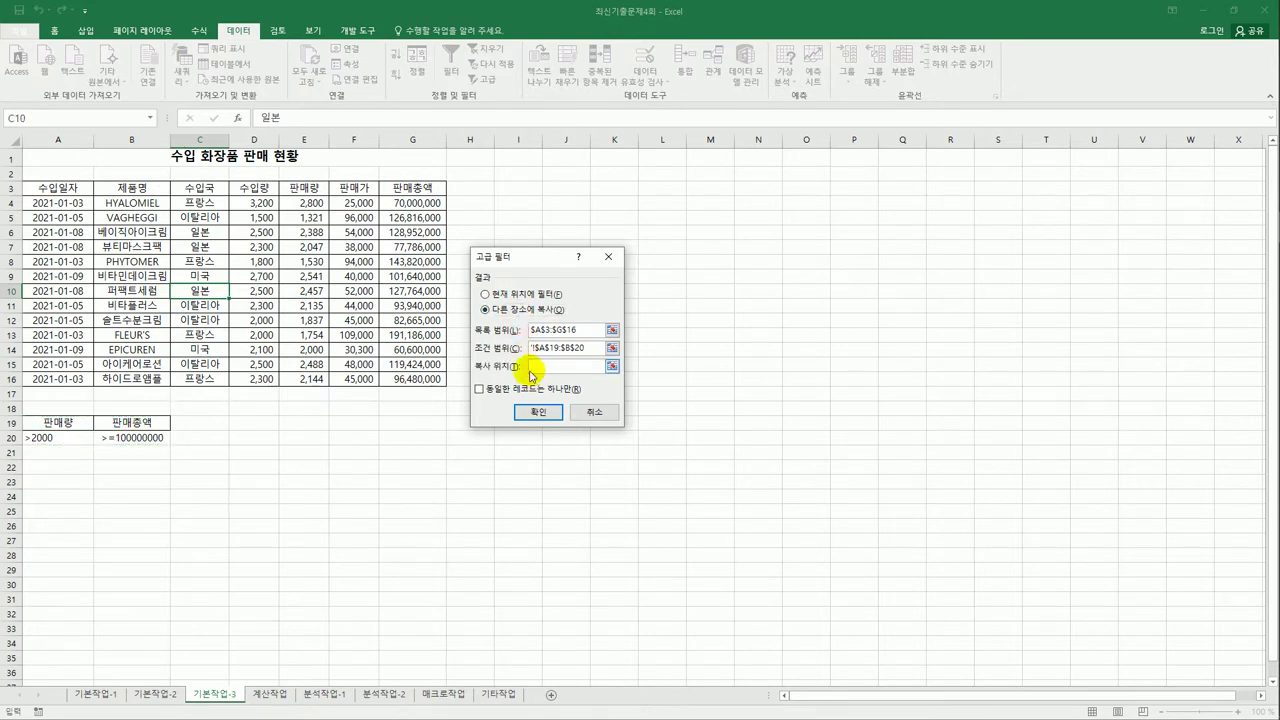
click(65, 488)
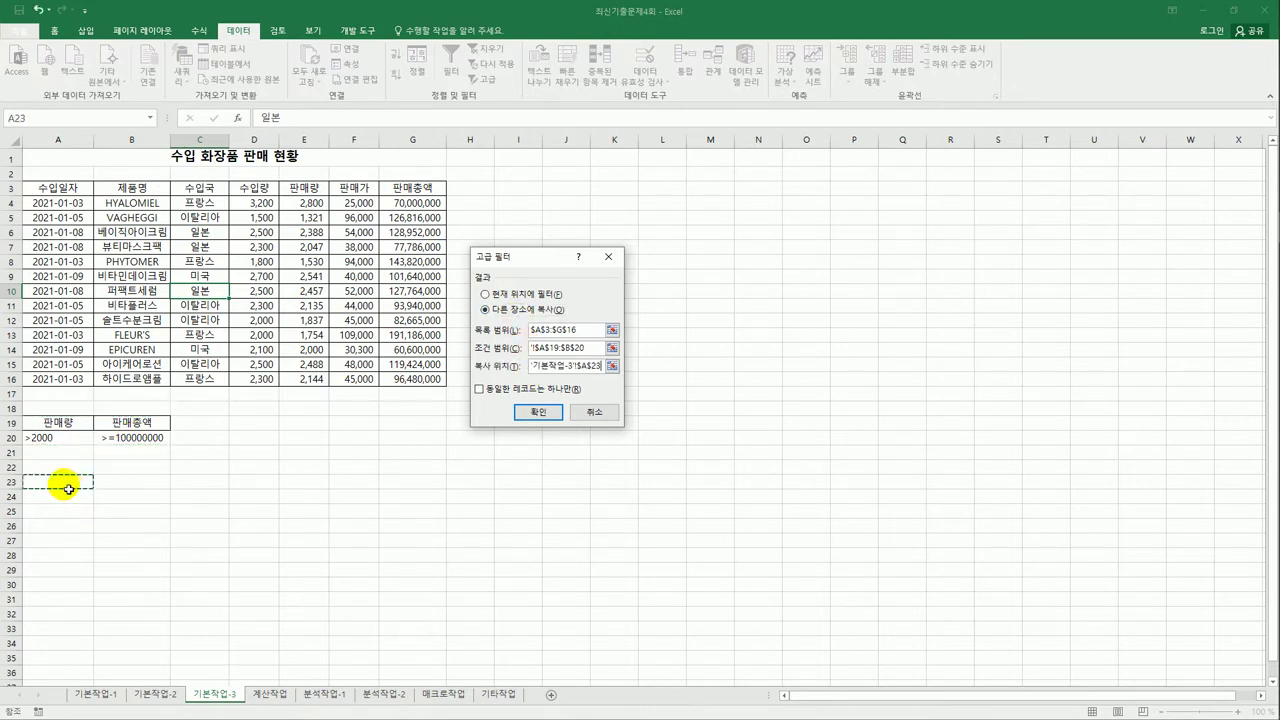
click(537, 412)
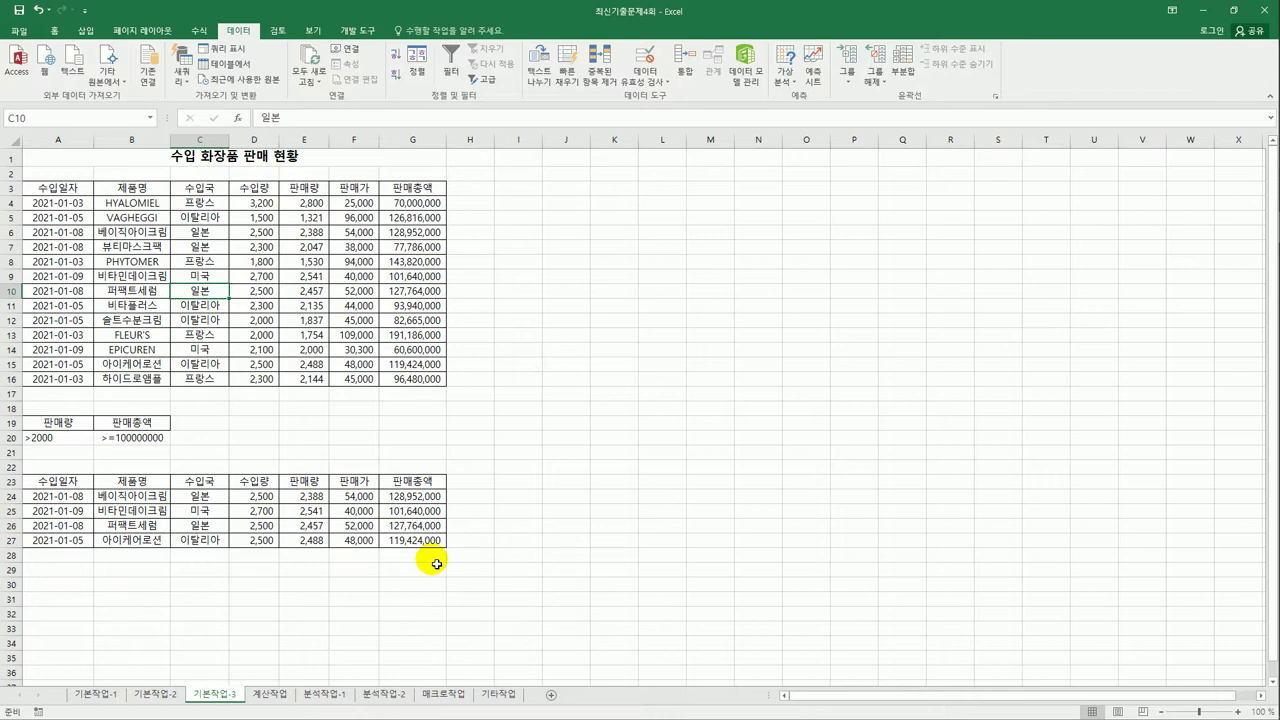
Step: On the 계산작업 sheet, start a COUNTIF formula in E13 with the 총점 values E3:E12 as its range
click(270, 693)
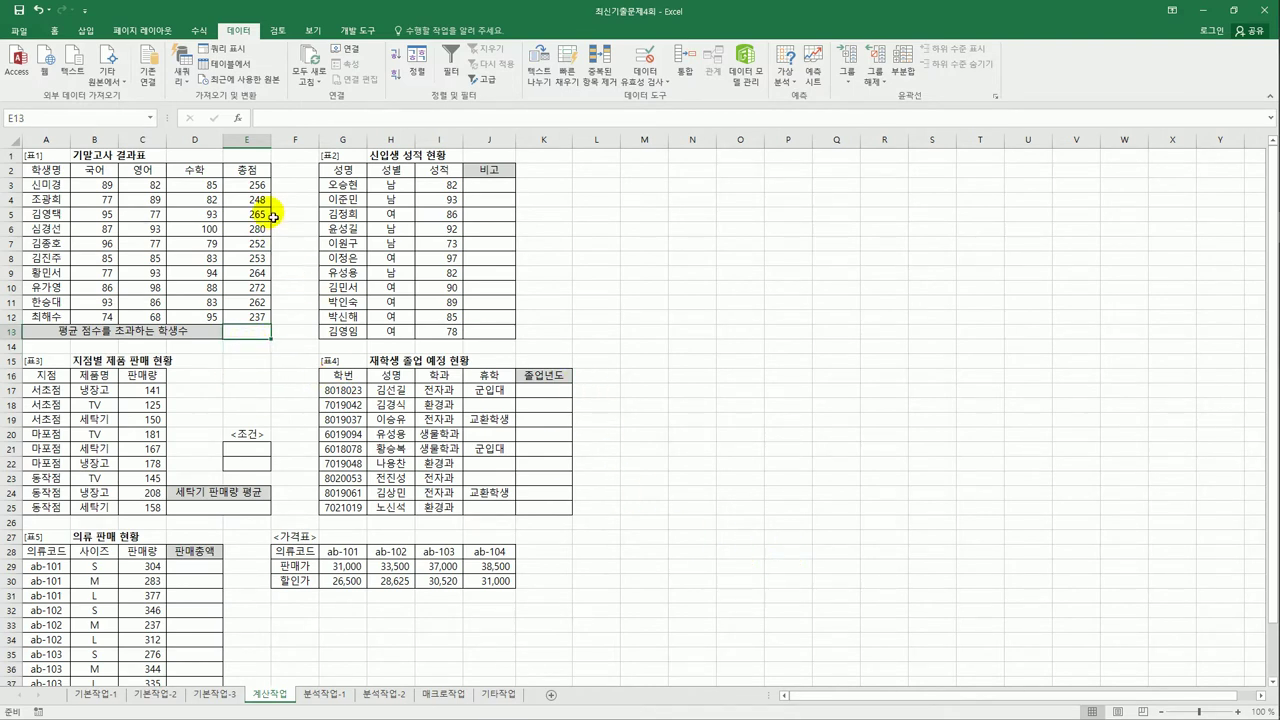
click(260, 186)
drag(262, 192, 258, 320)
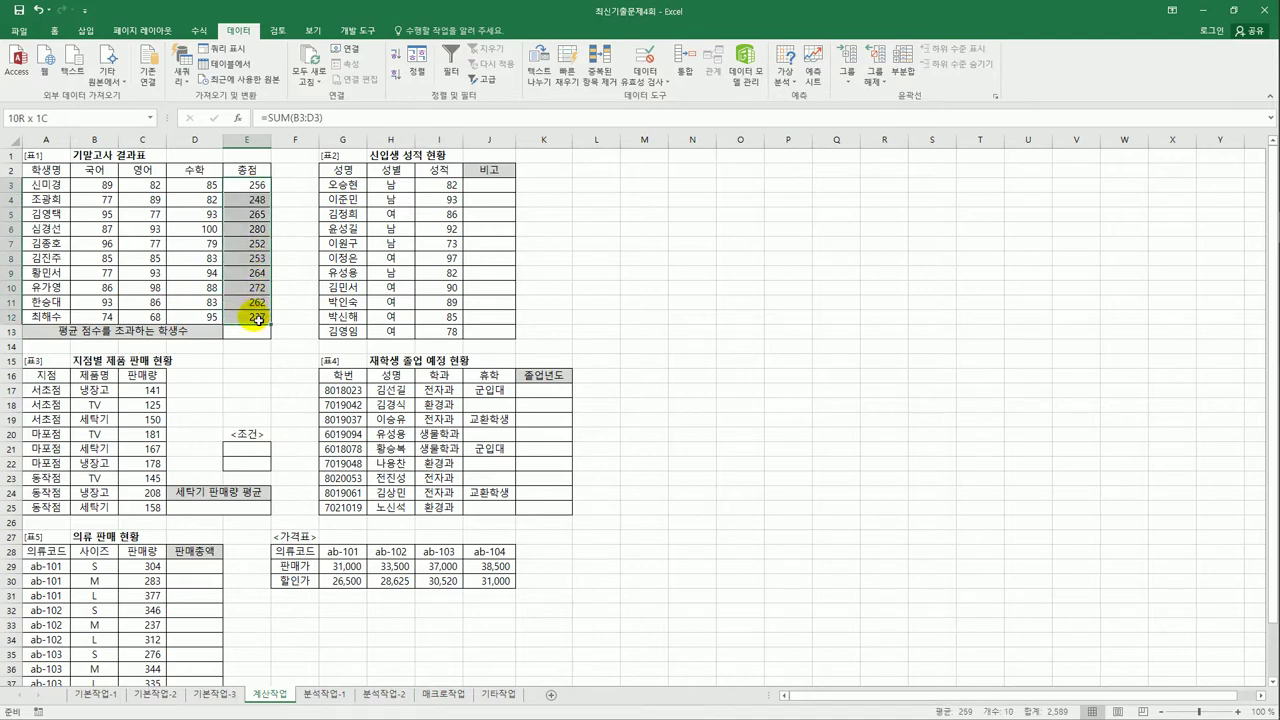
click(257, 338)
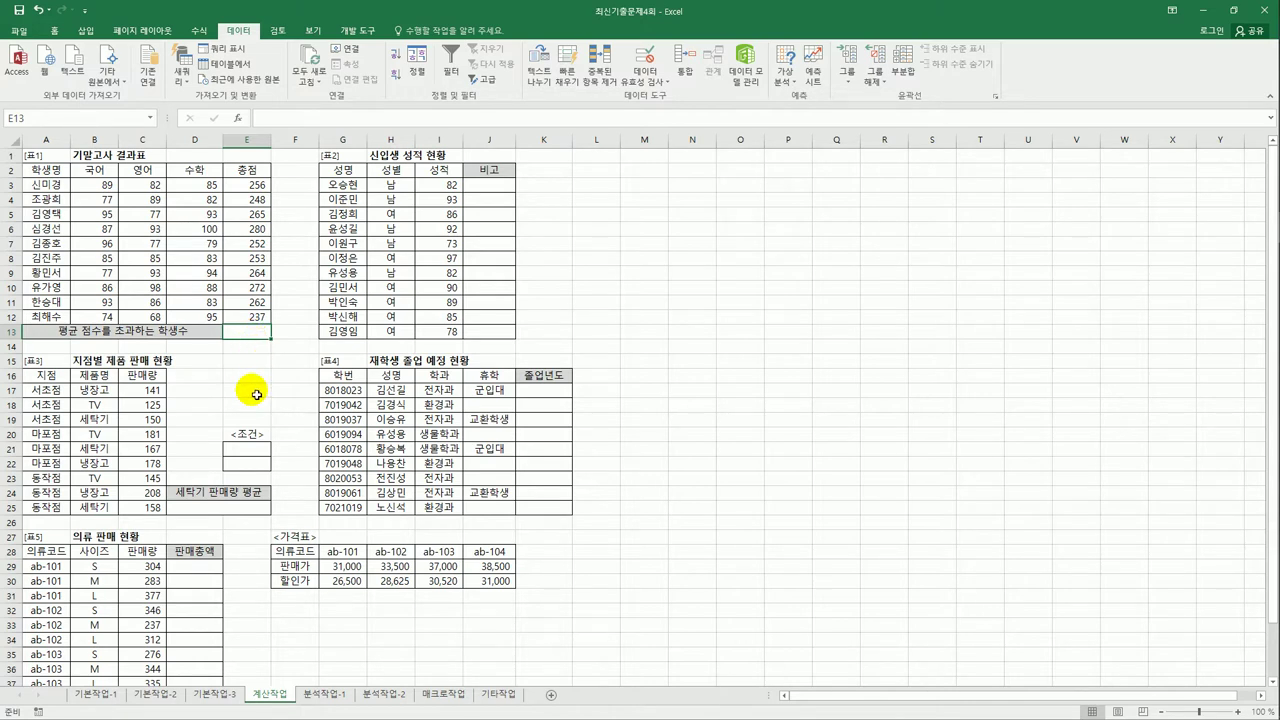
text(=ㅊ)
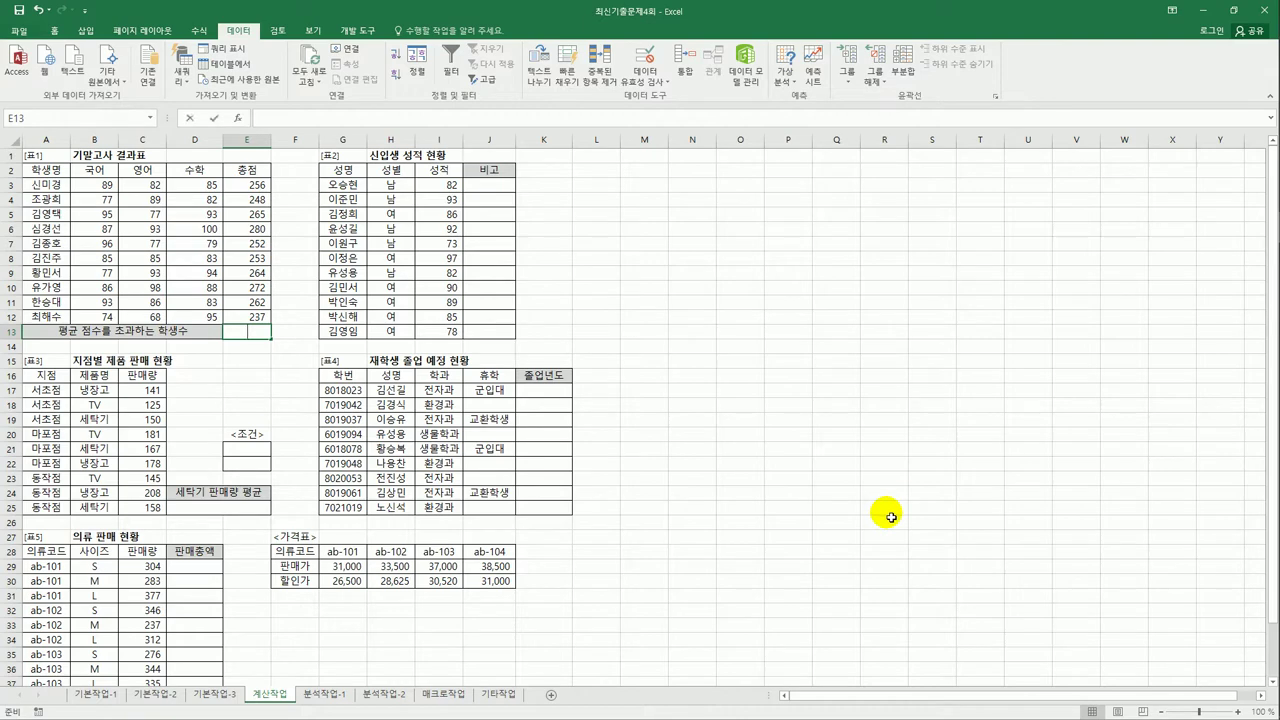
key(BackSpace)
key(Hangul)
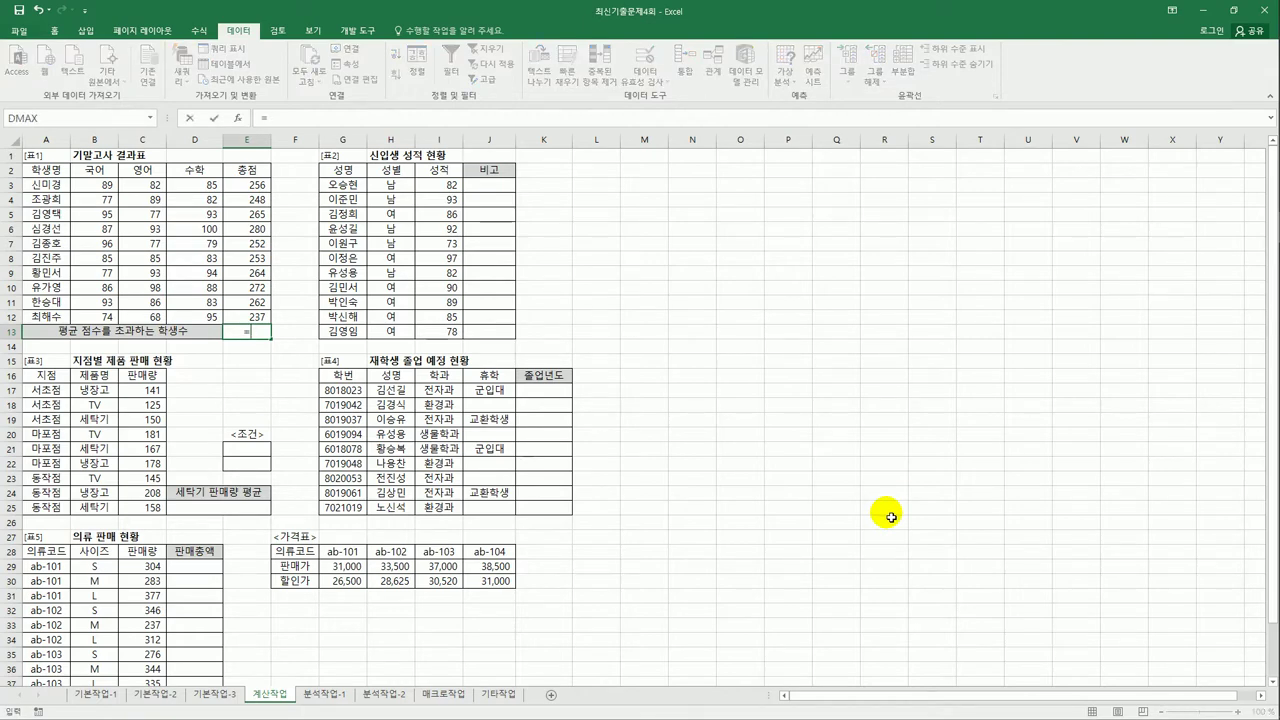
text(cou)
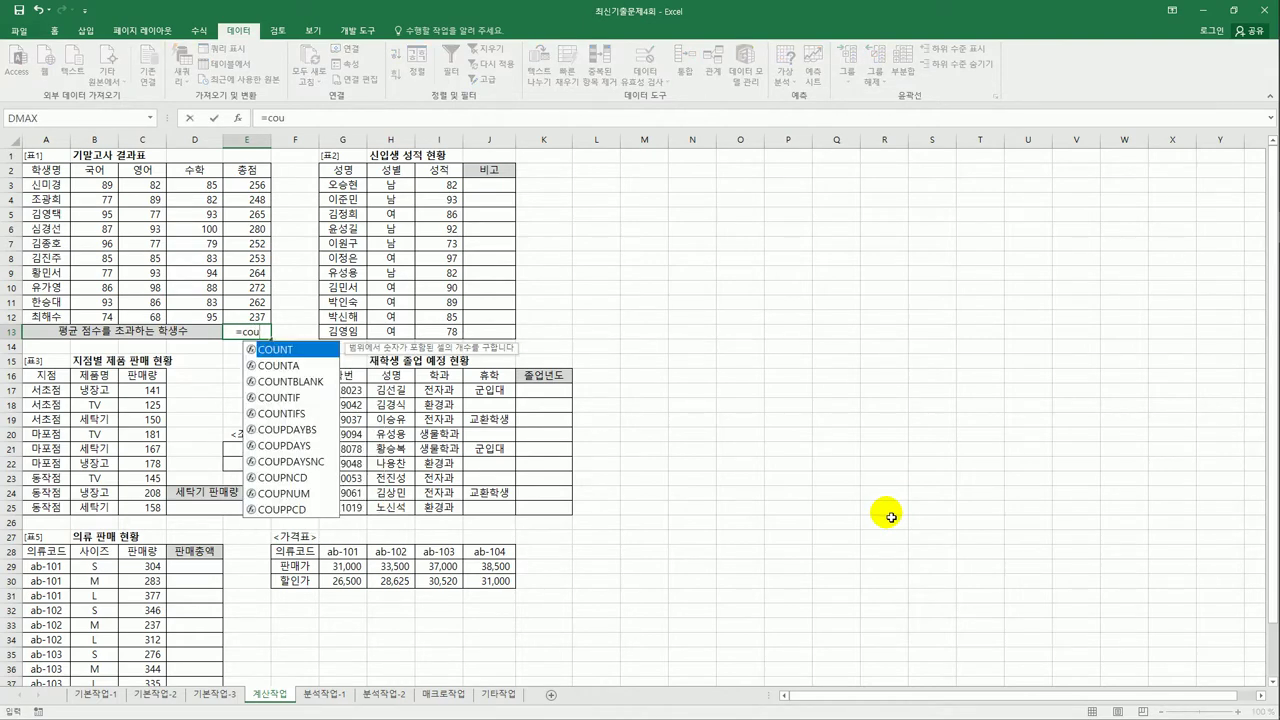
double_click(289, 398)
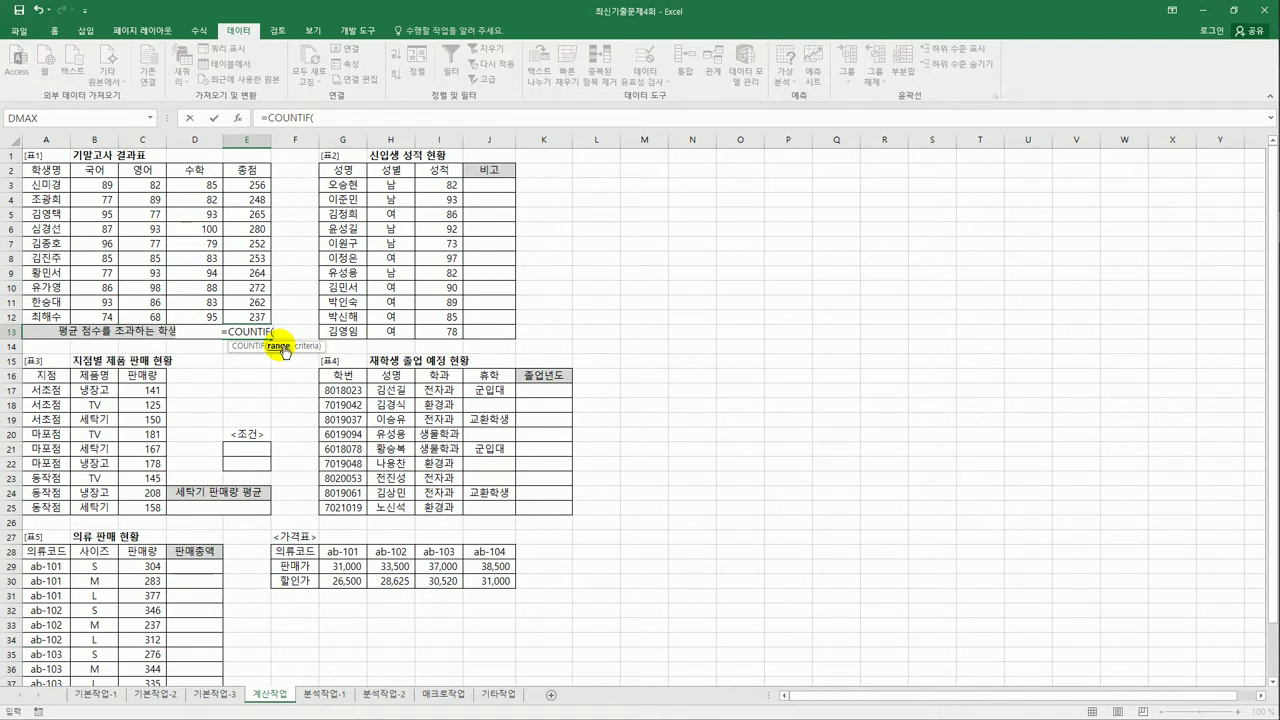
drag(247, 185, 251, 323)
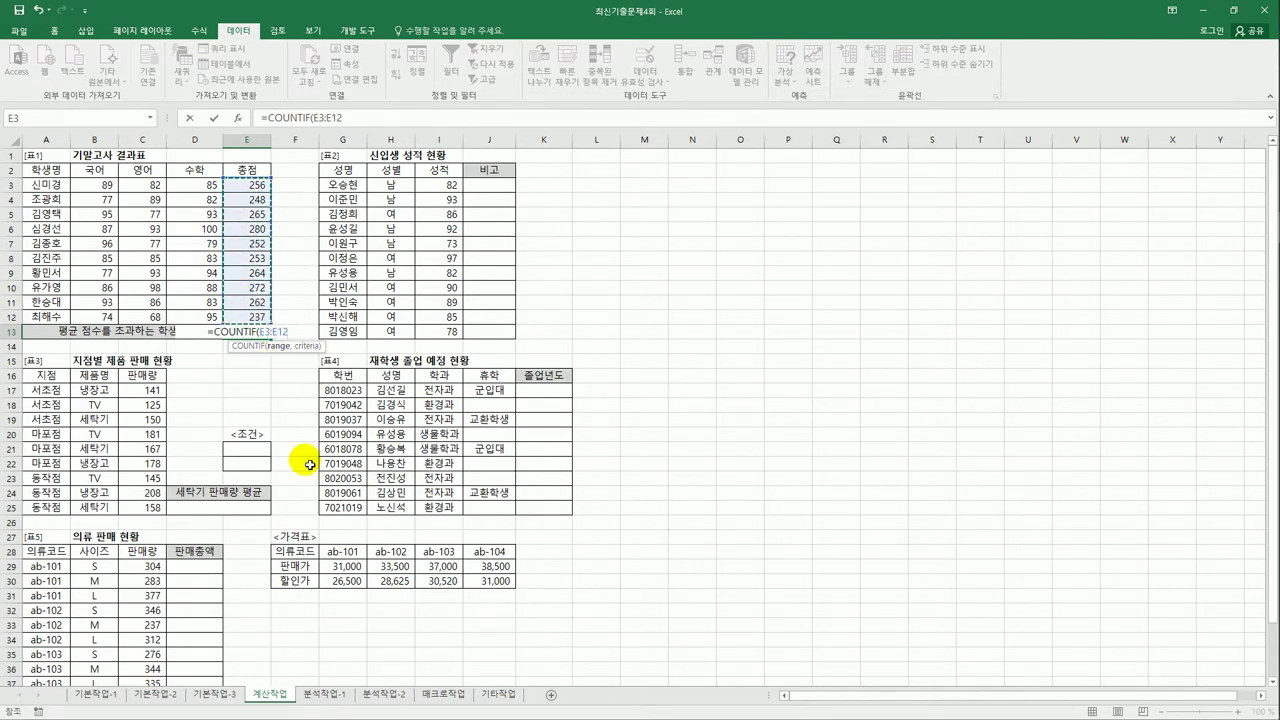
Step: Complete the COUNTIF formula in E13 with the criterion ">"&AVERAGE(E3:E12) to count students above the average total
text(,)
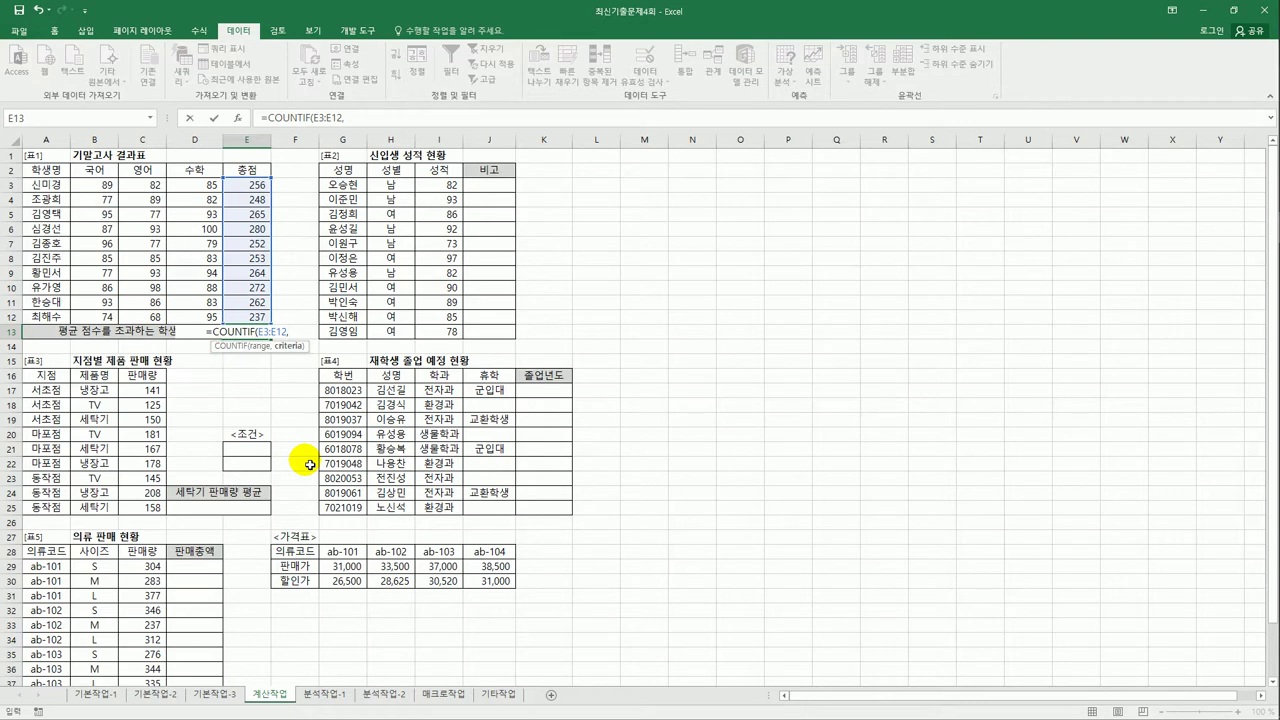
text(">)
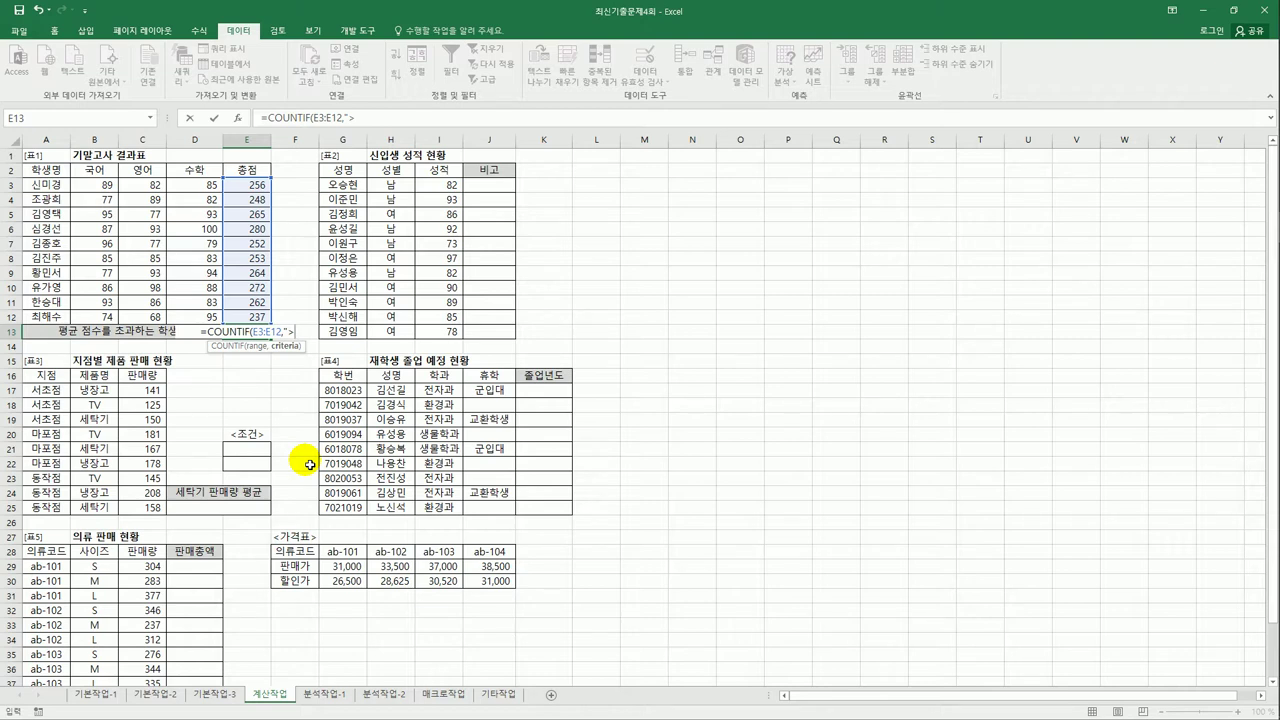
text(")
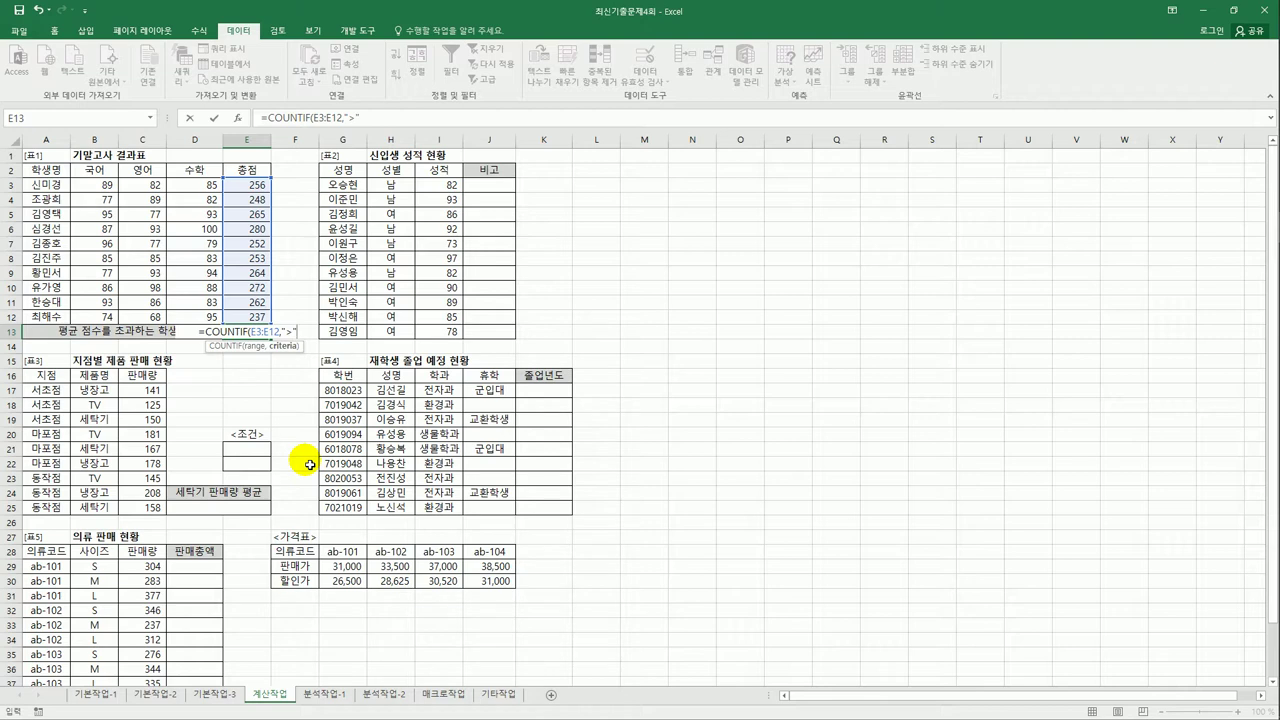
text(&av)
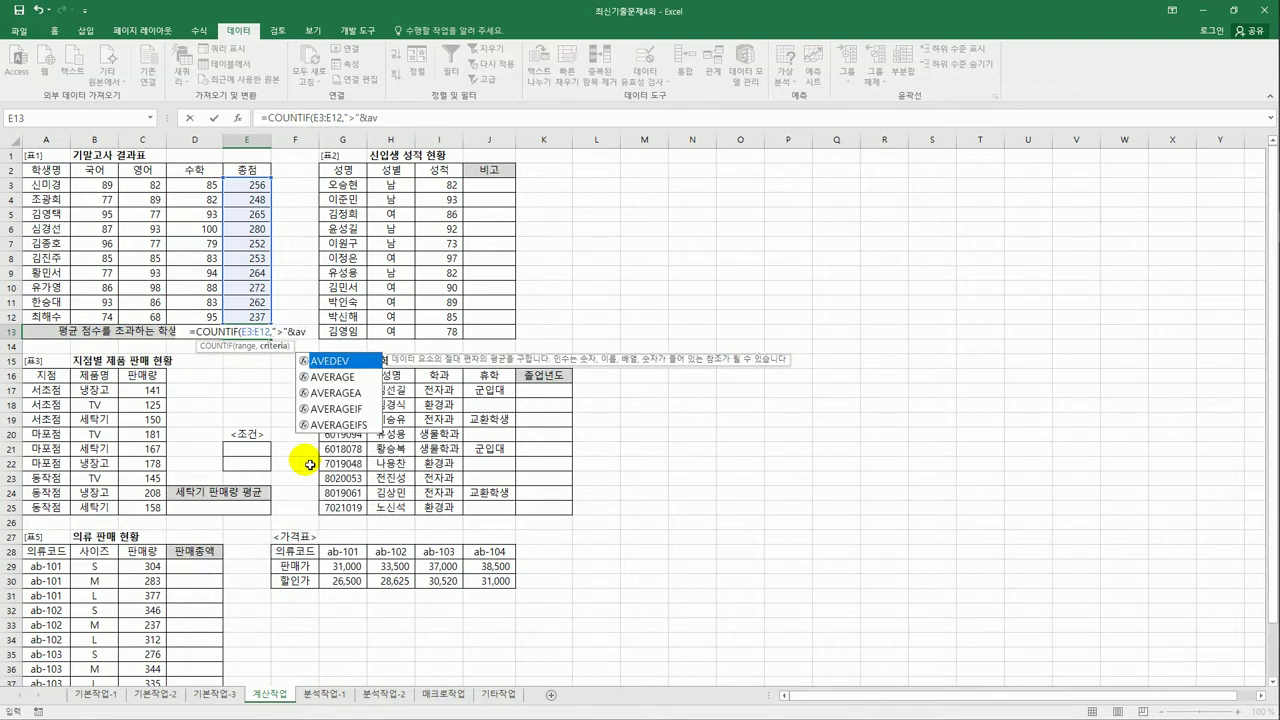
key(Down)
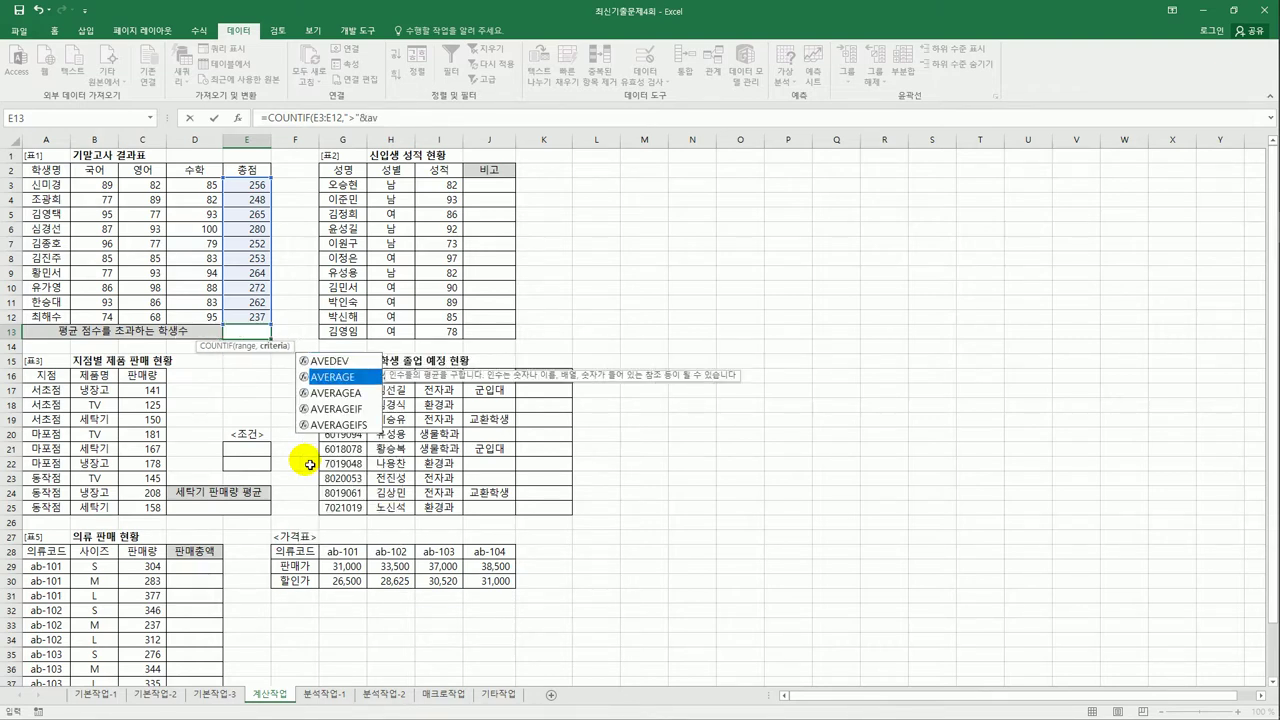
key(Tab)
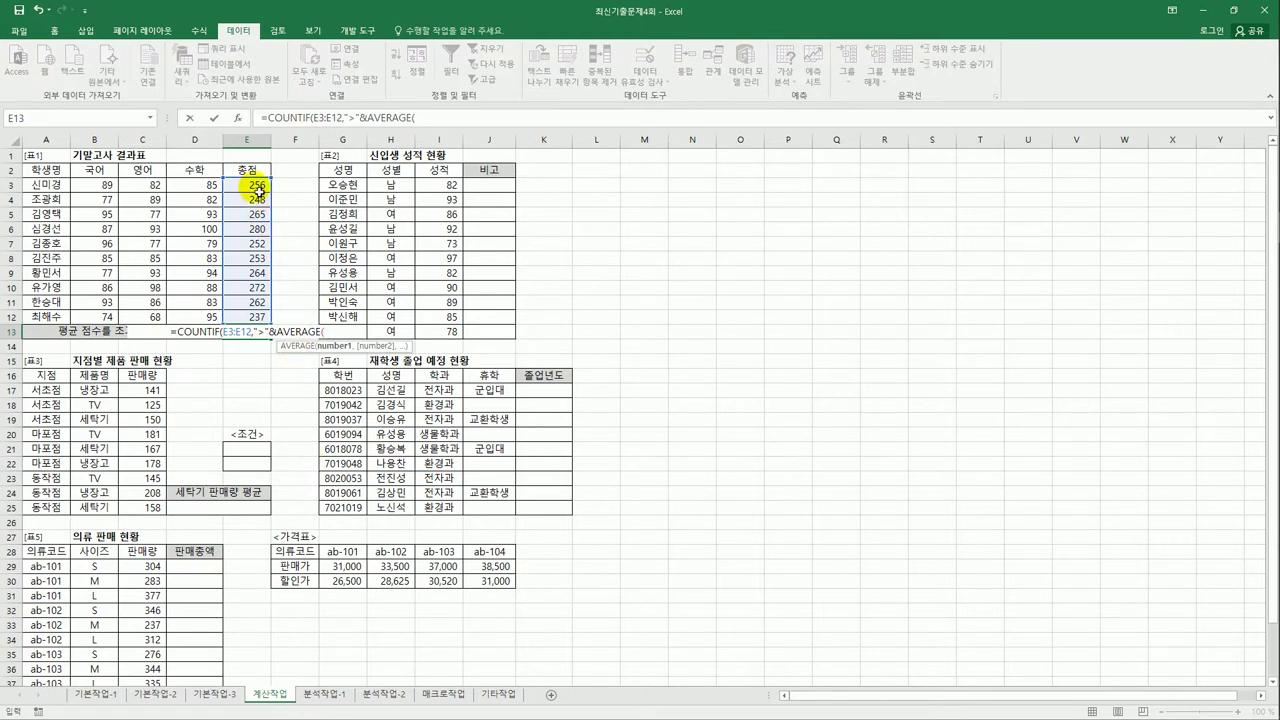
drag(252, 186, 252, 325)
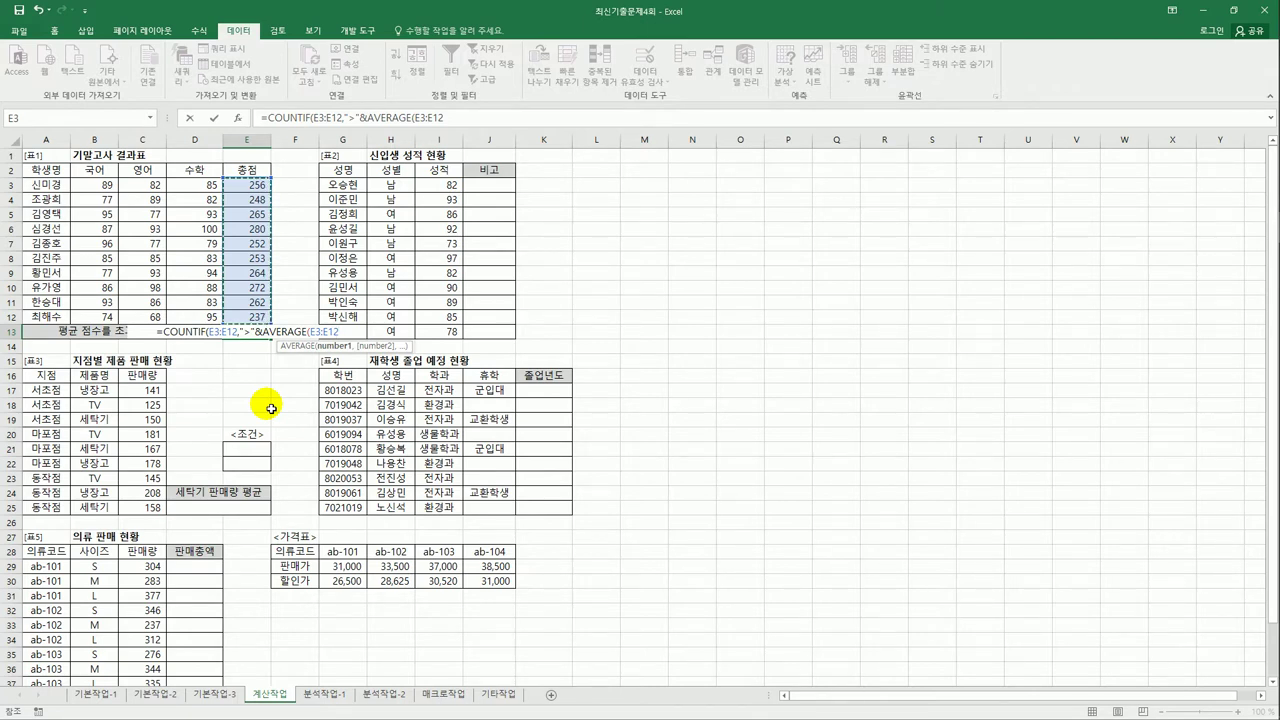
text())
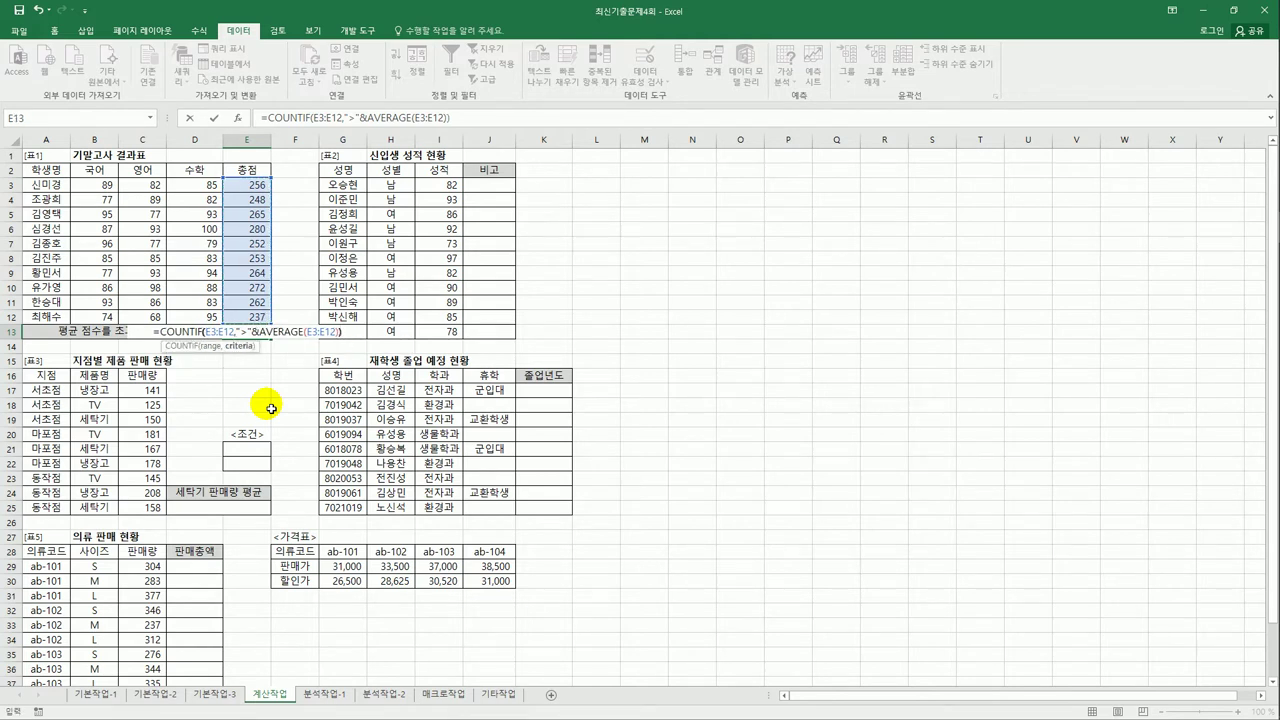
key(Return)
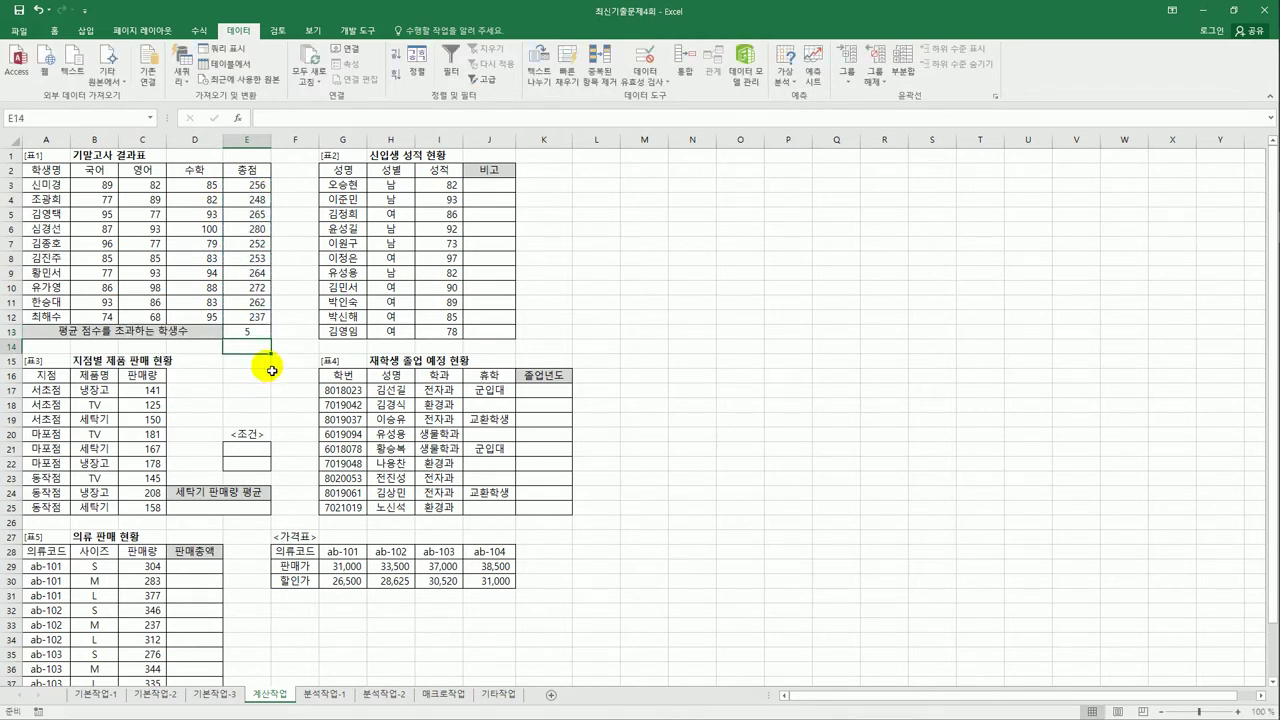
click(240, 333)
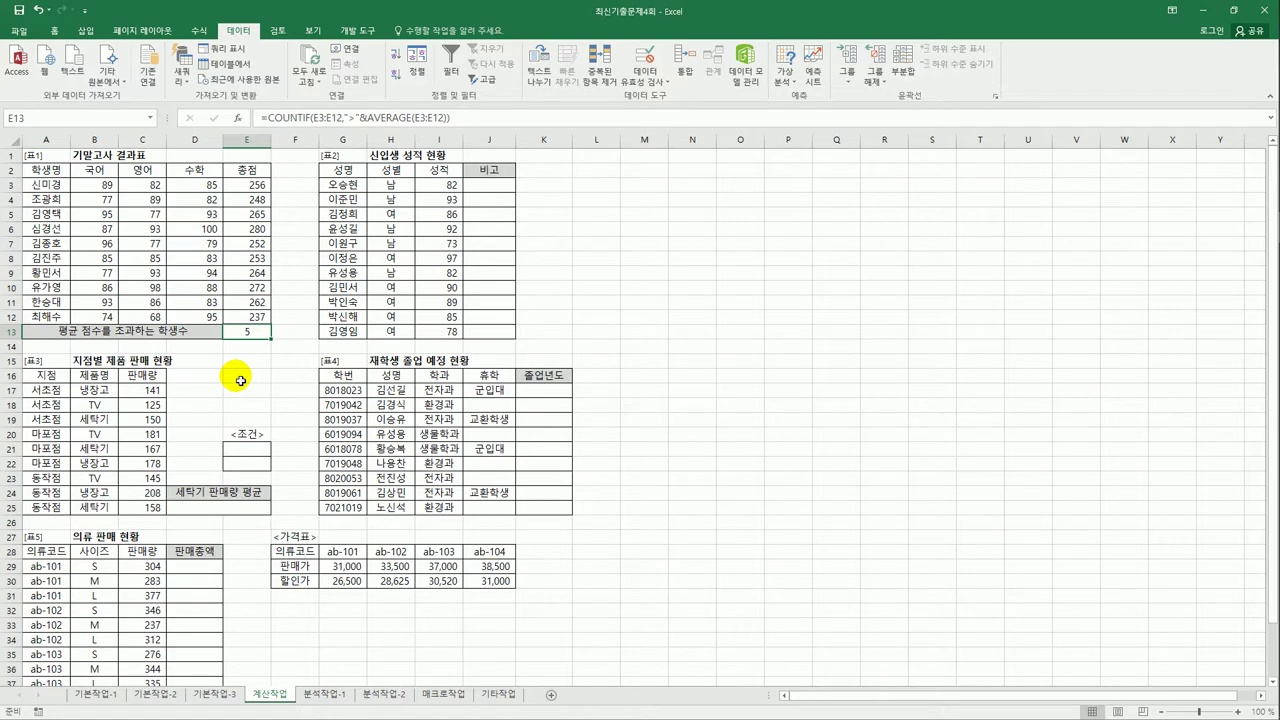
Step: Start a RANK.EQ formula in J3 under 비고 with the 성적 value I3 as the number to rank
click(497, 192)
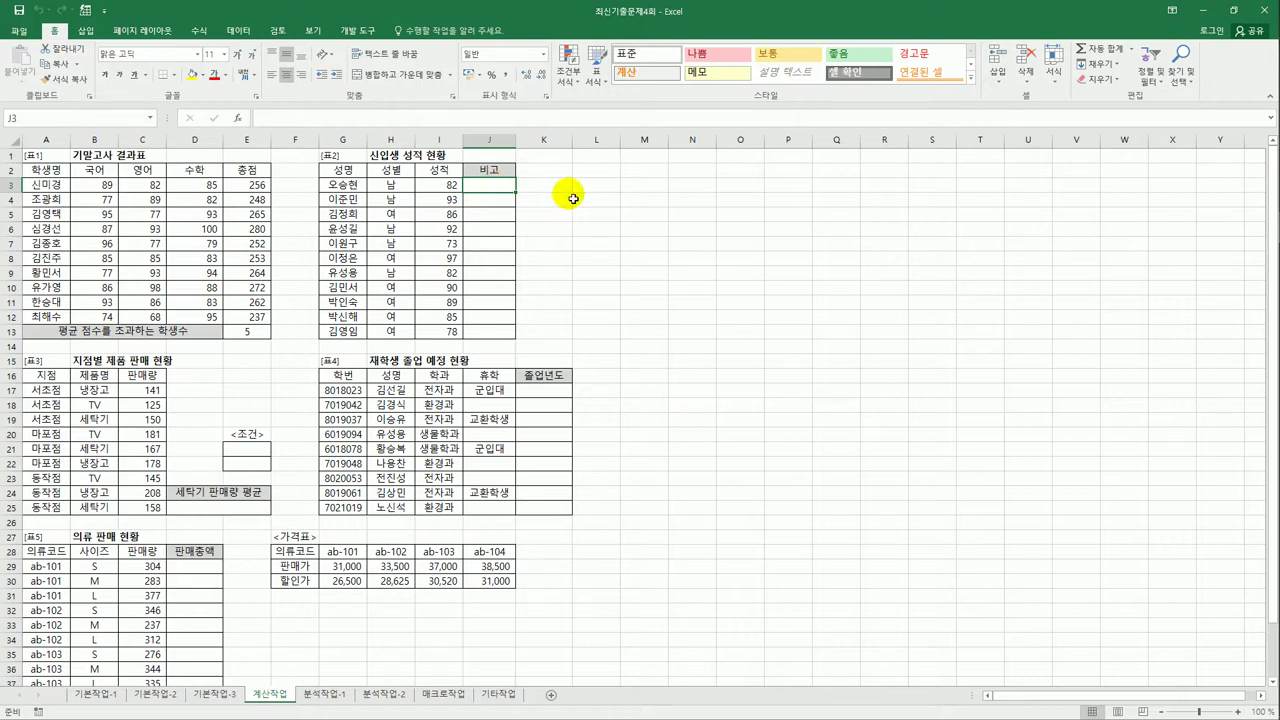
text(=)
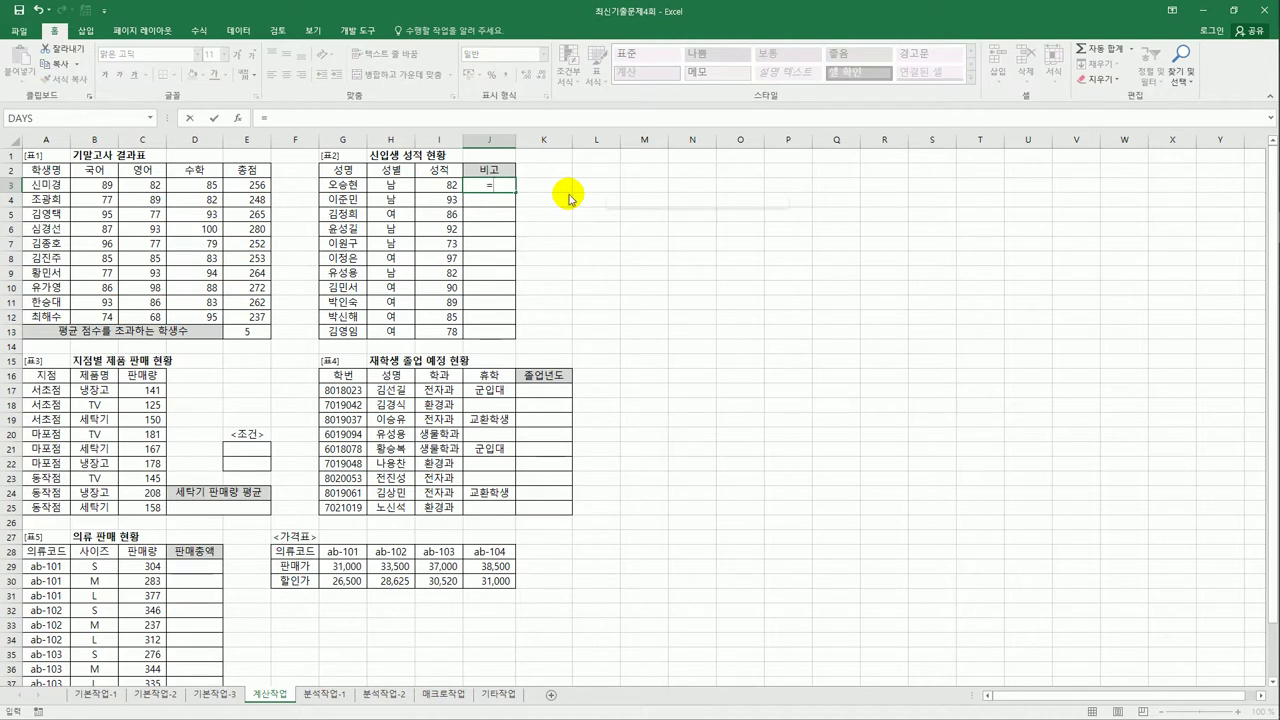
text(ra)
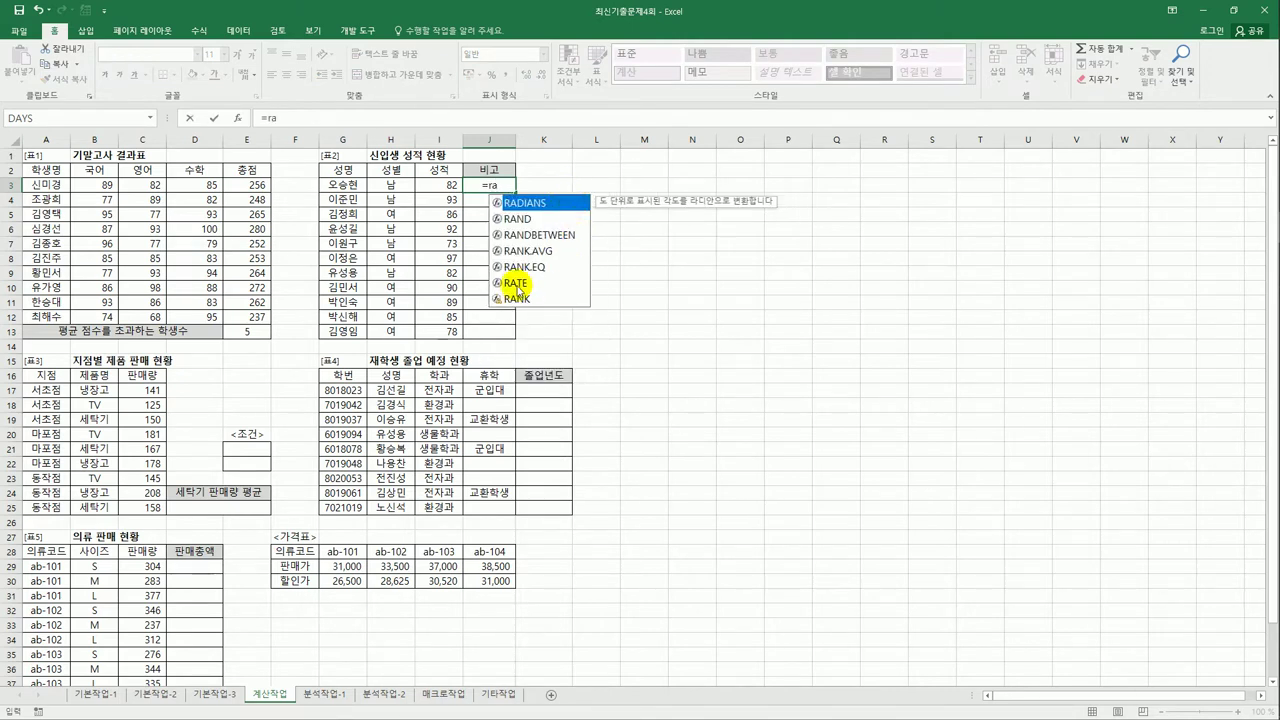
click(522, 267)
double_click(522, 270)
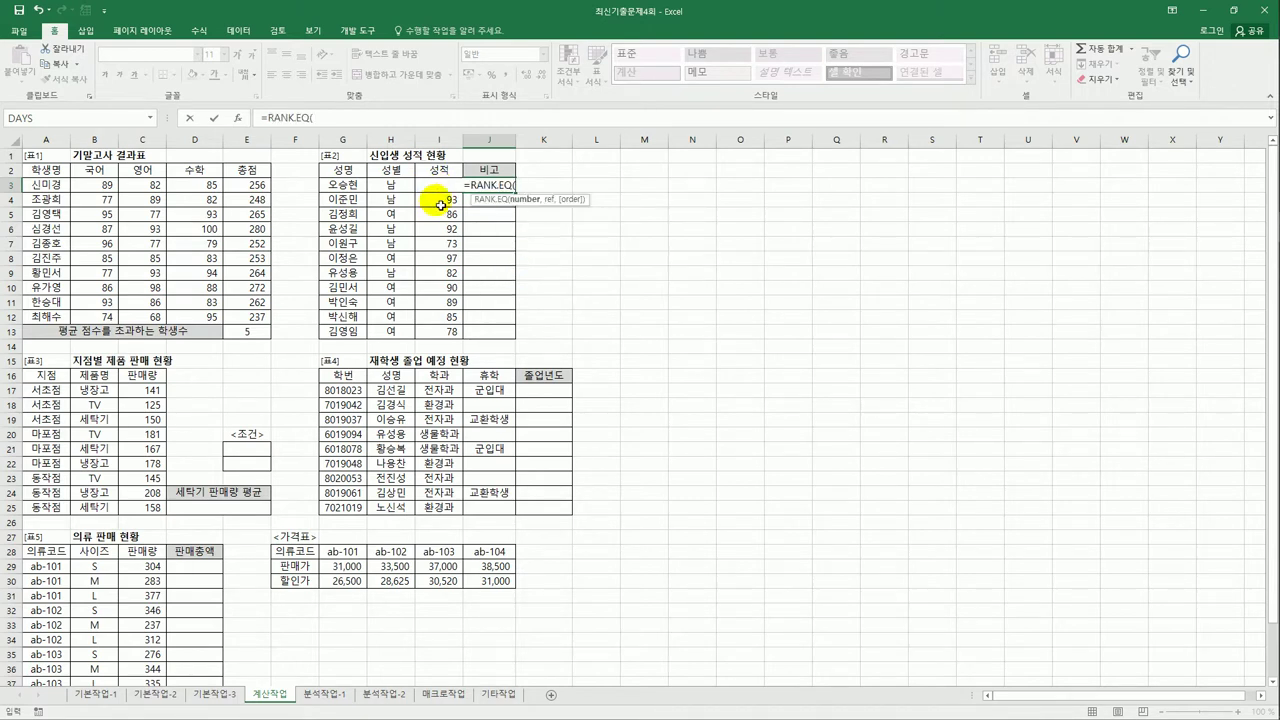
key(Left)
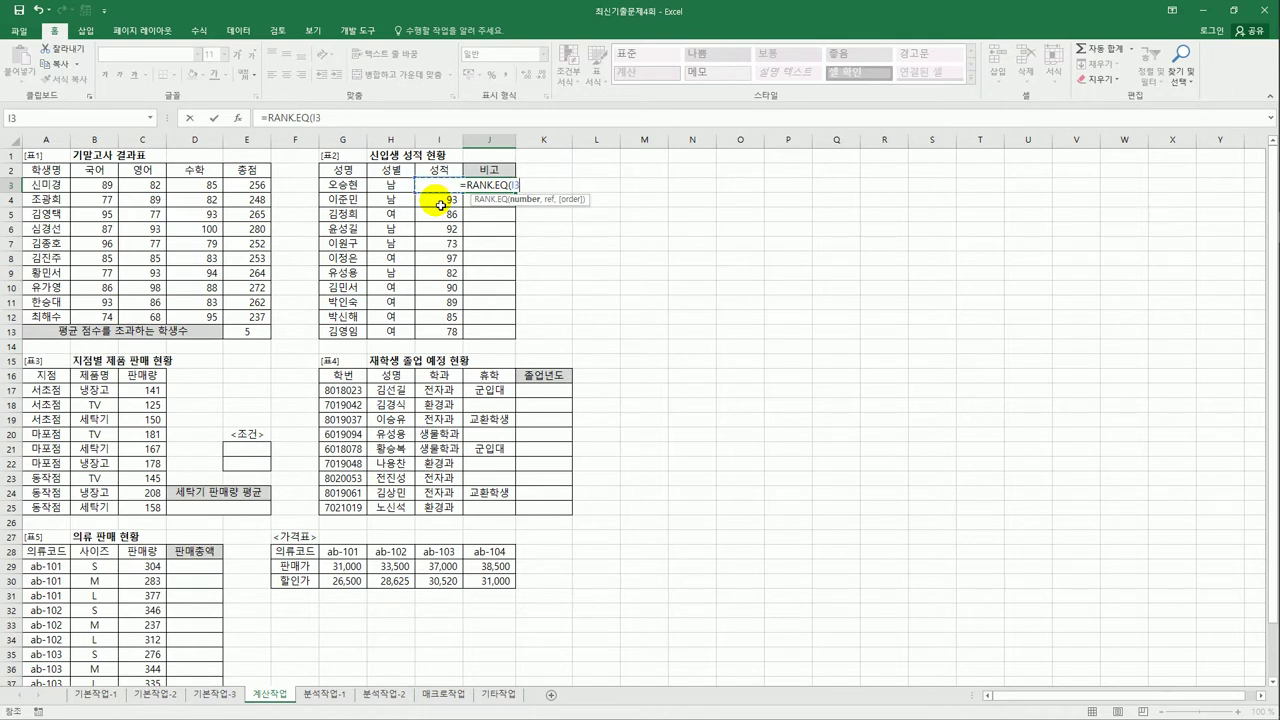
text(,)
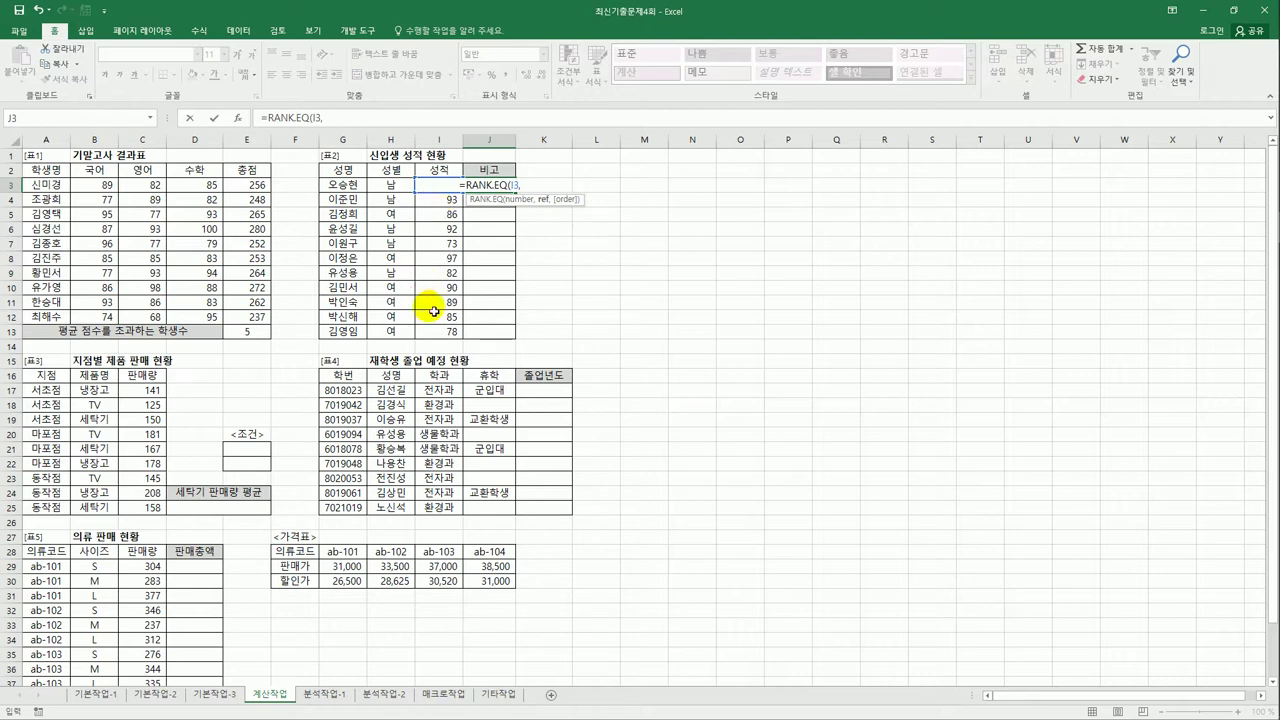
Step: Complete the RANK.EQ formula with the absolute range $I$3:$I$13 and descending order 0, and fill it down to J13
drag(430, 330, 434, 185)
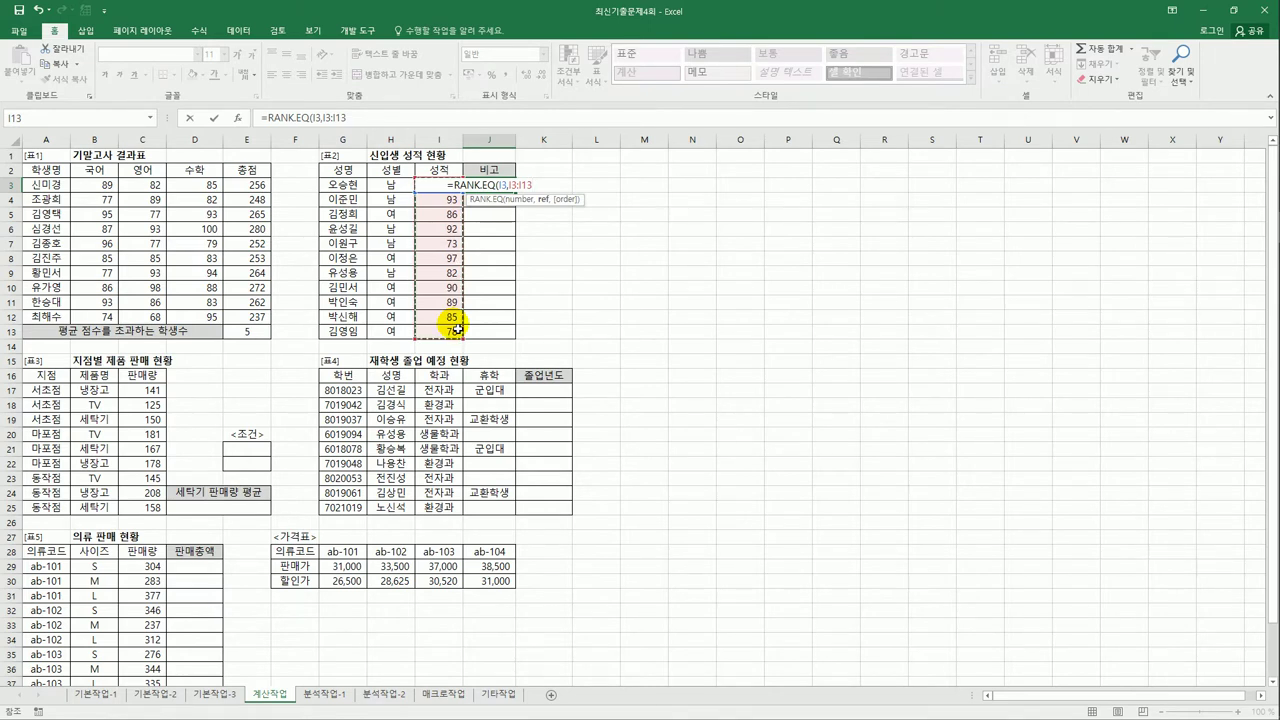
key(F4)
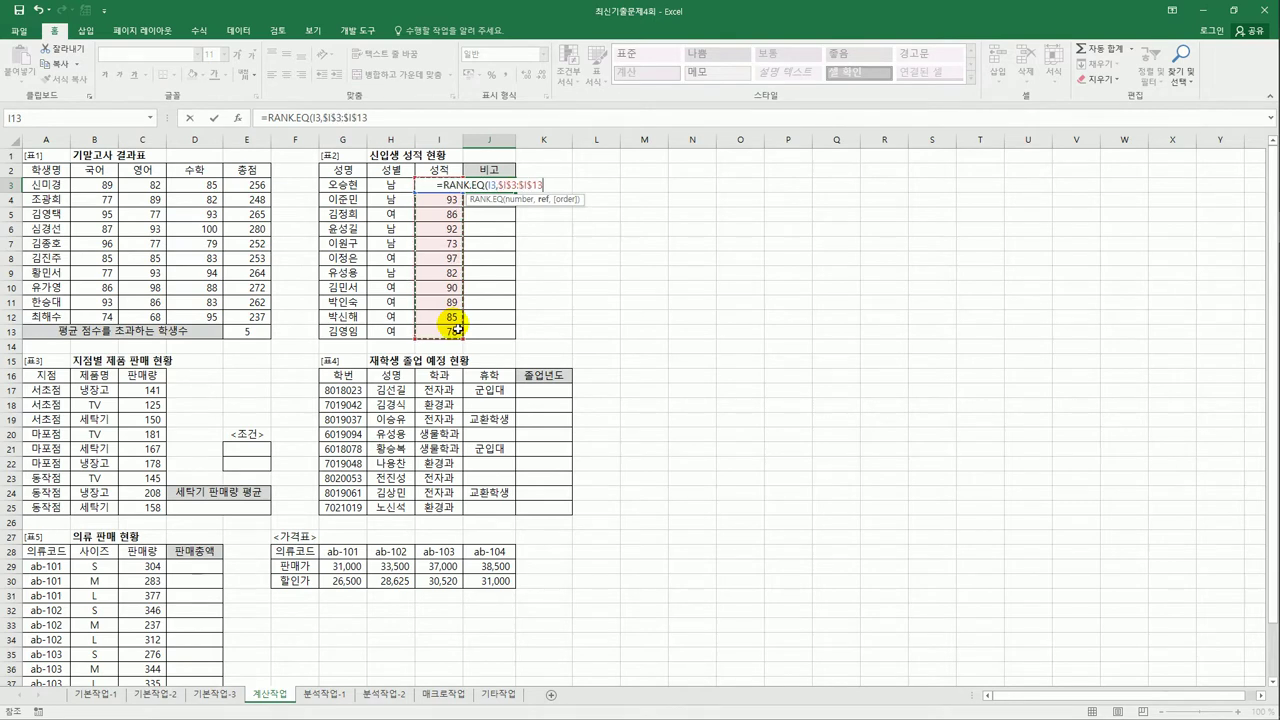
text(,)
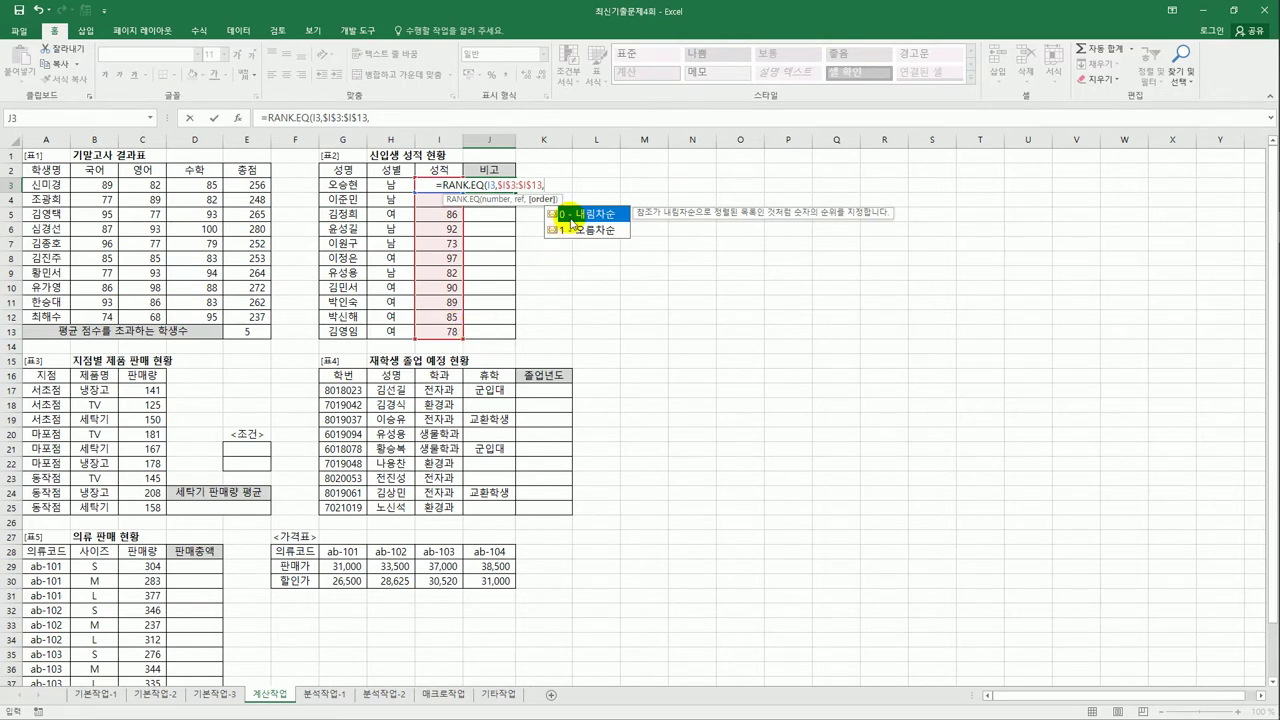
double_click(567, 212)
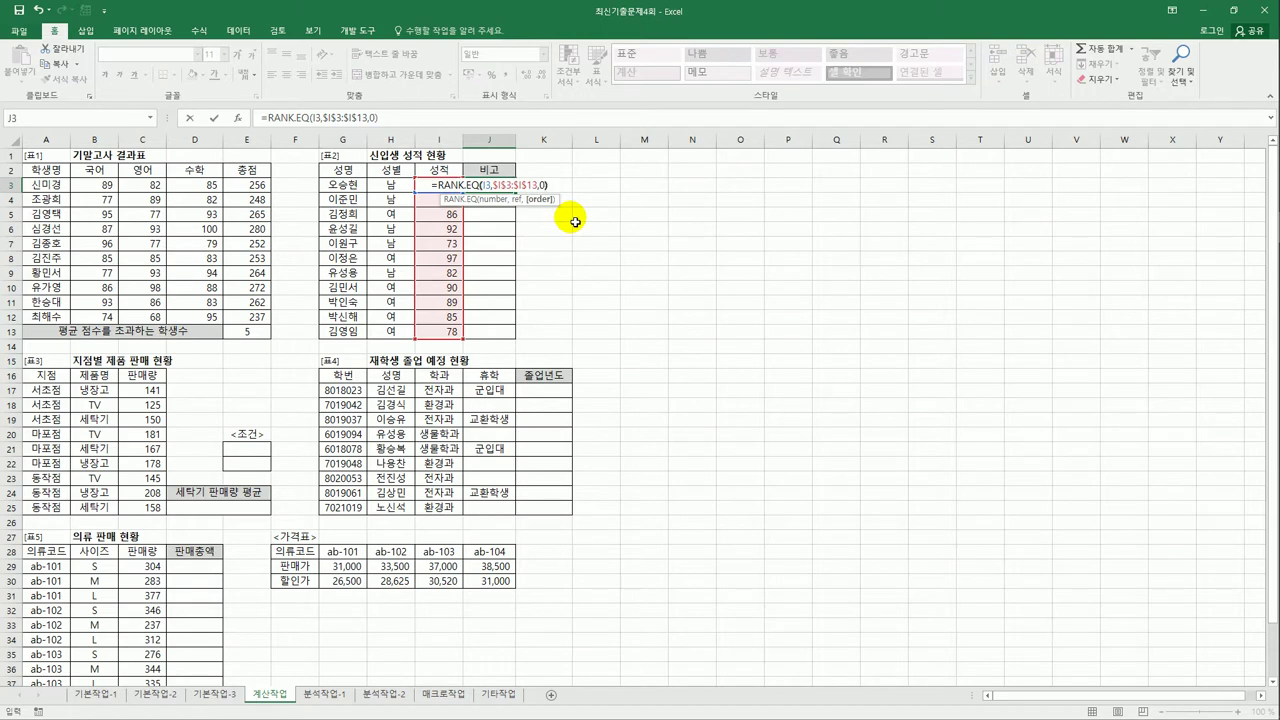
key(Return)
click(501, 186)
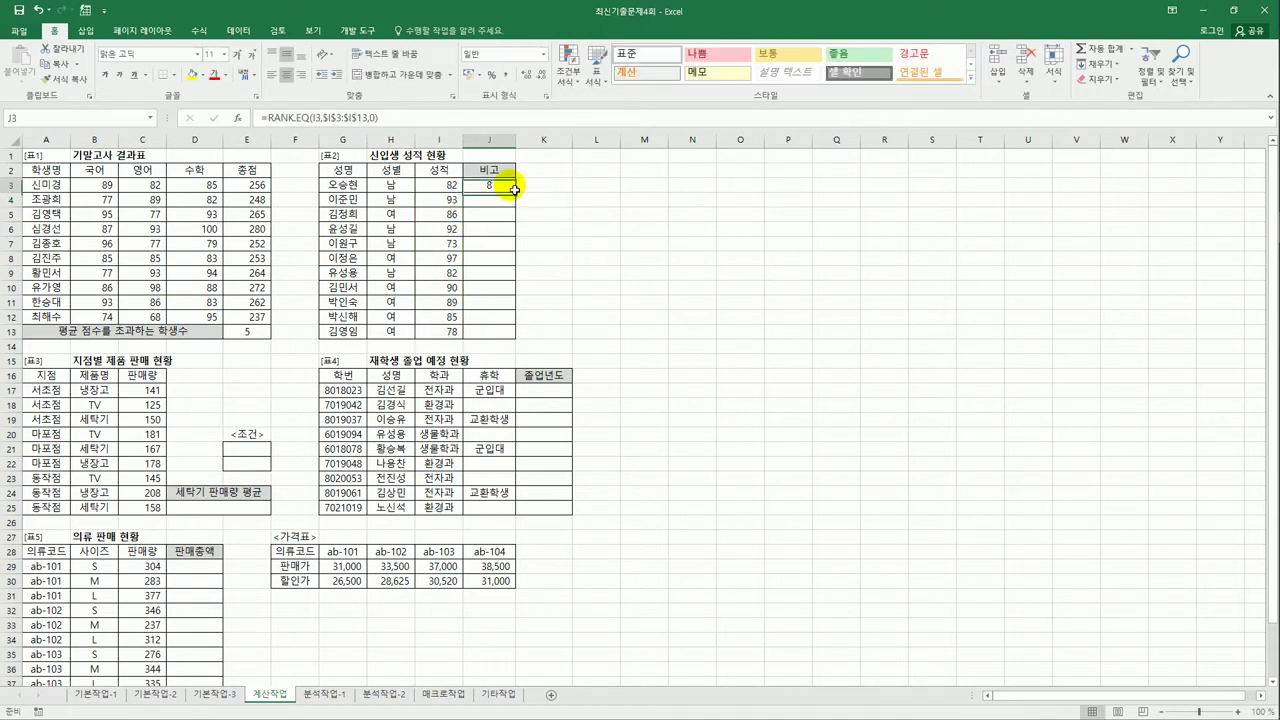
drag(515, 193, 517, 337)
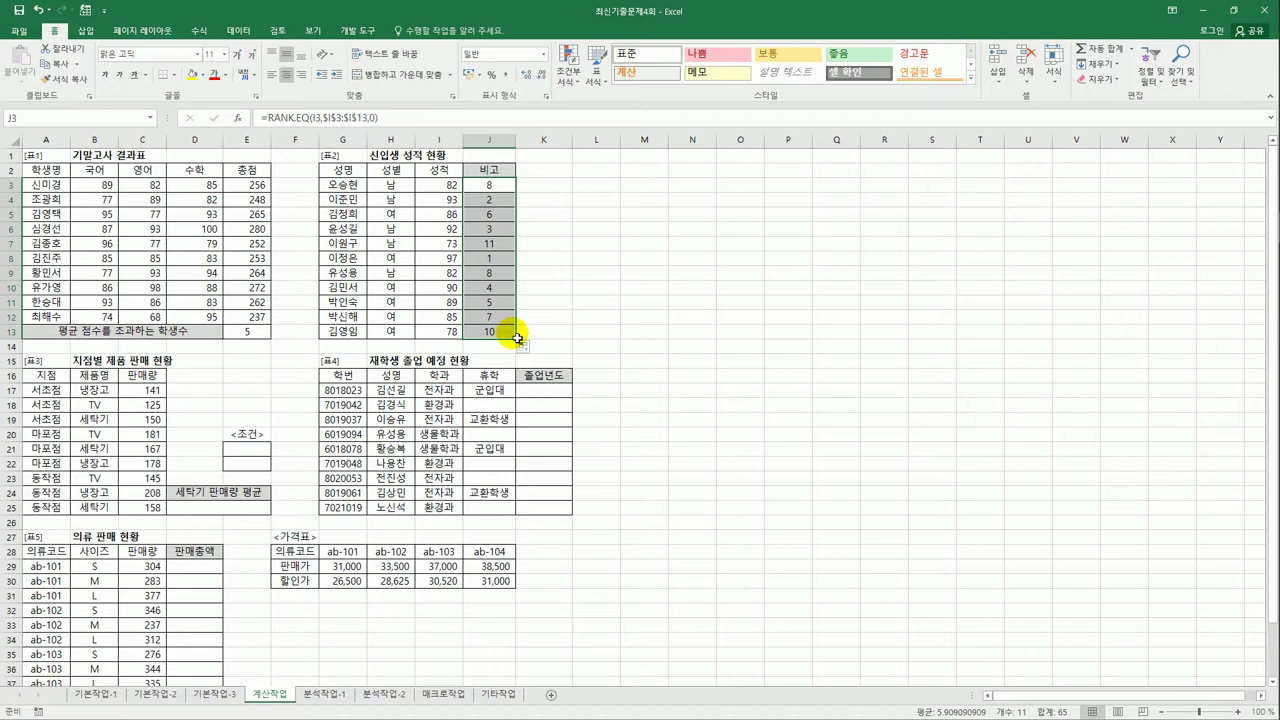
Step: Wrap the RANK.EQ formula in J3 in a CHOOSE function so that the rank serves as its index number
click(491, 187)
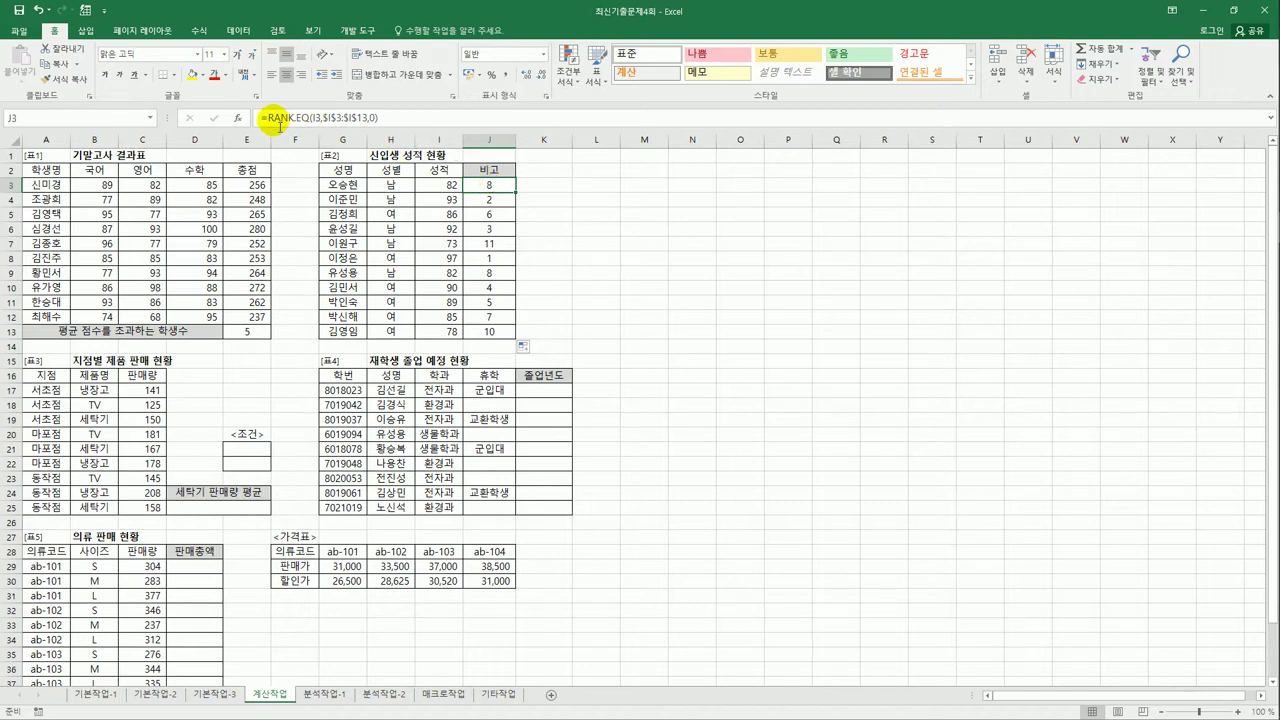
click(268, 117)
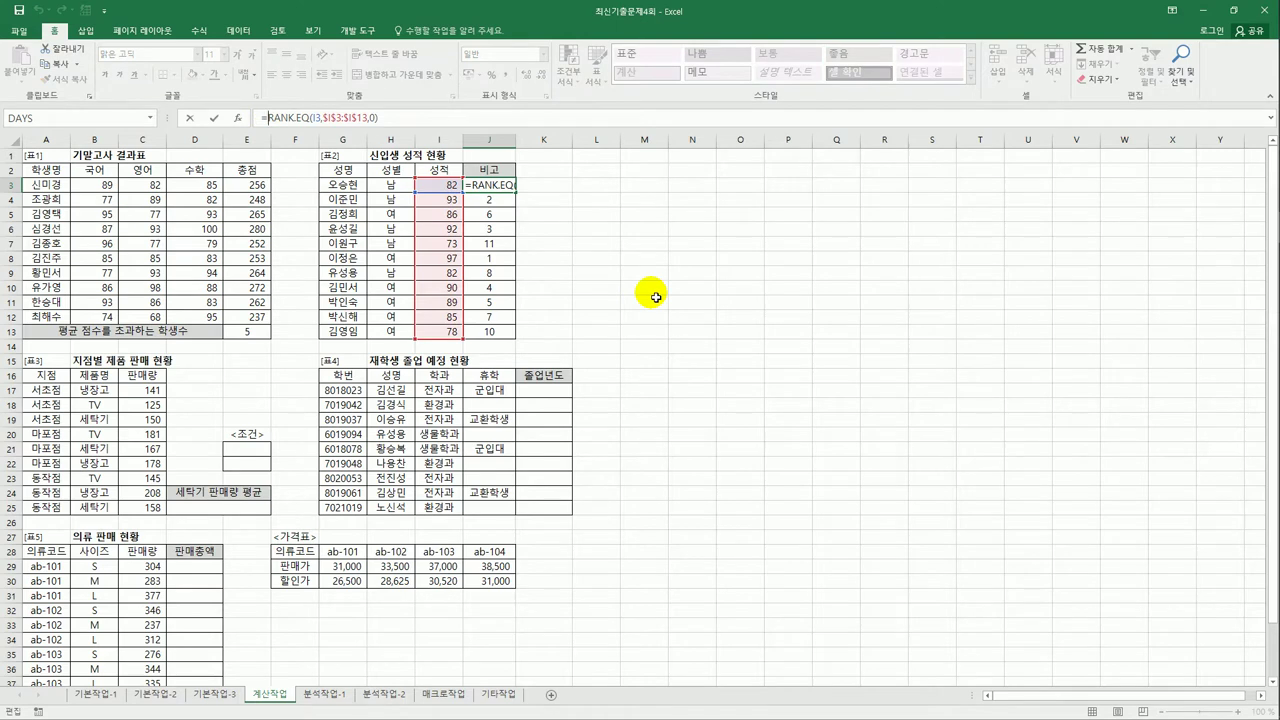
text(cho)
key(Tab)
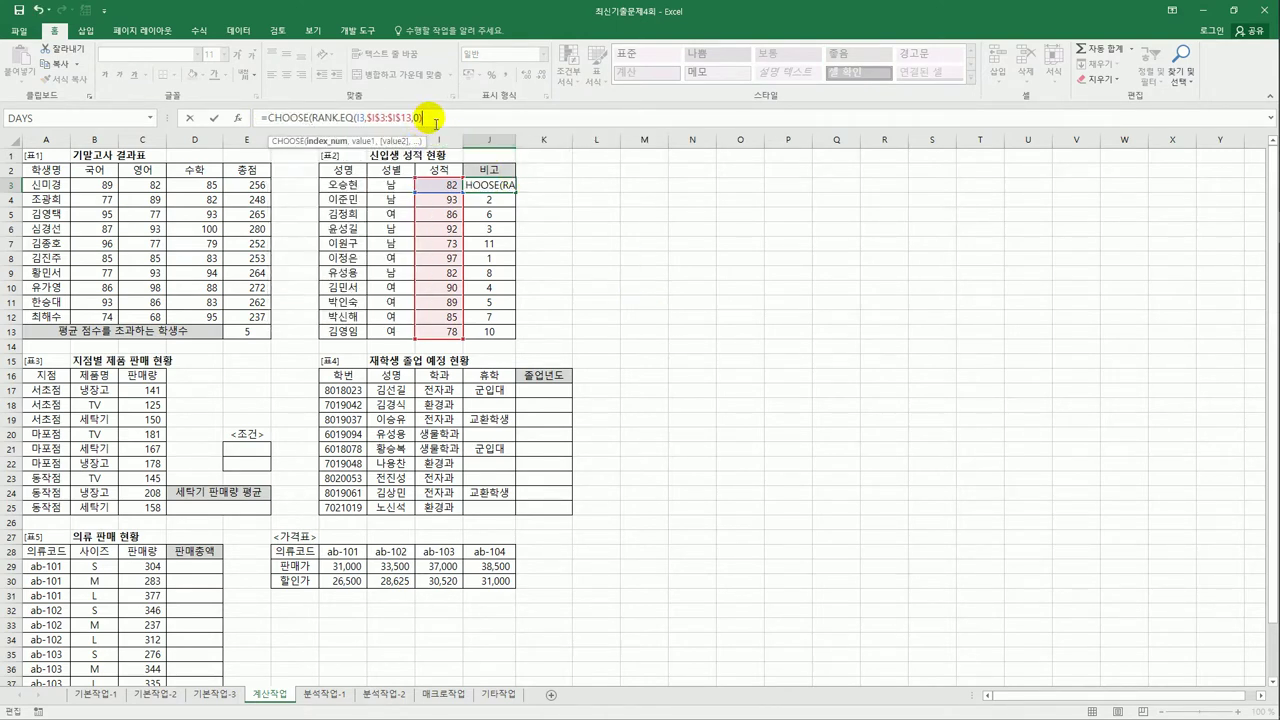
text(,)
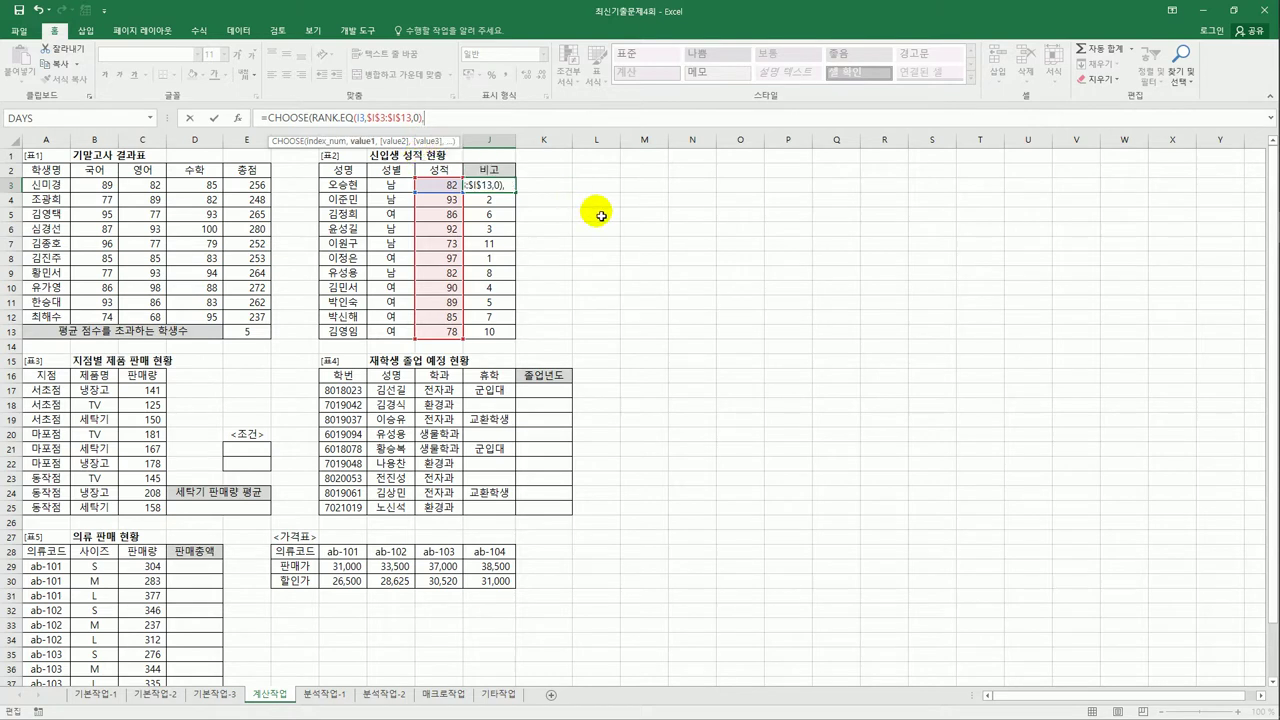
Step: Complete the CHOOSE formula in J3 with the values "수석" and "차석", and fill it down to J13
text(")
text(ㅅ)
text(수석")
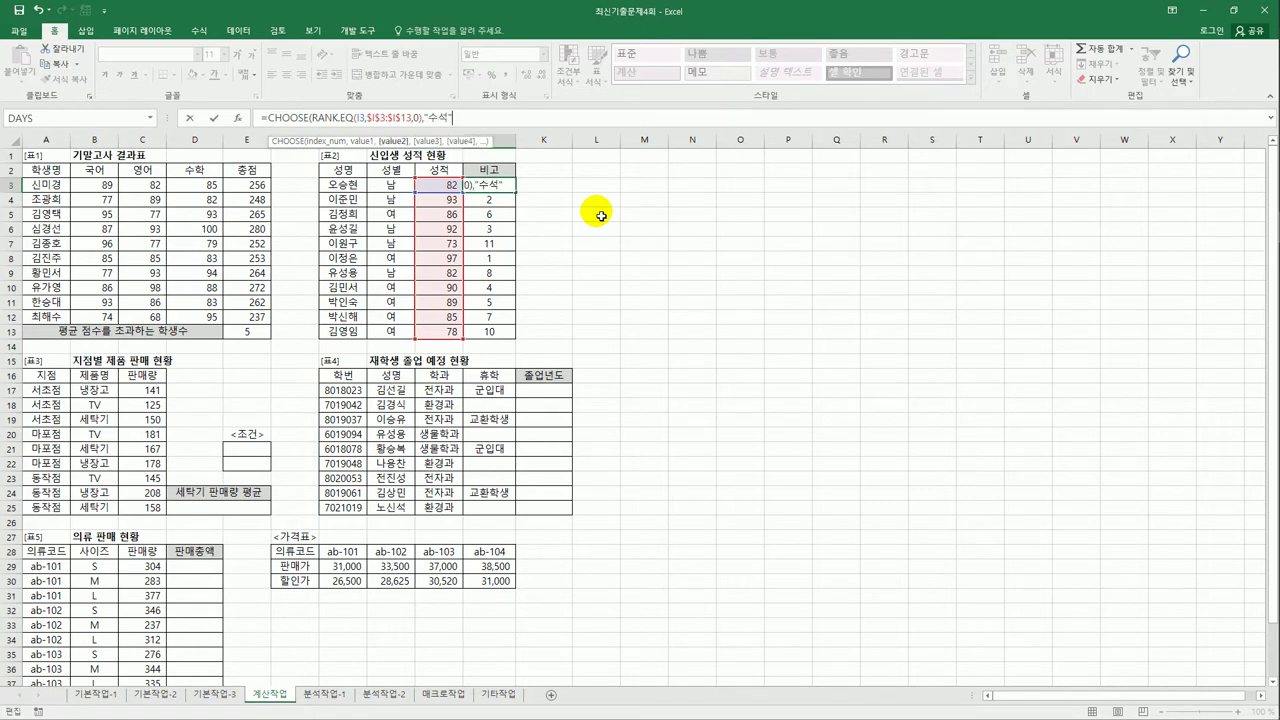
text(,"차석")
key(Return)
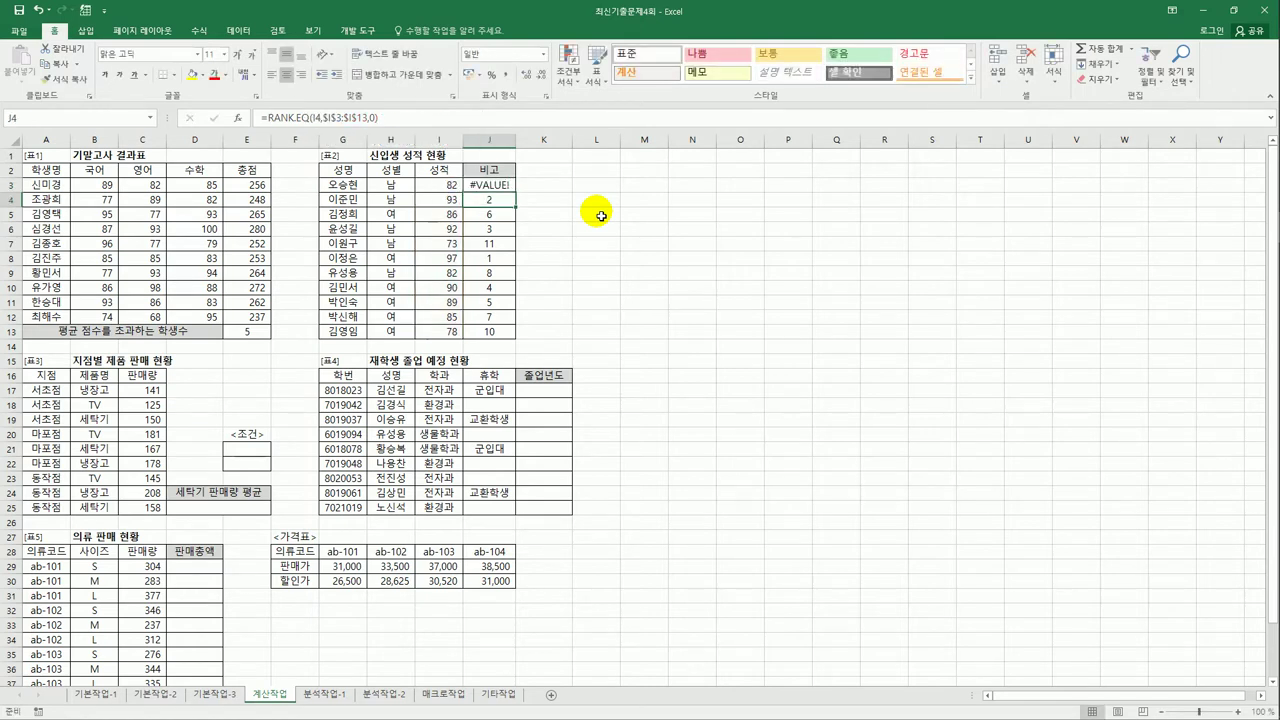
click(510, 187)
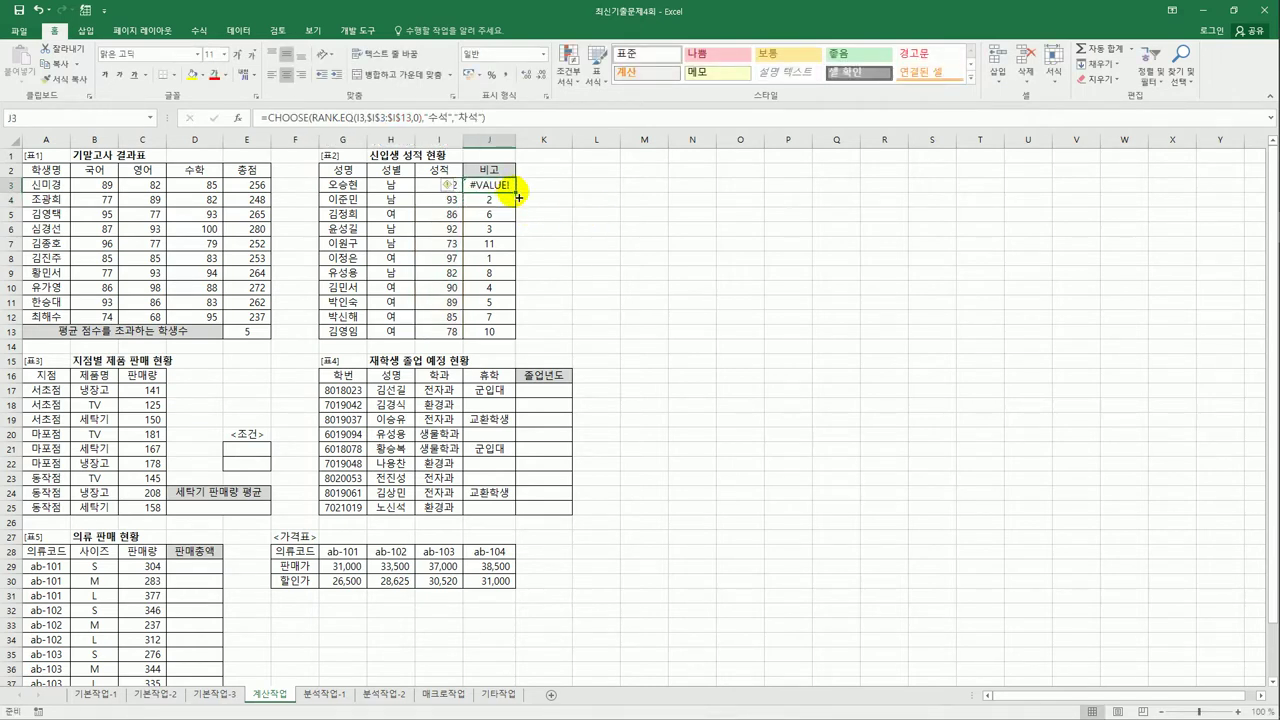
drag(515, 192, 513, 340)
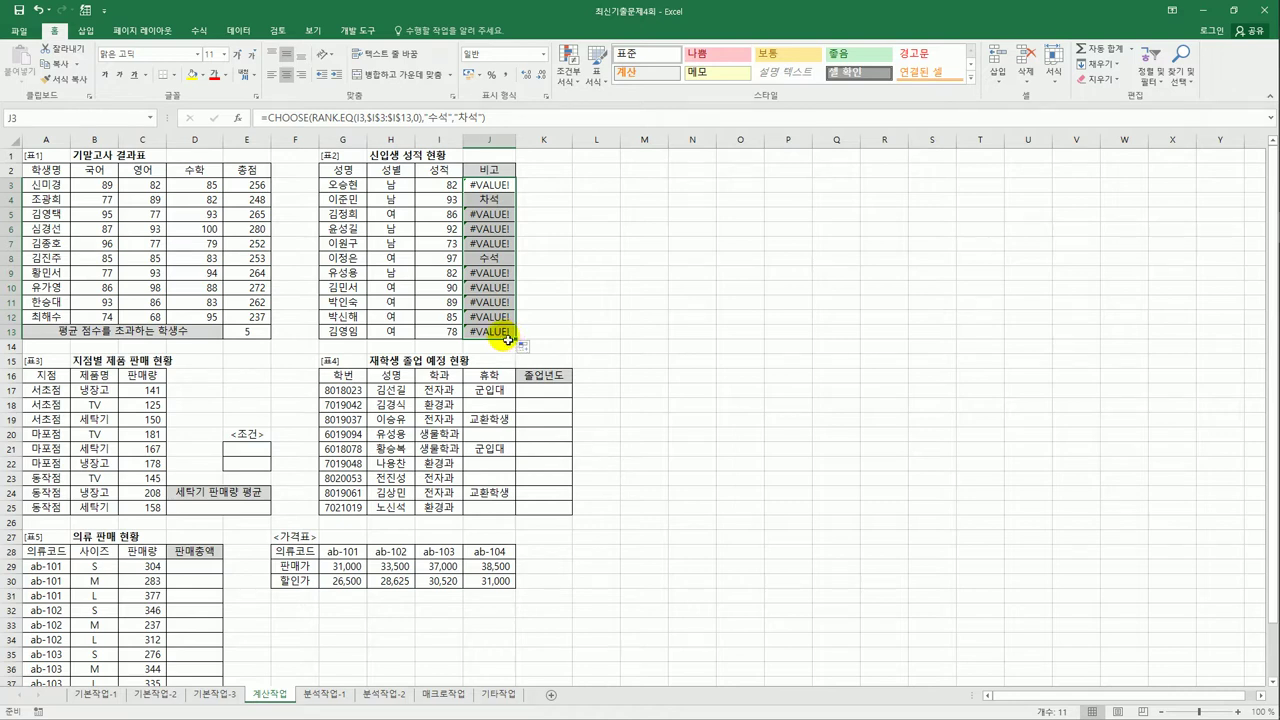
Step: Wrap the CHOOSE formula in J3 in IFERROR with "" as the error value, and fill it down to J13
click(488, 185)
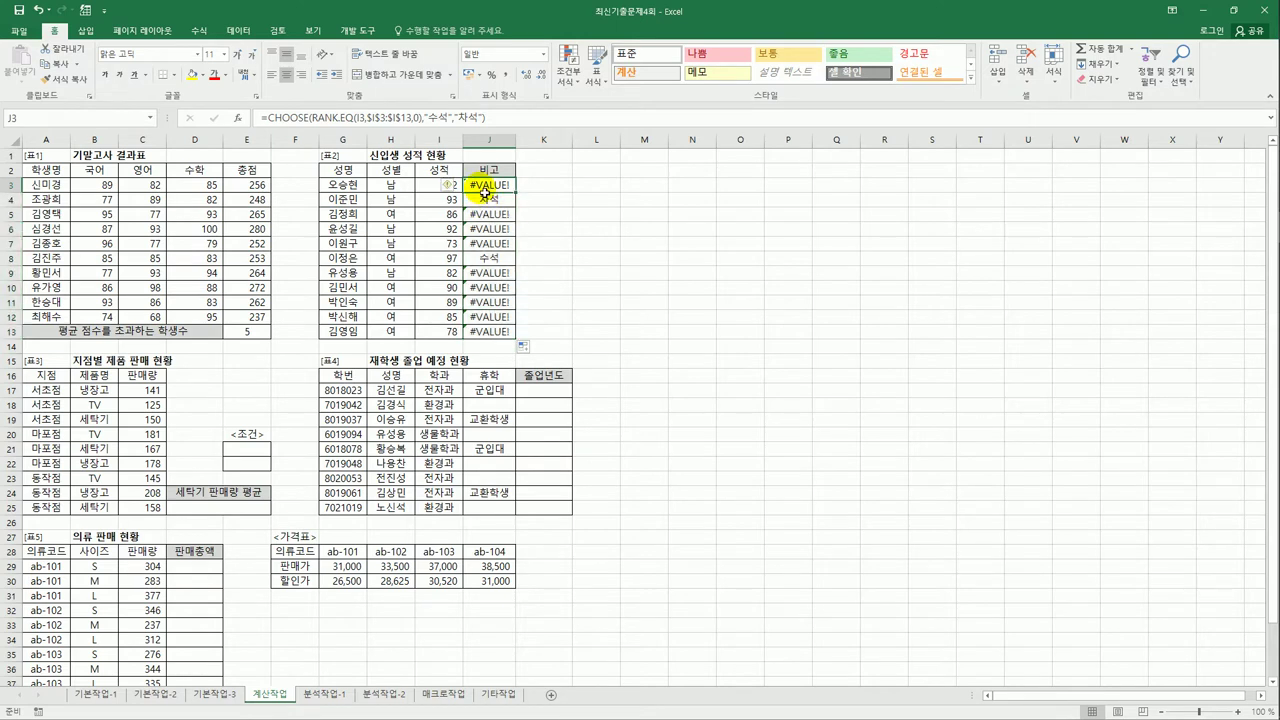
click(268, 119)
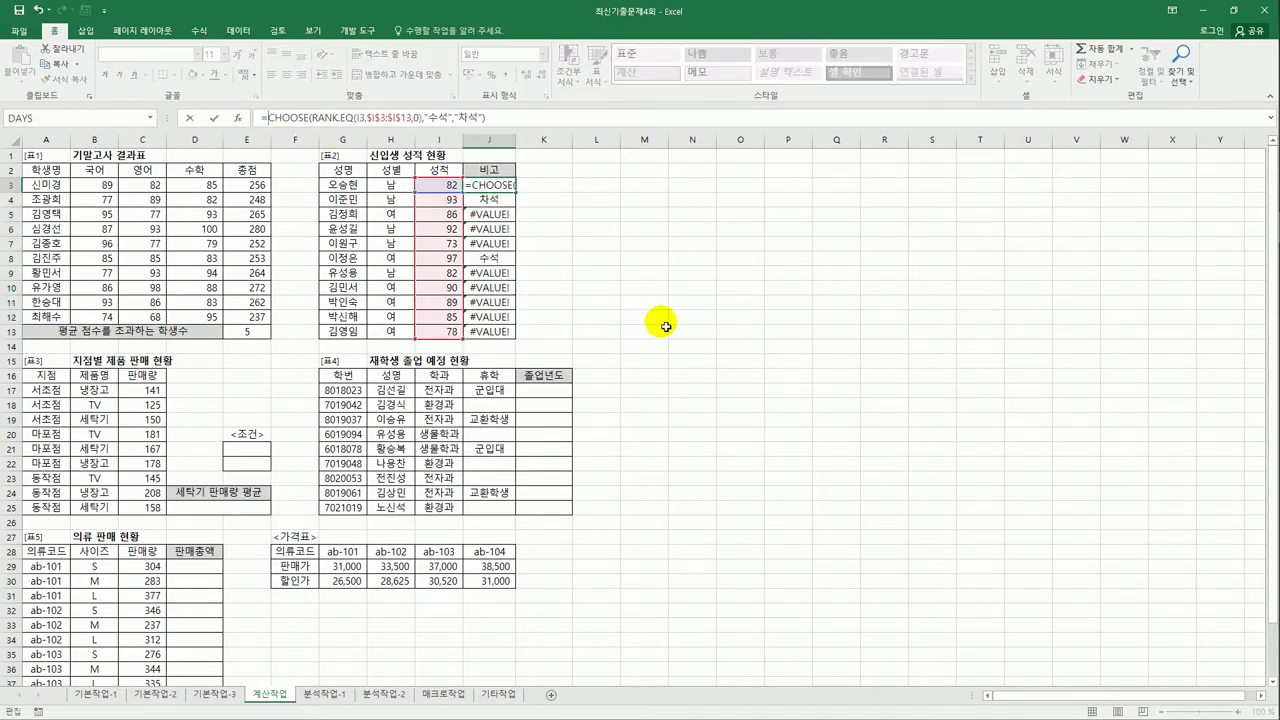
text(IFERROR()
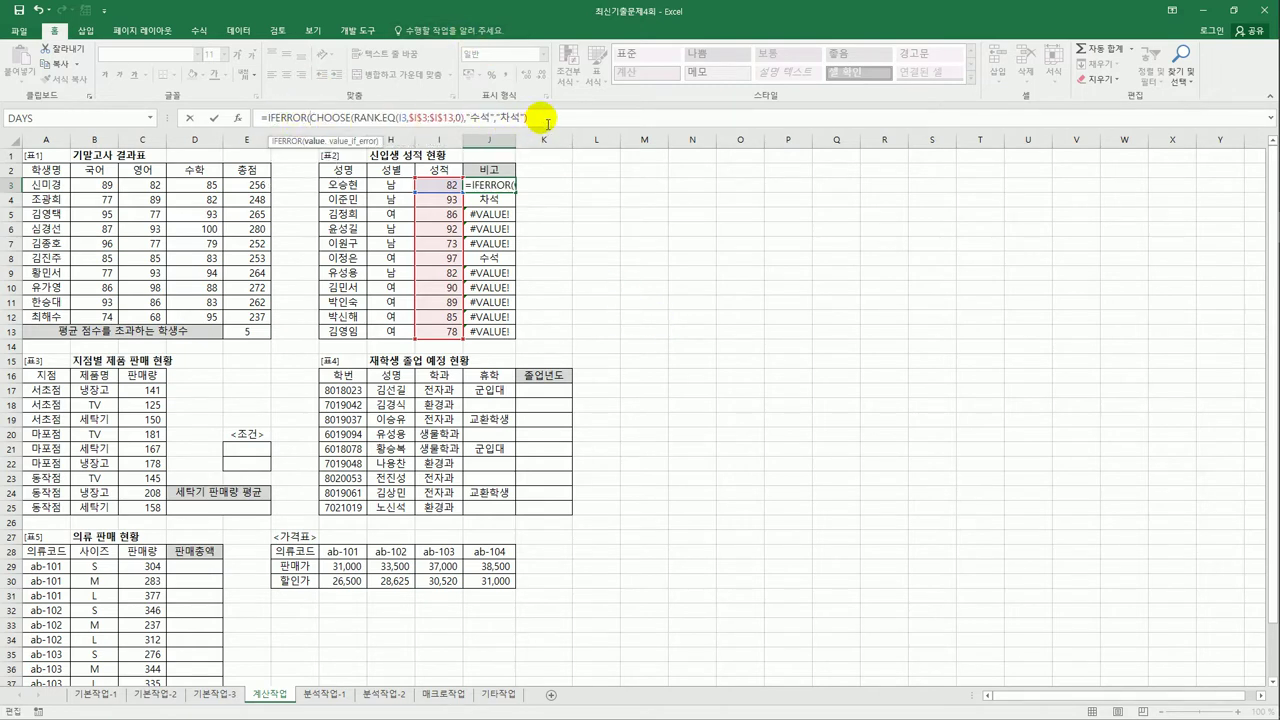
click(548, 124)
text(,)
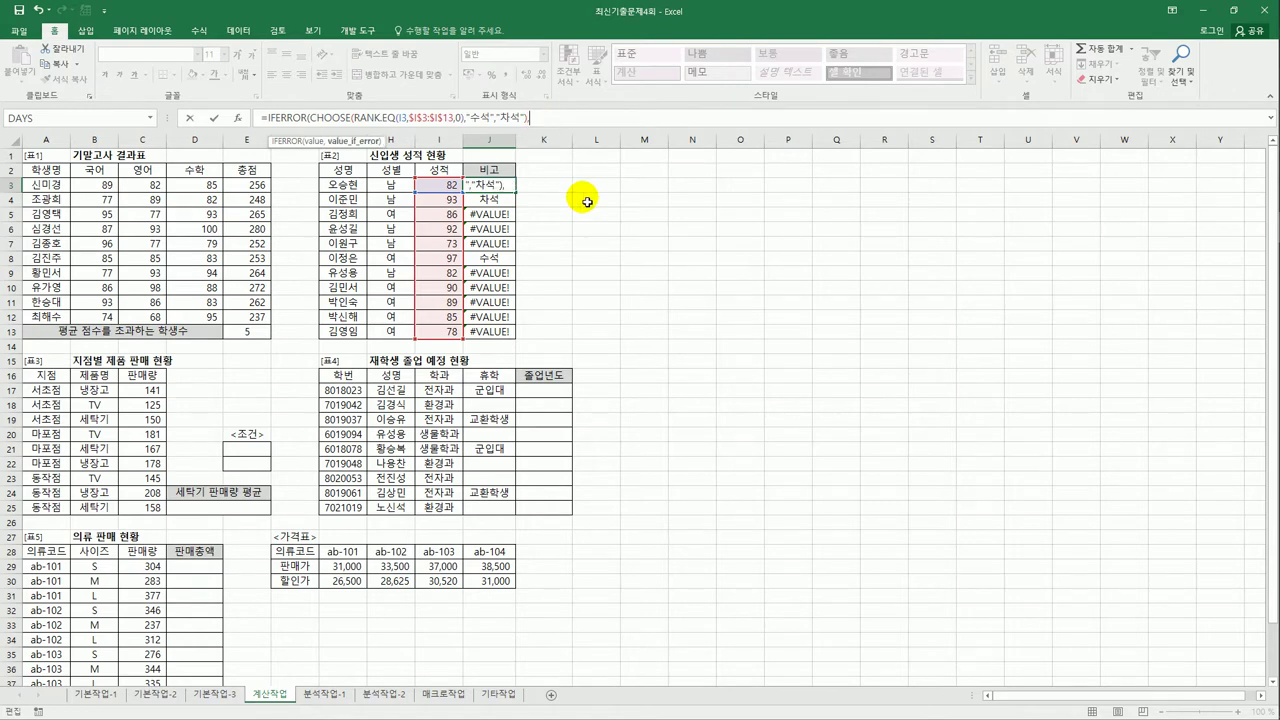
text(""))
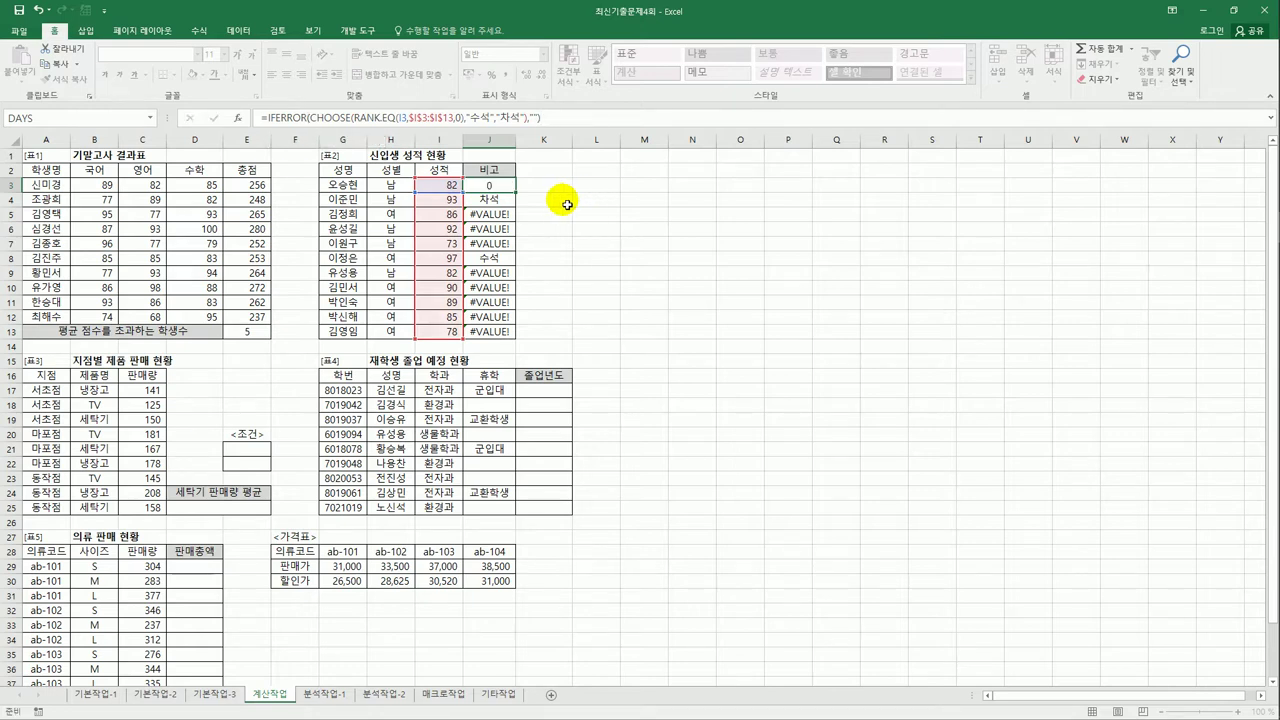
key(ctrl+Return)
drag(519, 200, 512, 340)
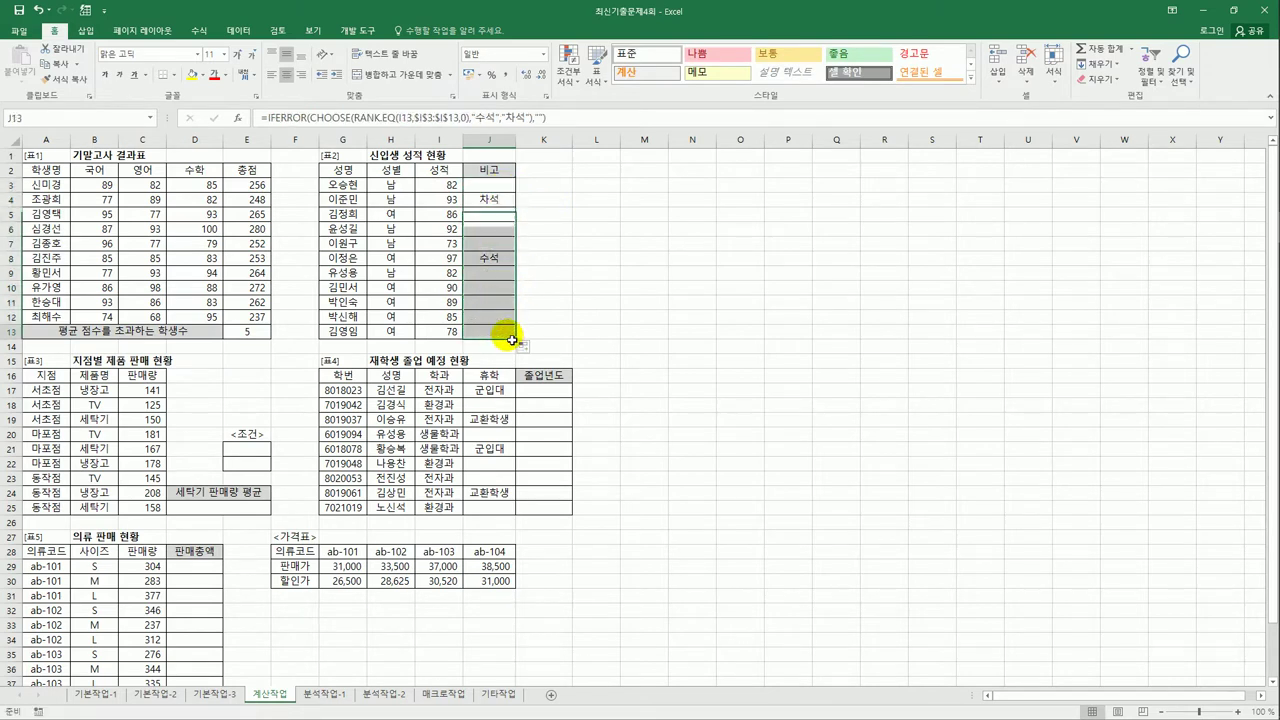
click(512, 338)
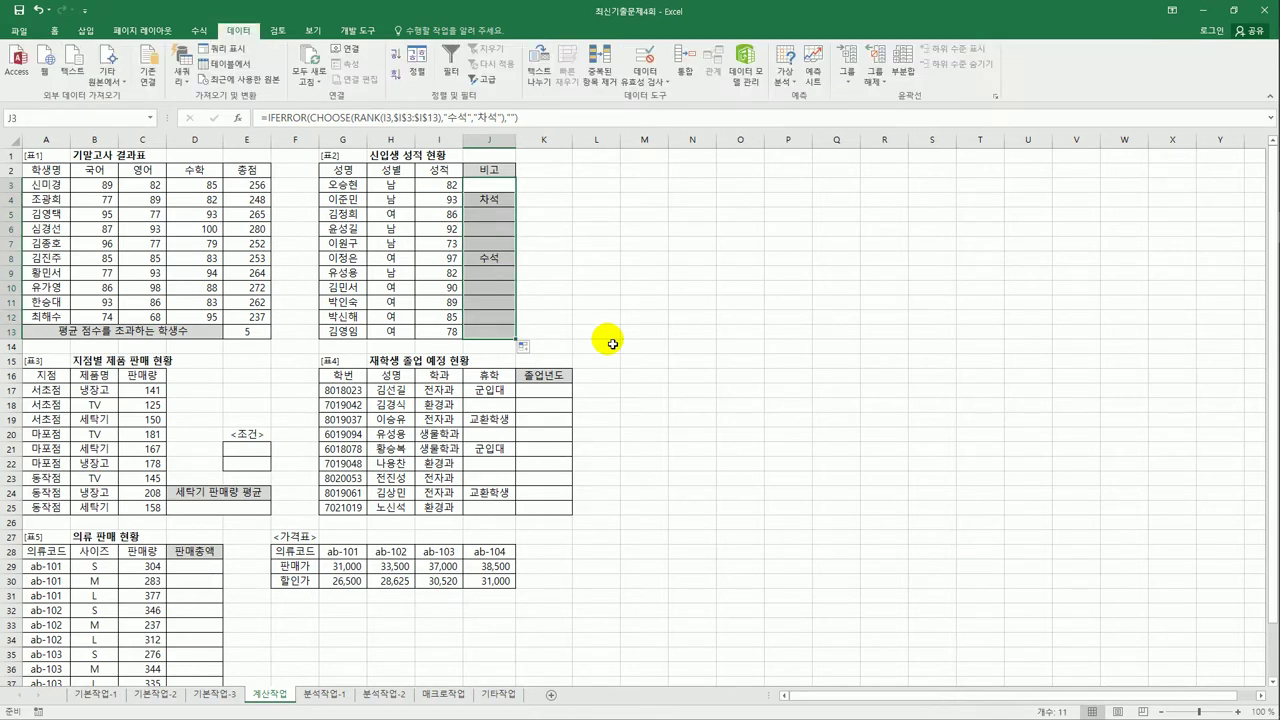
Step: Copy the 제품명 header and a 세탁기 entry from 표3 into the criteria cells E21:E22 below <조건>
click(242, 452)
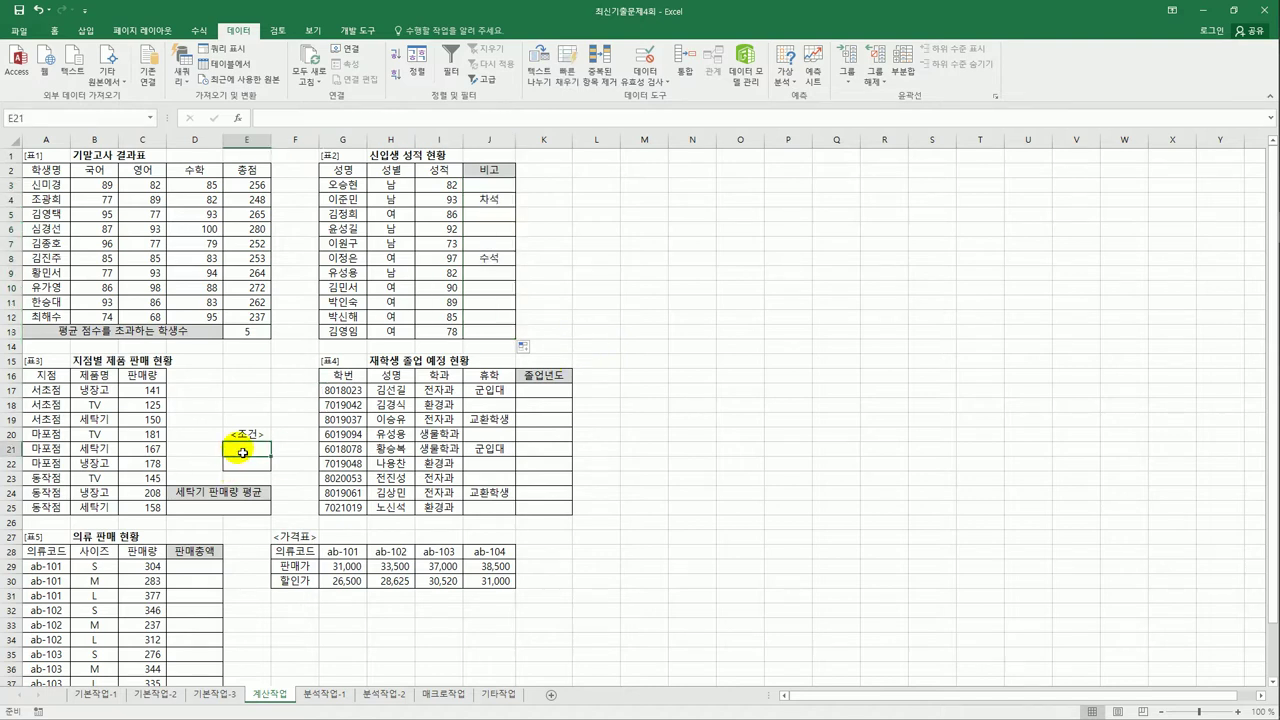
click(94, 375)
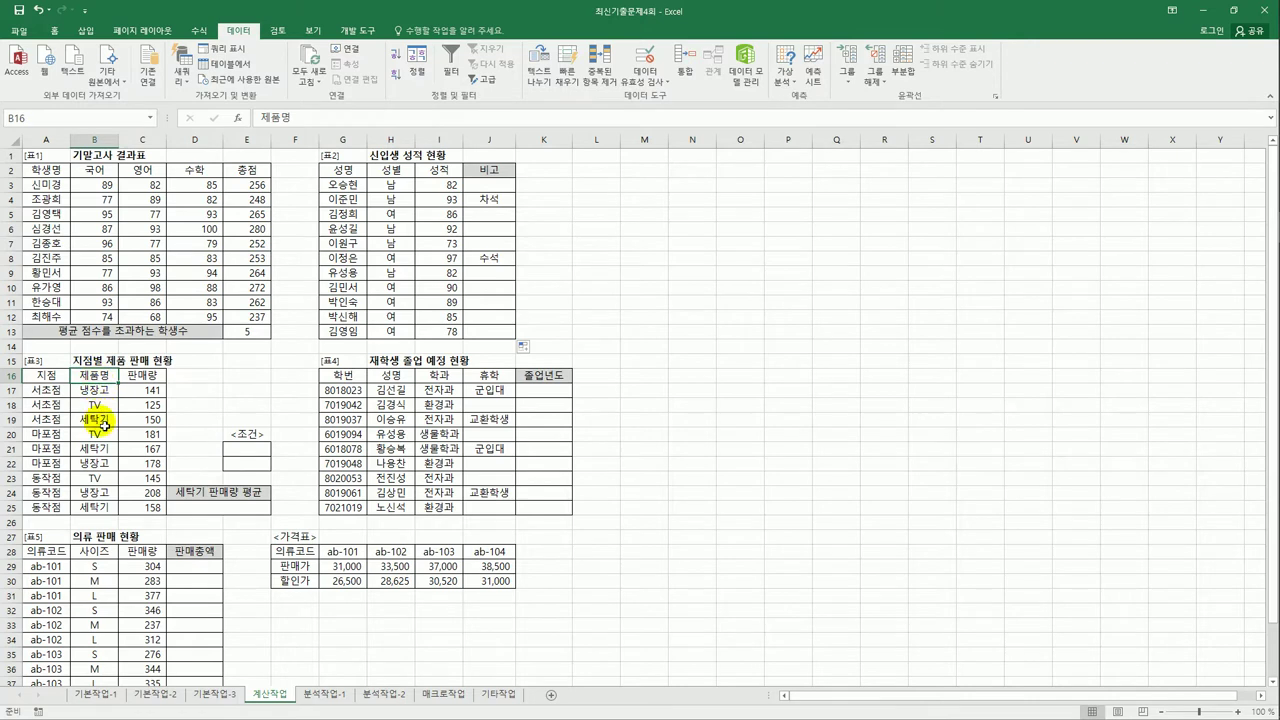
ctrl+click(104, 425)
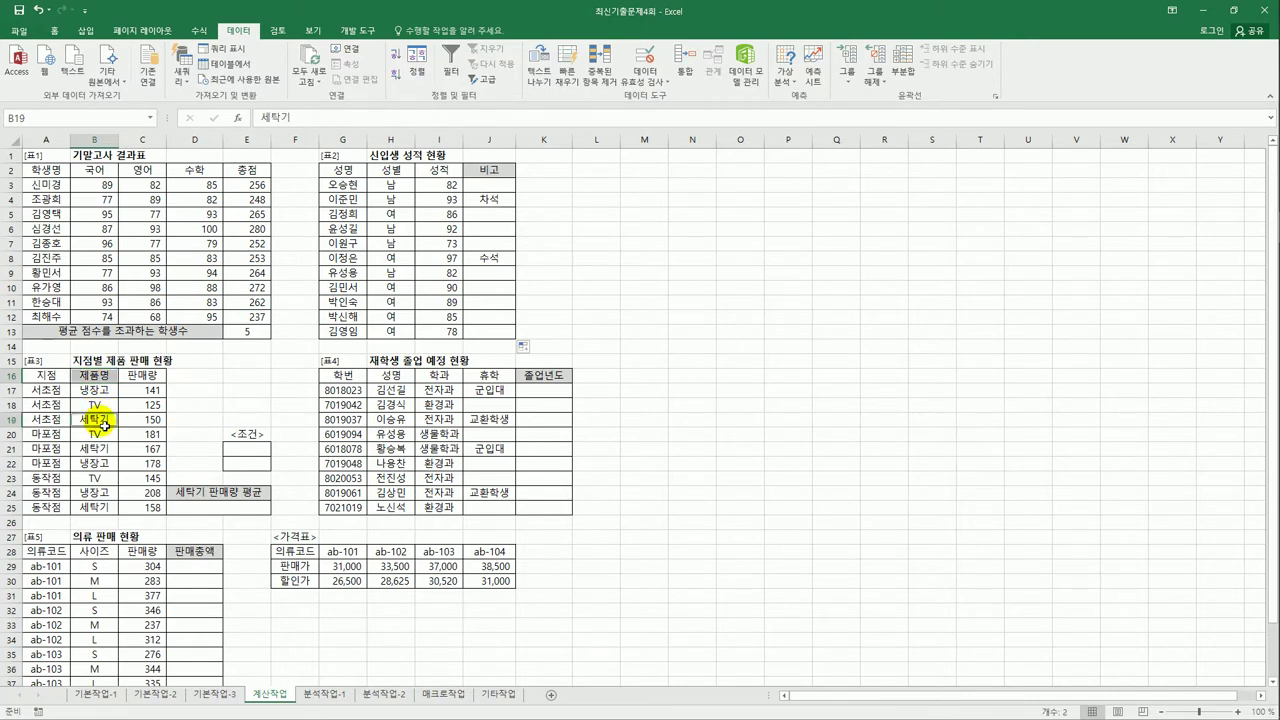
key(ctrl+c)
click(248, 450)
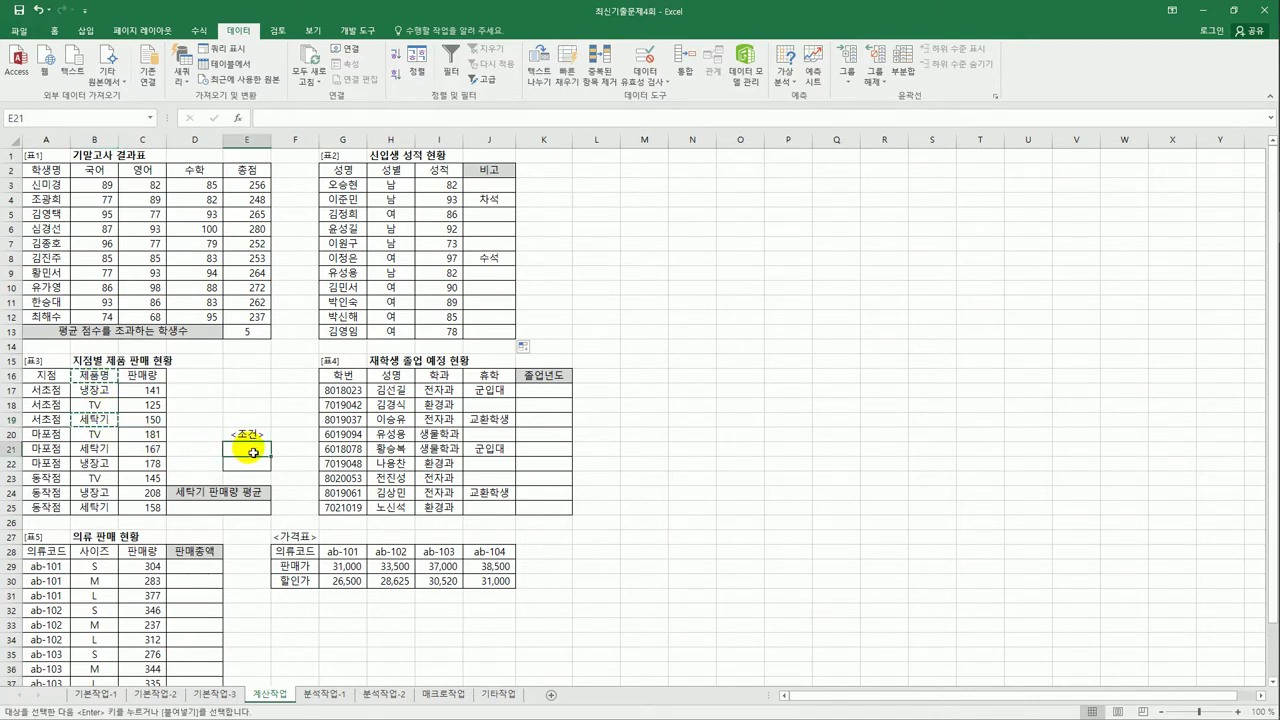
key(ctrl+v)
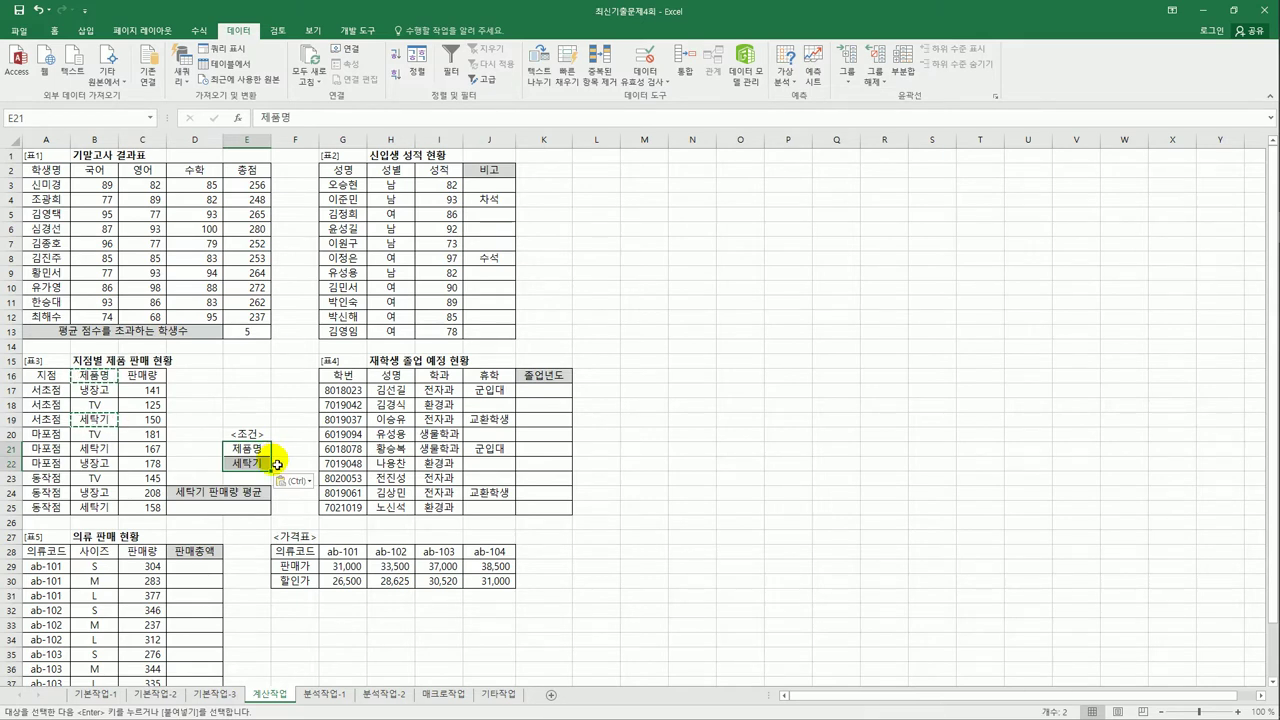
Step: Calculate the average 판매량 of 세탁기 in D25 with =DAVERAGE(A16:C25,C16,E21:E22)
click(225, 512)
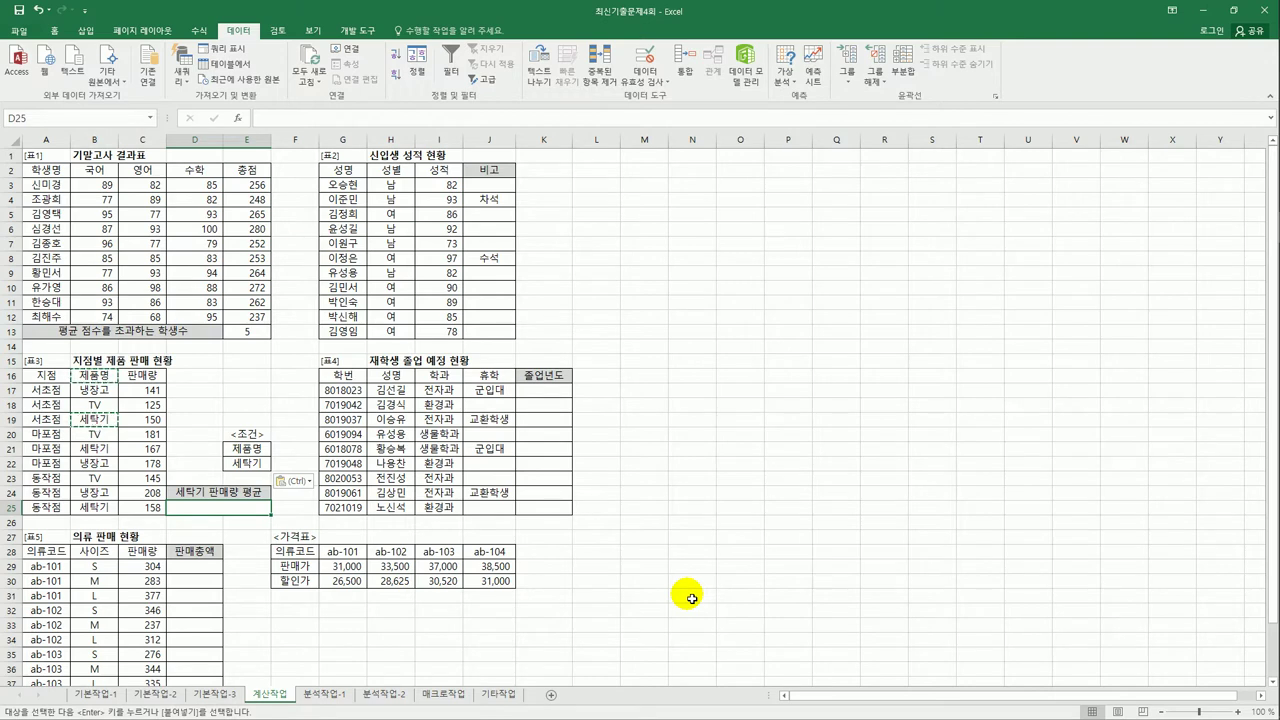
text(=d)
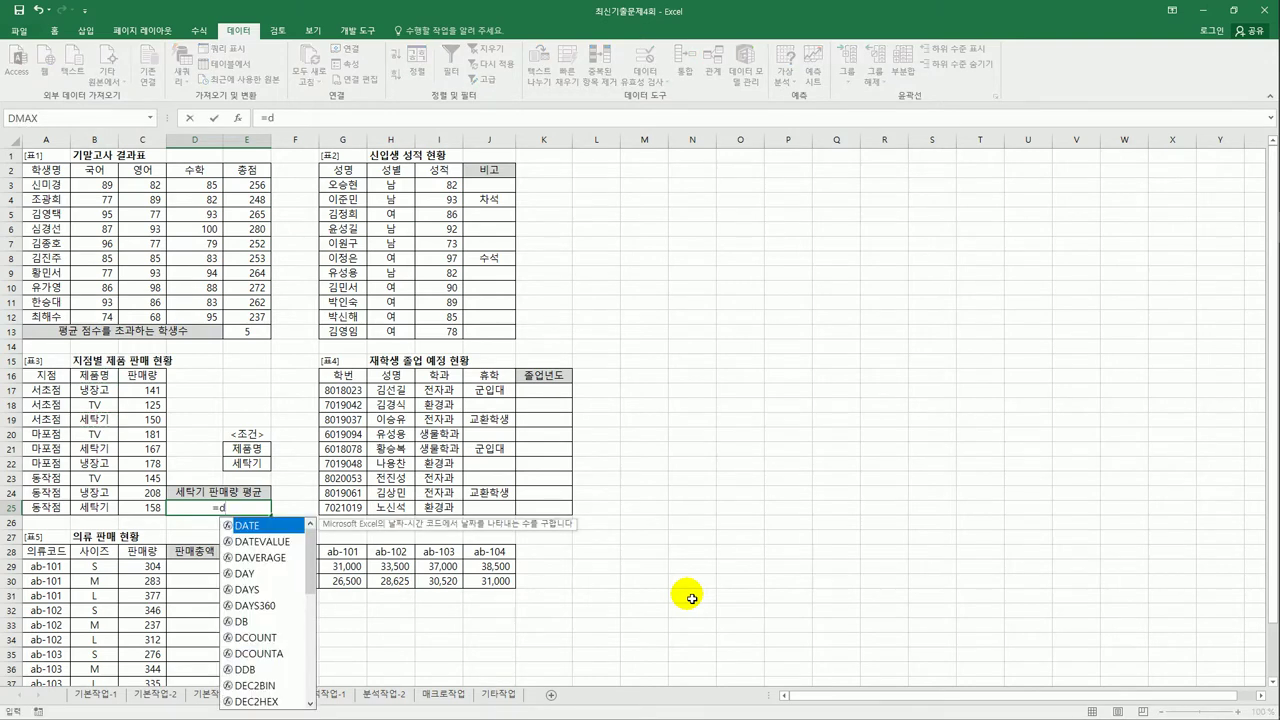
key(Down)
key(Down)
key(Tab)
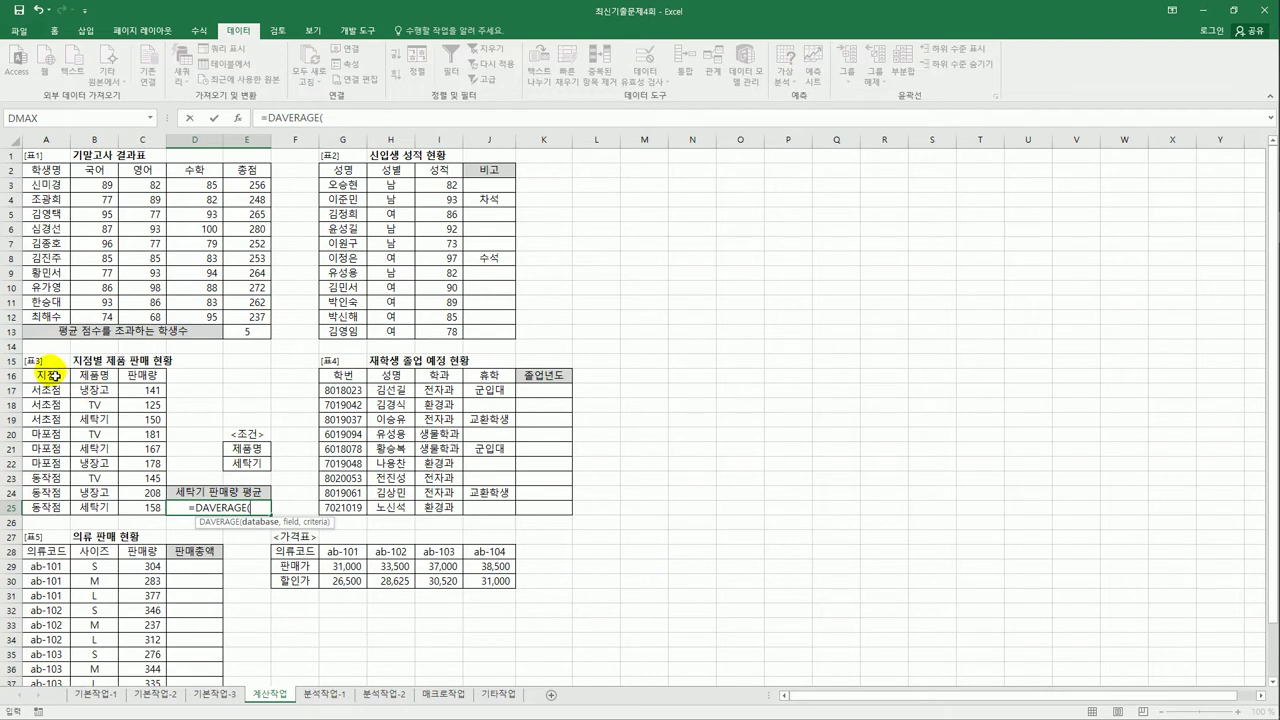
drag(54, 376, 143, 513)
text(,)
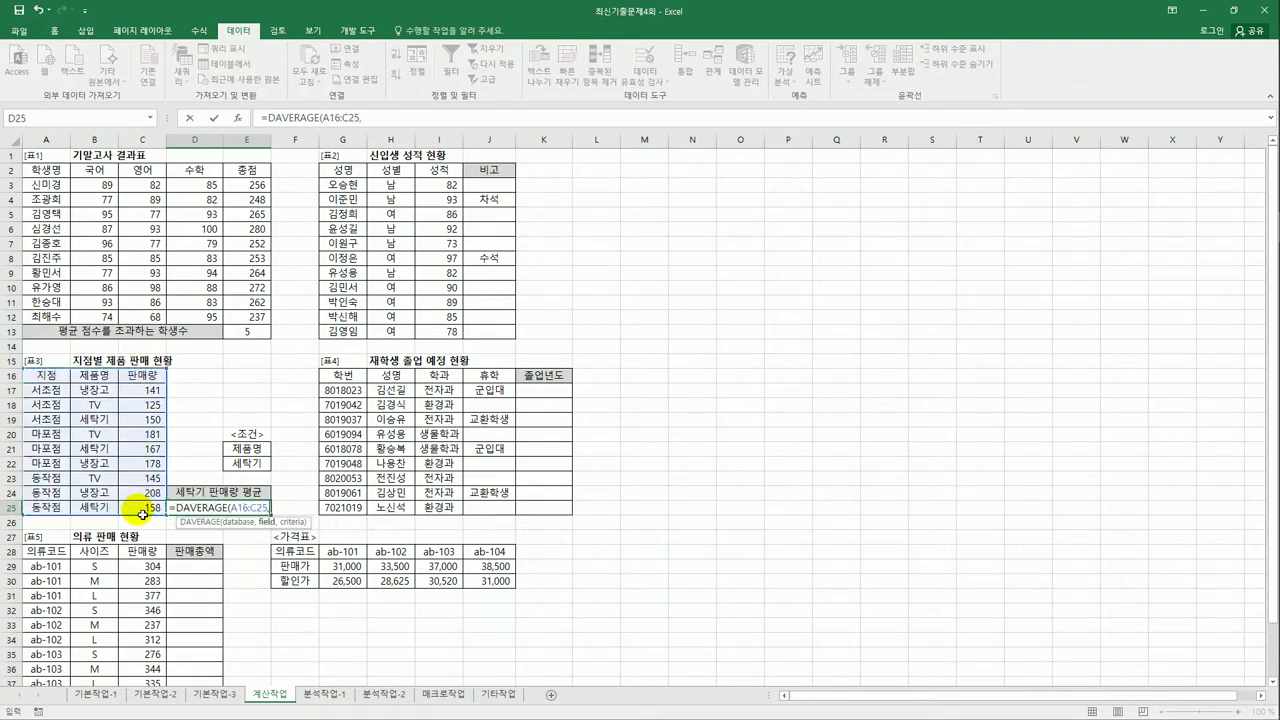
click(152, 378)
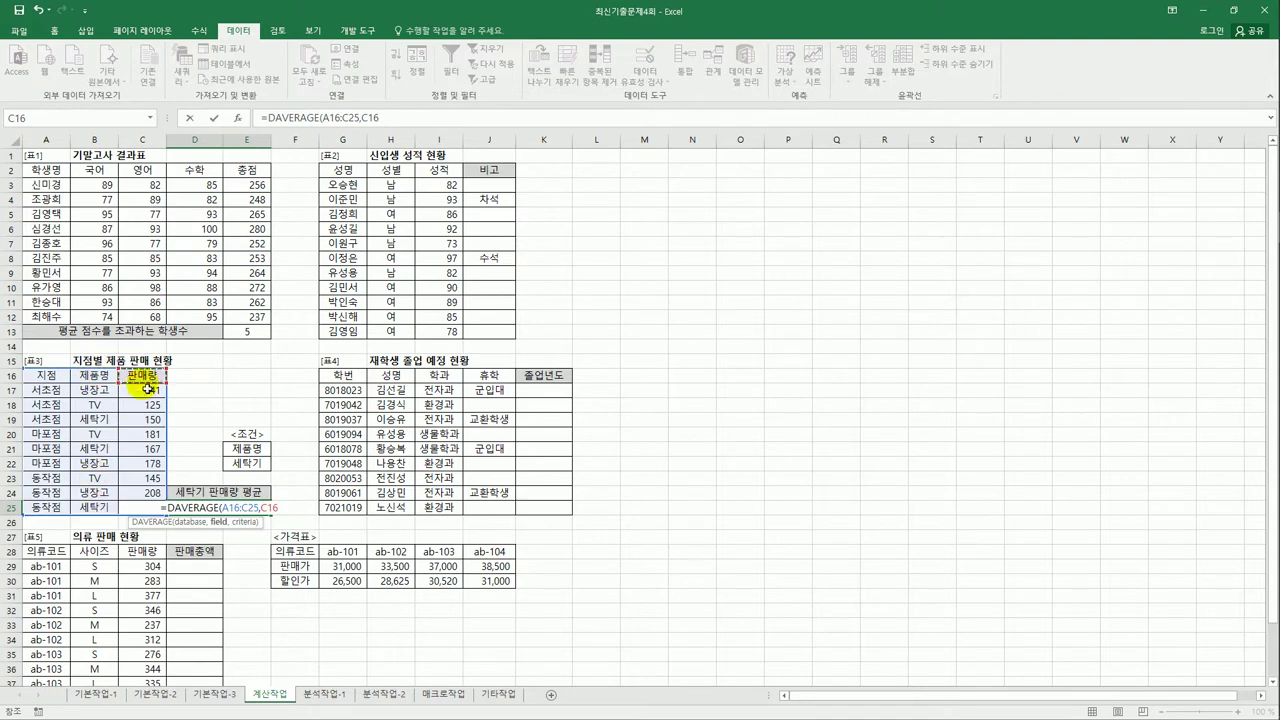
text(,)
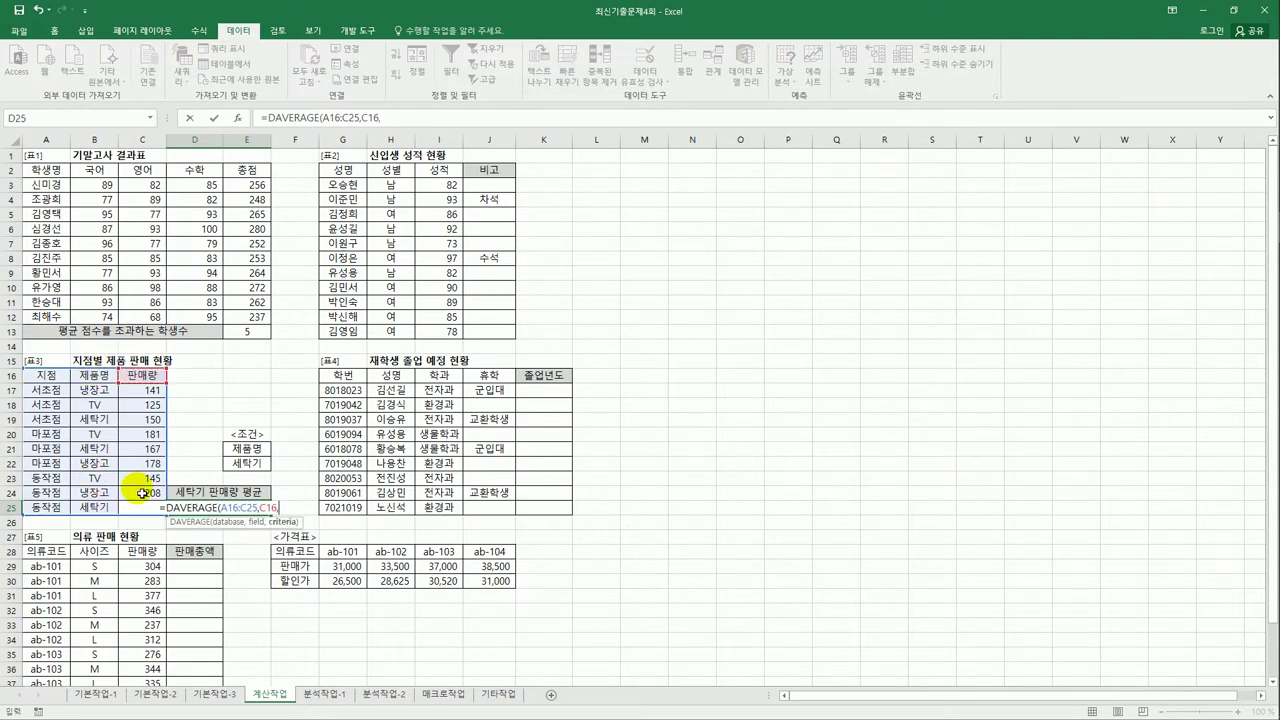
drag(258, 450, 263, 465)
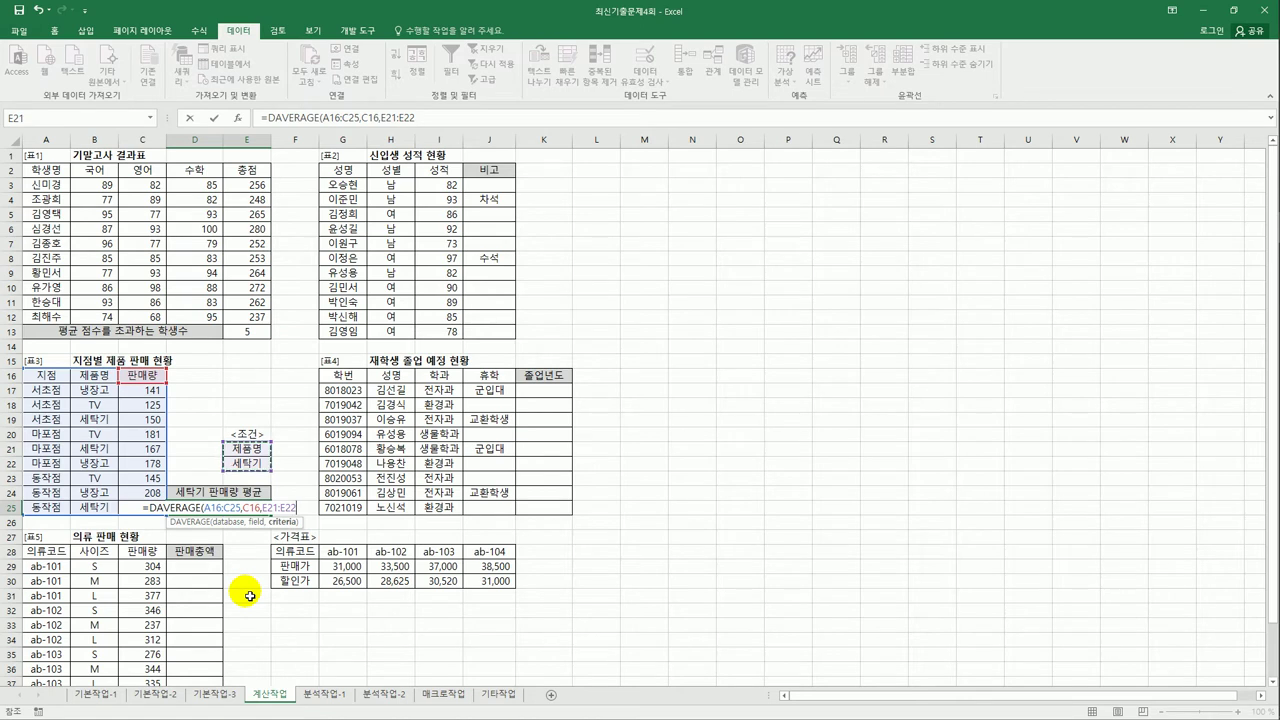
key(ctrl+Return)
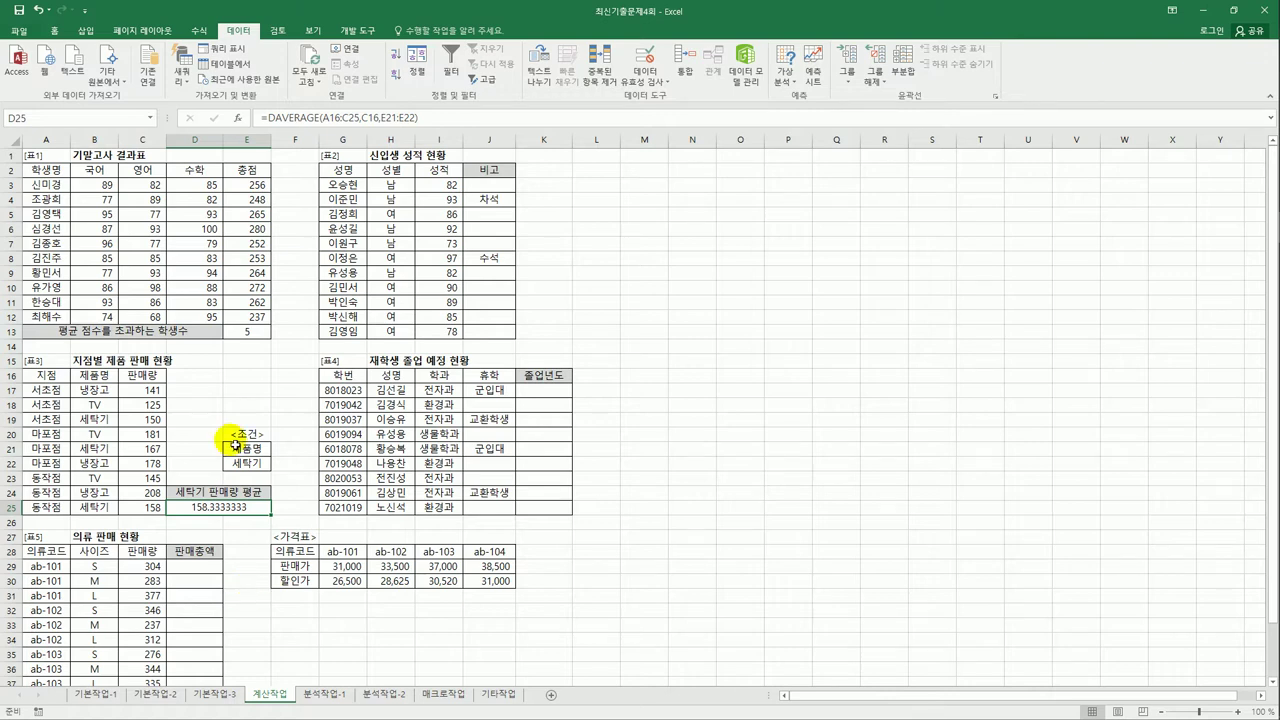
Step: Wrap the DAVERAGE formula in D25 in ROUNDUP with 1 decimal digit
click(265, 120)
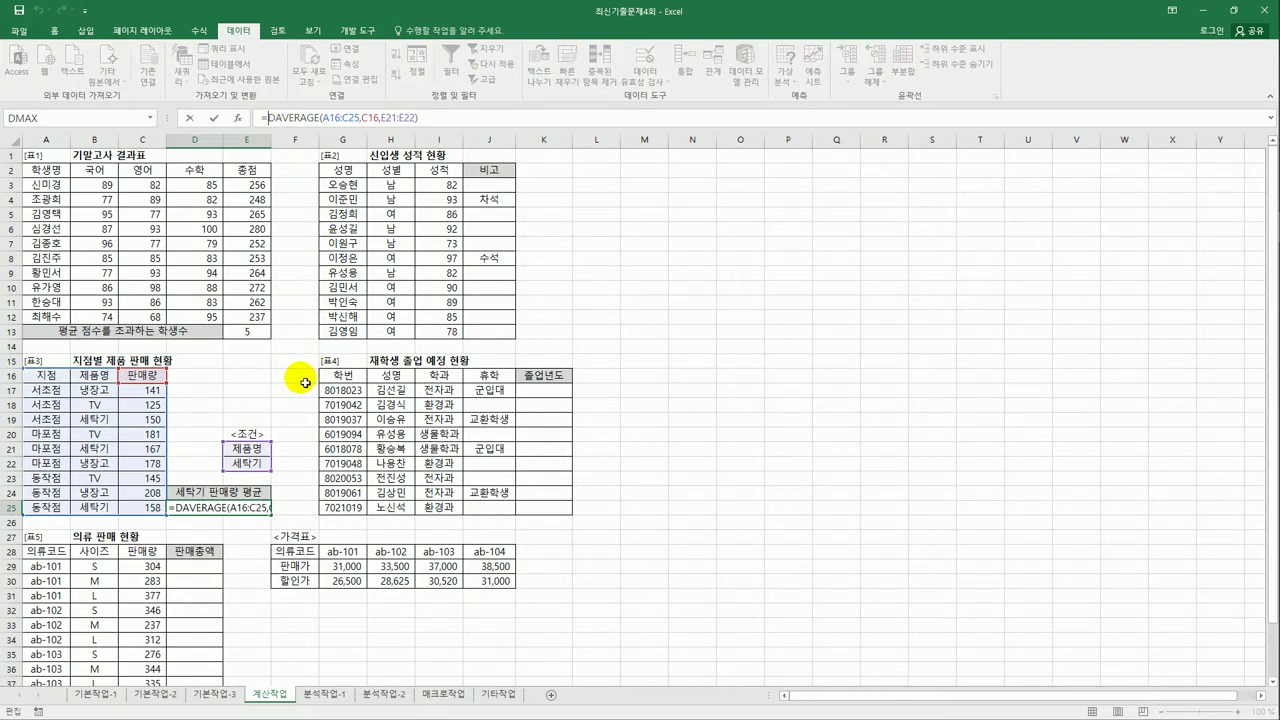
text(rou)
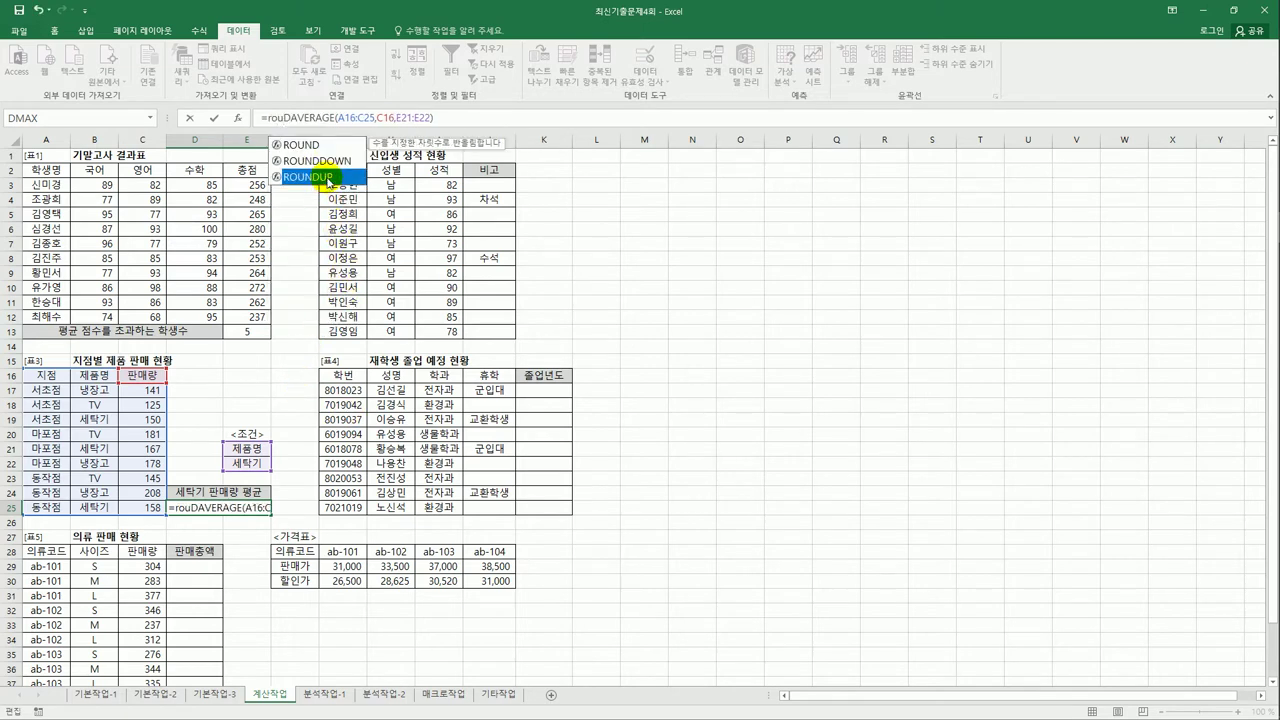
double_click(306, 177)
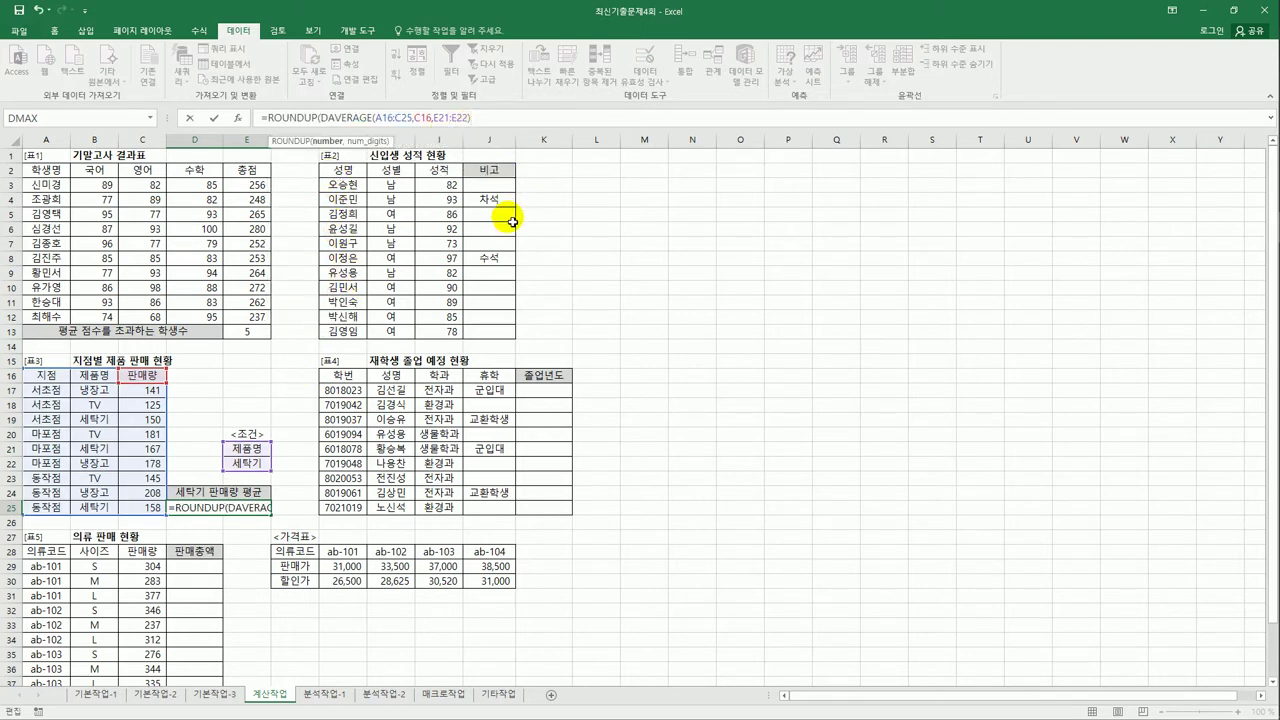
text(,)
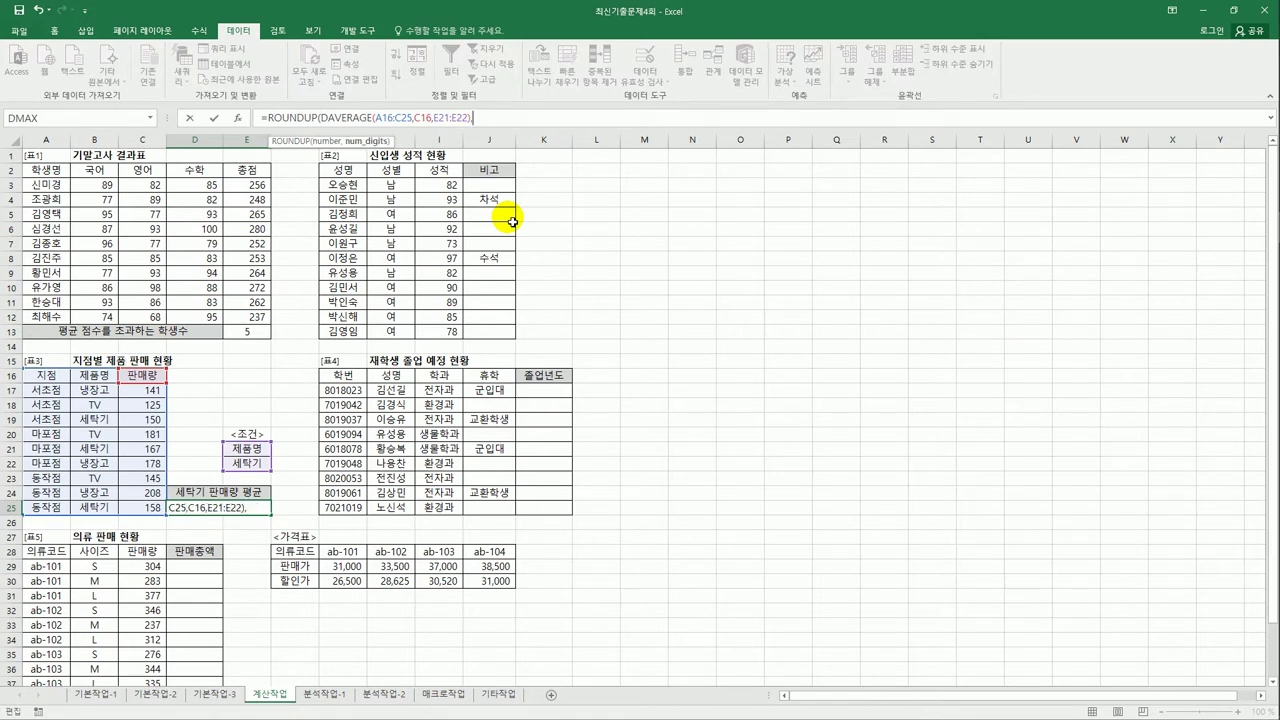
text(1)
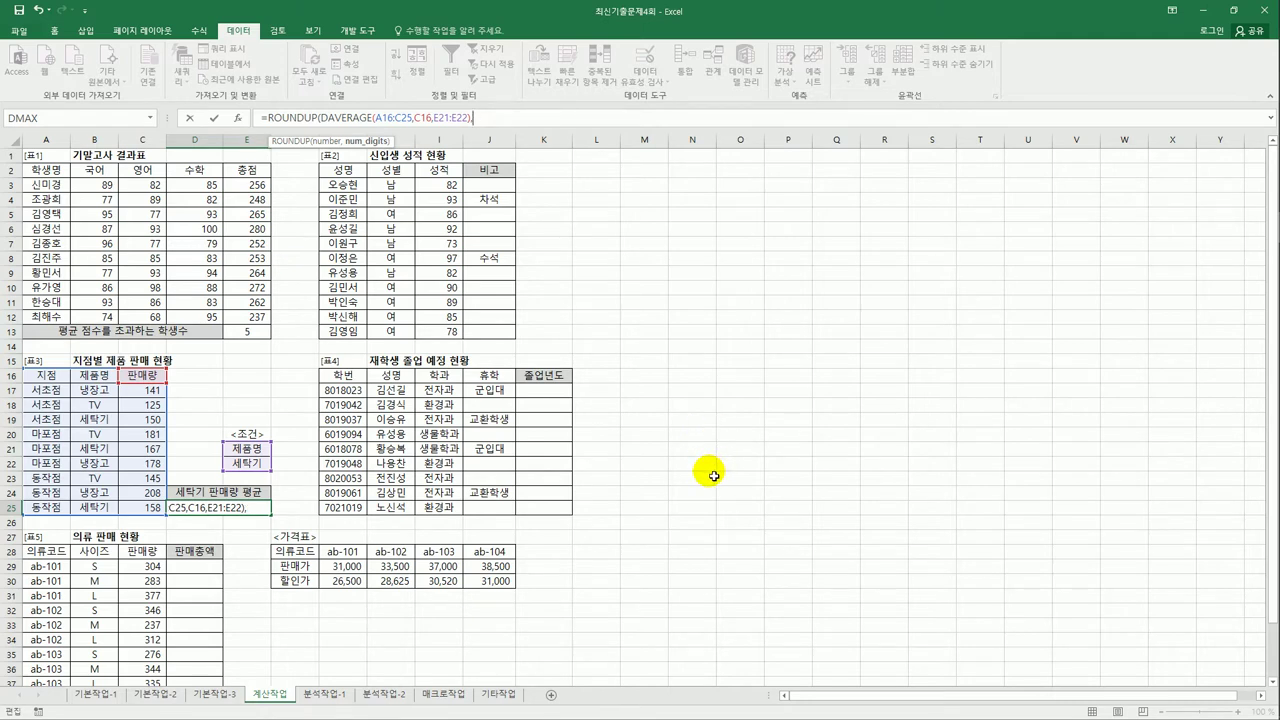
text(3)
key(BackSpace)
text(,1))
key(Return)
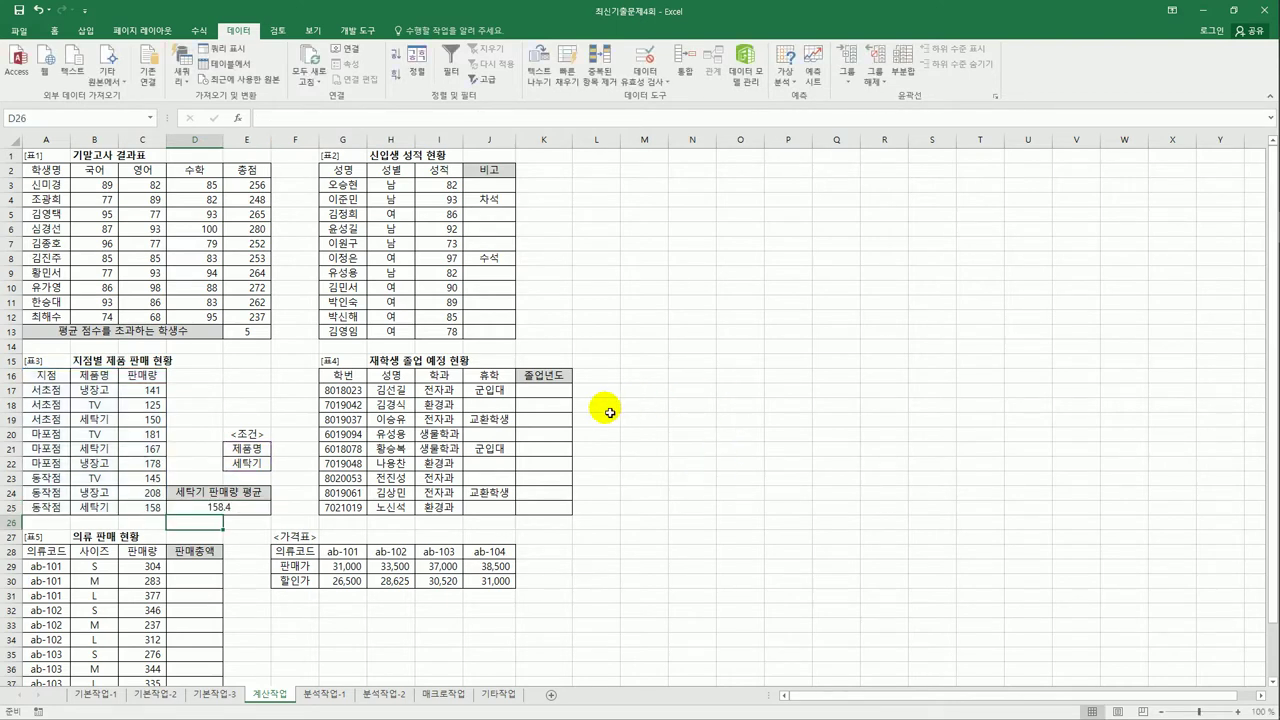
Step: Start the 졸업년도 formula in K17 with =2000+MID(G17,3,2) to take the two year digits from the 학번
click(560, 395)
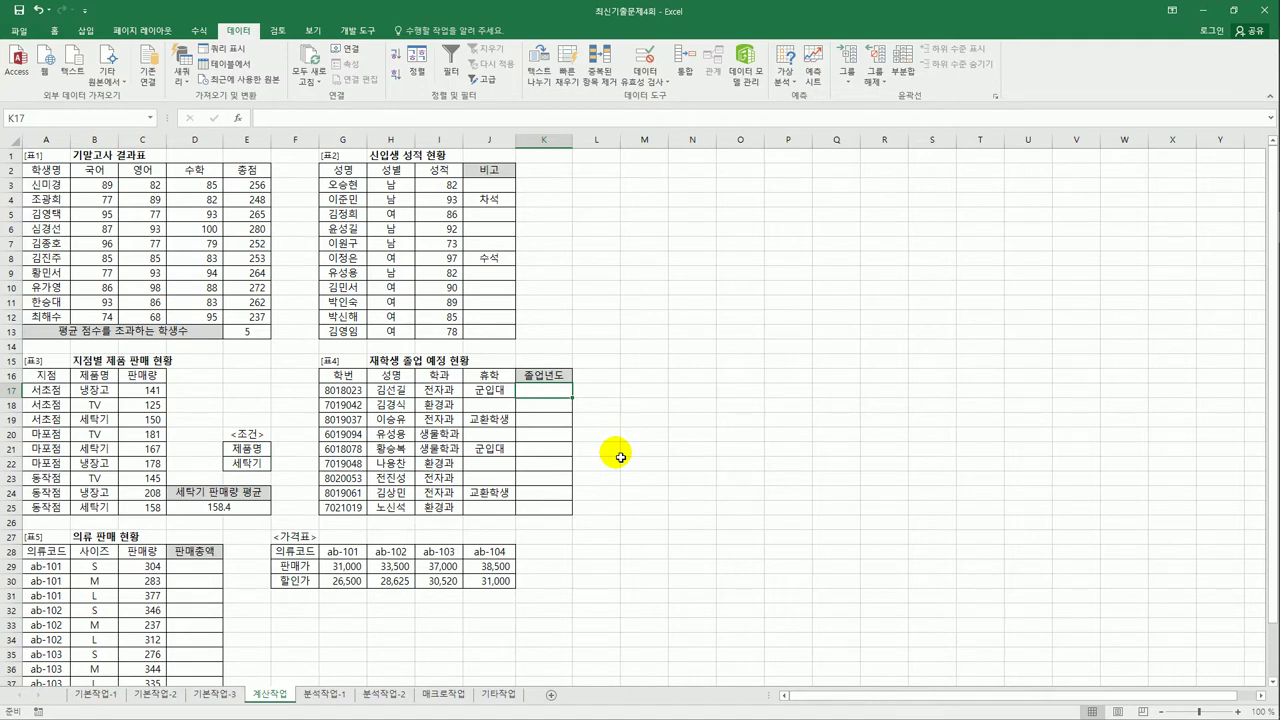
text(=2000+)
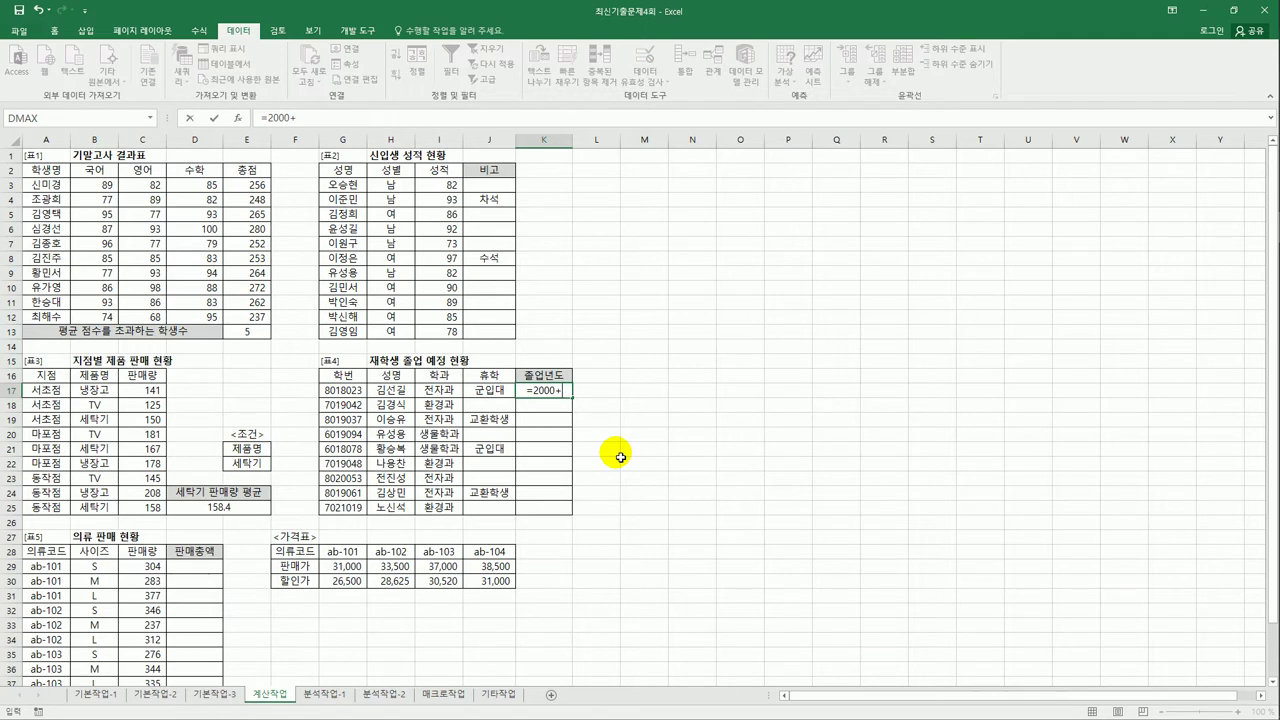
text(m)
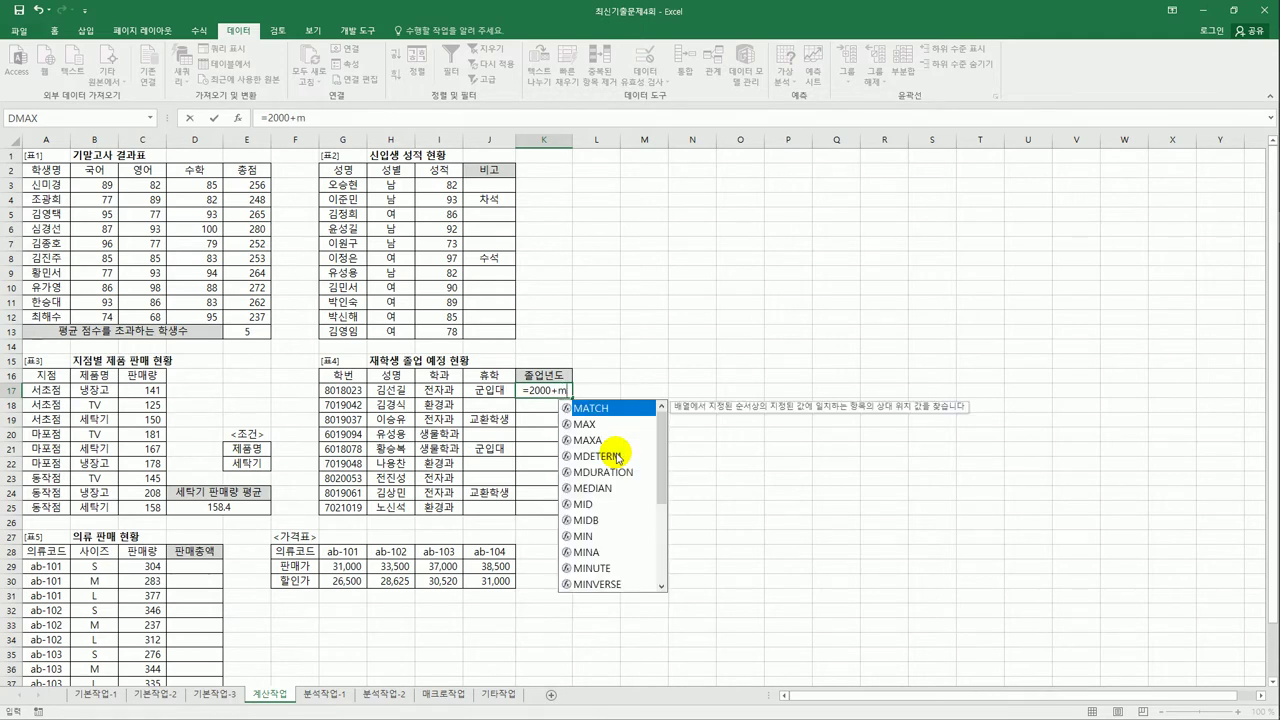
text(id()
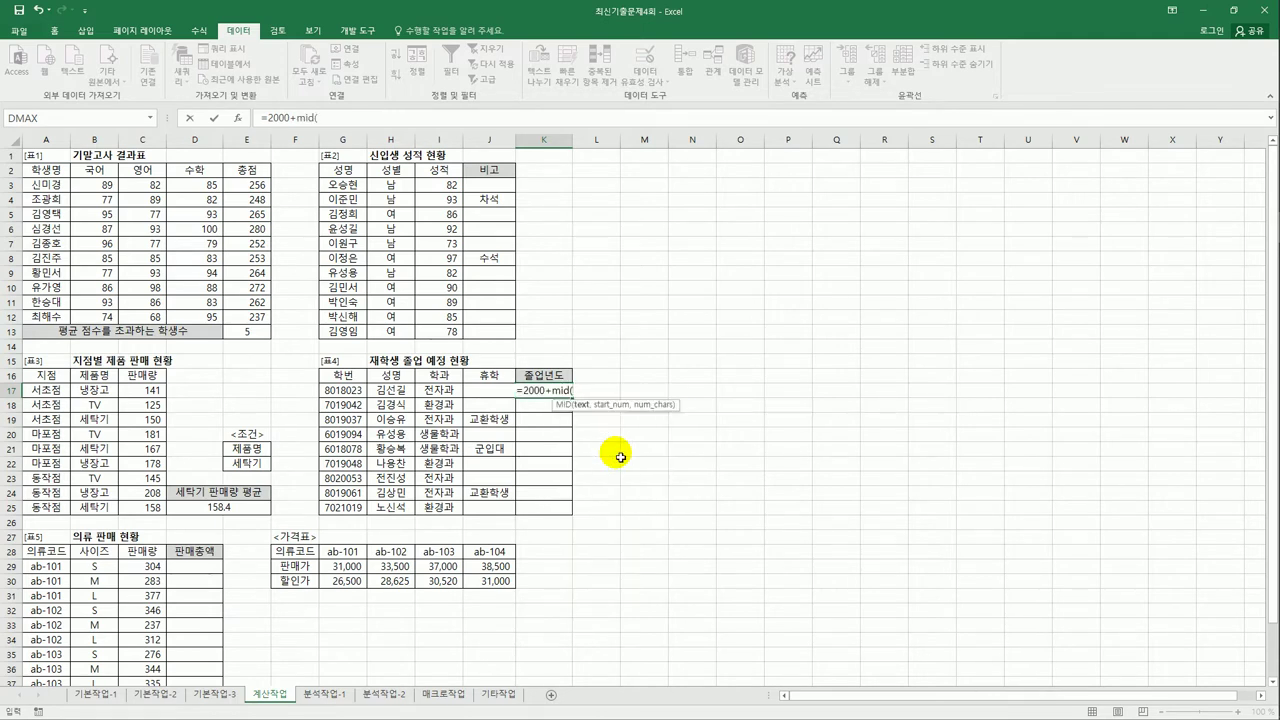
click(333, 393)
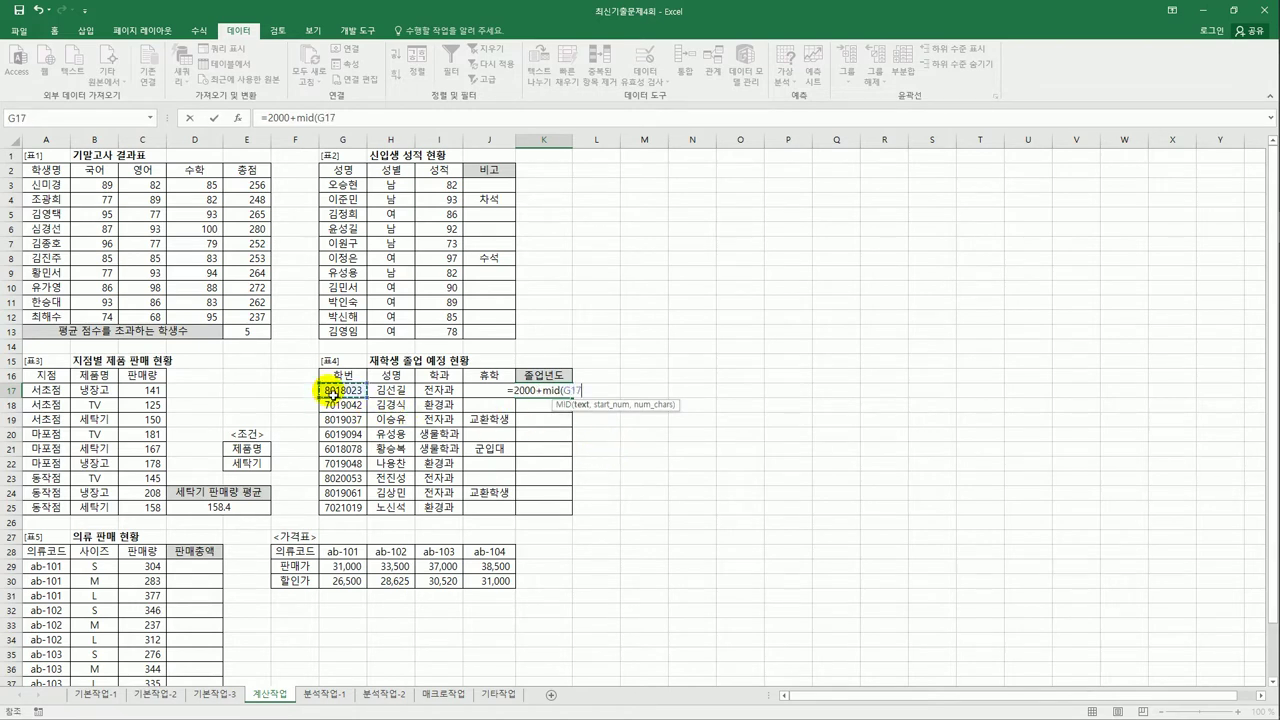
text(,)
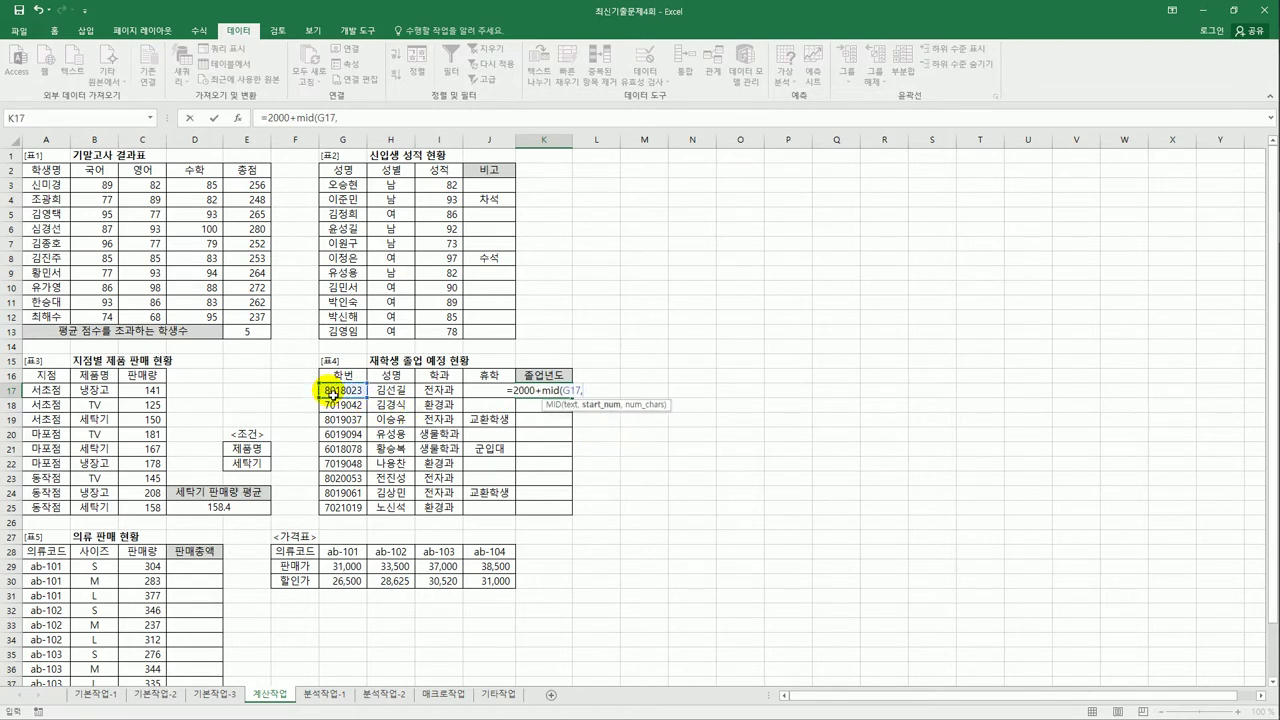
text(3,)
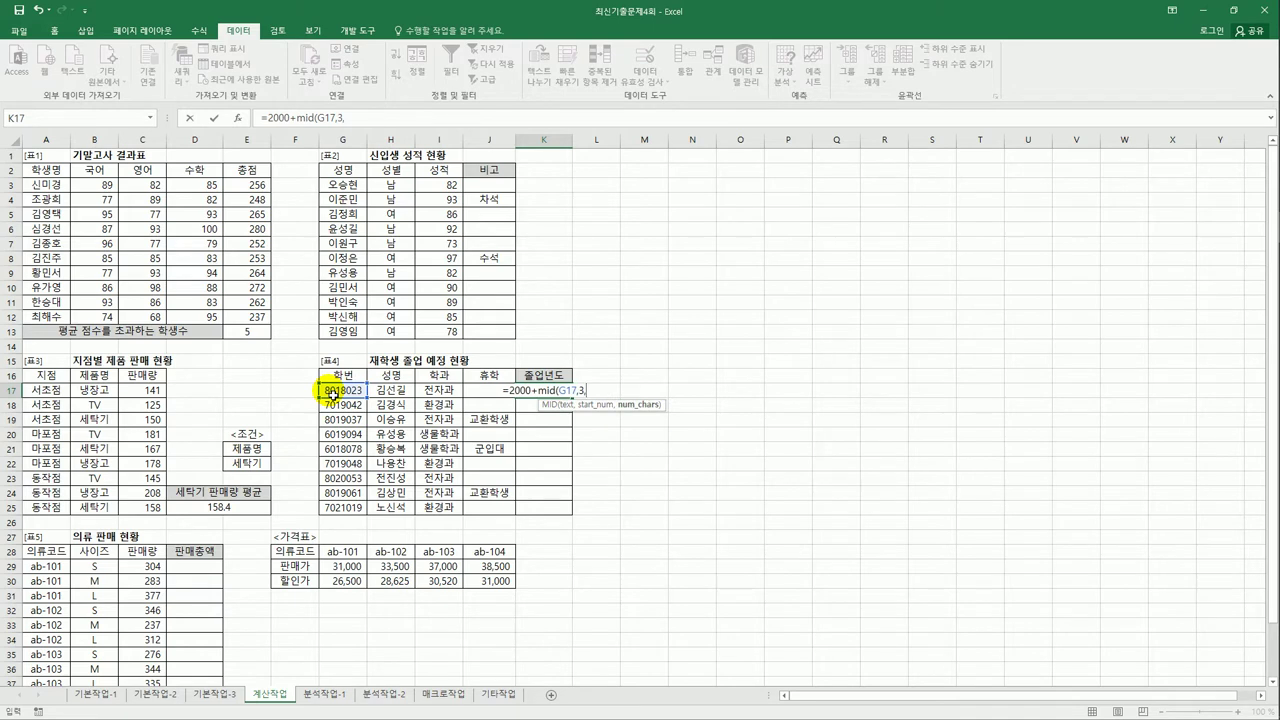
text(2)
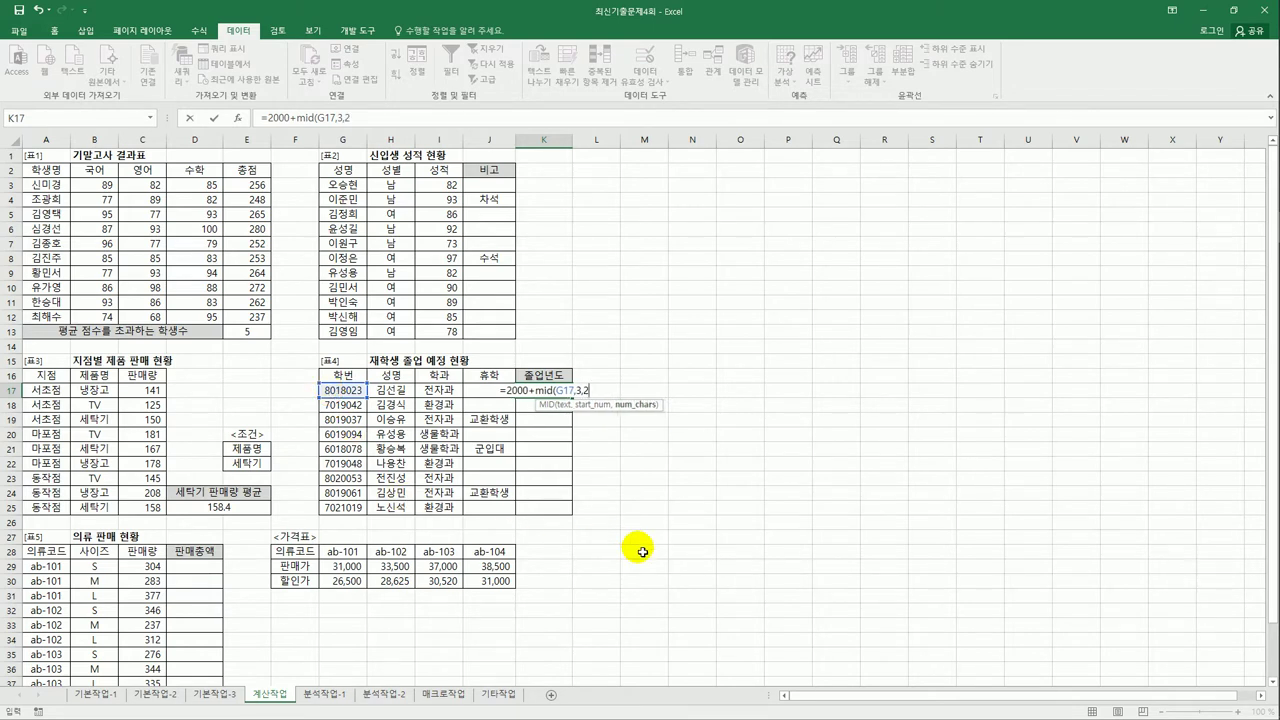
text())
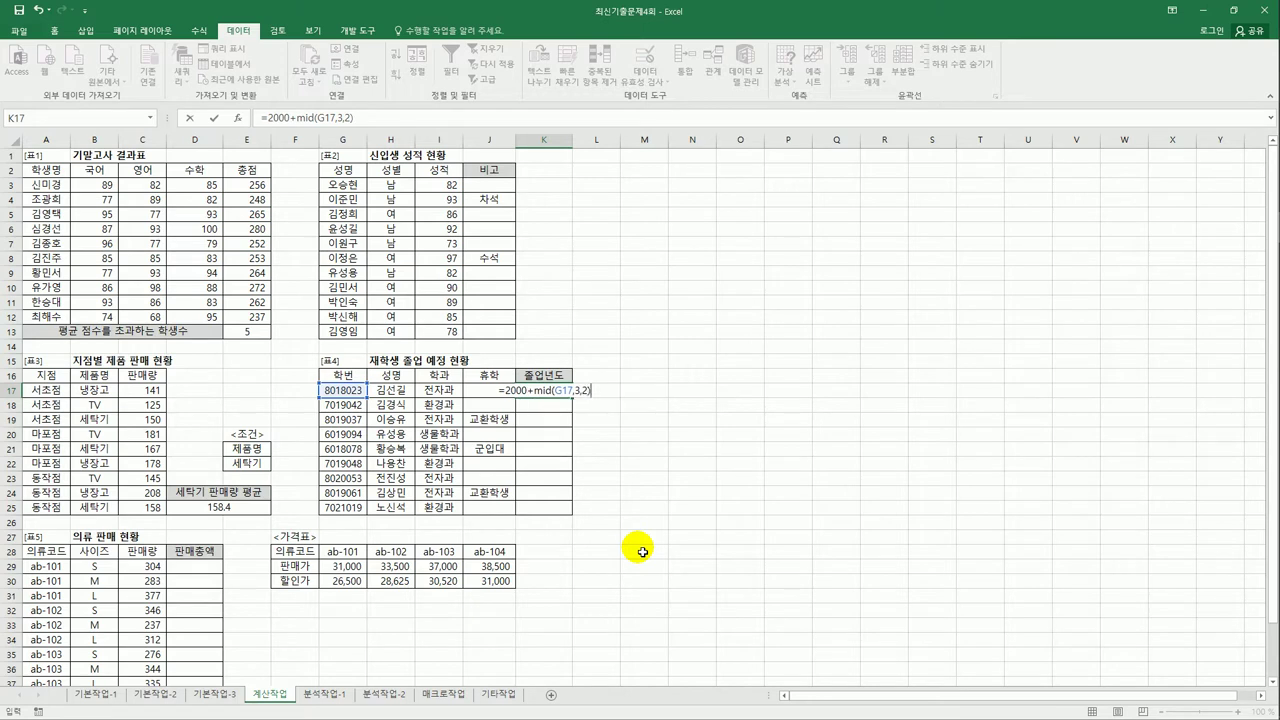
Step: Add an IF function to the K17 formula that adds 1 when J17 equals "교환학생"
text(+)
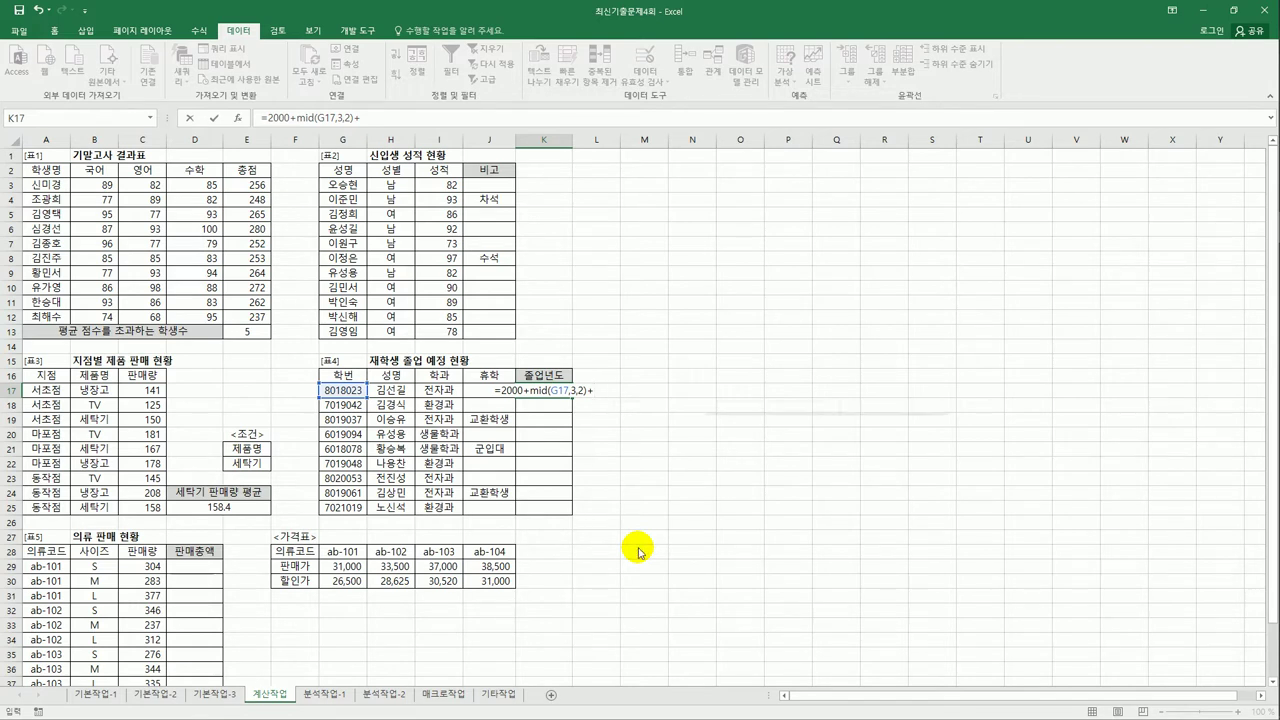
text(if()
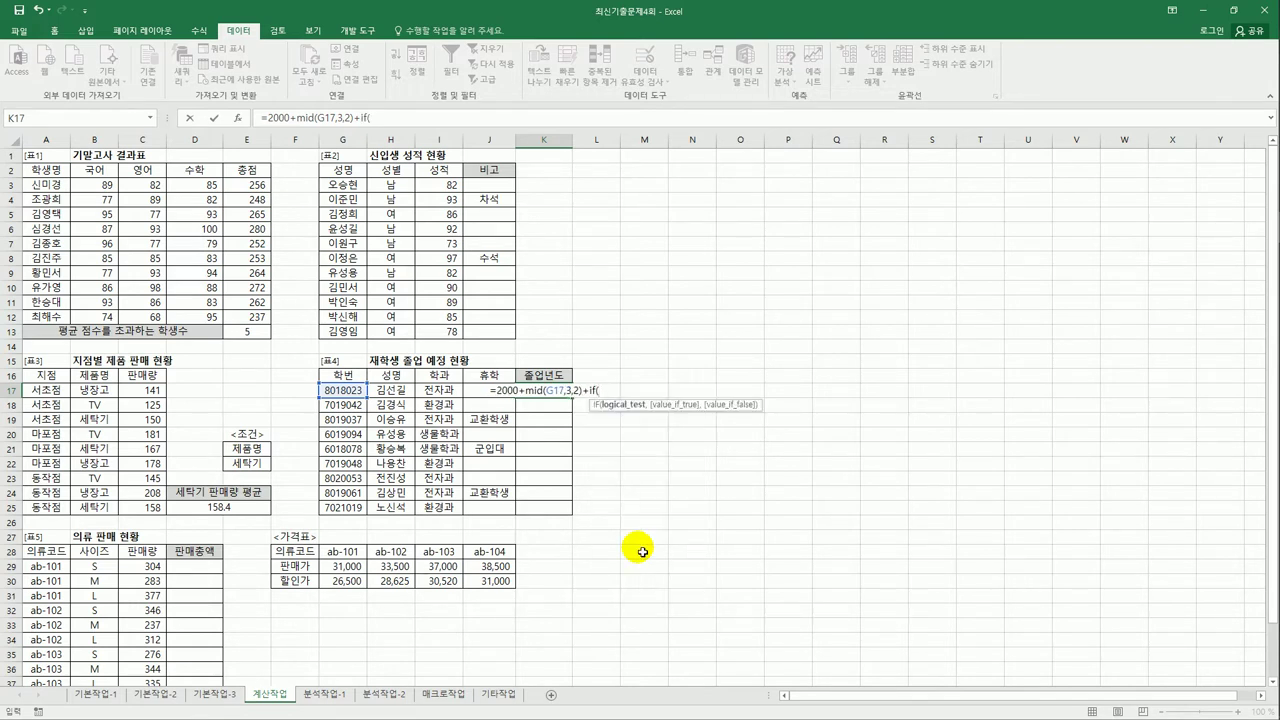
key(Left)
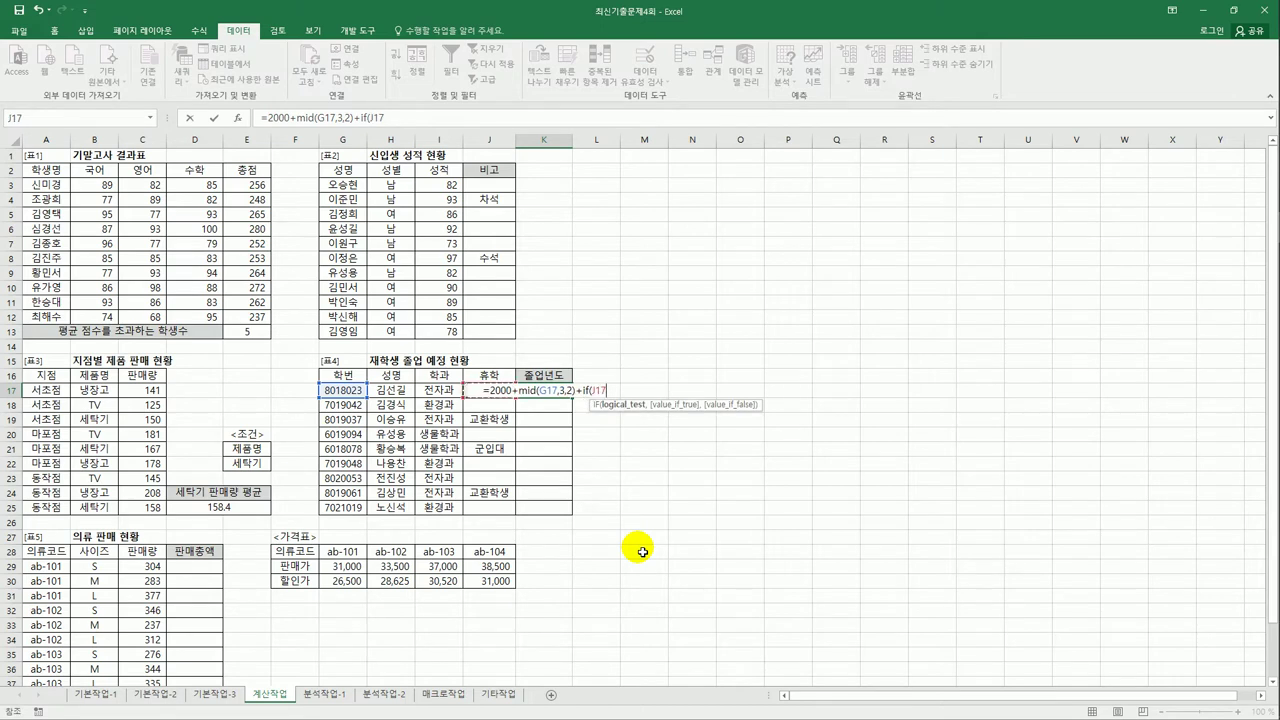
text(=)
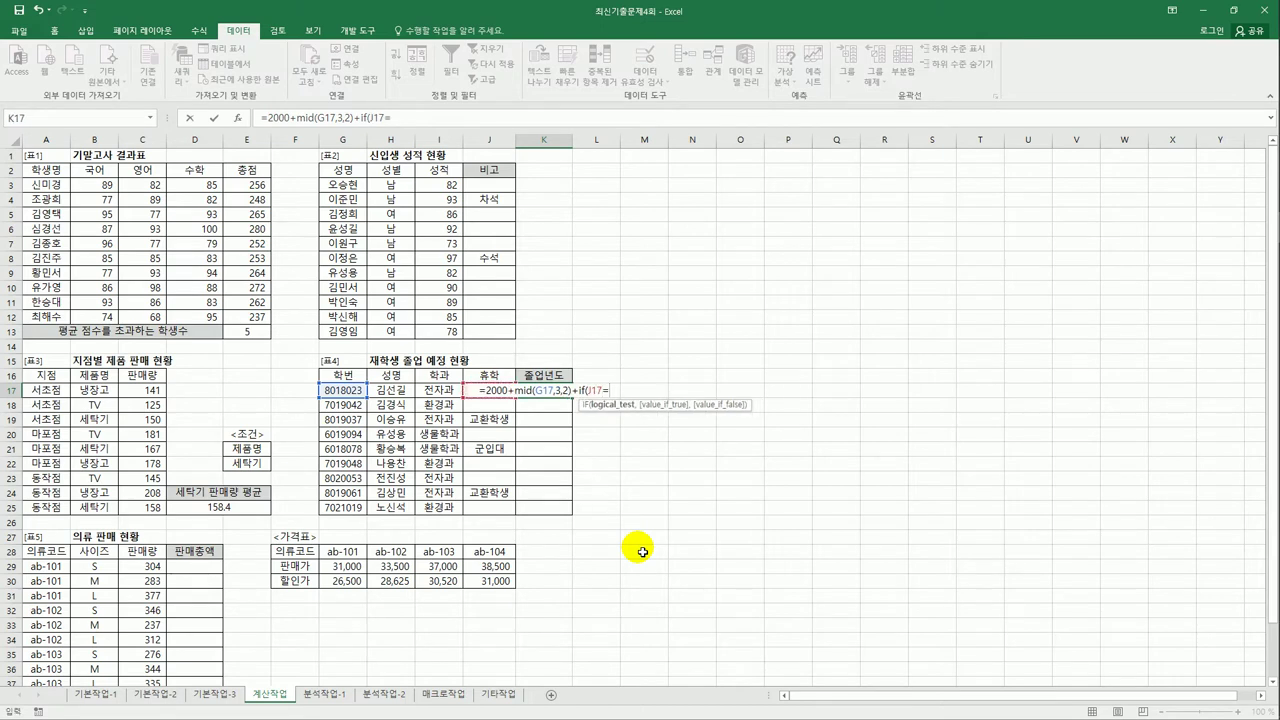
text("교)
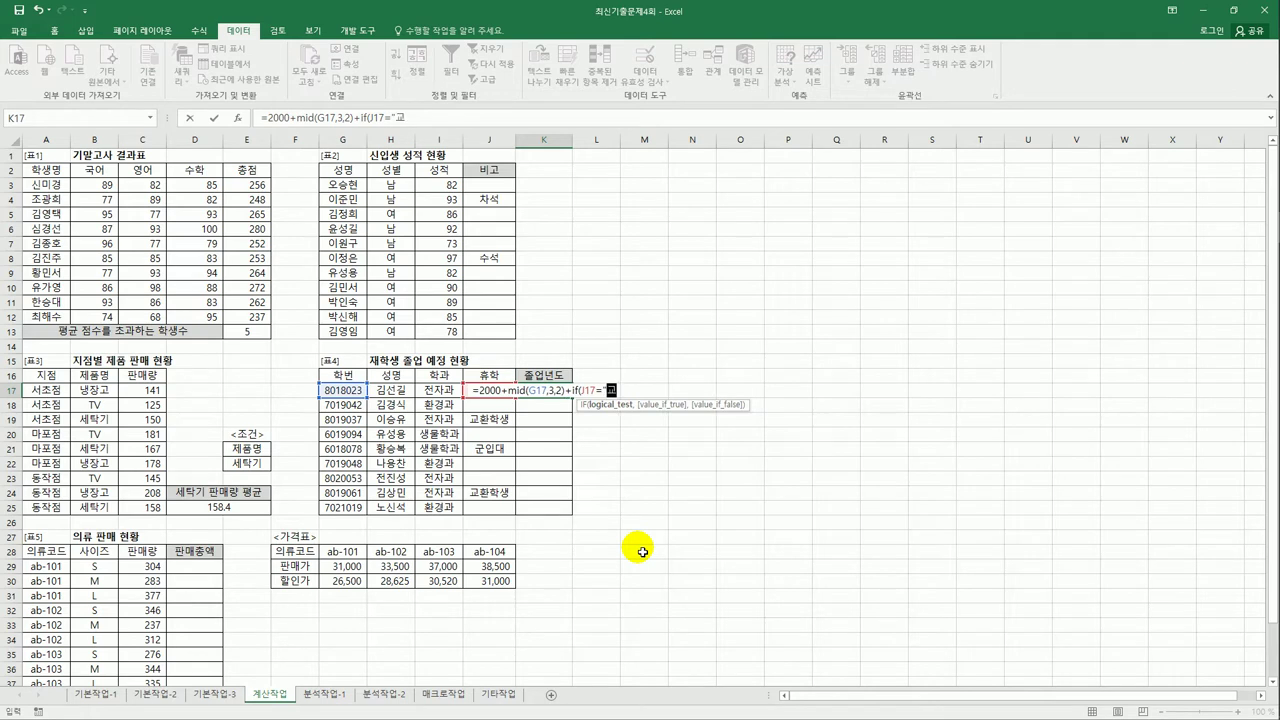
text(환학생")
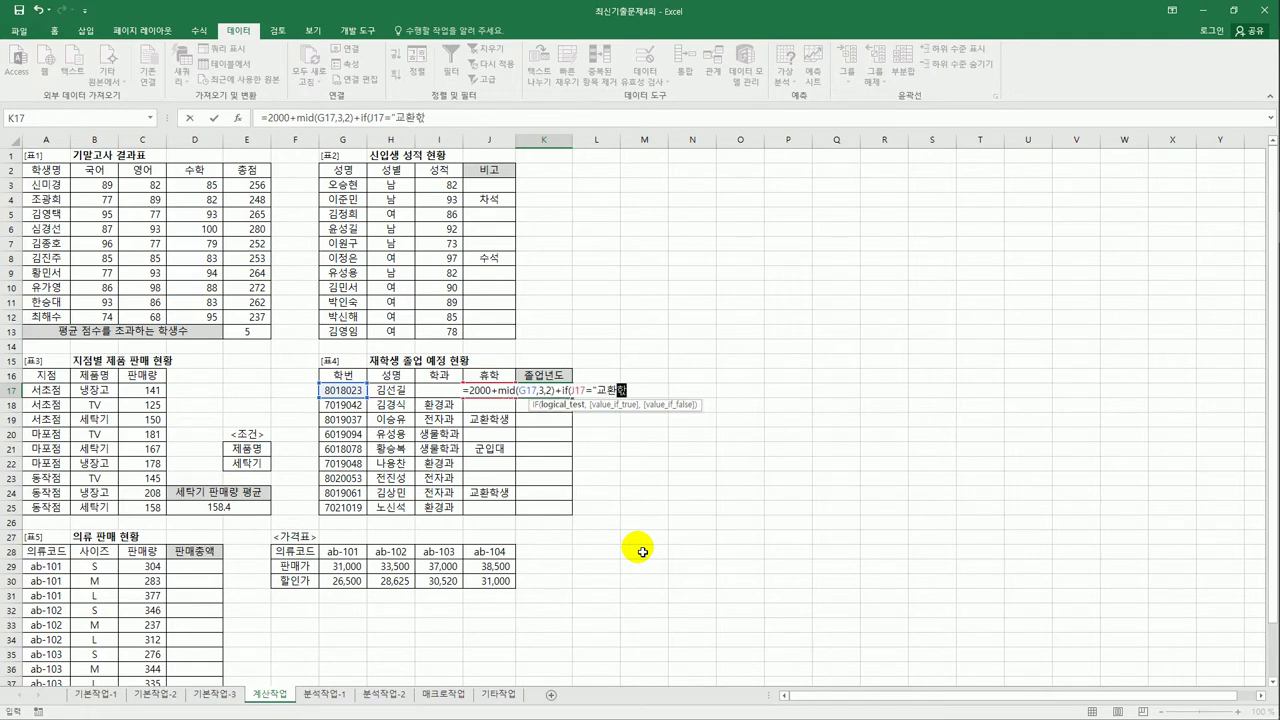
text(,)
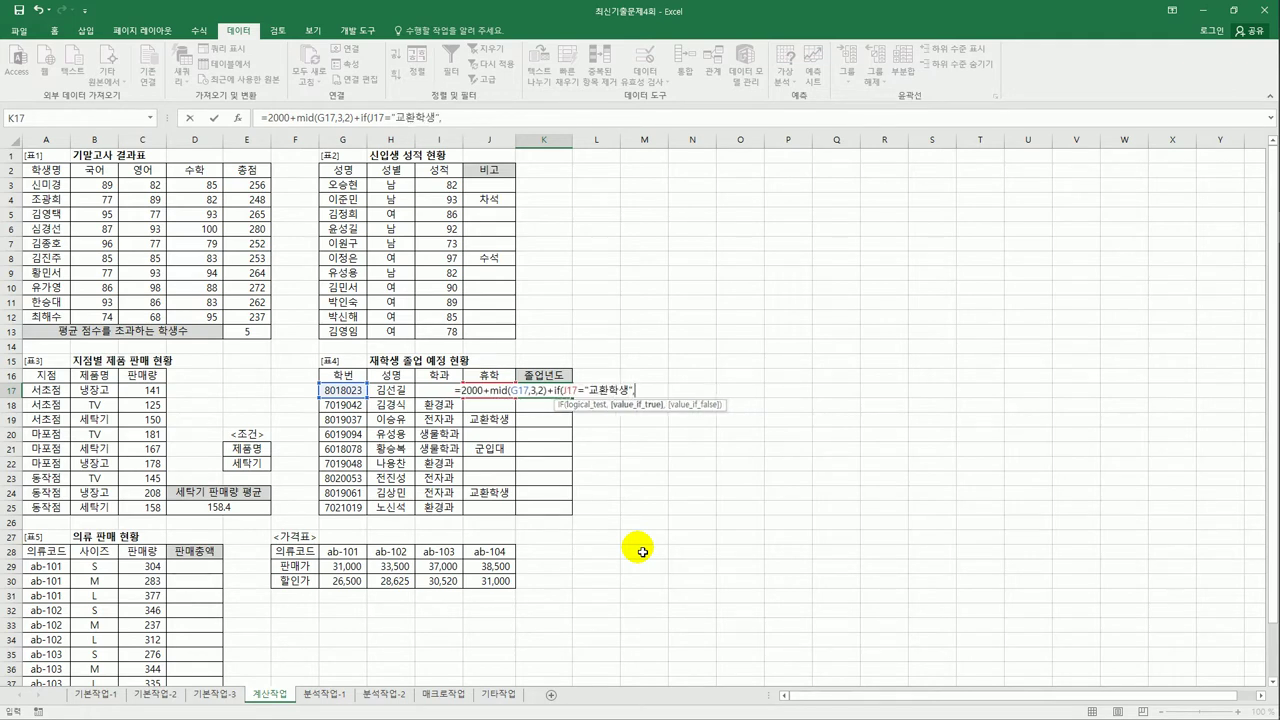
text(1,)
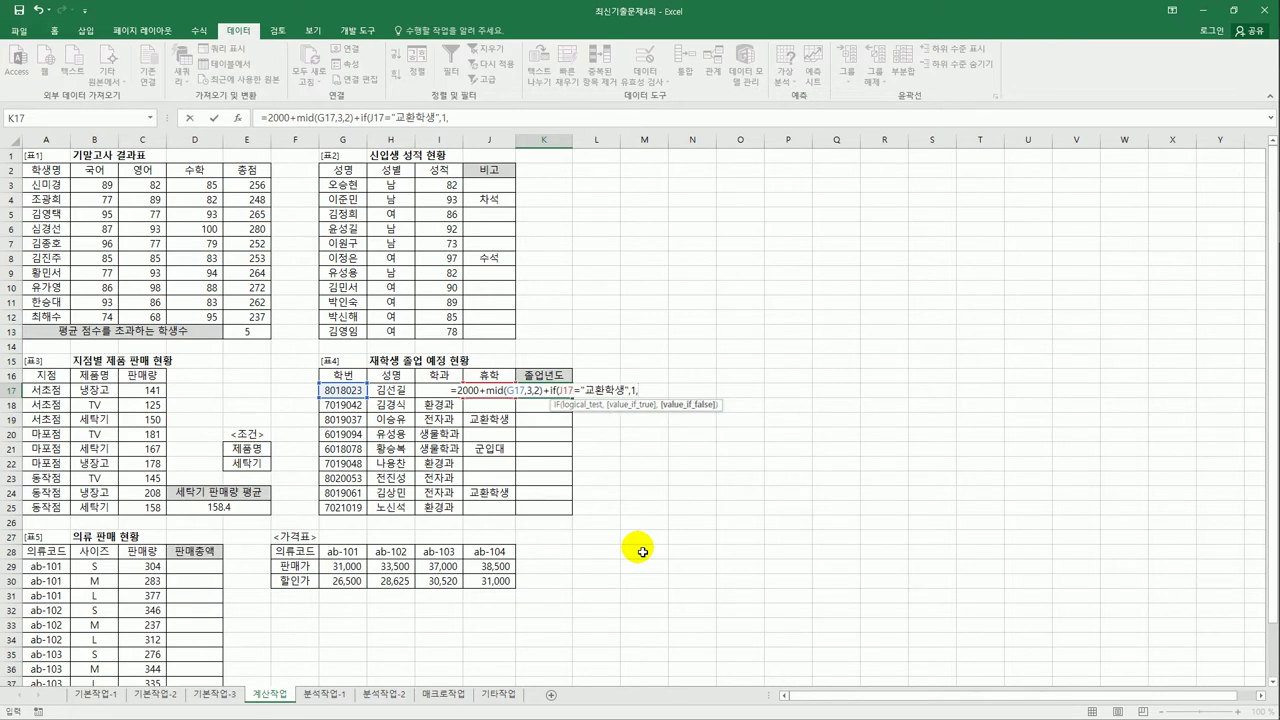
Step: Nest a second IF in the K17 formula that adds 2 when J17 equals "군입대" and 0 otherwise
text(ㅏ)
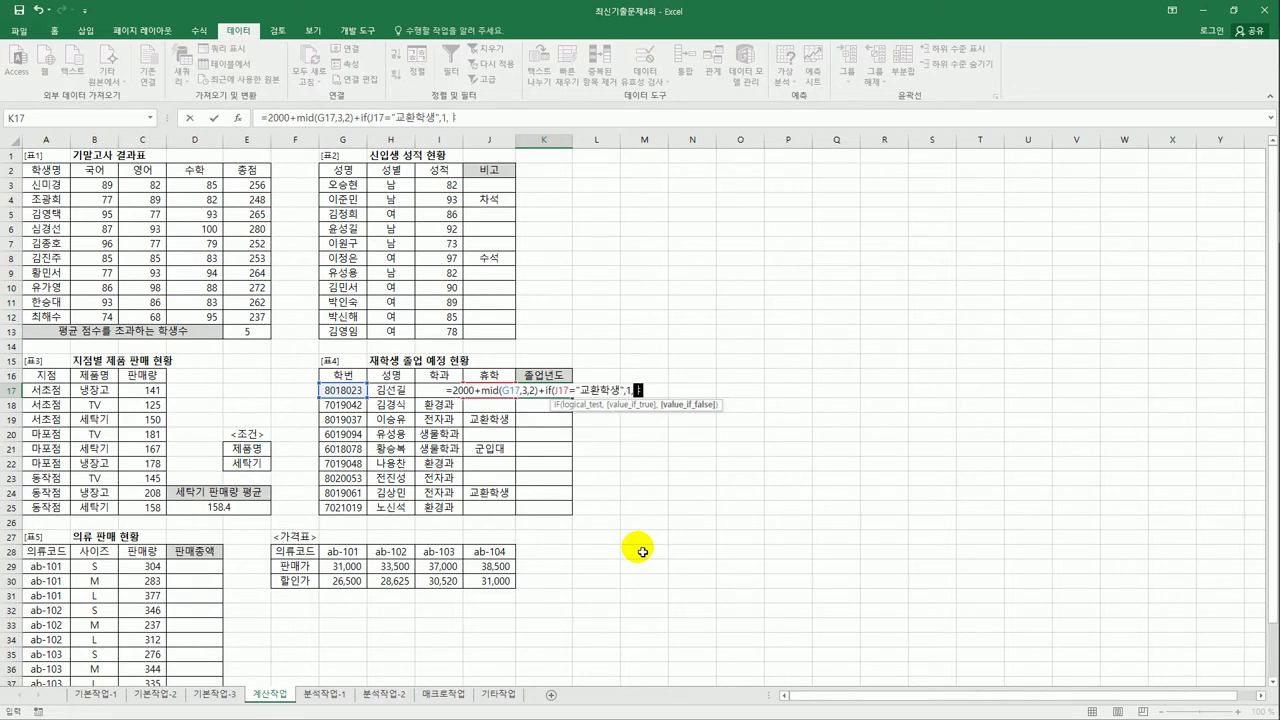
key(BackSpace)
text(if()
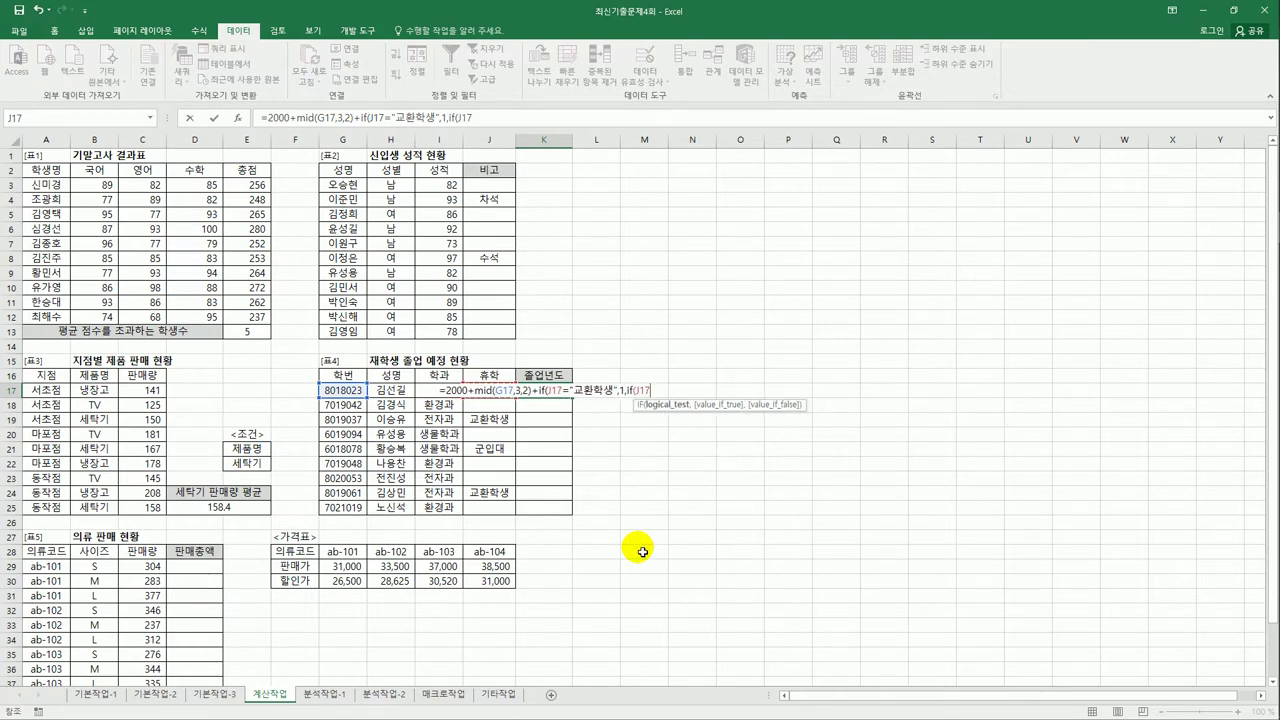
text(J17=)
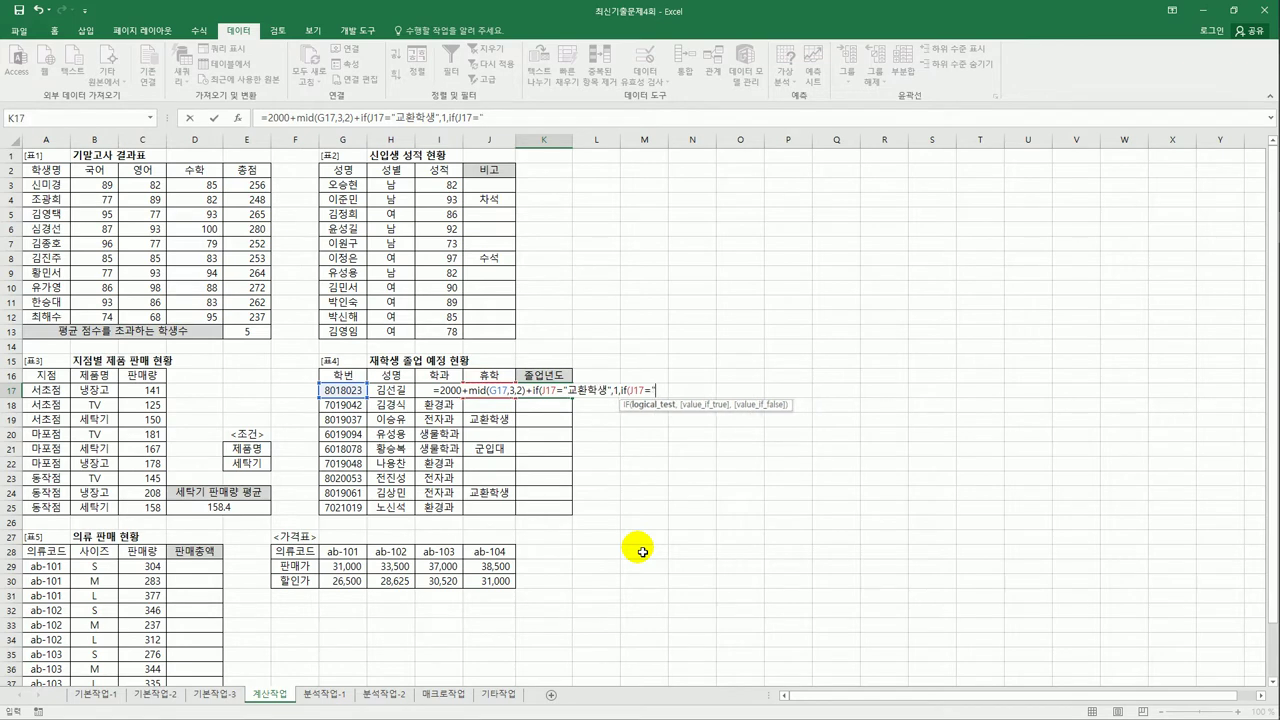
text(")
text(군입대")
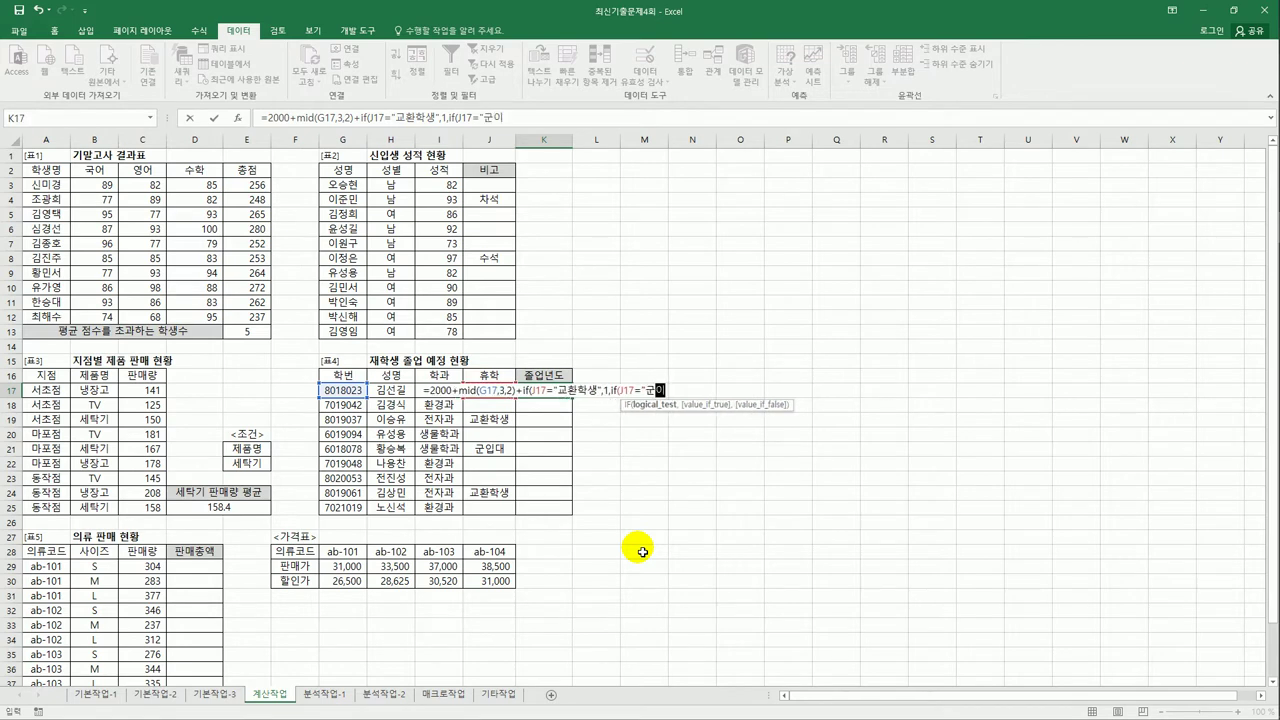
text(,)
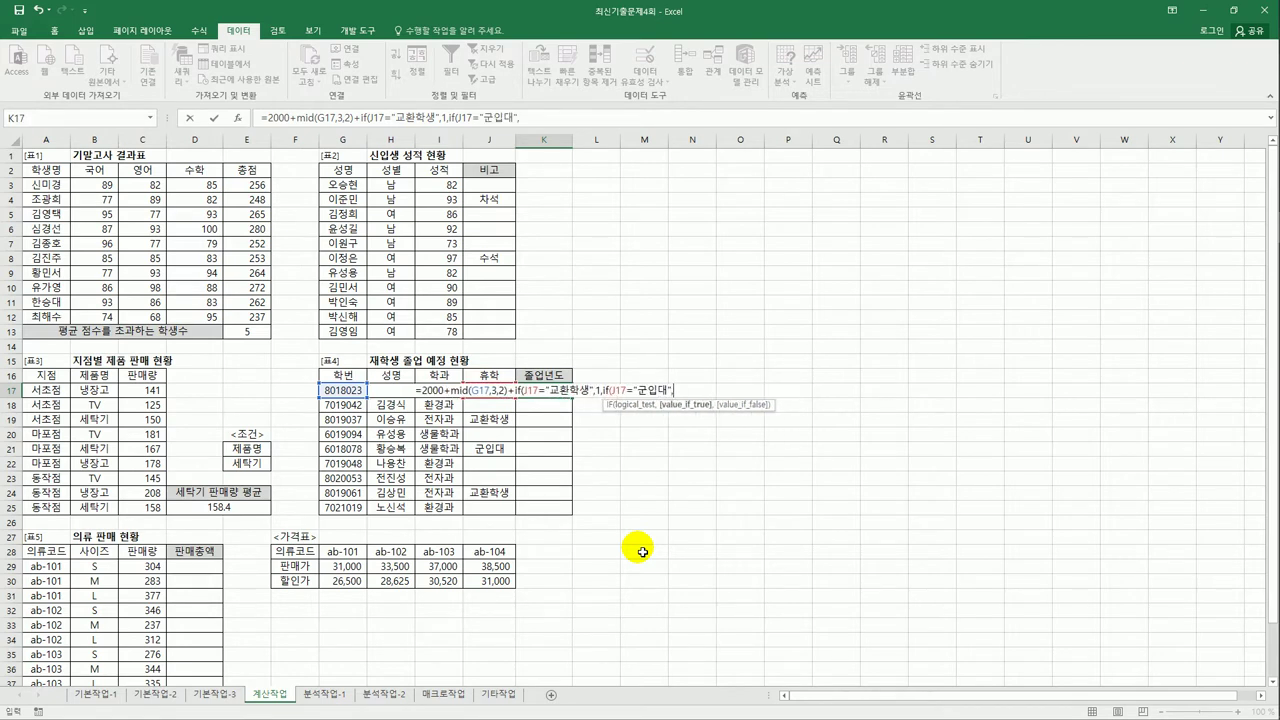
text(2)
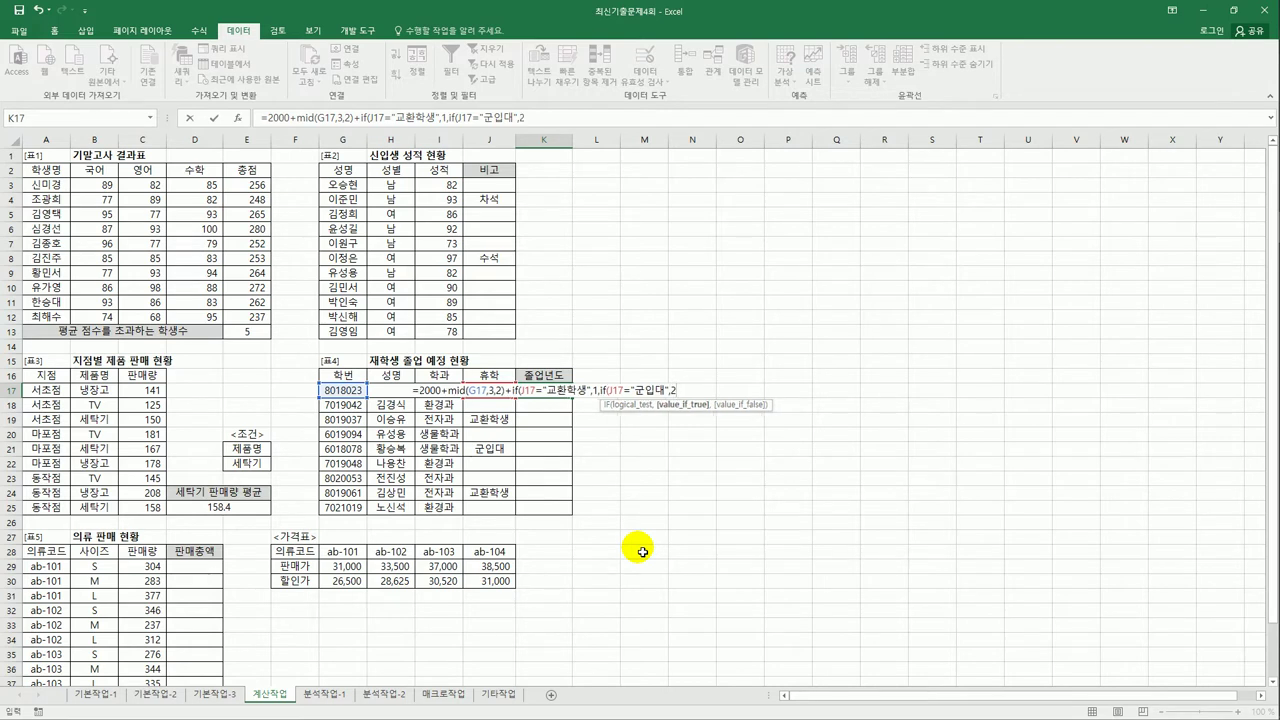
text(,0)
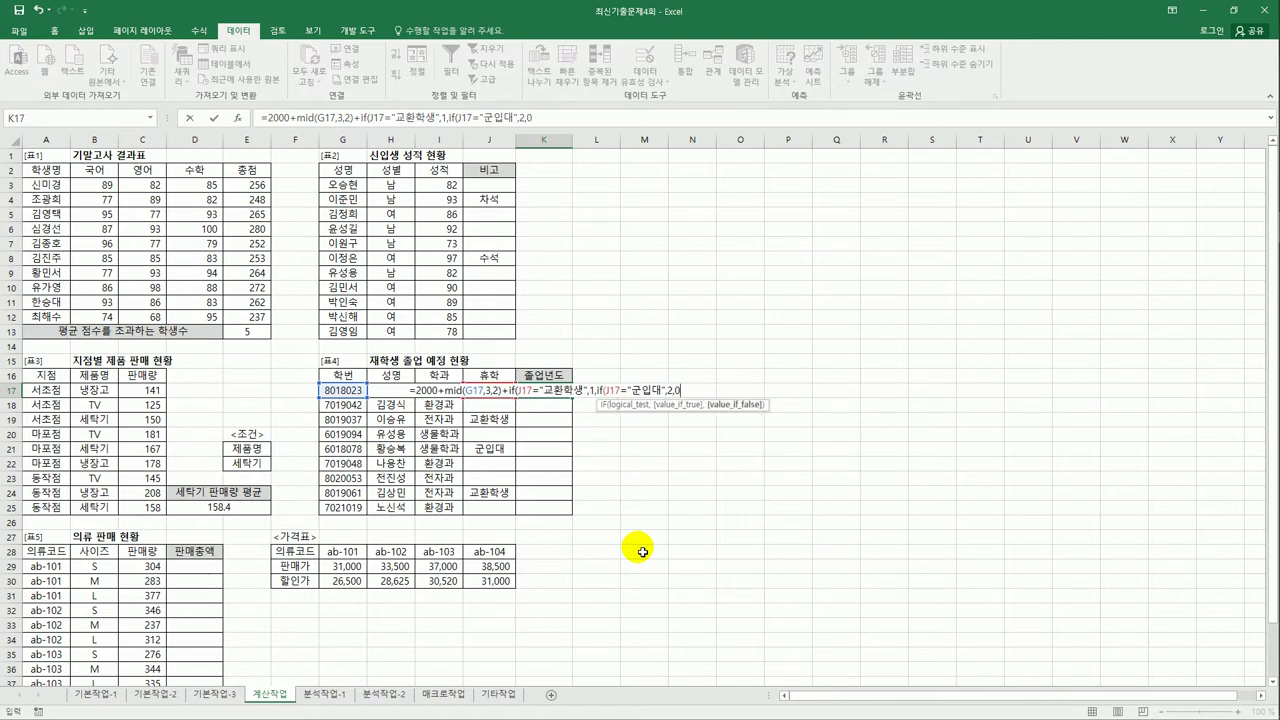
text()))
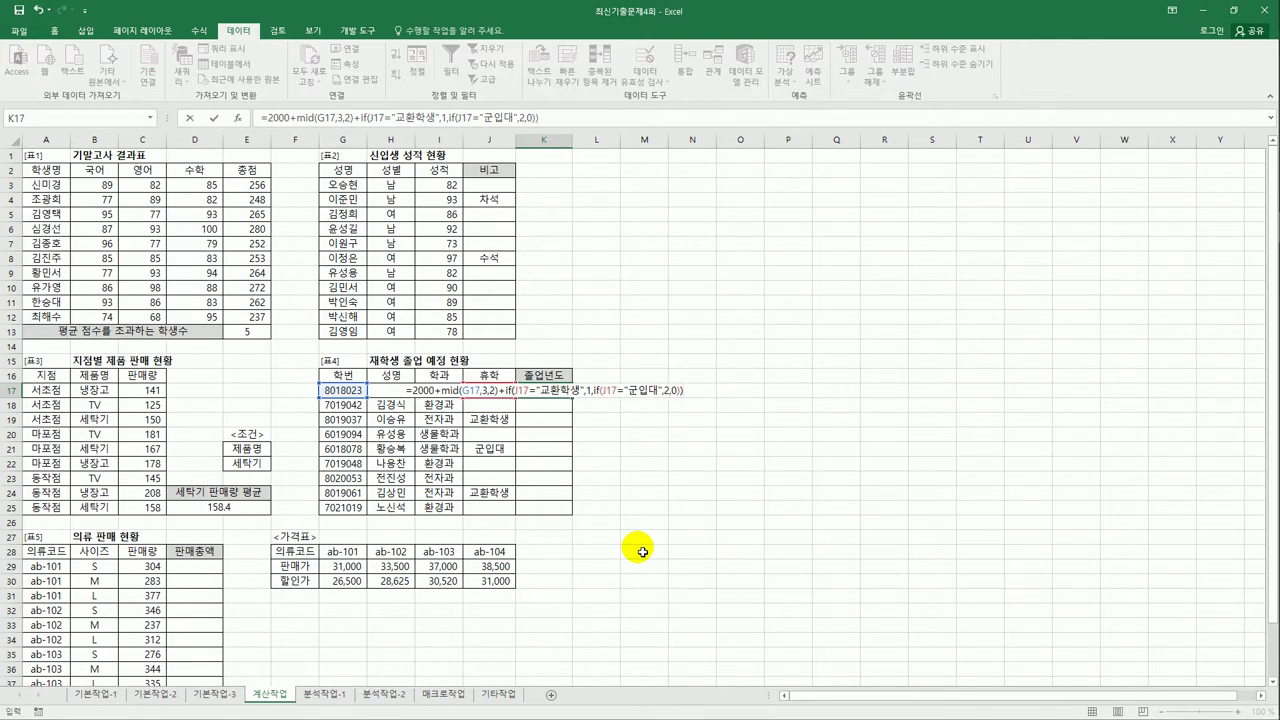
Step: Add 3 to the end of the K17 formula and fill it down the 졸업년도 column to K25
text(+3)
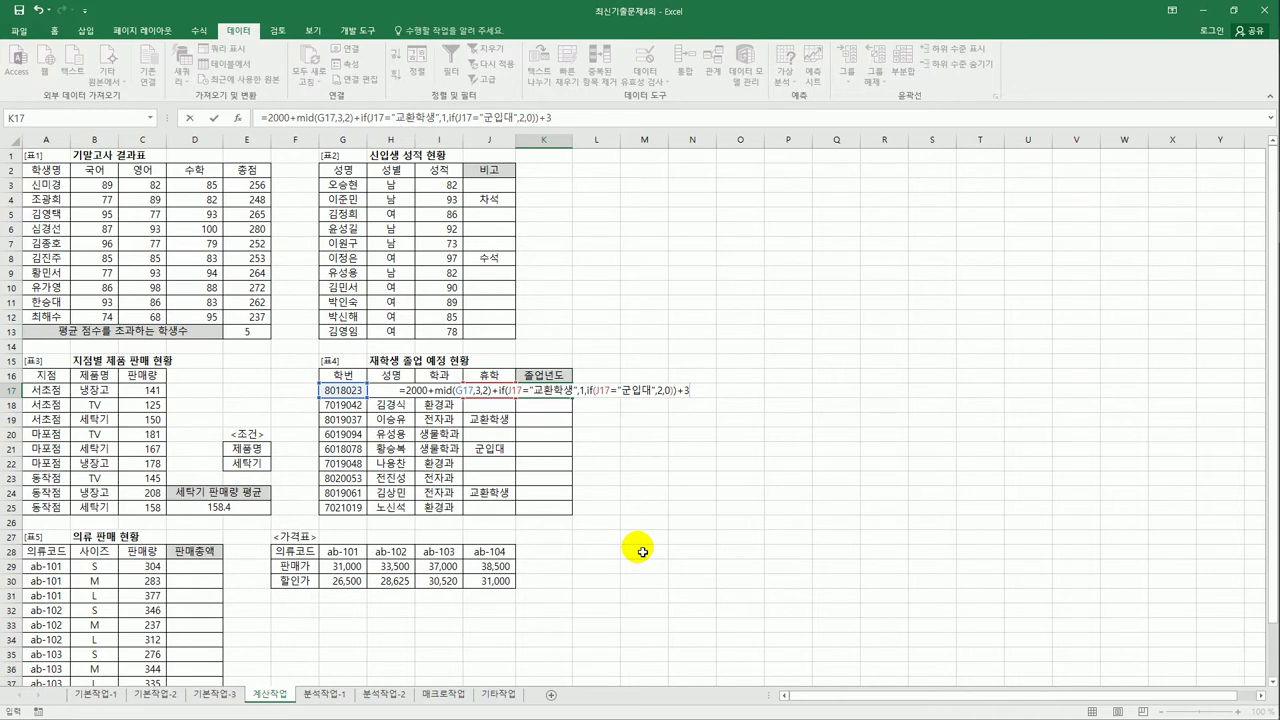
key(Return)
click(563, 390)
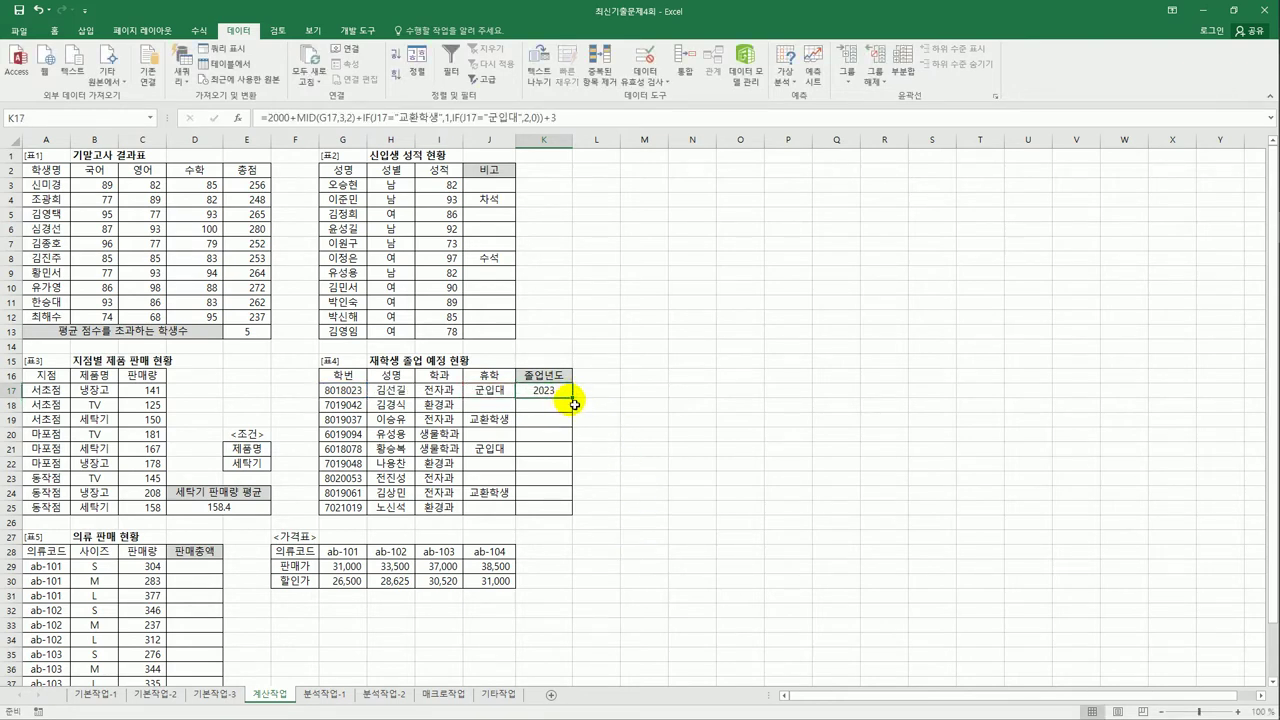
drag(574, 404, 576, 520)
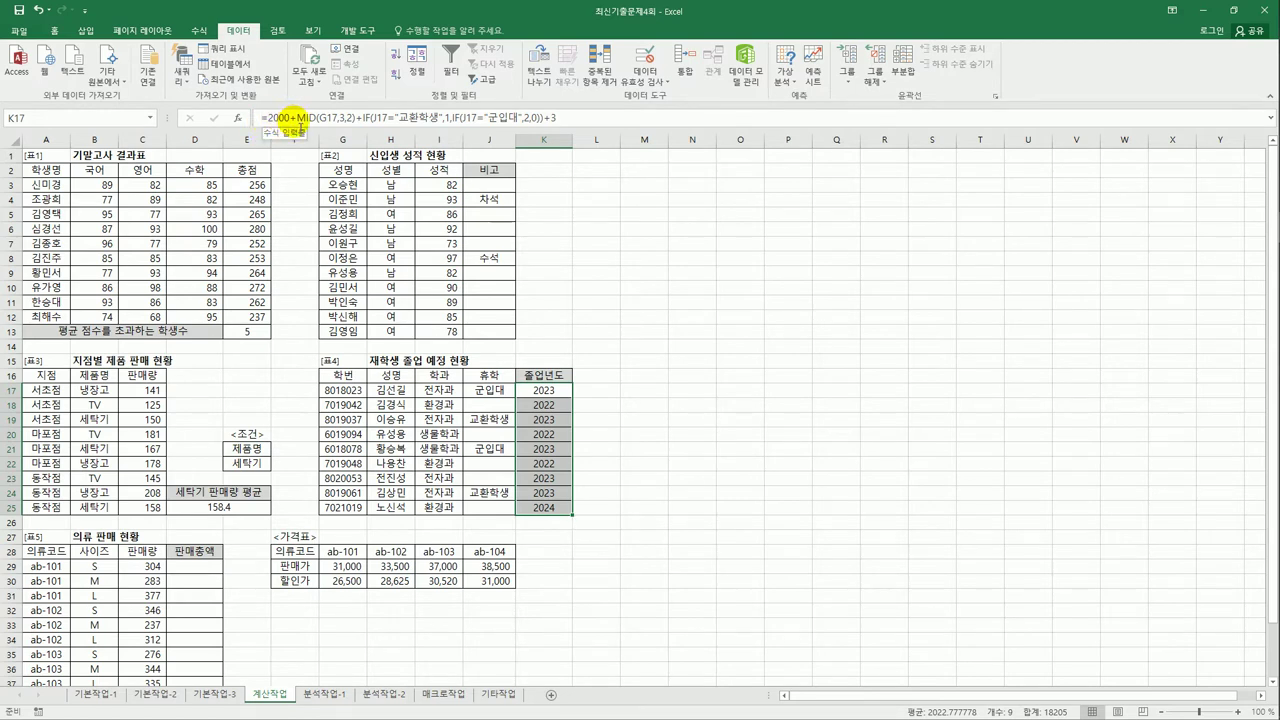
Step: Review the MID part, the nested IF part and the final addition of the 졸업년도 formula in K17
click(297, 121)
drag(297, 121, 357, 121)
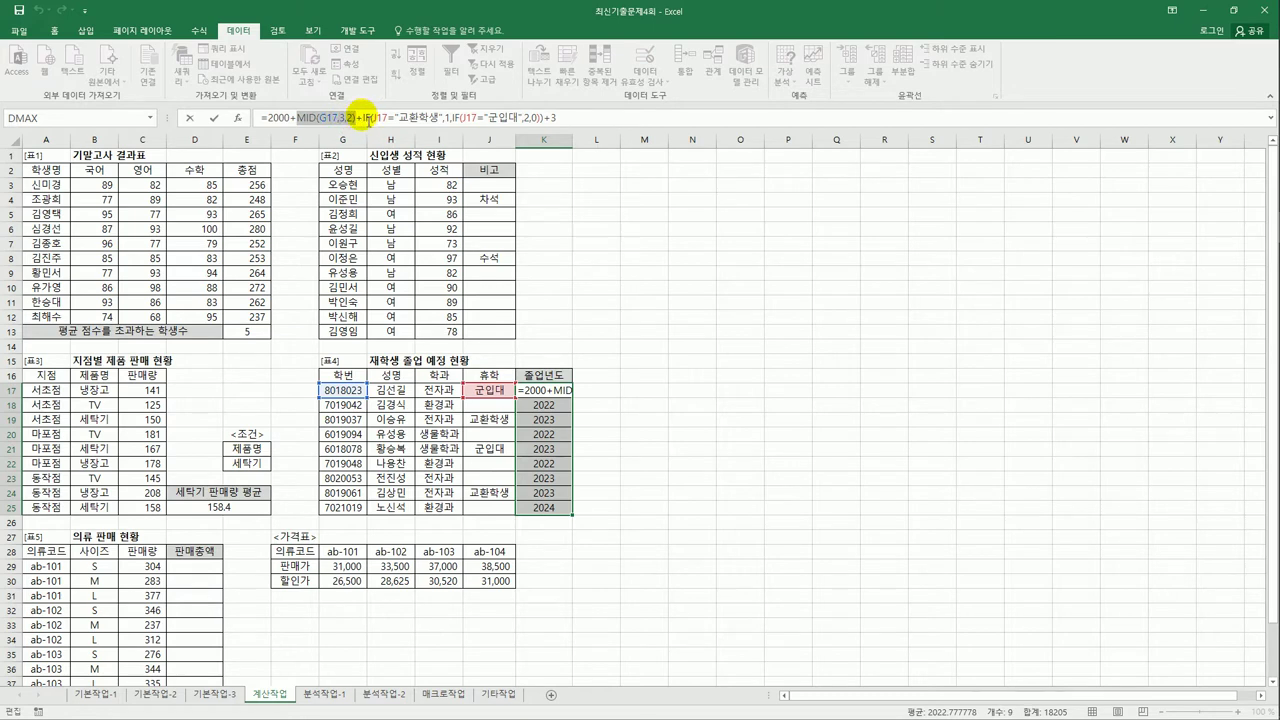
drag(363, 118, 550, 120)
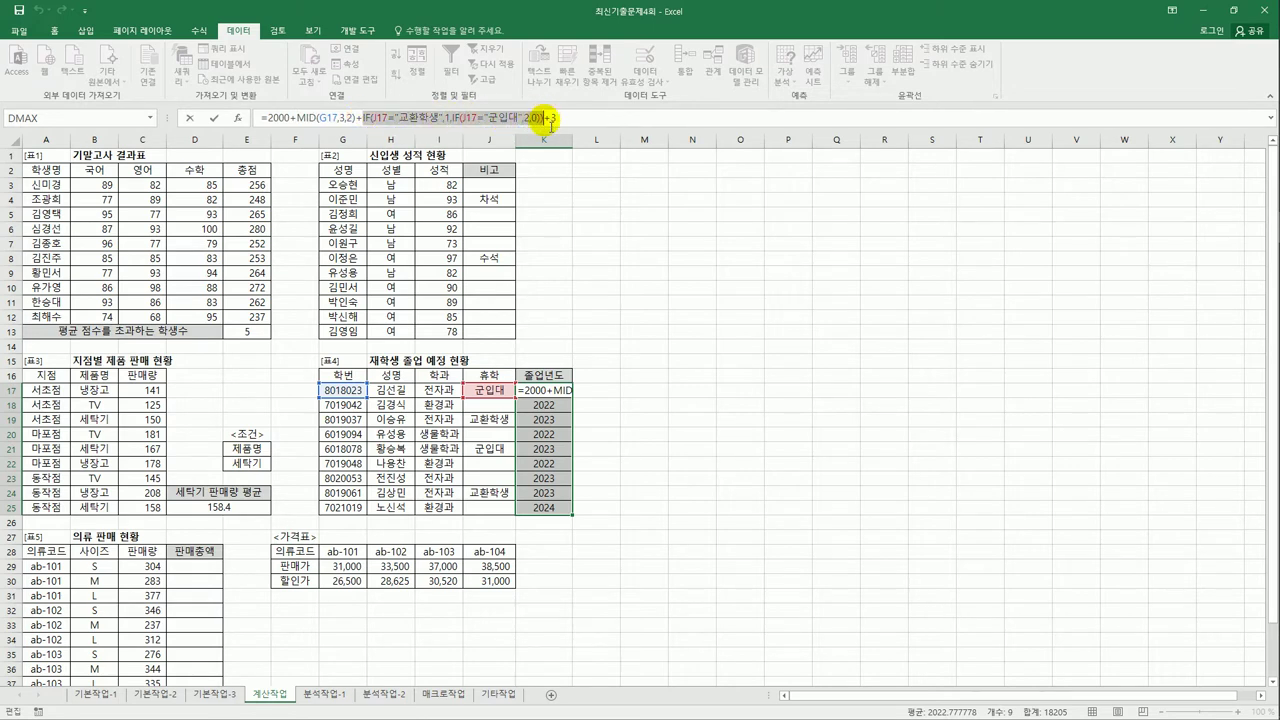
click(568, 126)
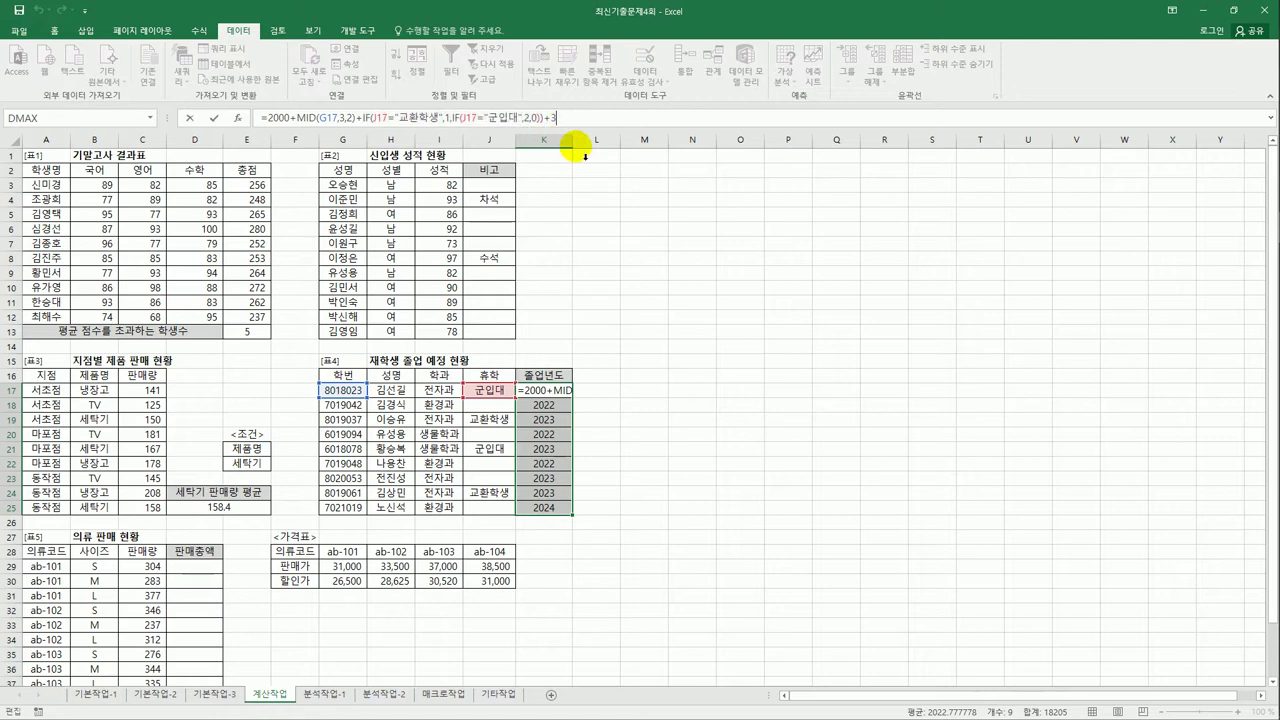
key(ctrl+Return)
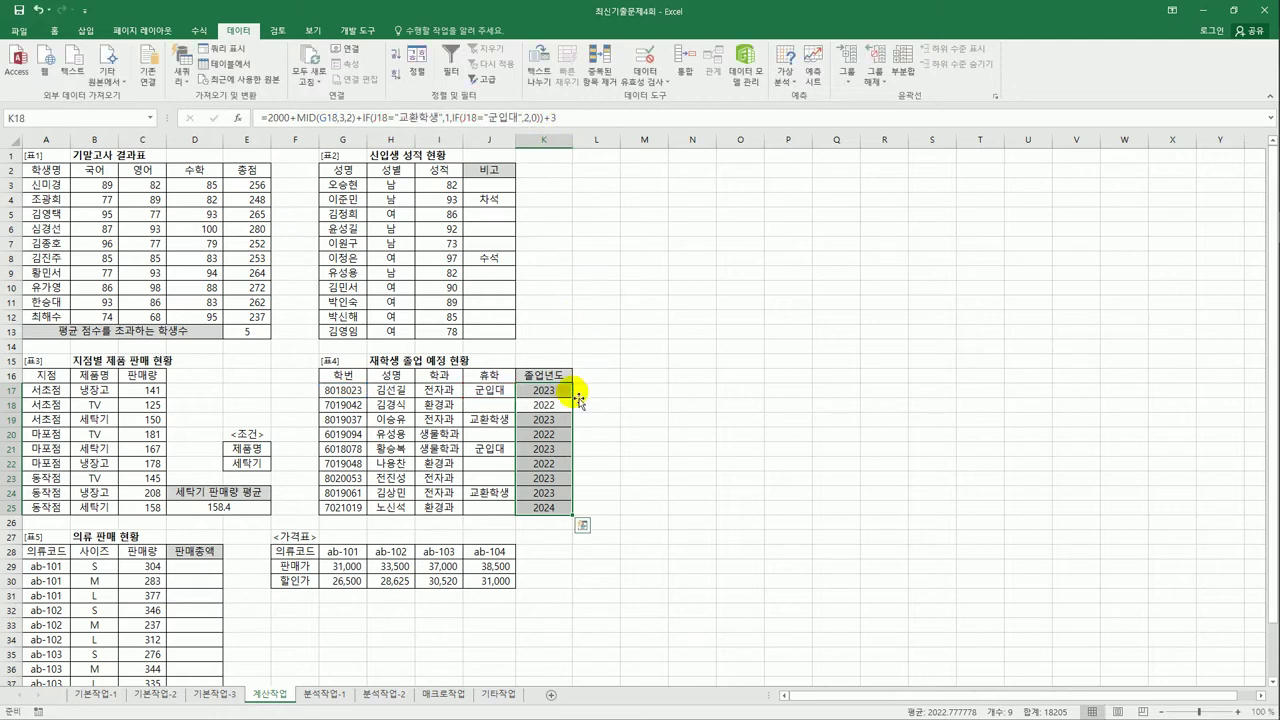
click(567, 390)
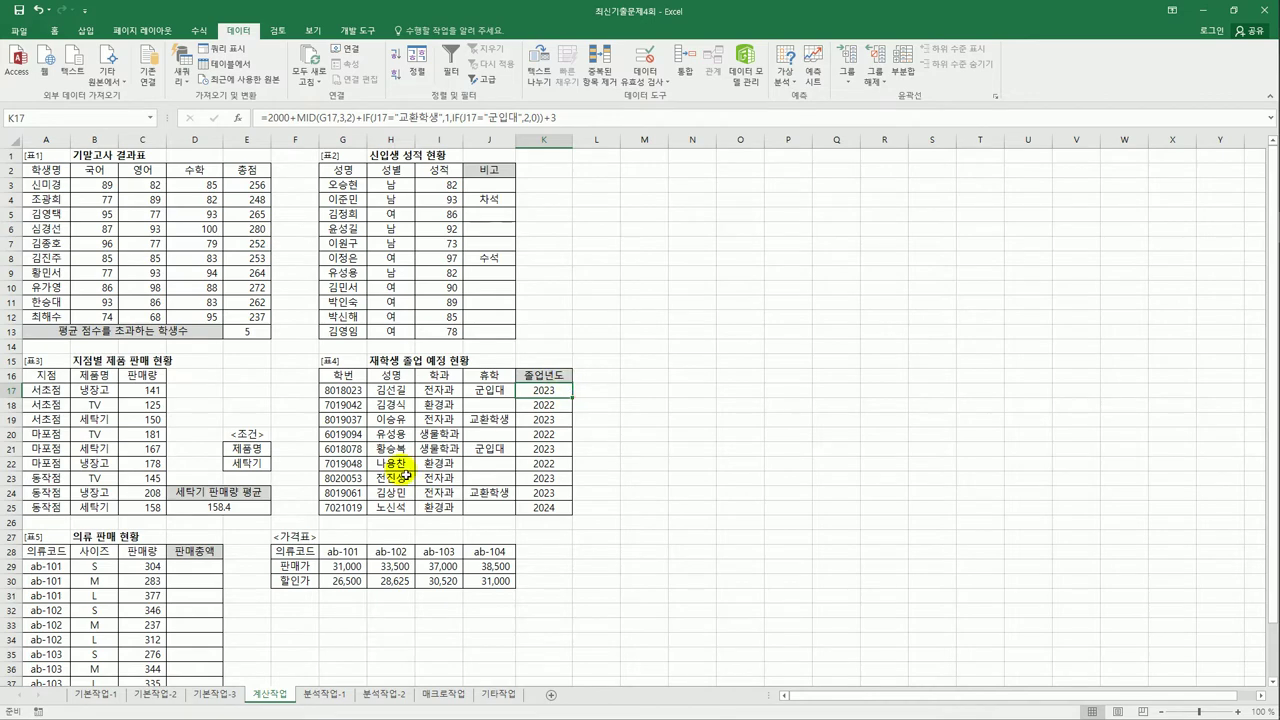
Step: Examine the 의류코드 entries in 표5 and the matching codes, 판매가 and 할인가 rows in the 가격표
scroll(401, 469, down, 3)
click(220, 440)
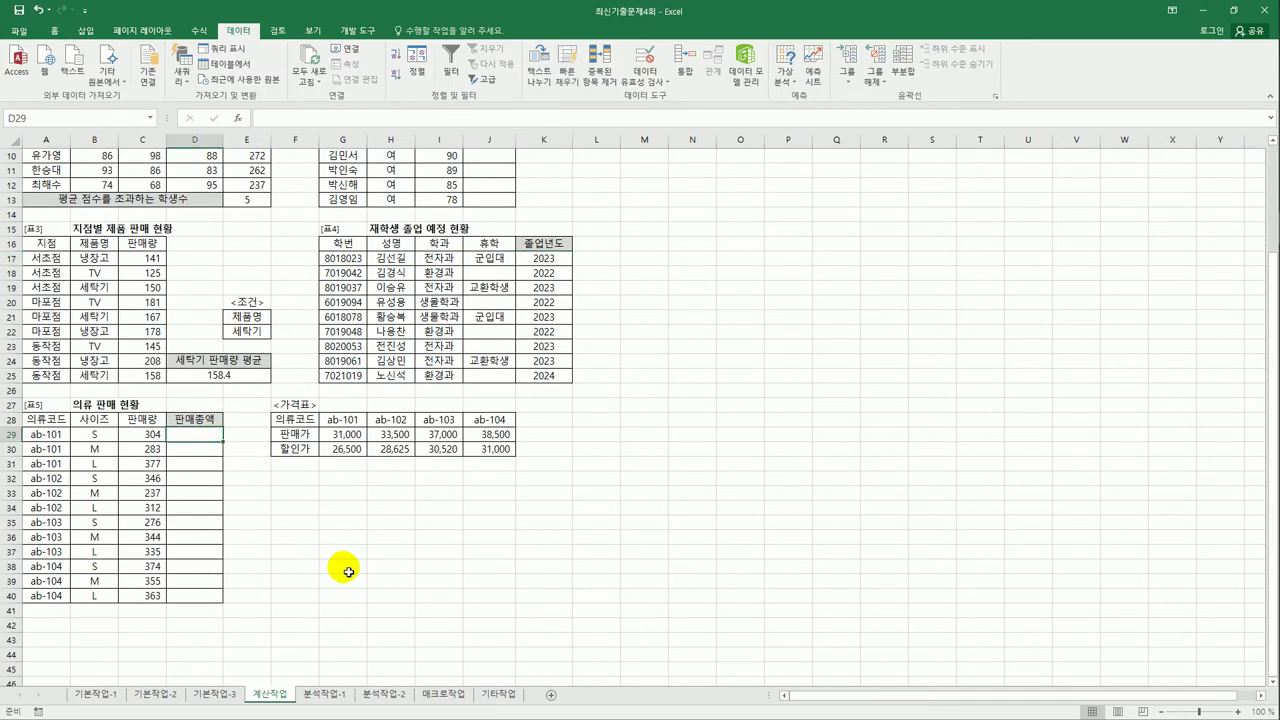
drag(335, 450, 495, 450)
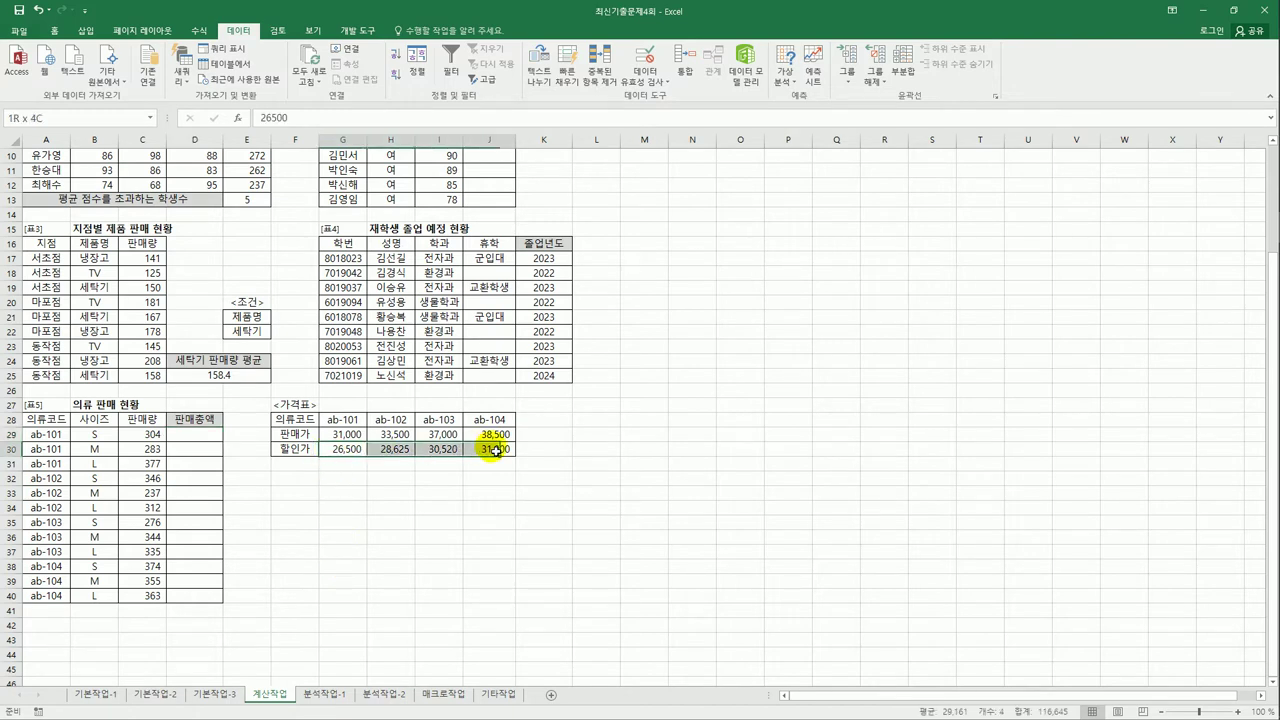
click(196, 435)
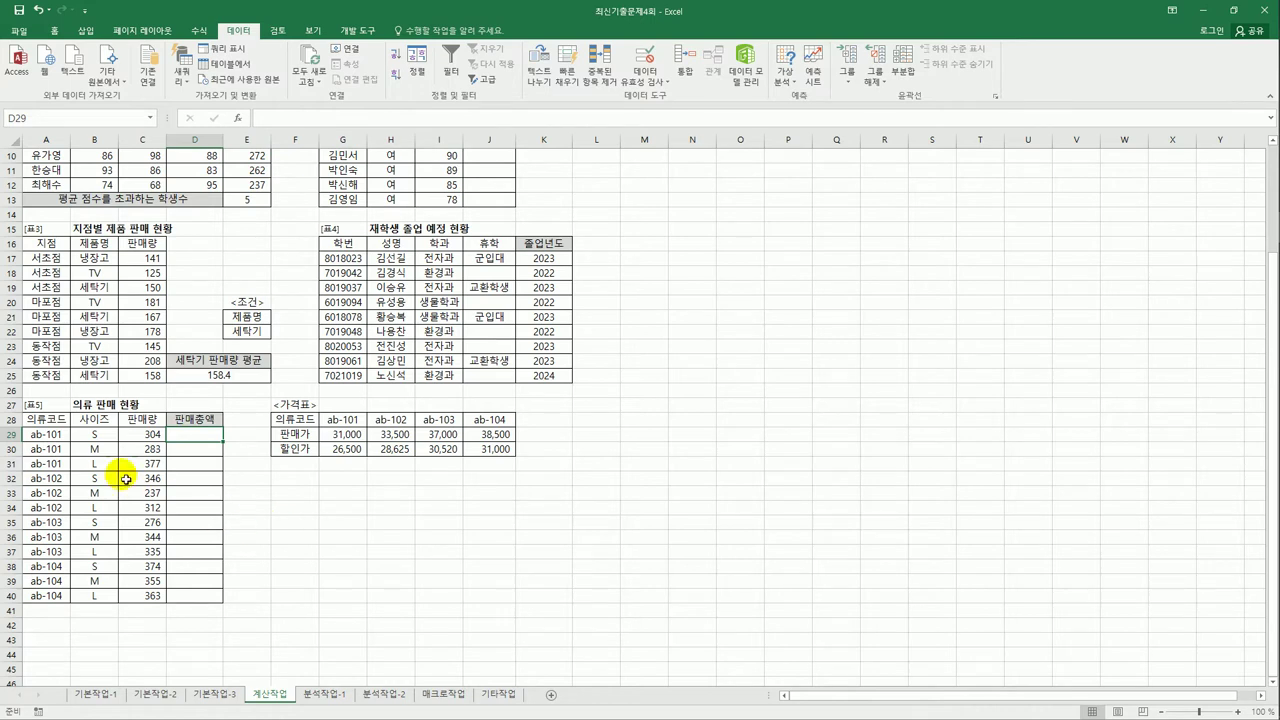
click(46, 434)
drag(343, 420, 499, 456)
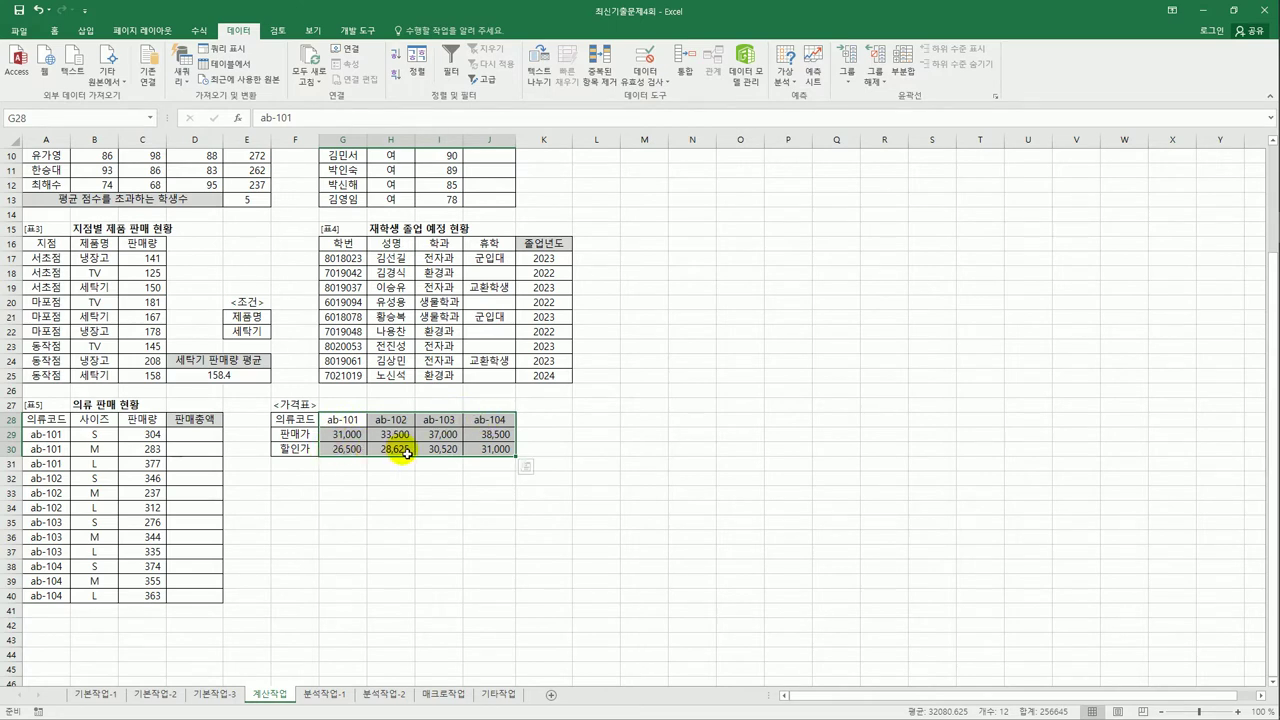
Step: Start the 판매총액 formula in D29 with =INDEX($G$29:$J$30,2, using absolute references and row number 2
click(196, 434)
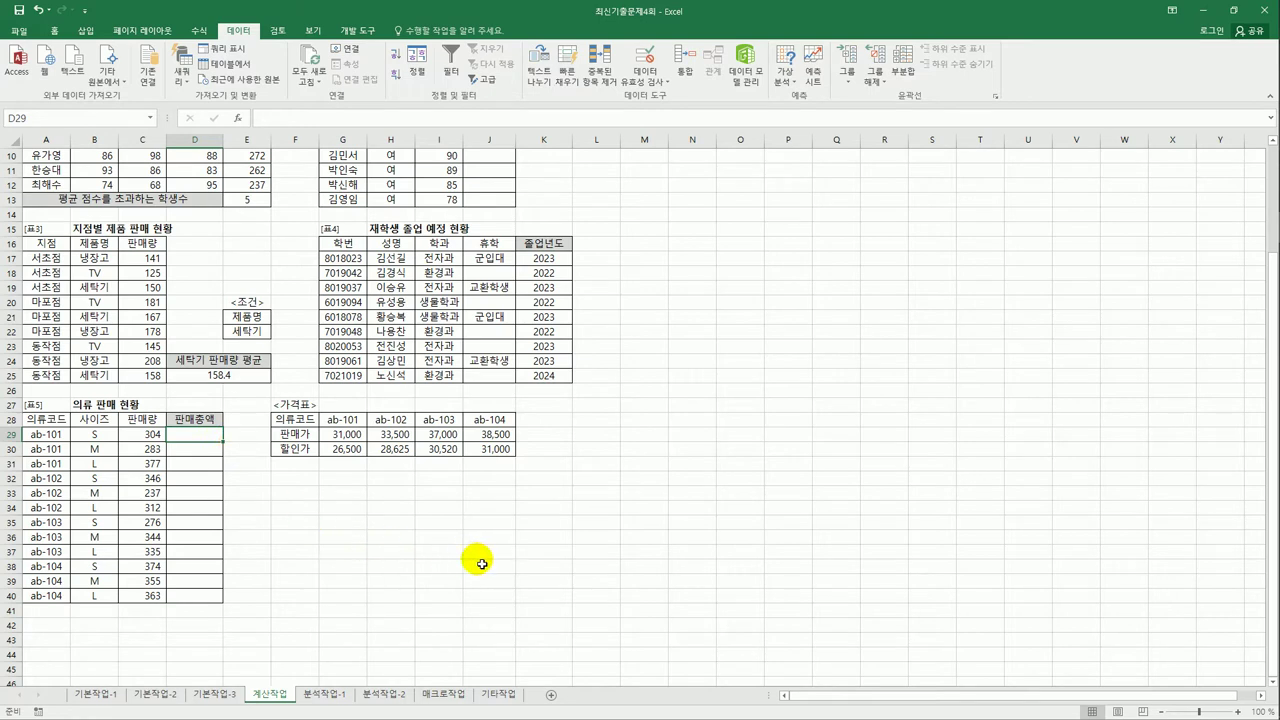
text(=)
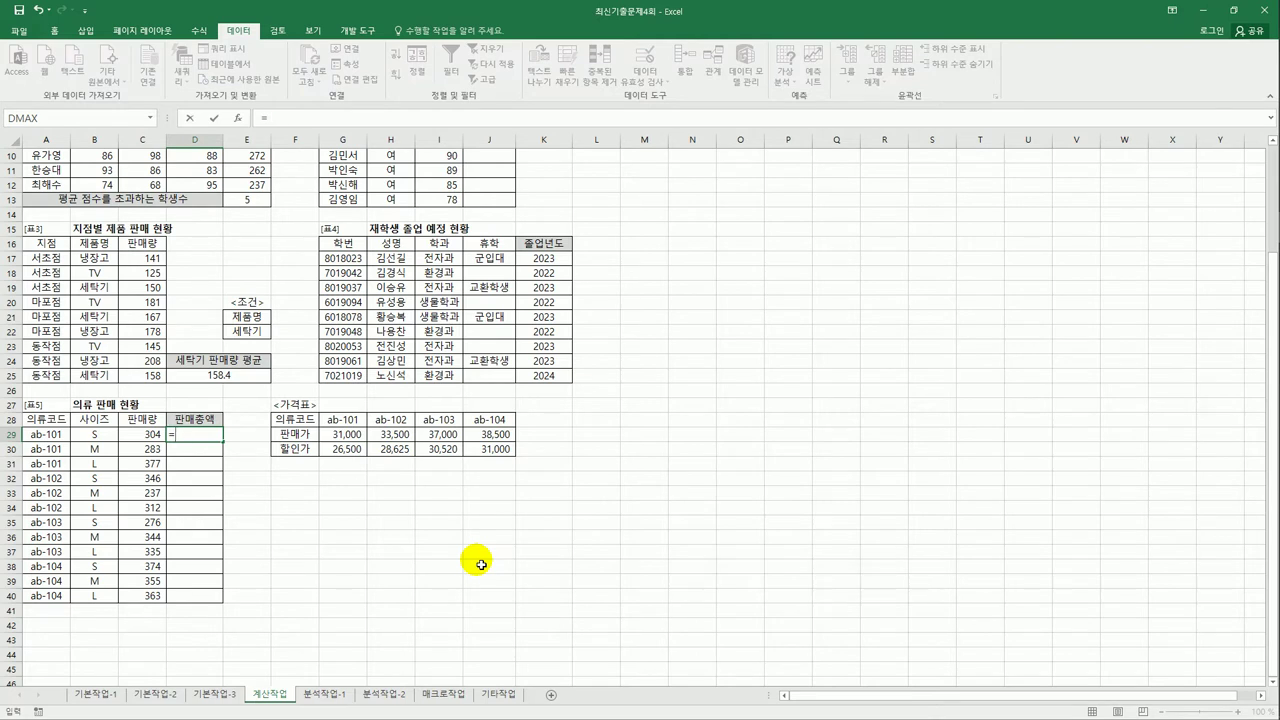
text(In)
key(Tab)
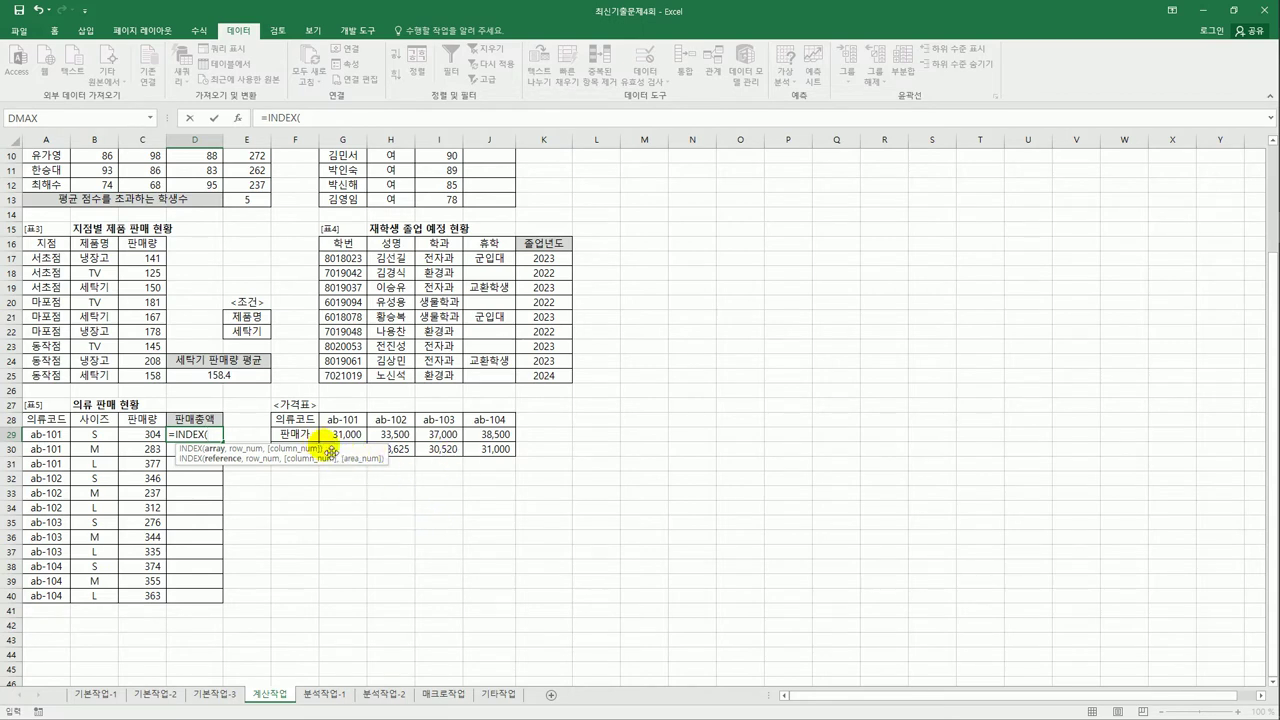
drag(488, 452, 340, 450)
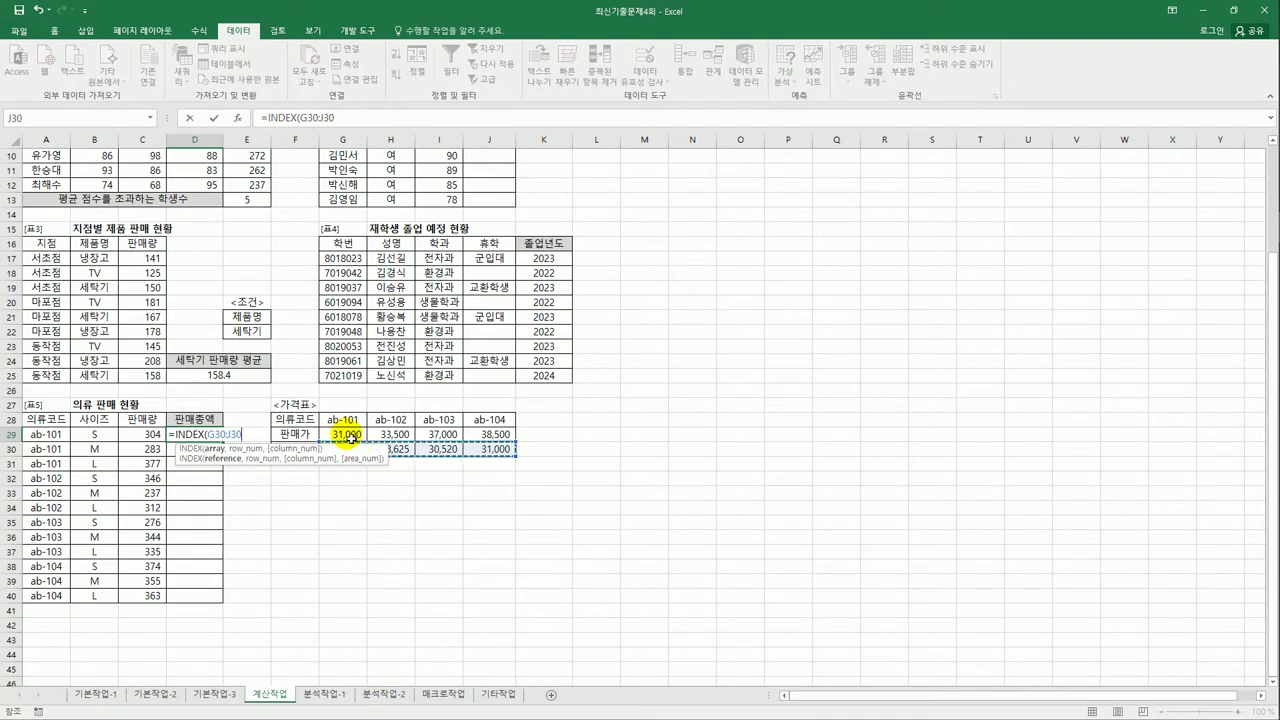
drag(348, 436, 493, 450)
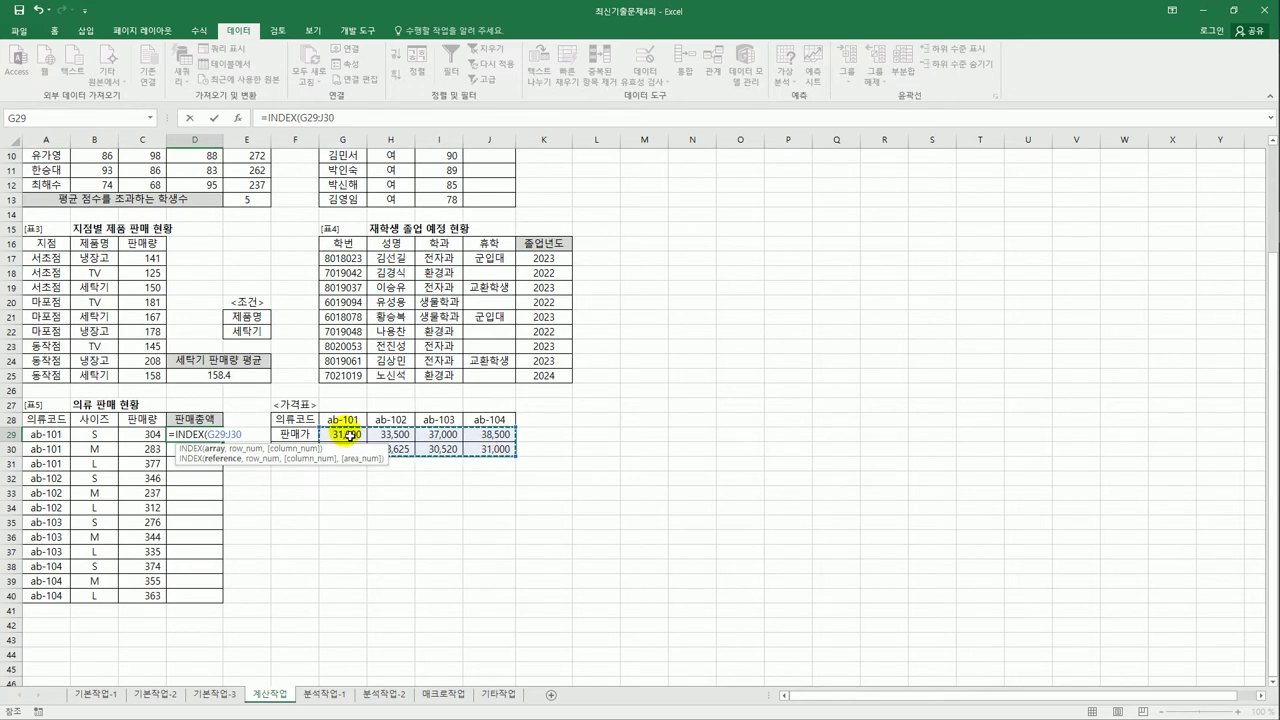
drag(343, 436, 486, 451)
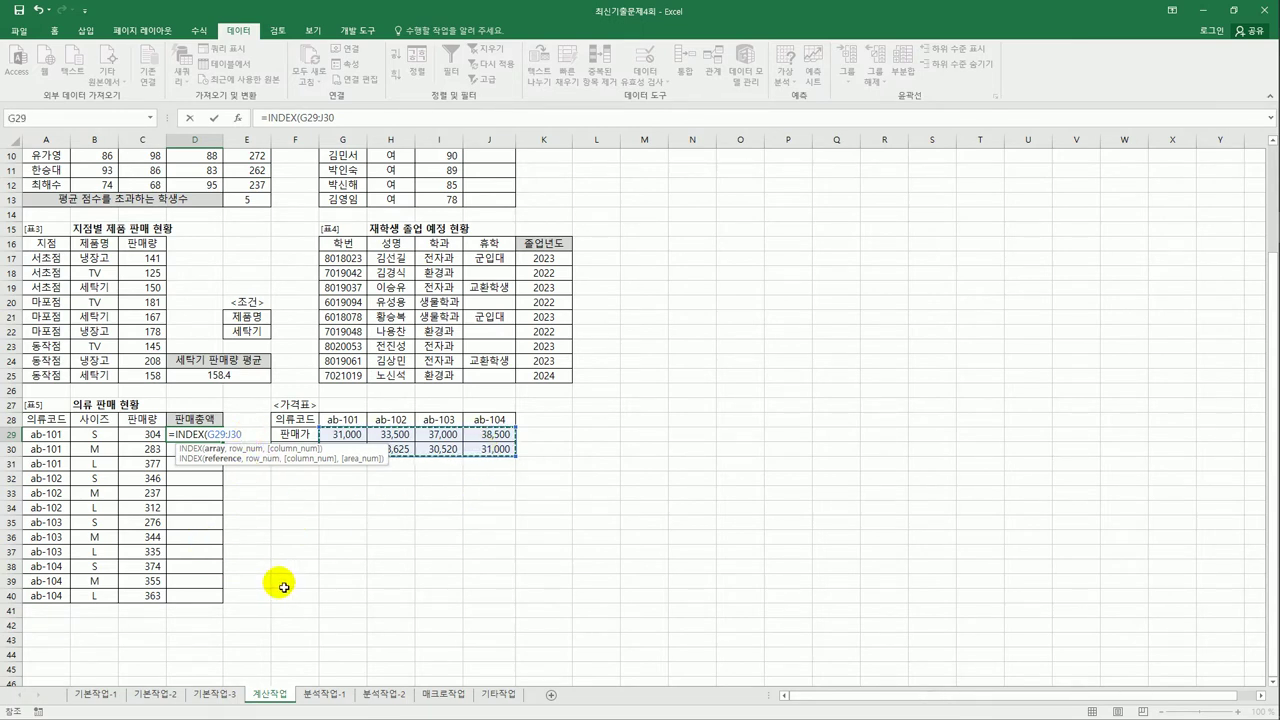
key(F4)
text(,)
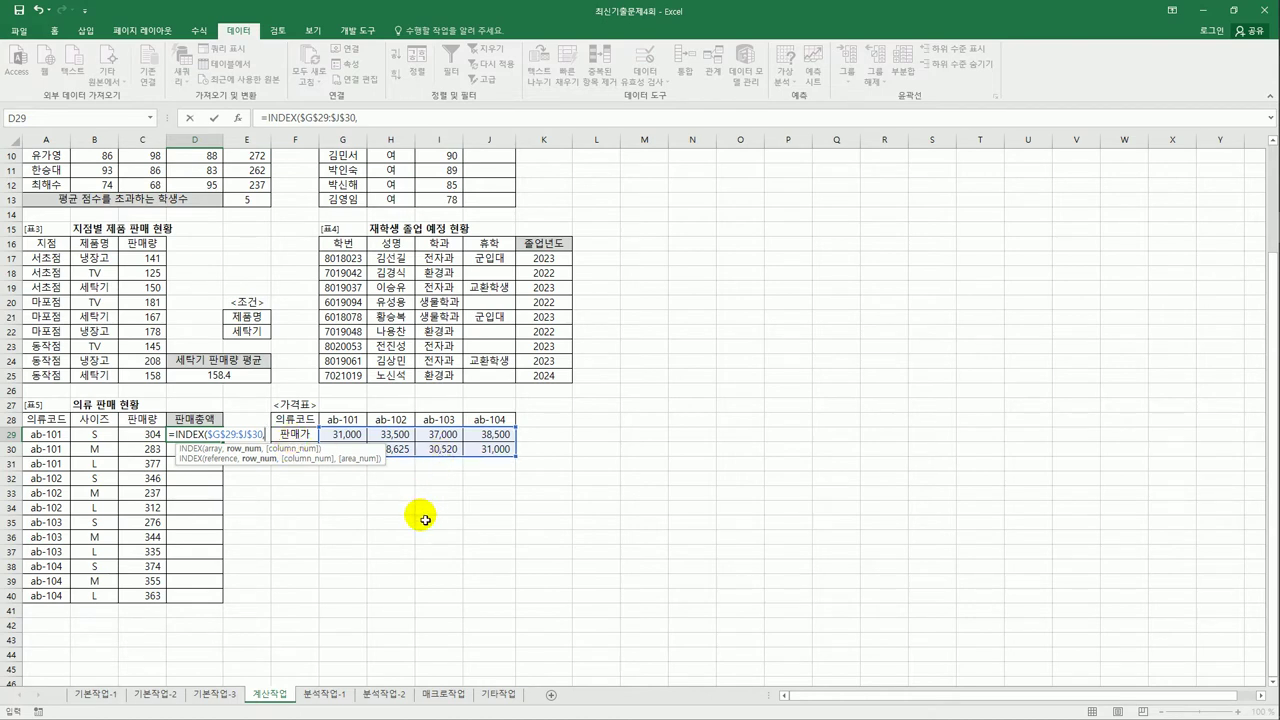
text(2,)
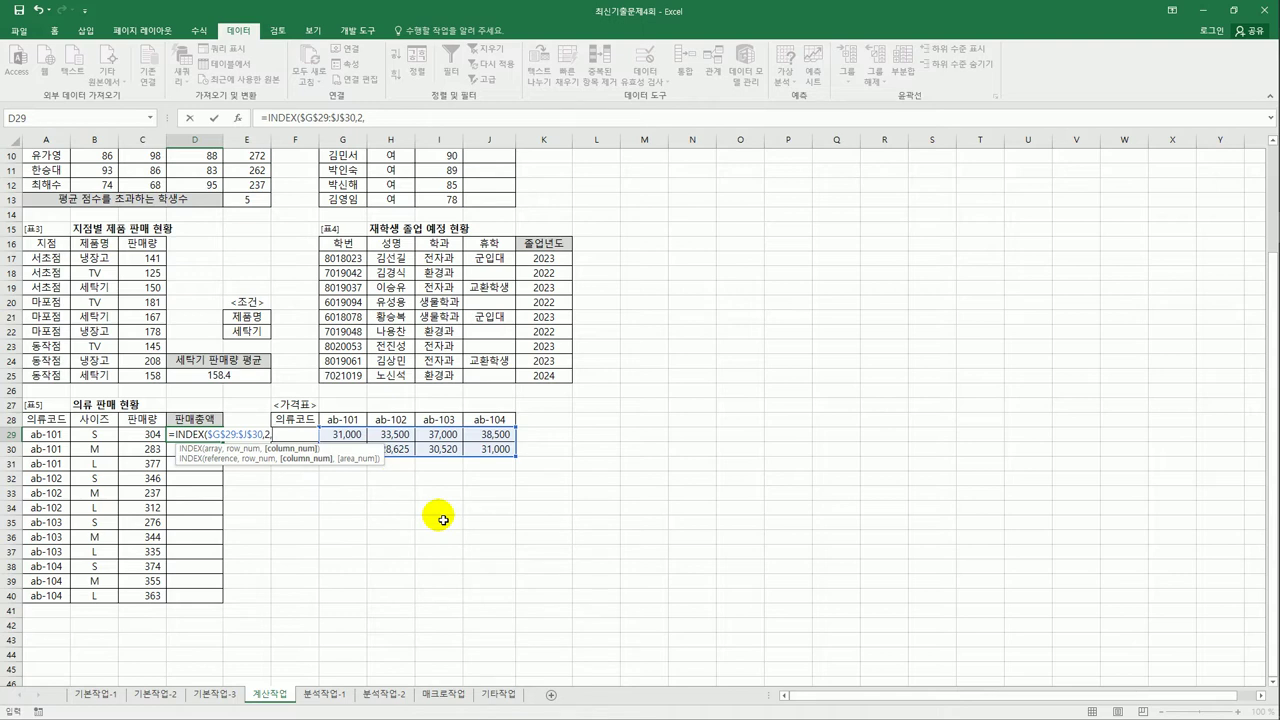
Step: Add a nested MATCH as the column argument in D29, looking up A29 in the absolute range $G$28:$J$28
text(ma)
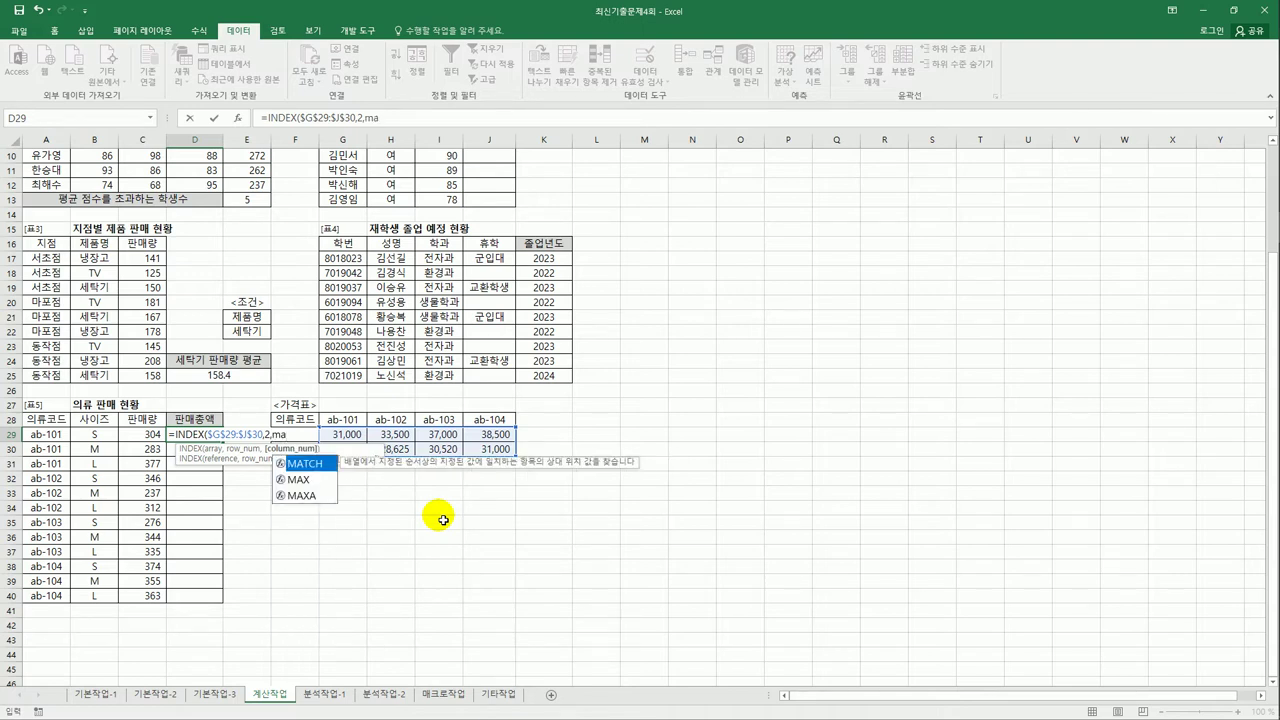
key(Tab)
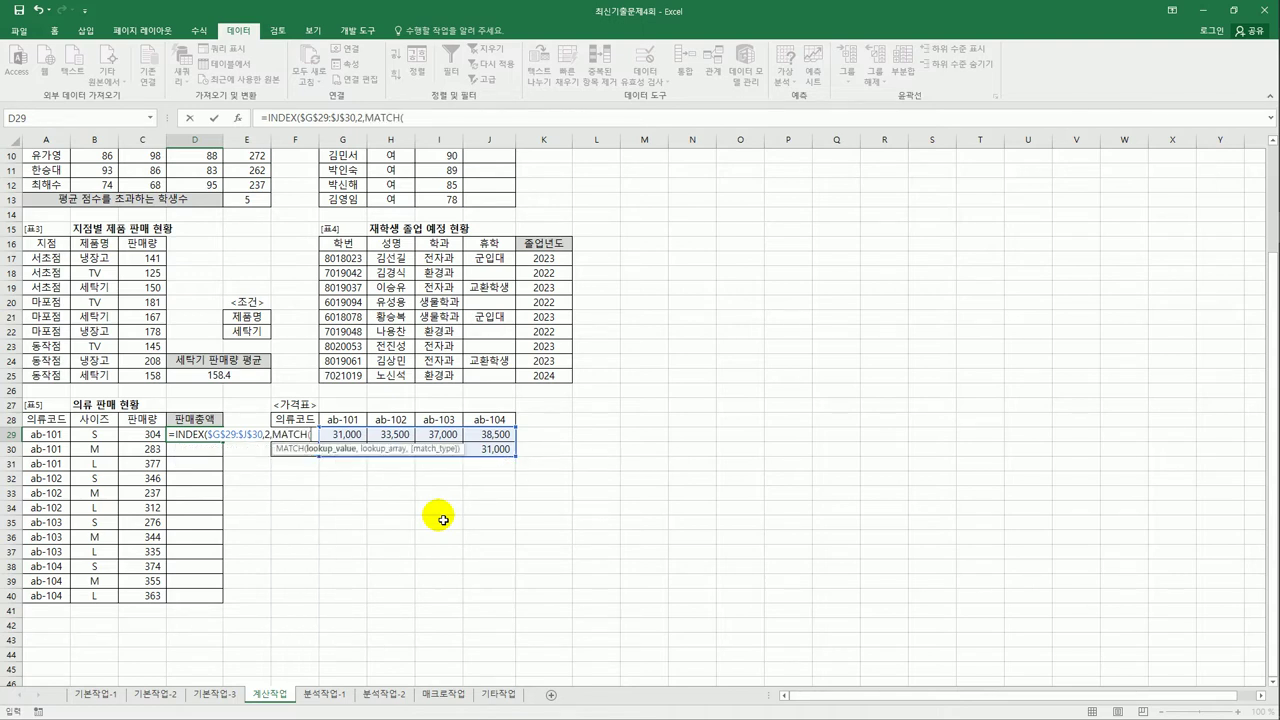
click(58, 436)
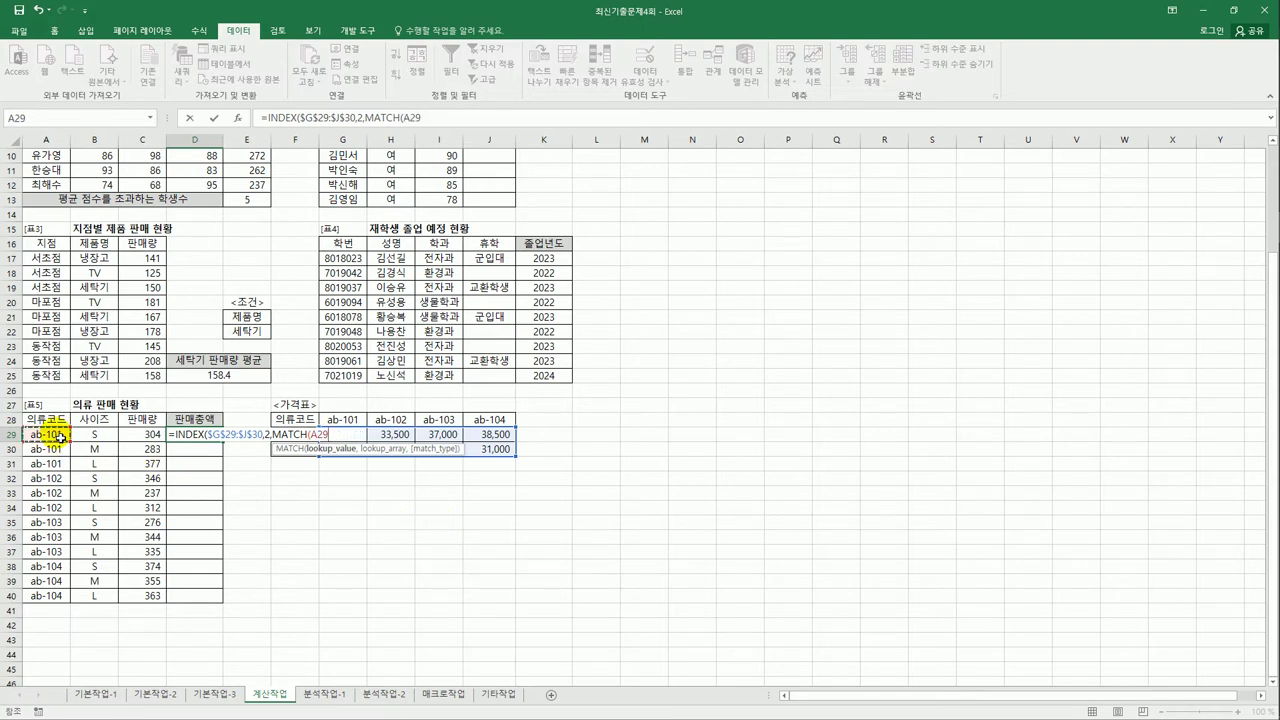
text(,)
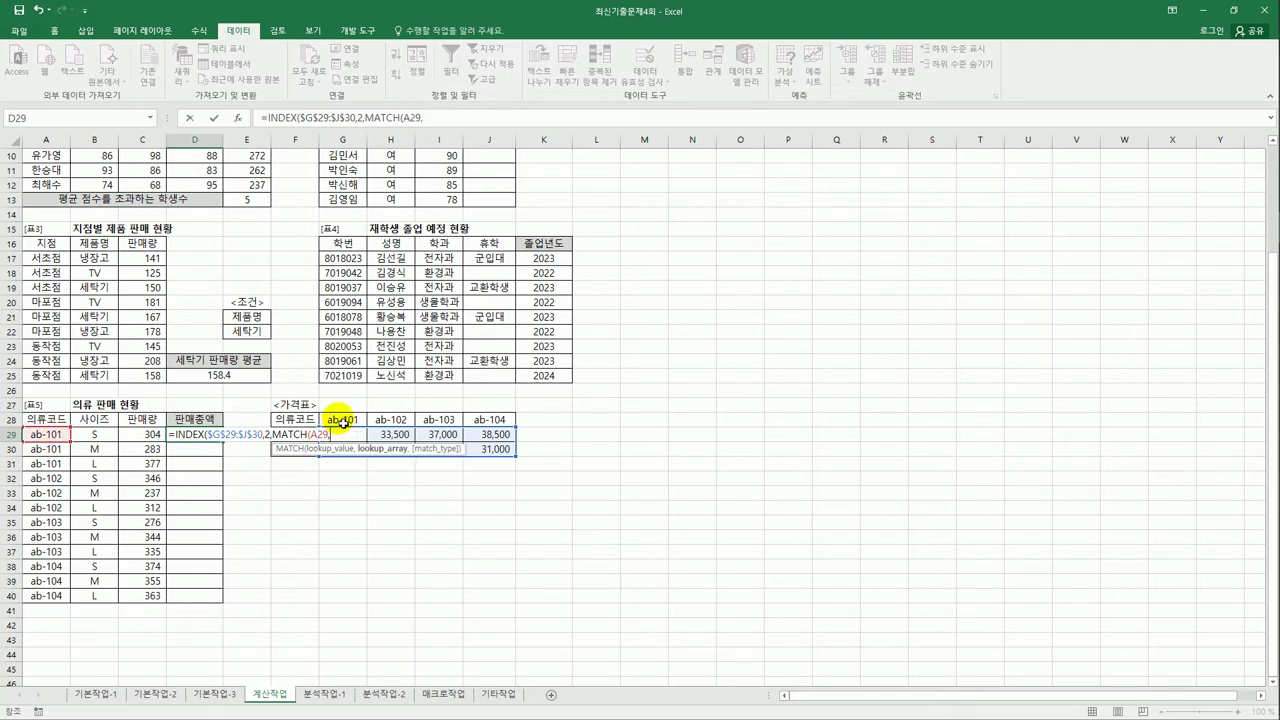
drag(342, 420, 500, 422)
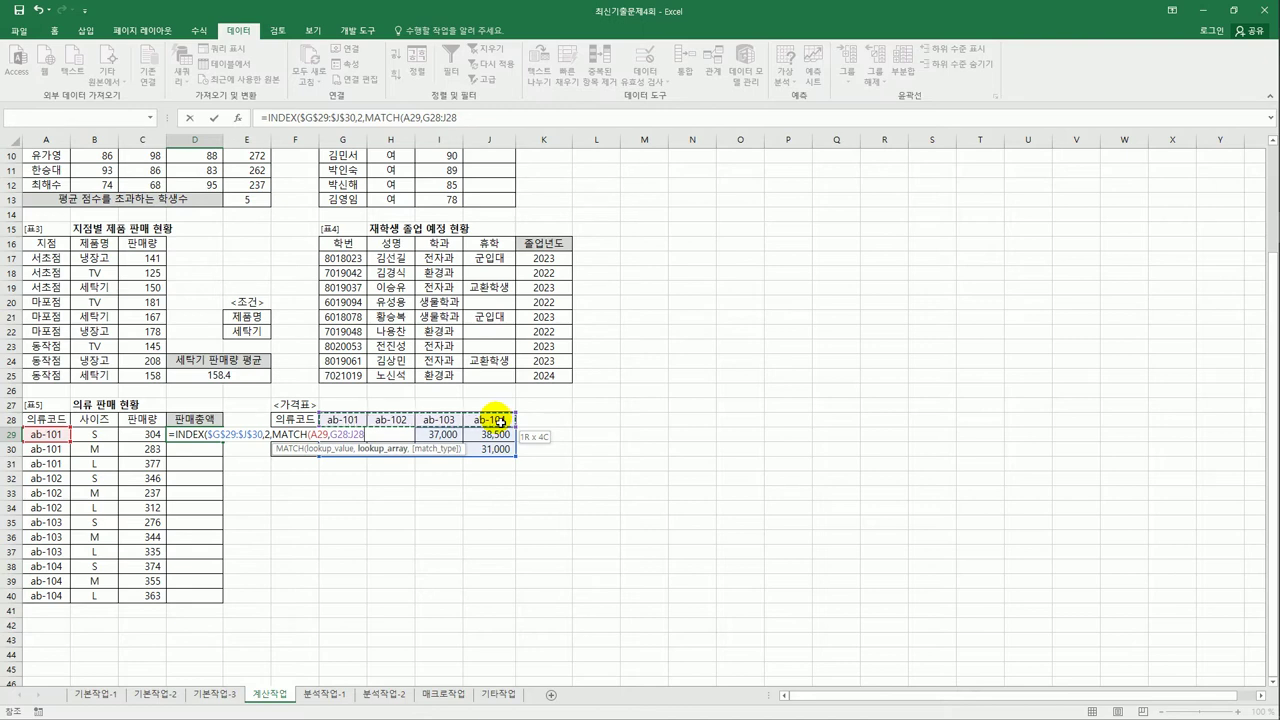
drag(499, 421, 520, 415)
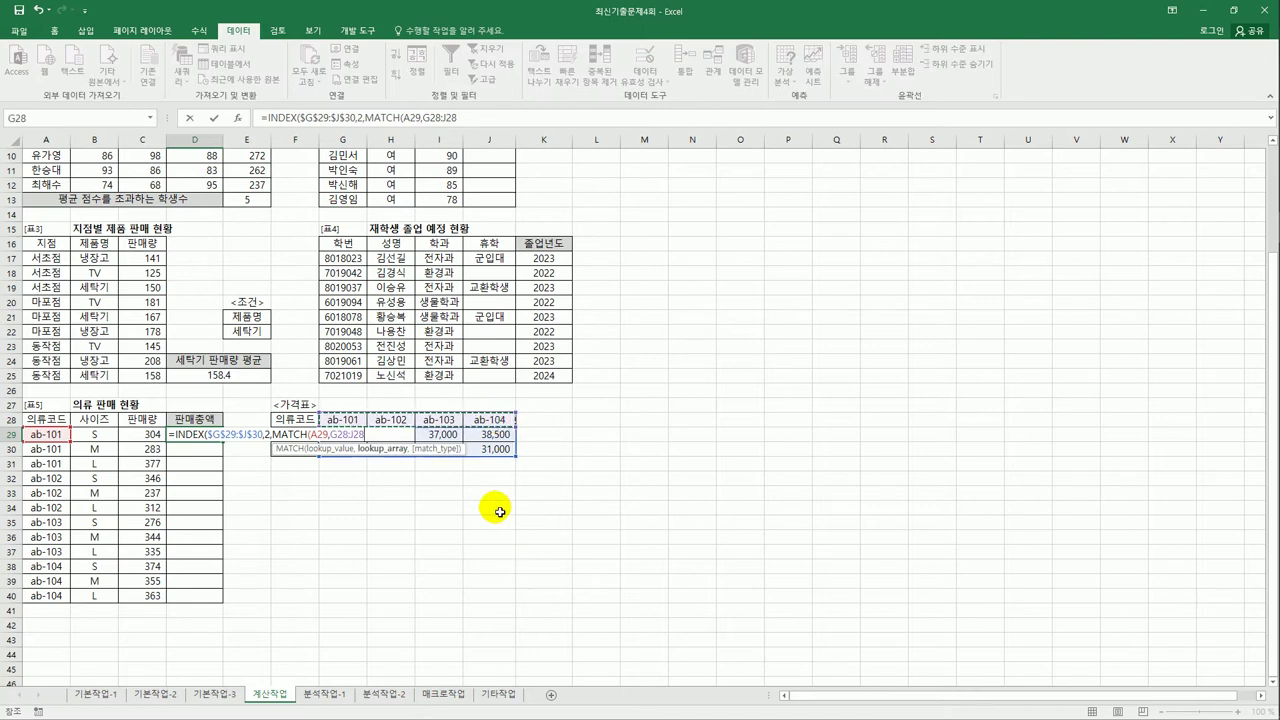
key(F4)
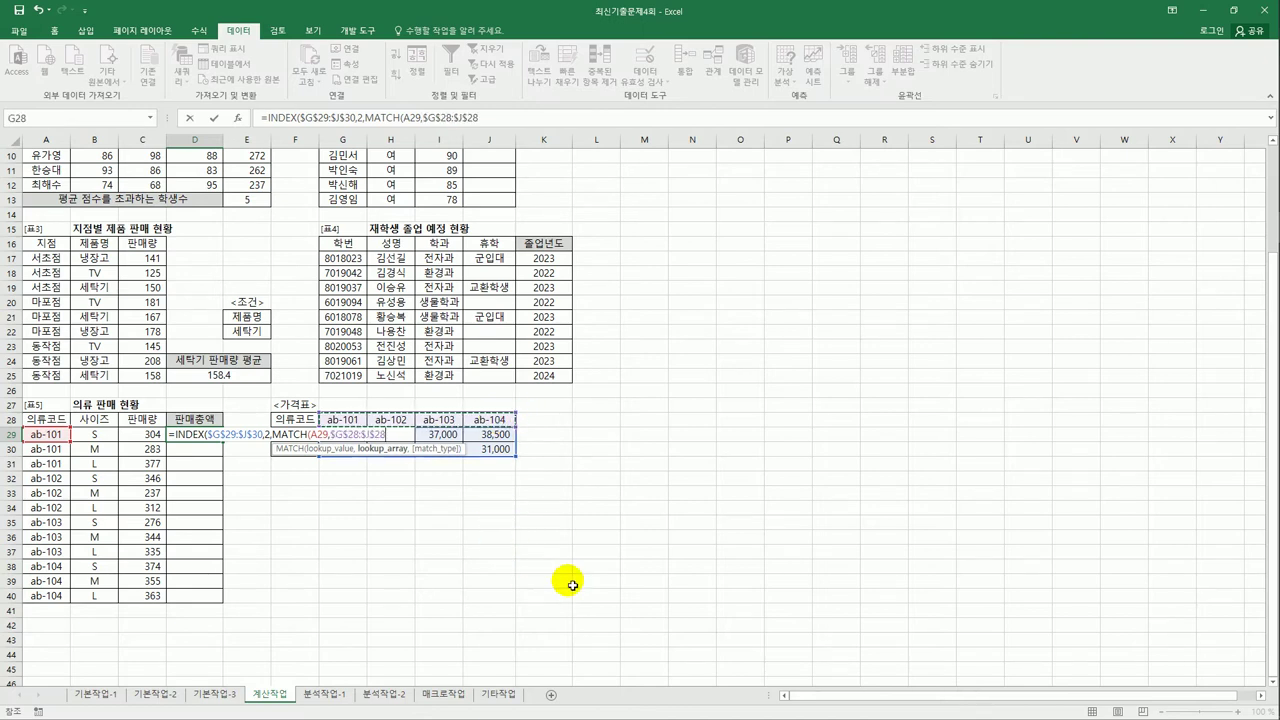
Step: Set the MATCH type to 0 for an exact match, close both functions and enter the D29 formula
text(,)
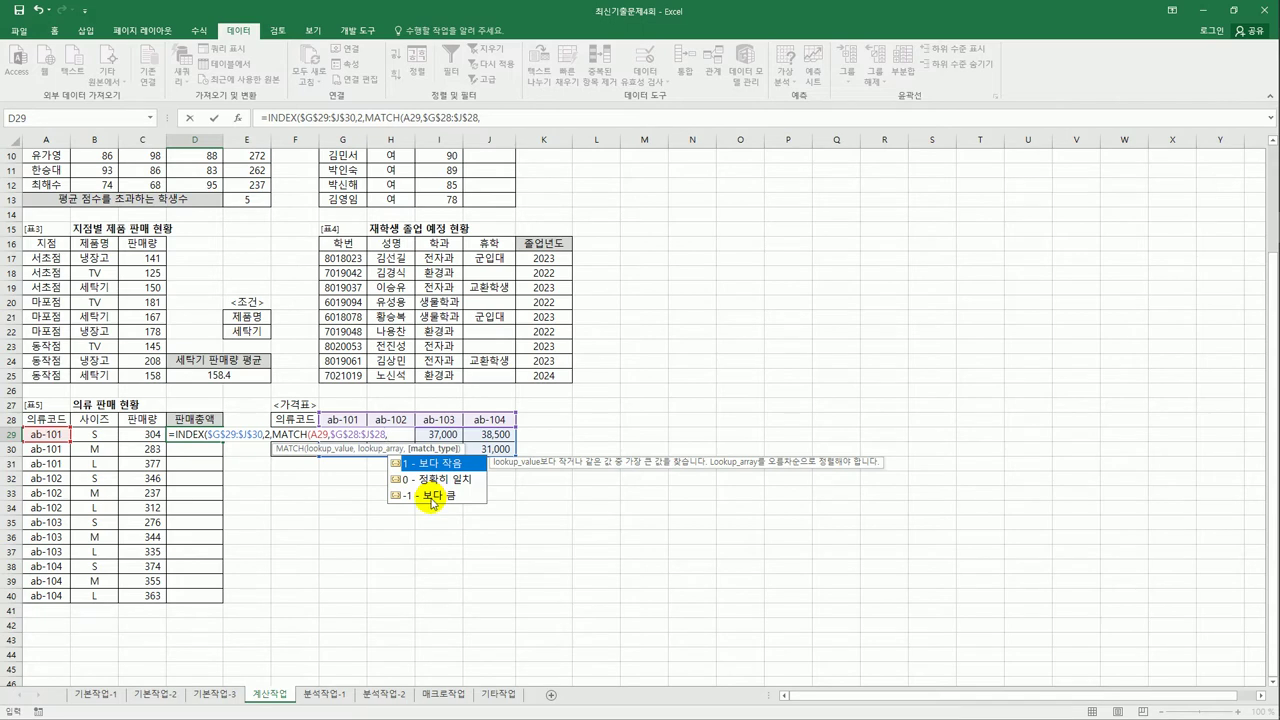
click(427, 488)
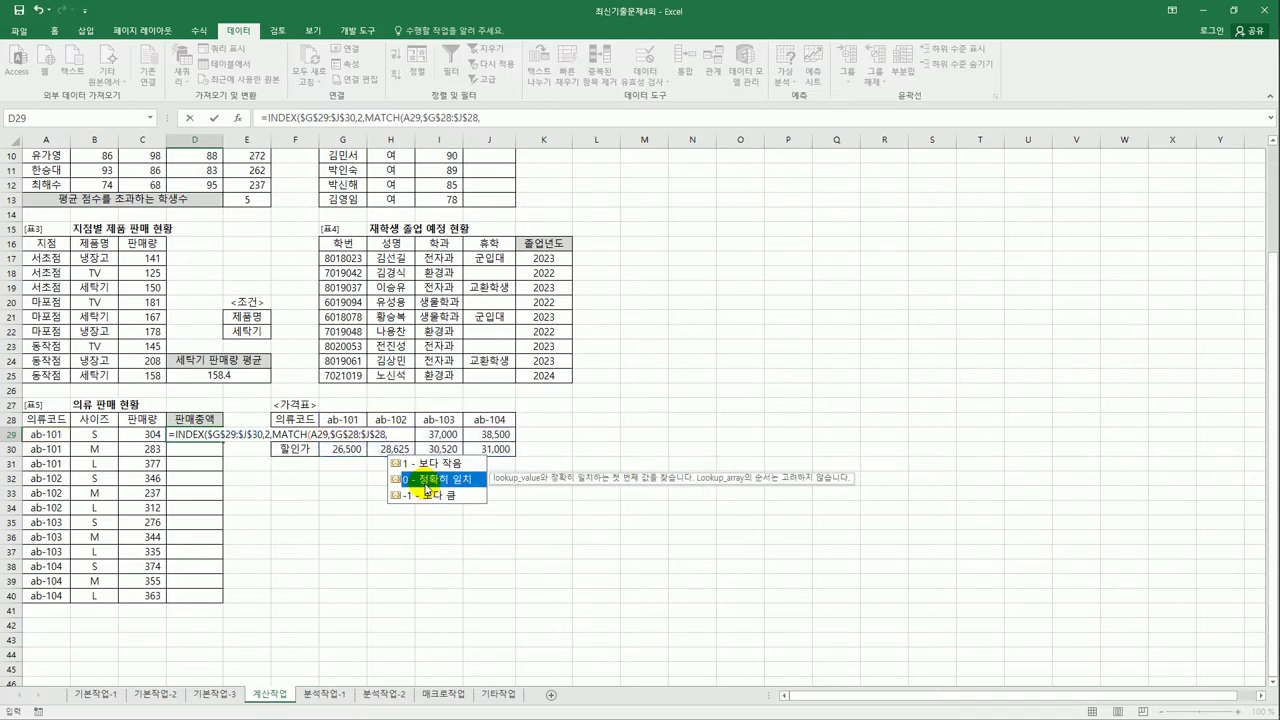
double_click(427, 487)
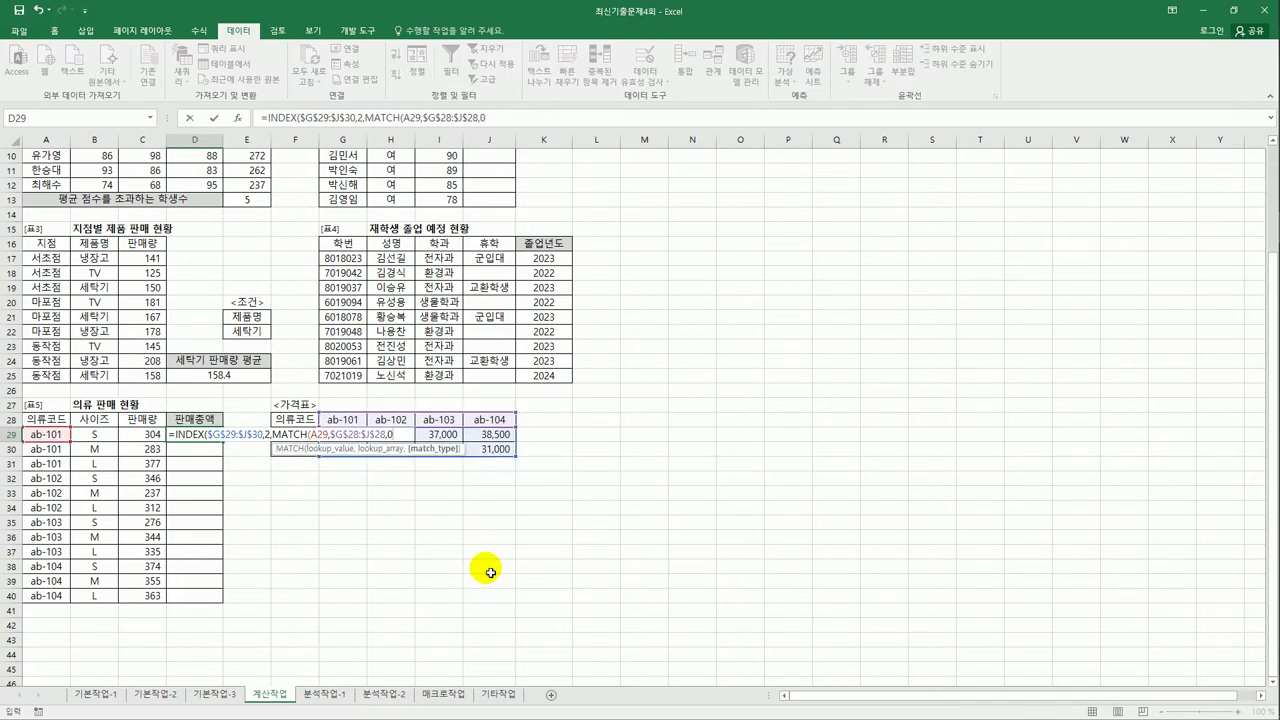
text())
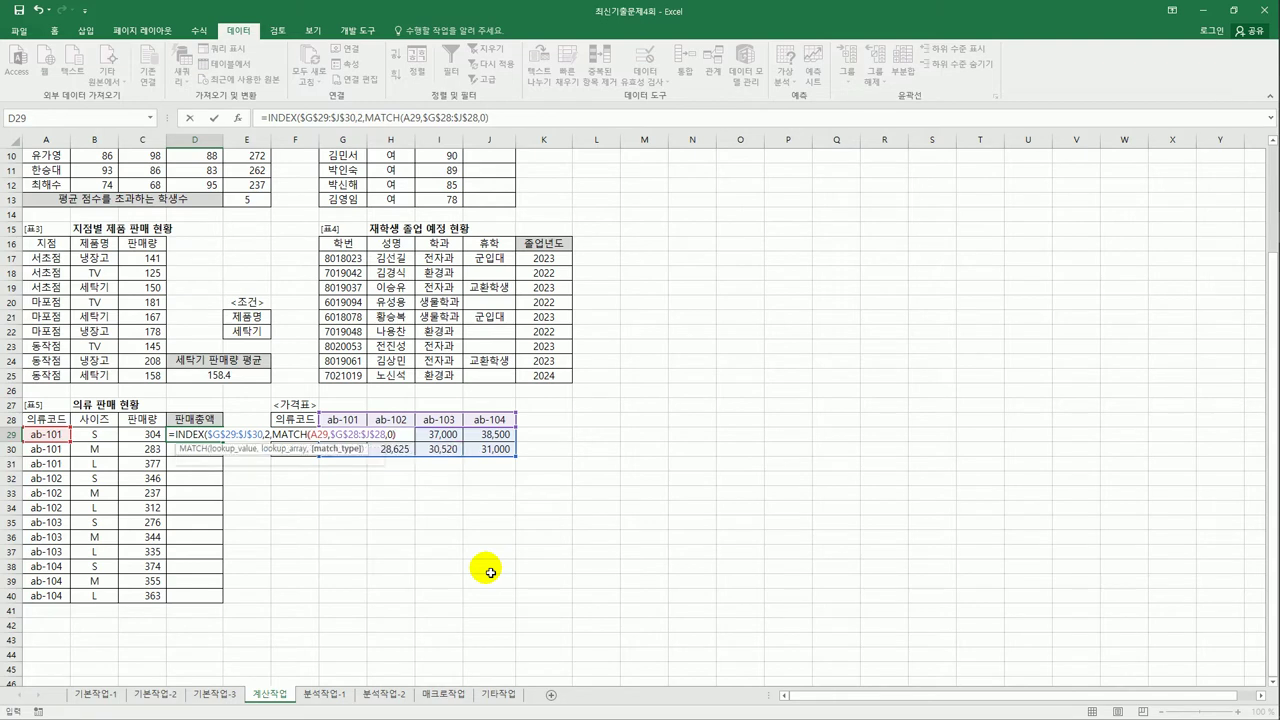
text())
key(Return)
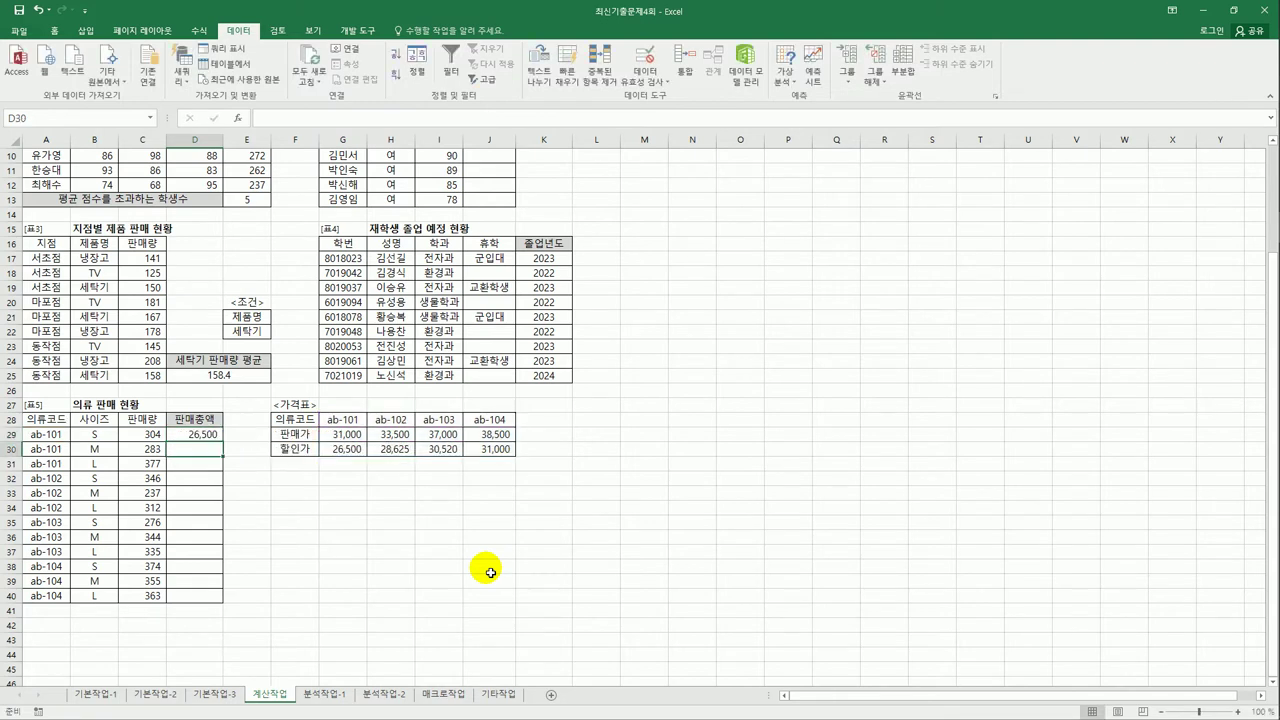
Step: Check the D29 result against the 할인가 for ab-101 in the 가격표
key(Up)
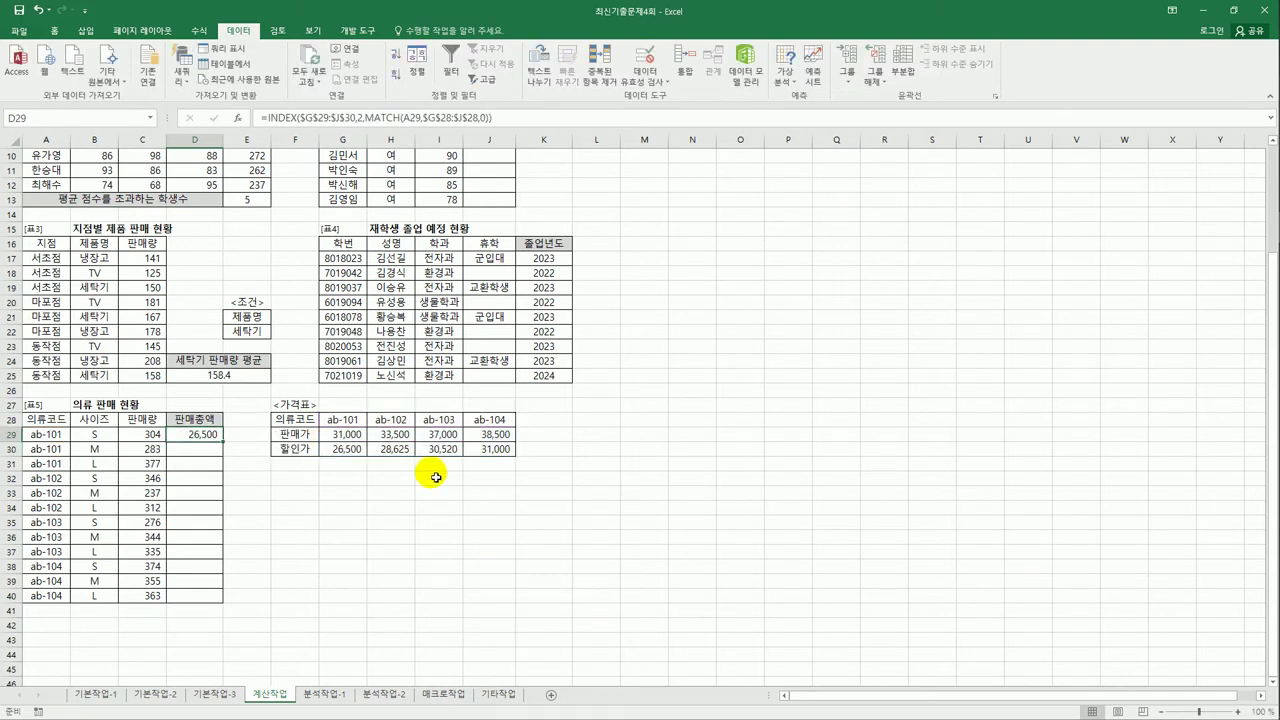
click(340, 420)
click(337, 452)
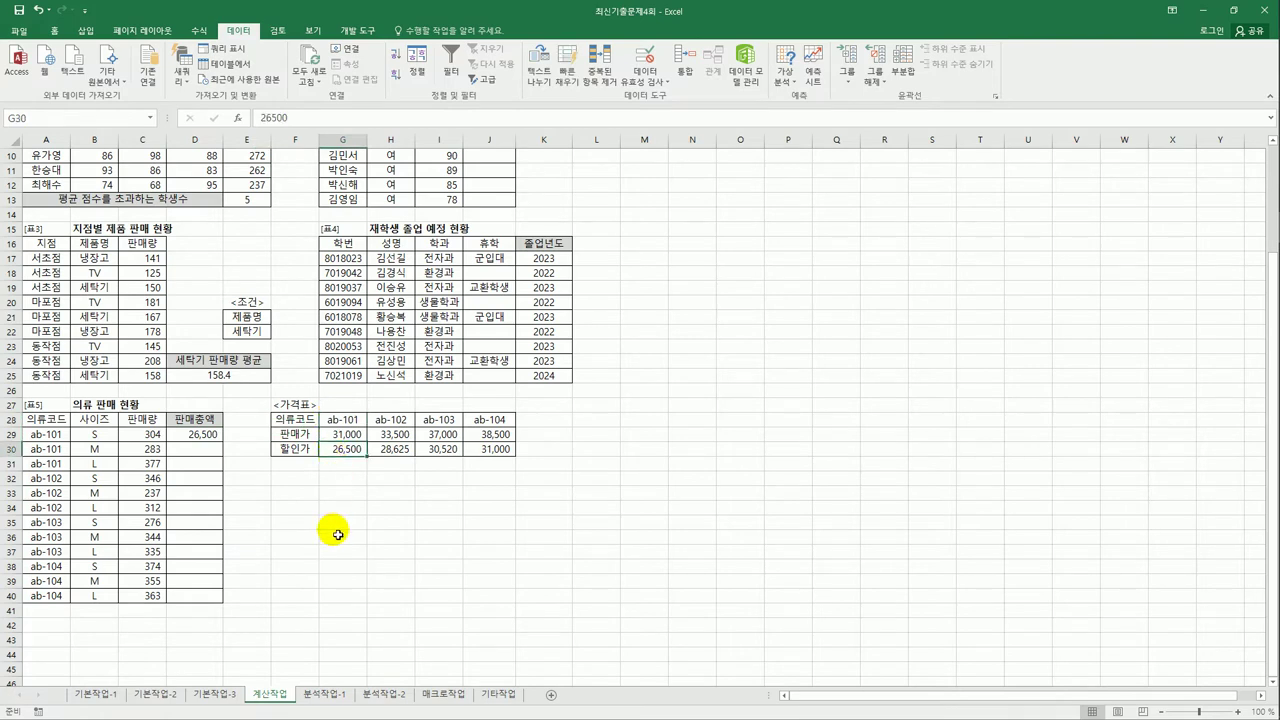
mouse_move(337, 434)
mouse_down()
mouse_move(511, 448)
mouse_move(494, 457)
mouse_up()
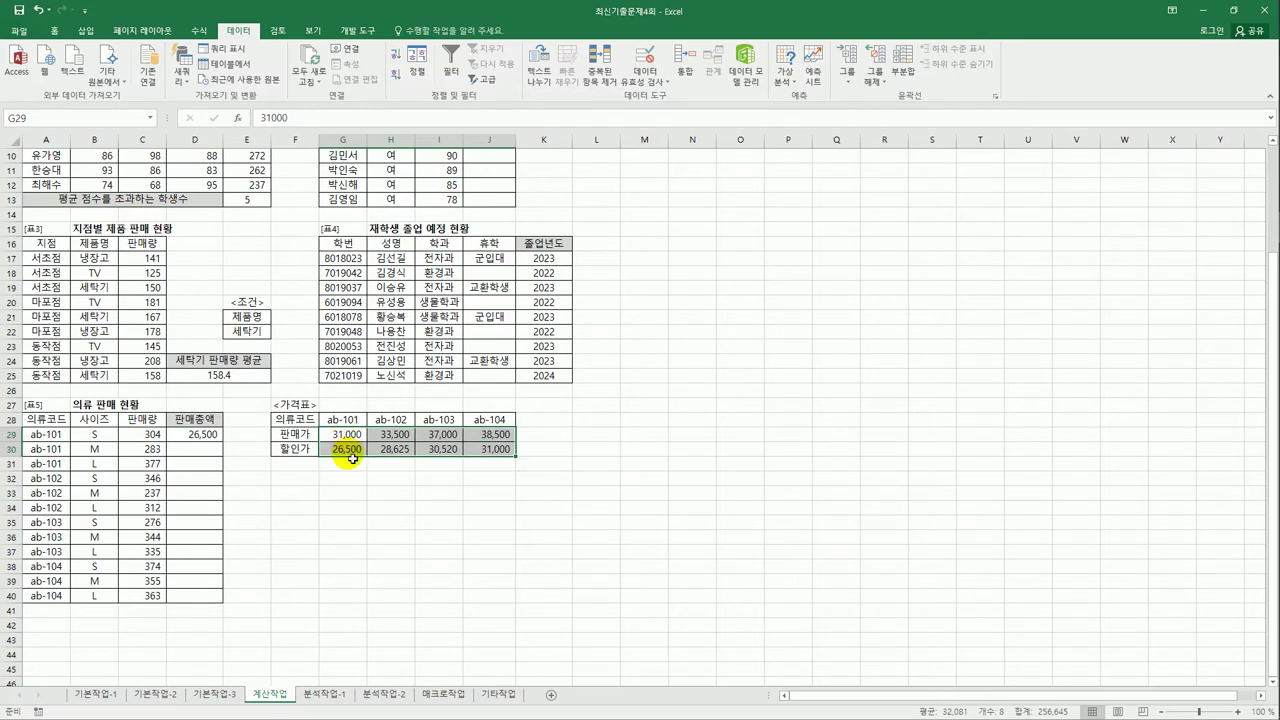
click(347, 449)
Step: Fill the INDEX/MATCH formula from D29 down the 판매총액 column to D40 and check the ab-104 result in D38
click(214, 434)
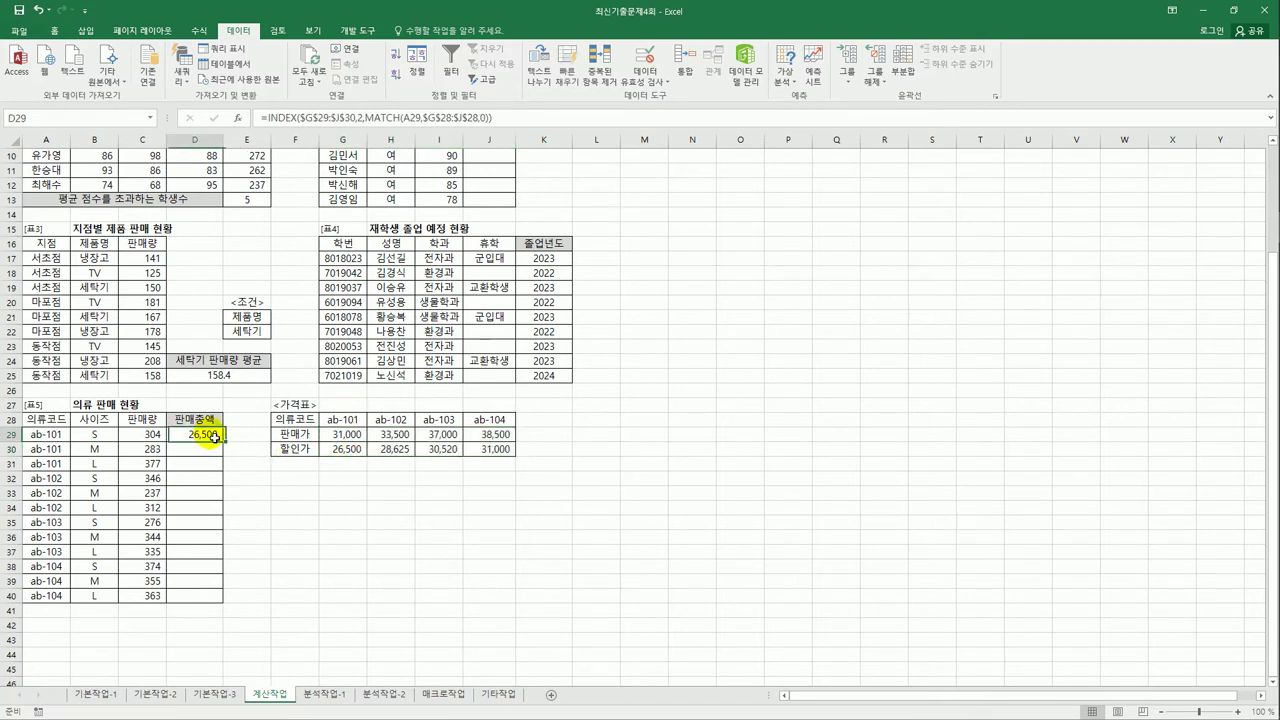
drag(222, 442, 214, 603)
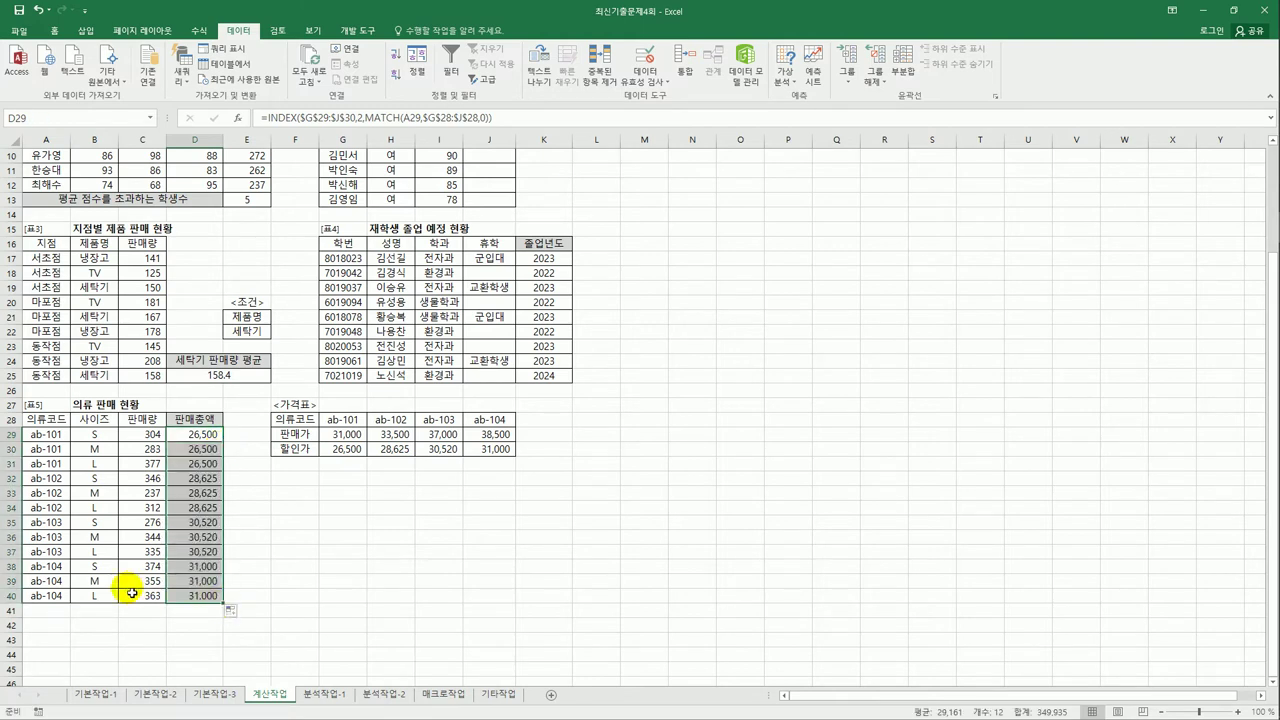
click(200, 567)
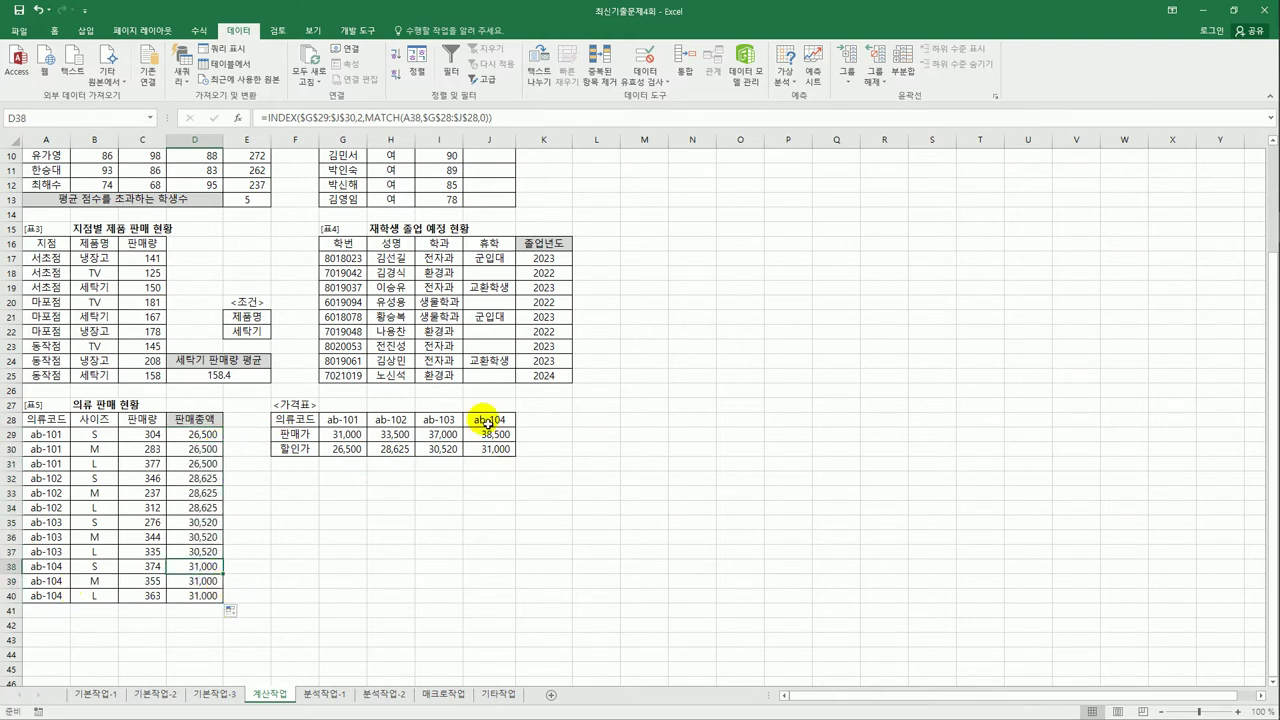
Step: Multiply the D29 formula by the 판매량 by adding *C29 at its end
click(200, 435)
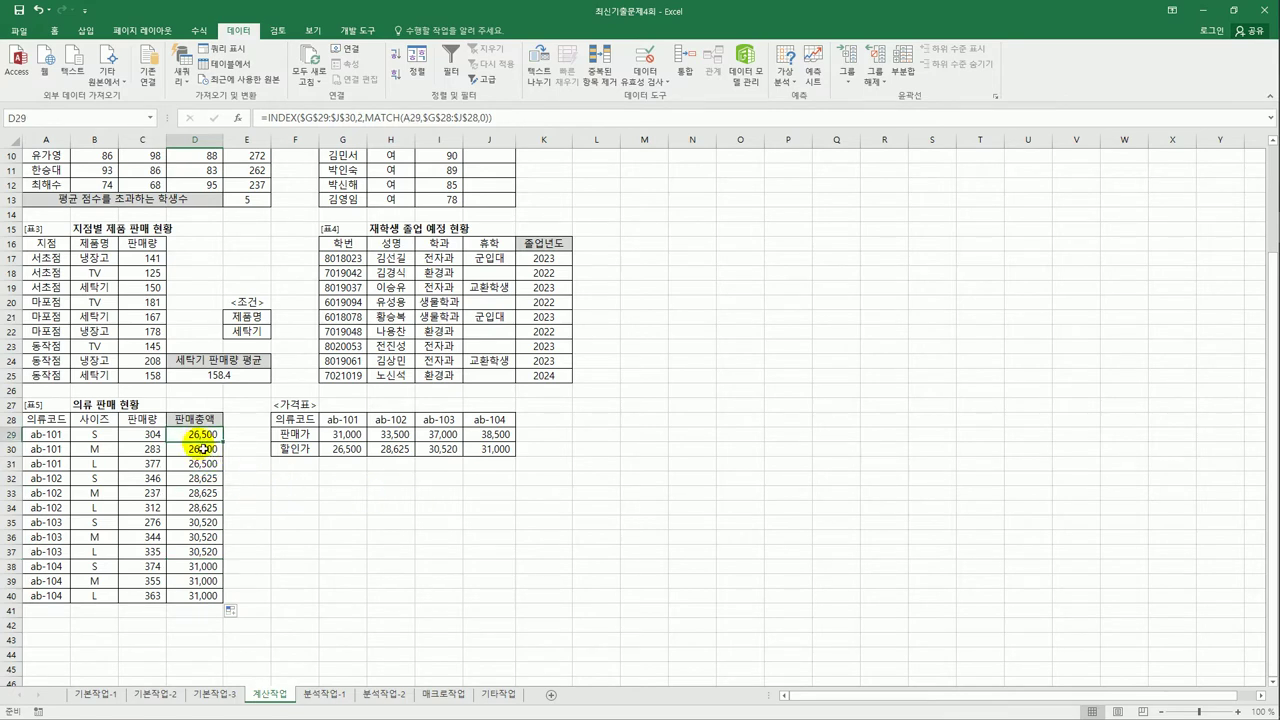
click(510, 120)
text(*)
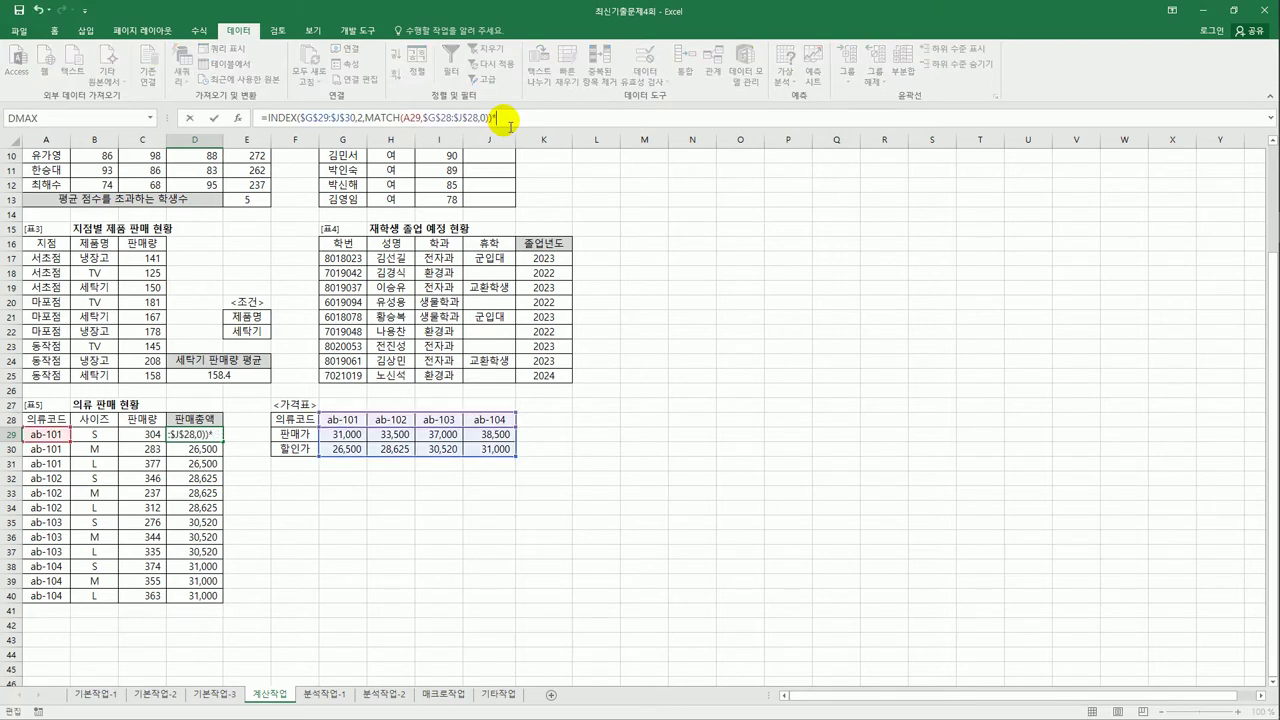
click(160, 436)
key(Return)
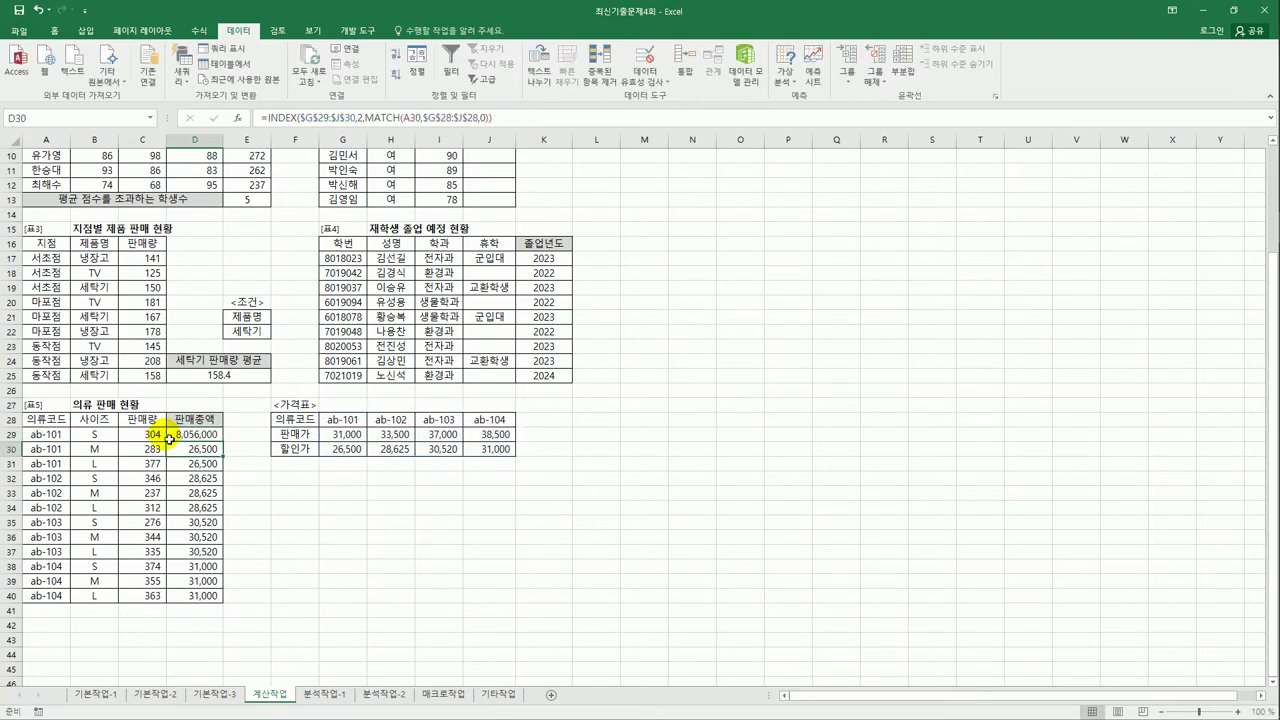
Step: Fill the extended 판매총액 formula down to D40 and autofit the width of column D
click(195, 434)
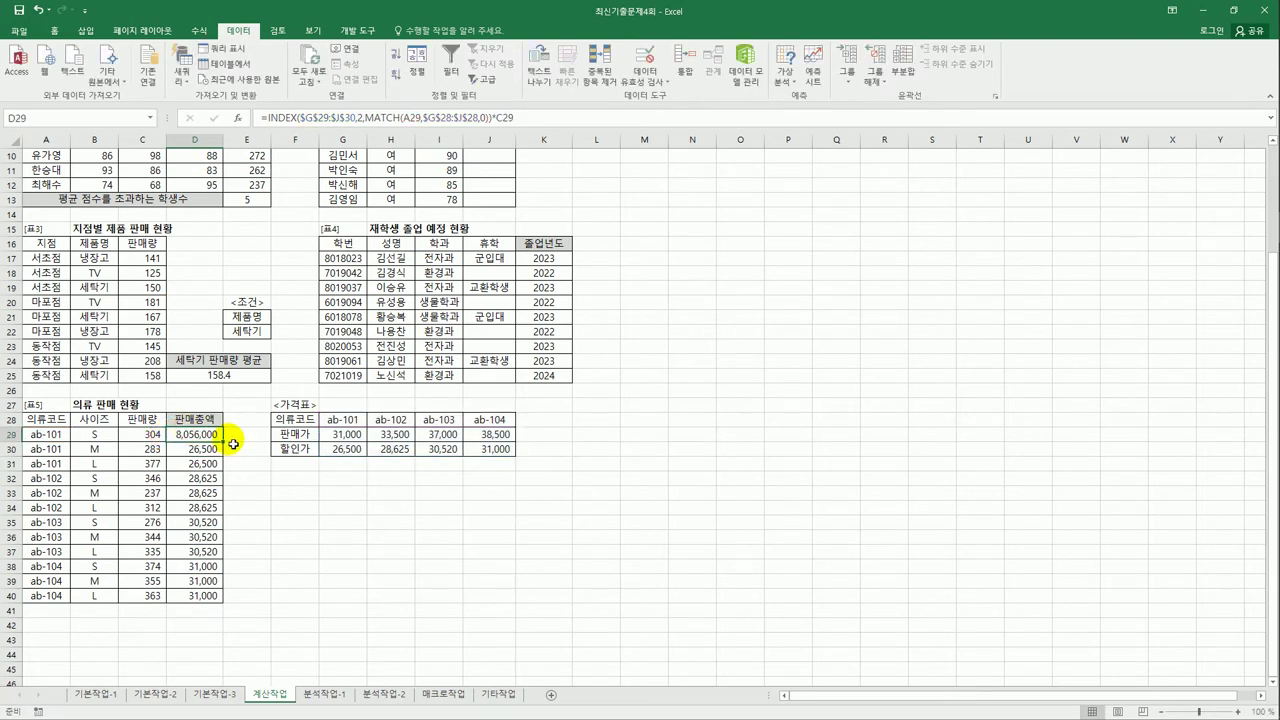
drag(224, 441, 227, 600)
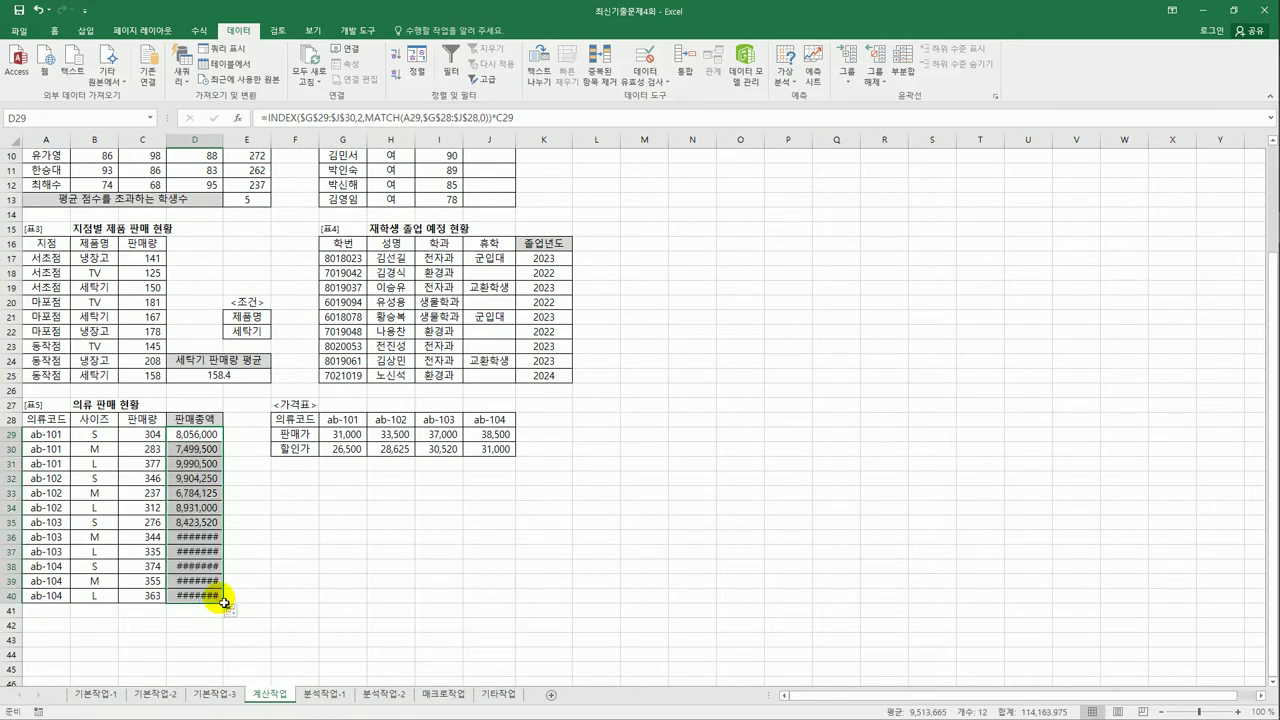
double_click(222, 140)
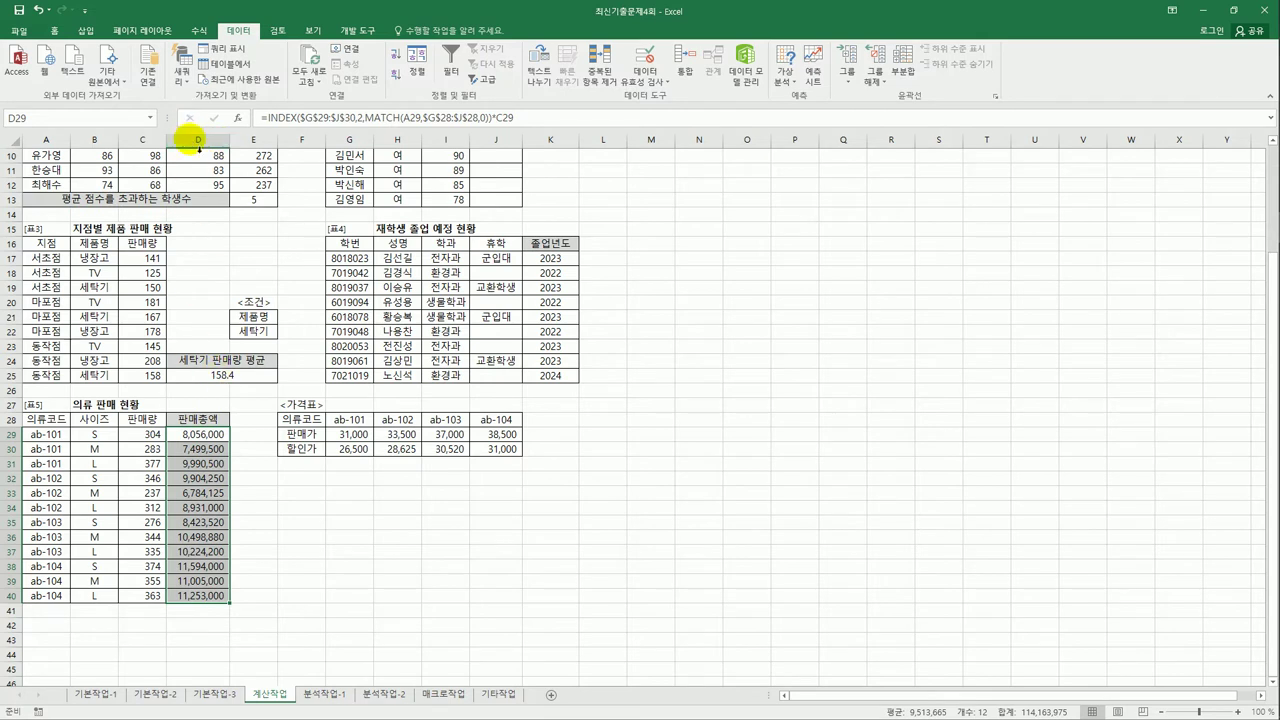
click(221, 598)
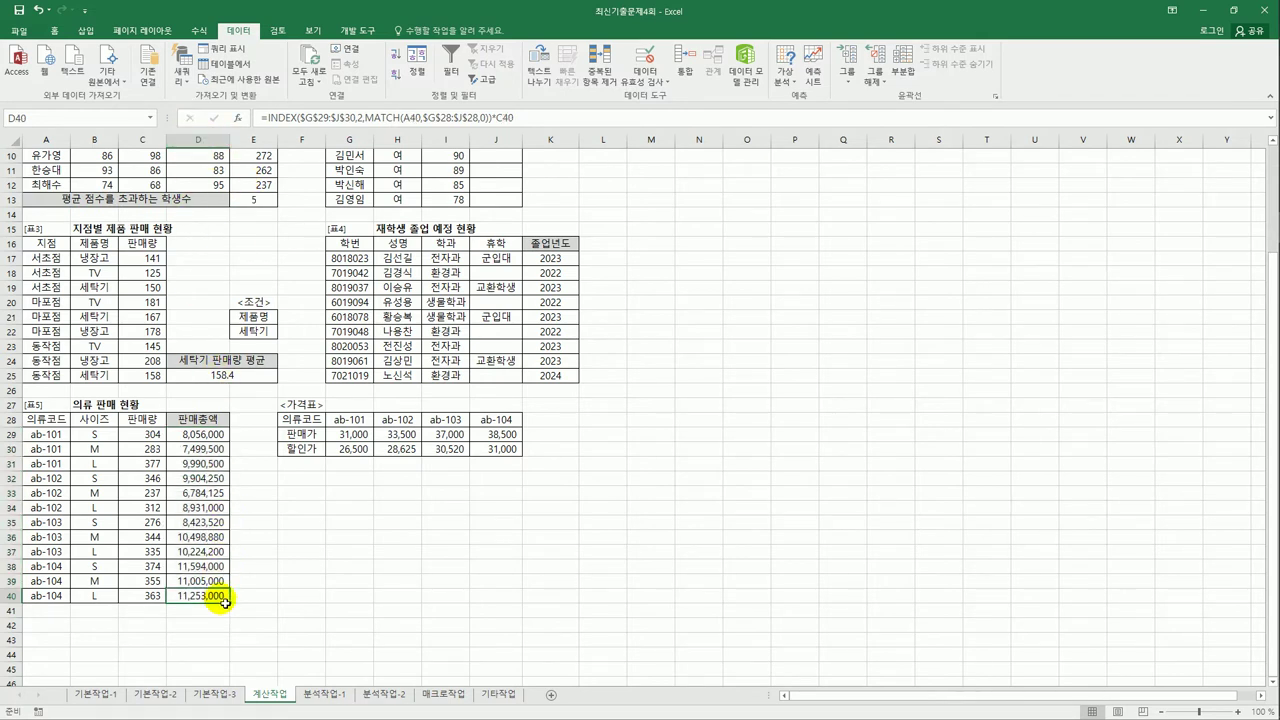
Step: Switch to the 분석작업-1 sheet and sort the 영업부 사원별 실적 현황 table by 부서명 in ascending order
click(324, 694)
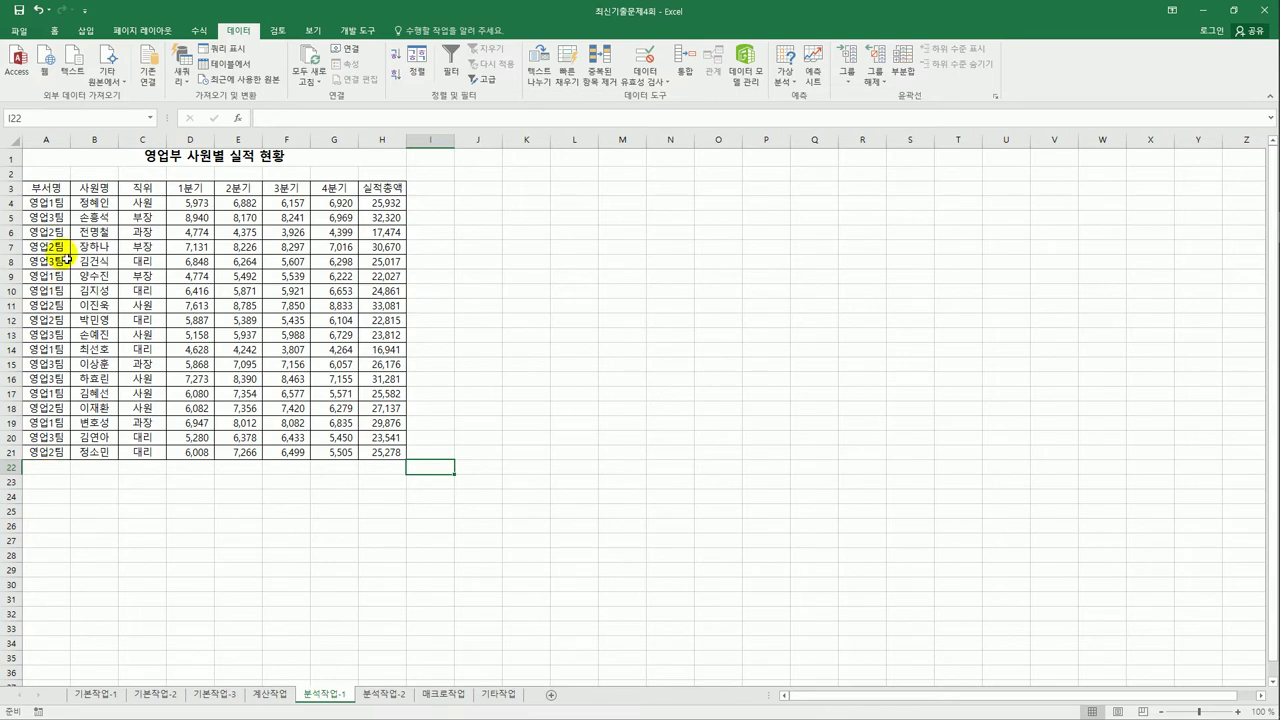
click(50, 191)
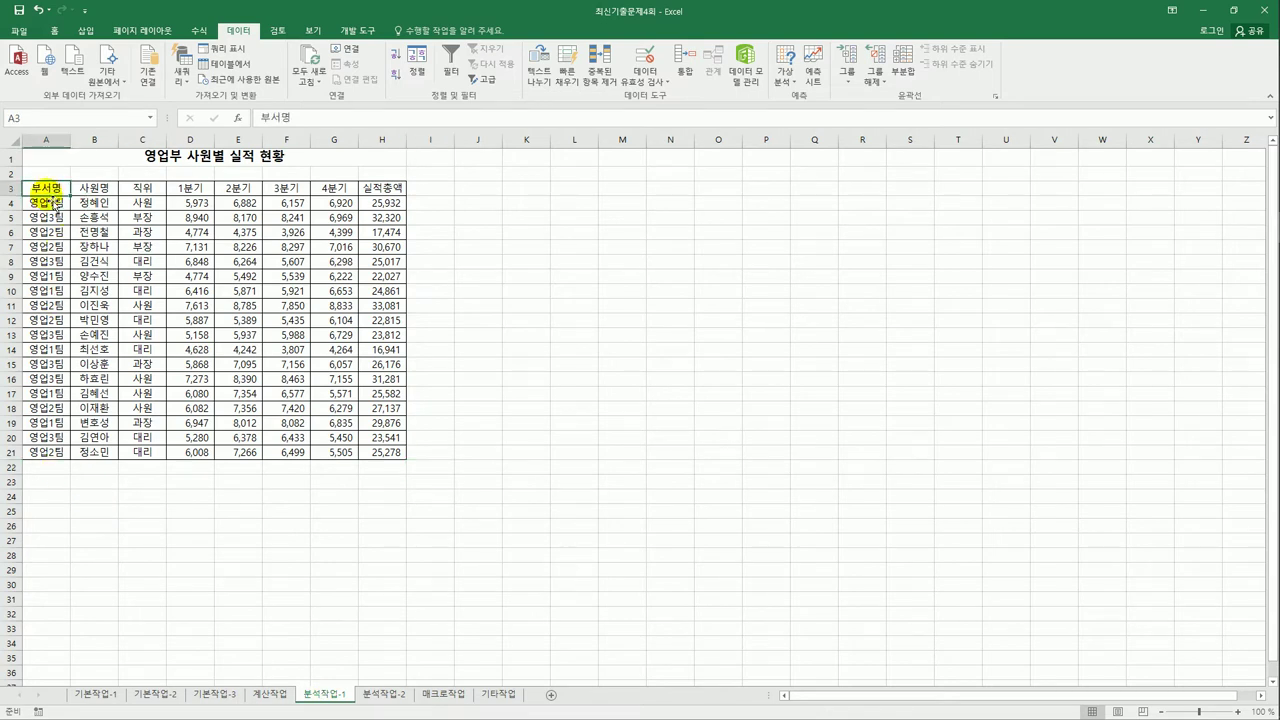
click(46, 408)
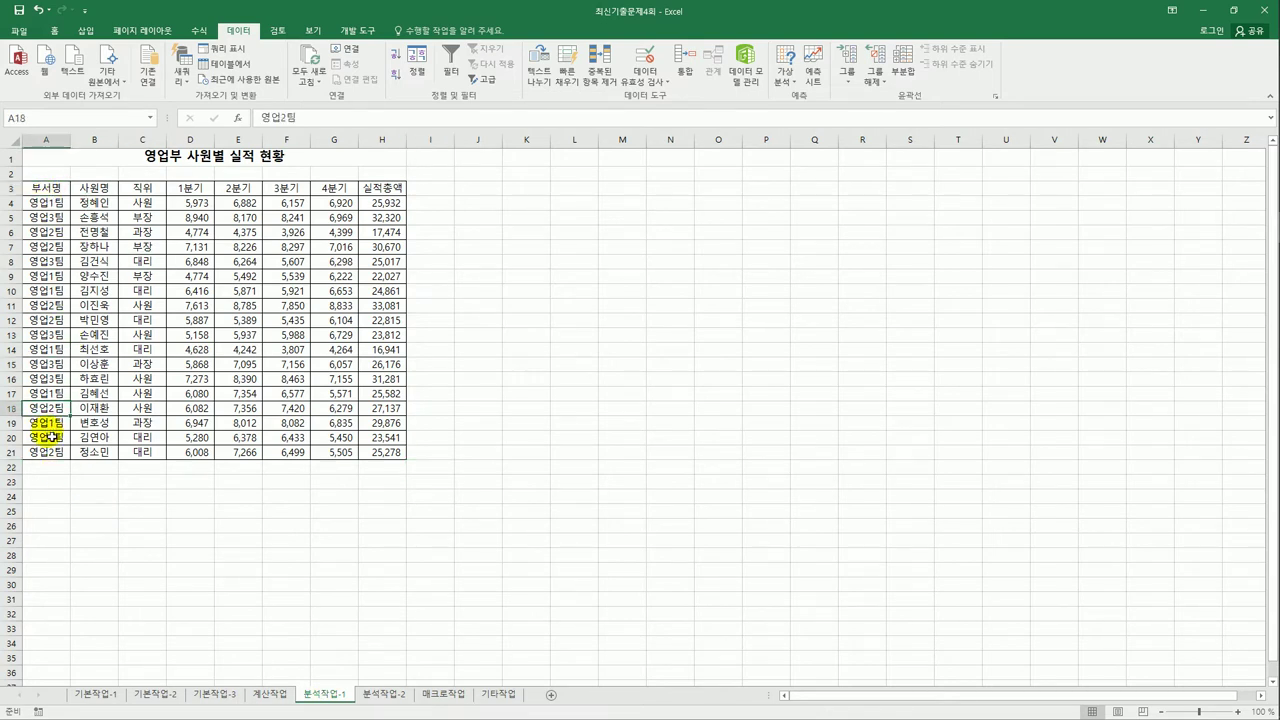
click(47, 437)
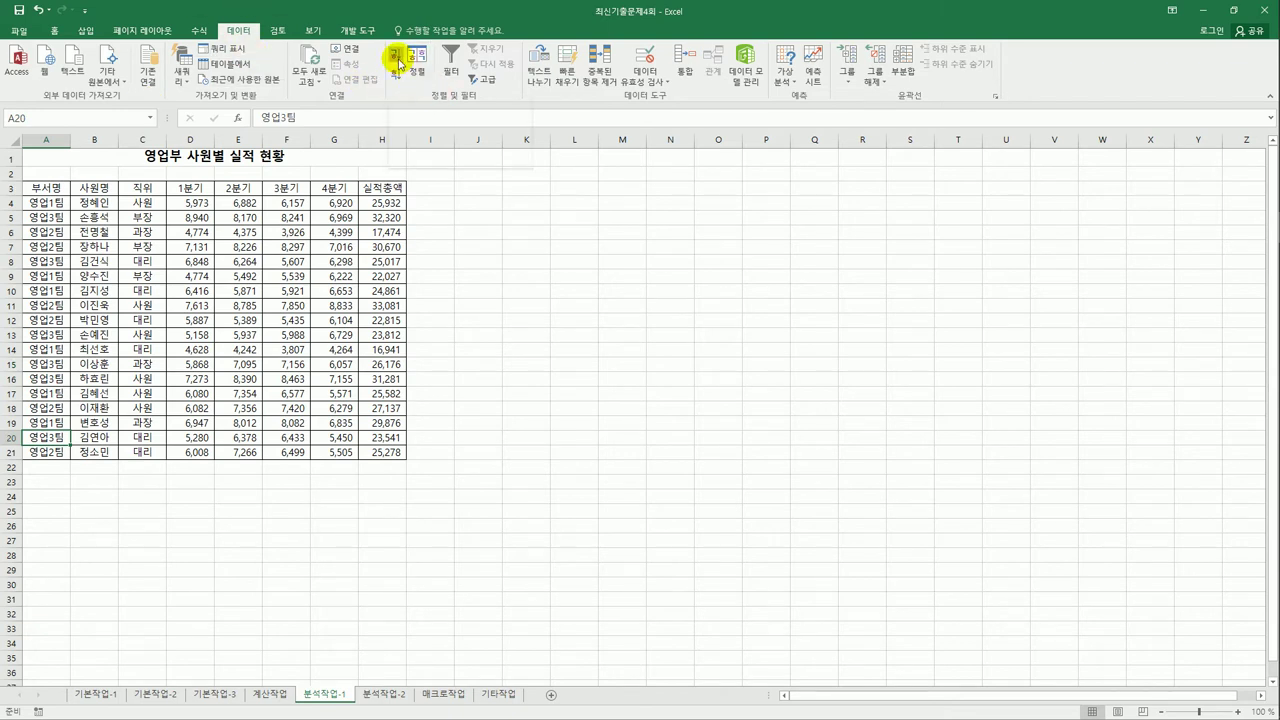
click(398, 62)
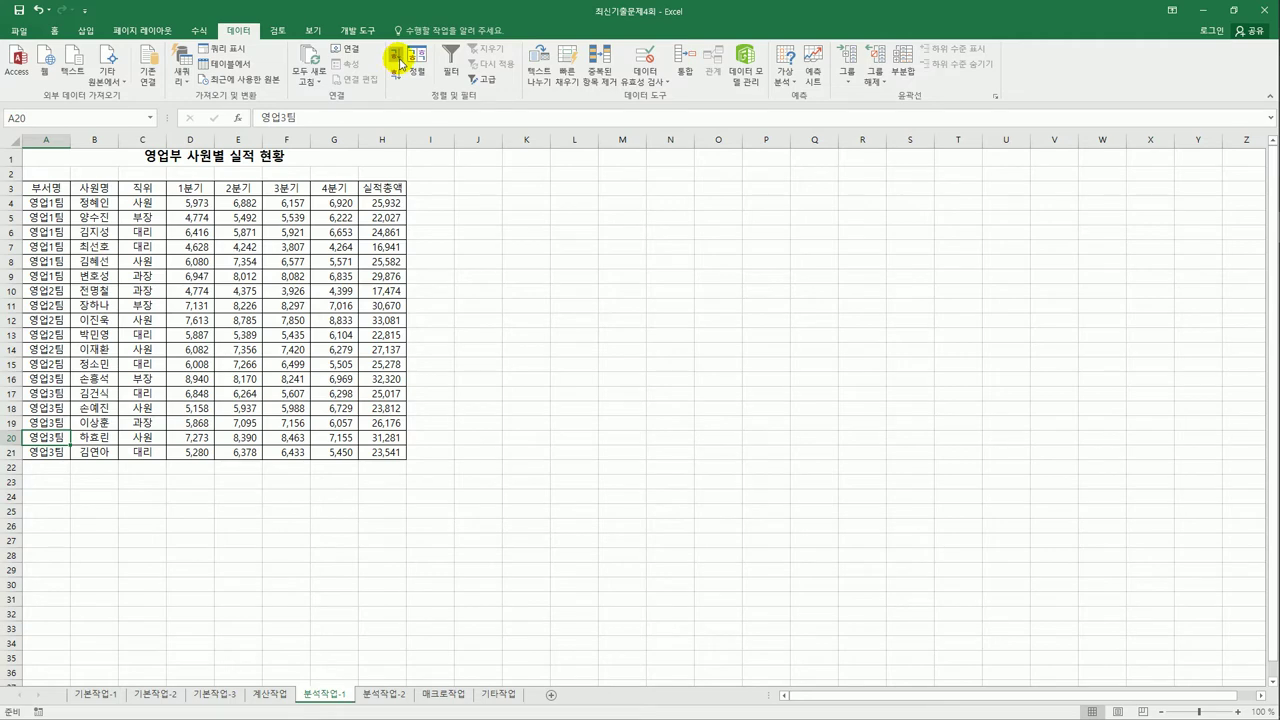
Step: Add subtotals by 부서명 that show the 최소값 of 1분기, 2분기, 3분기 and 4분기, and autofit column A
click(903, 66)
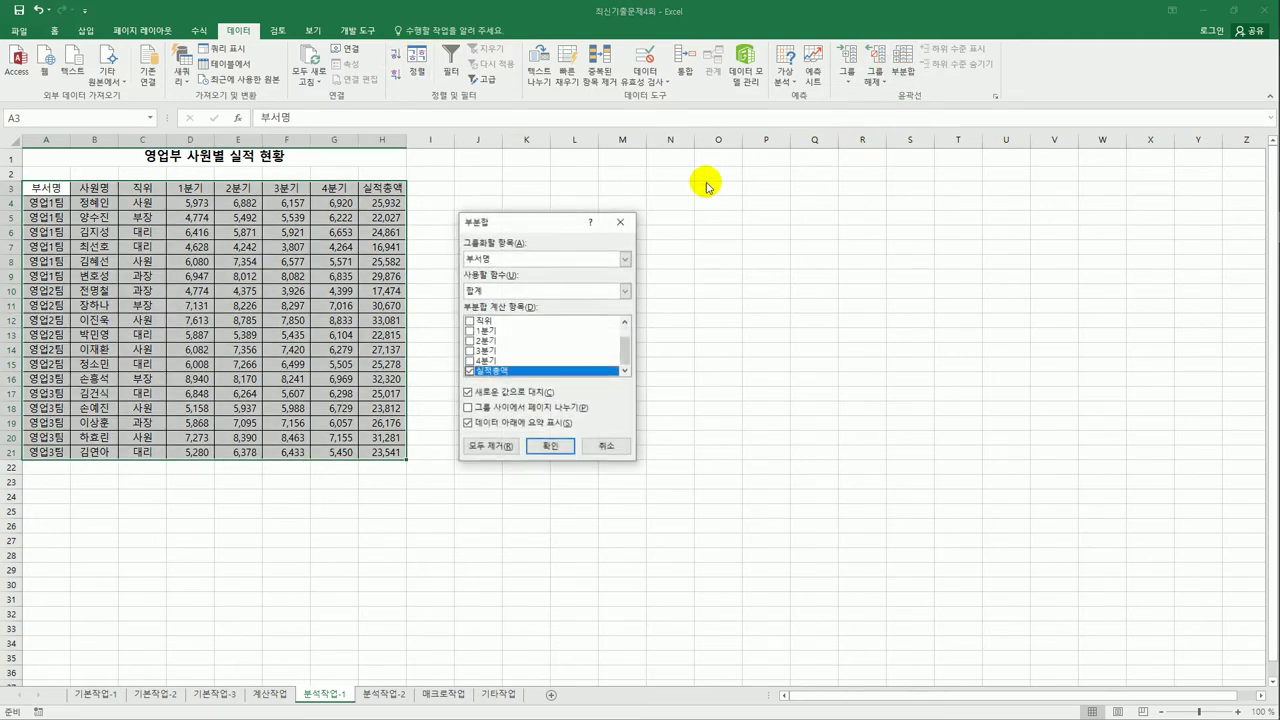
drag(543, 216, 660, 190)
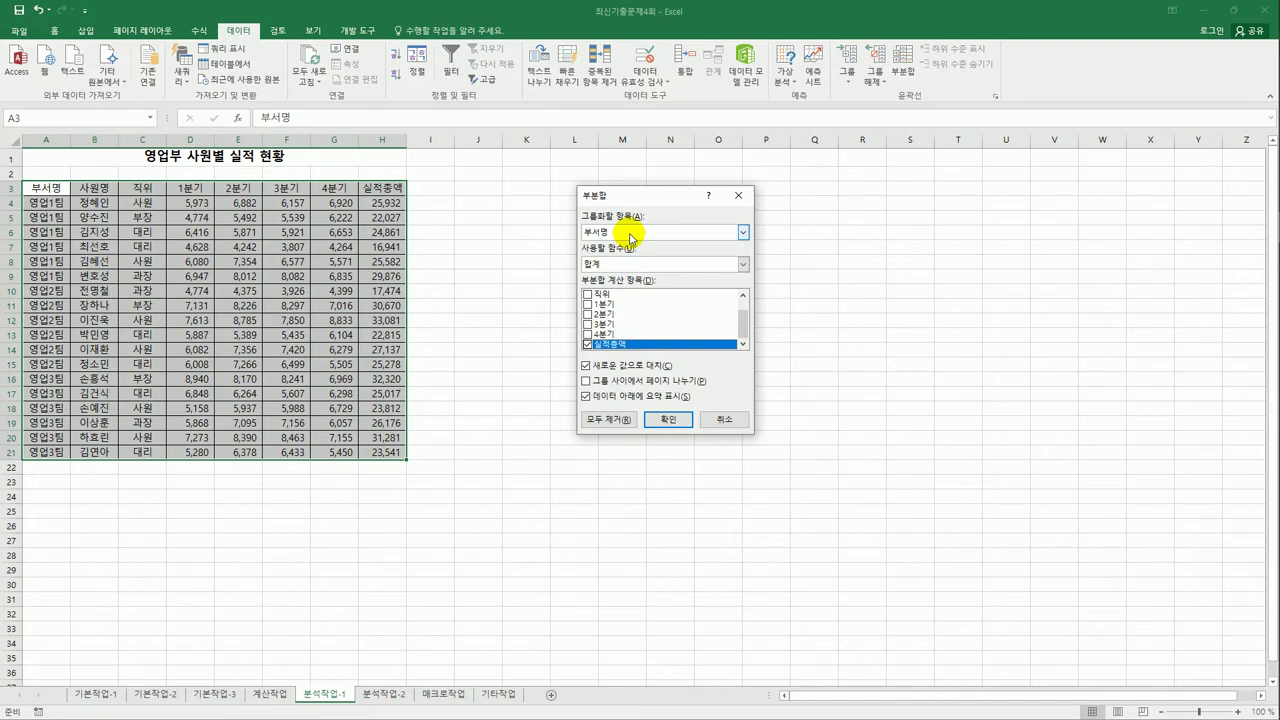
click(630, 262)
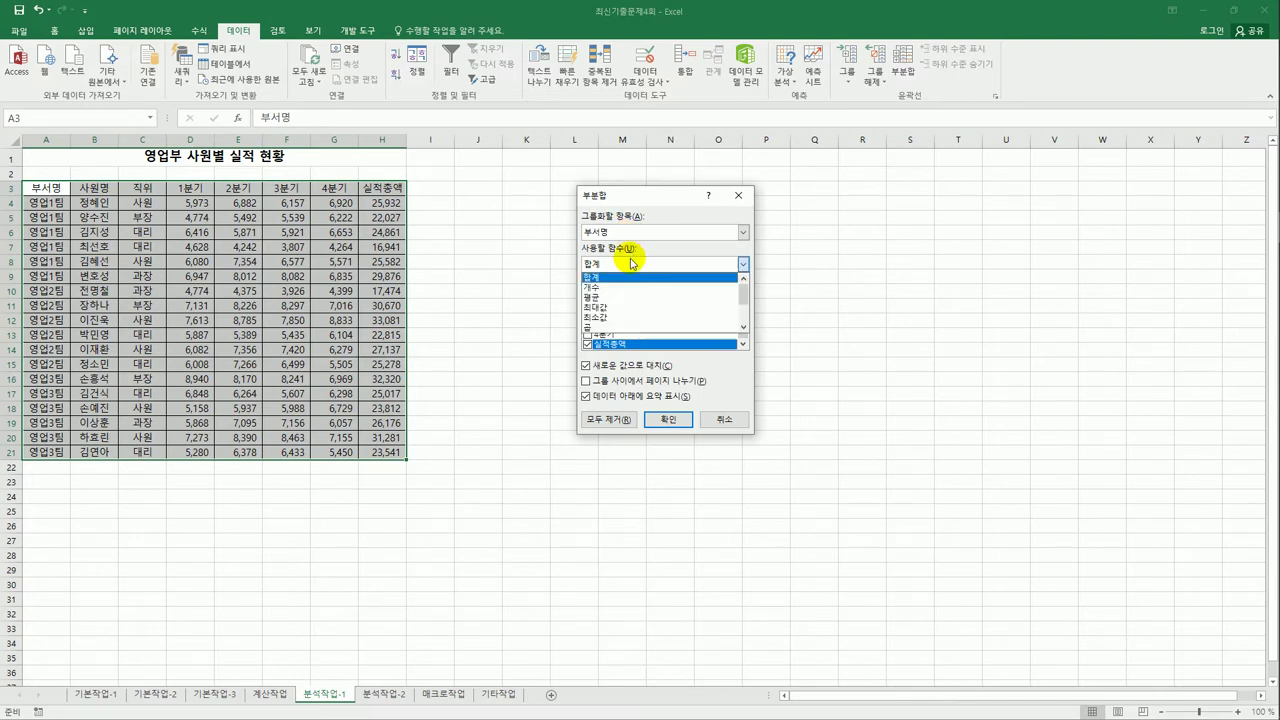
click(619, 322)
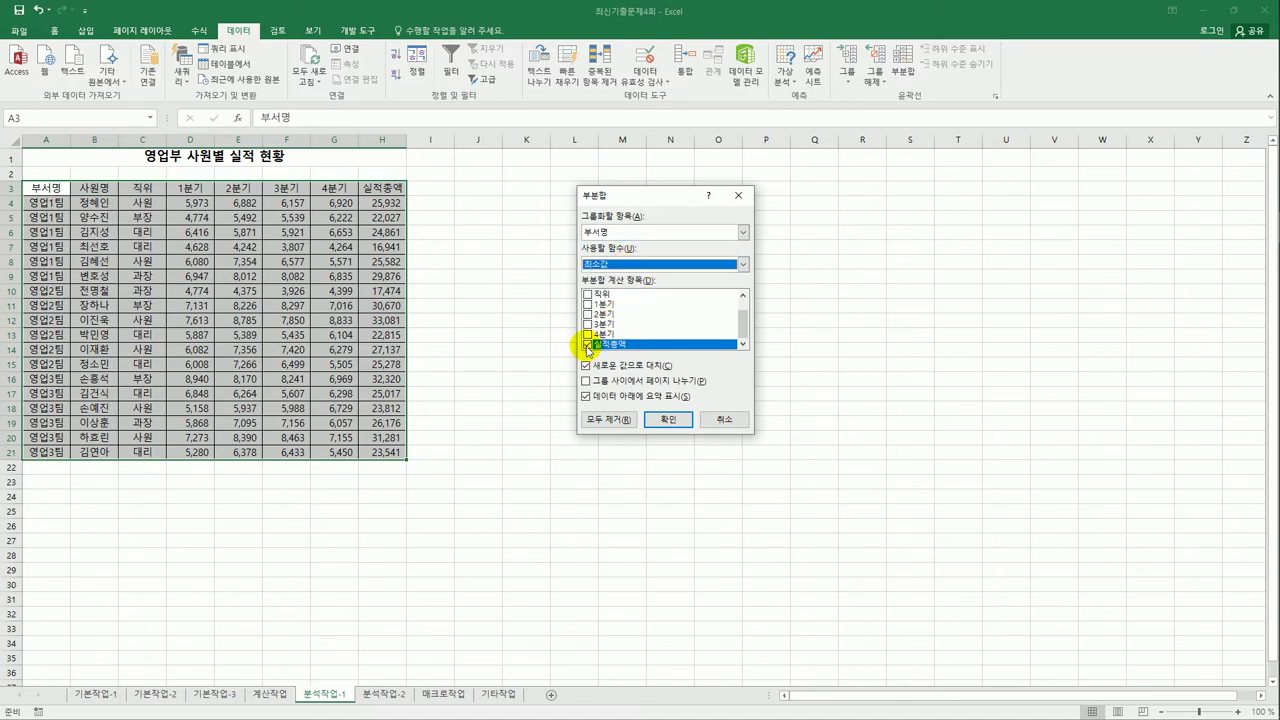
click(587, 344)
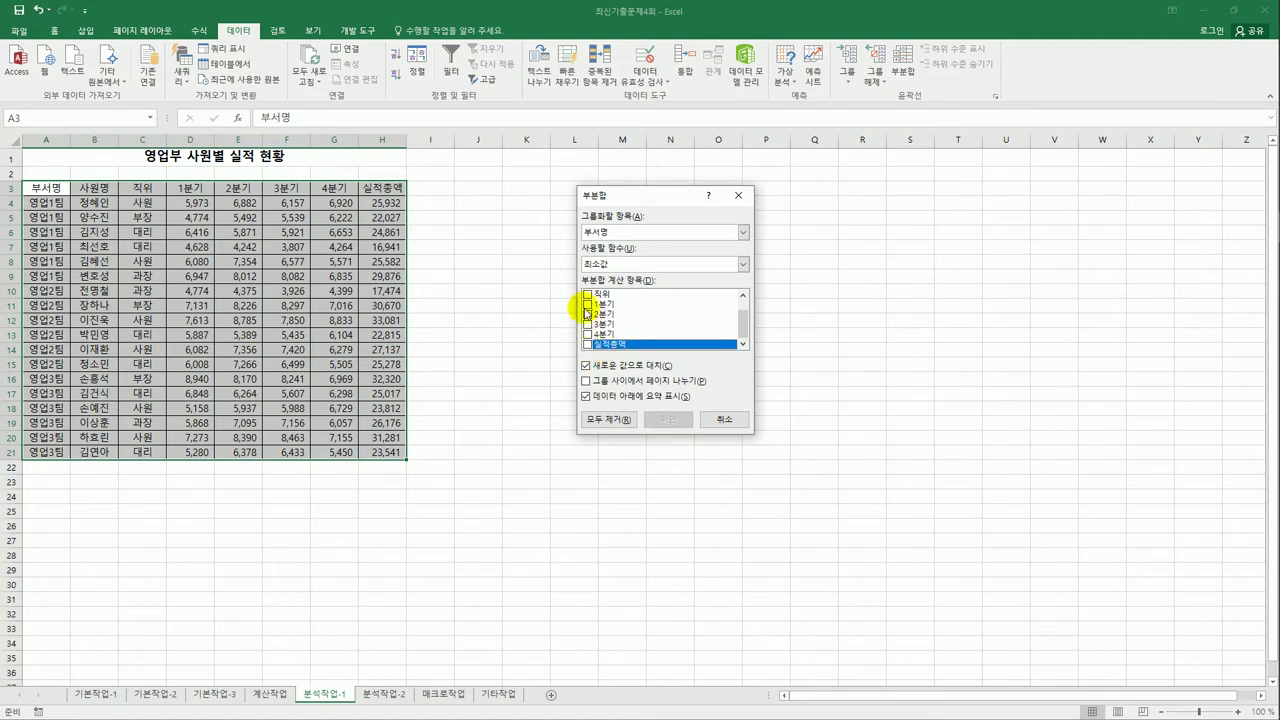
click(587, 304)
click(587, 314)
click(587, 324)
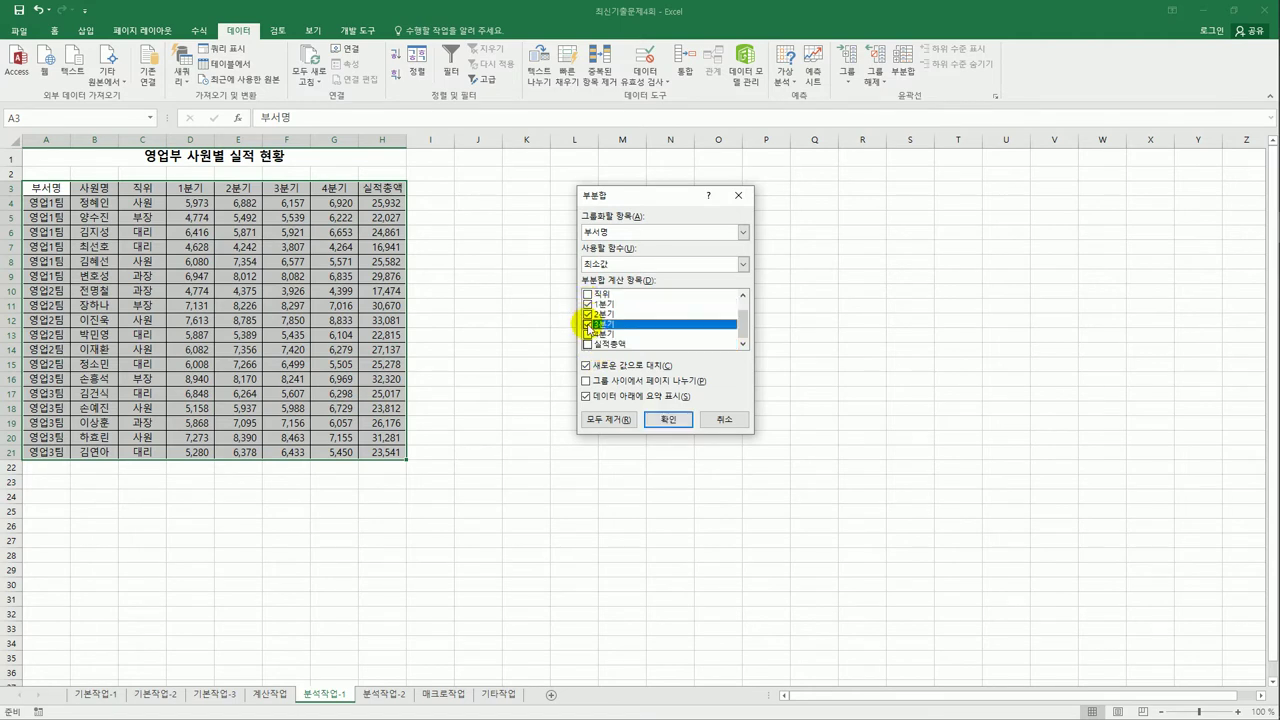
click(587, 334)
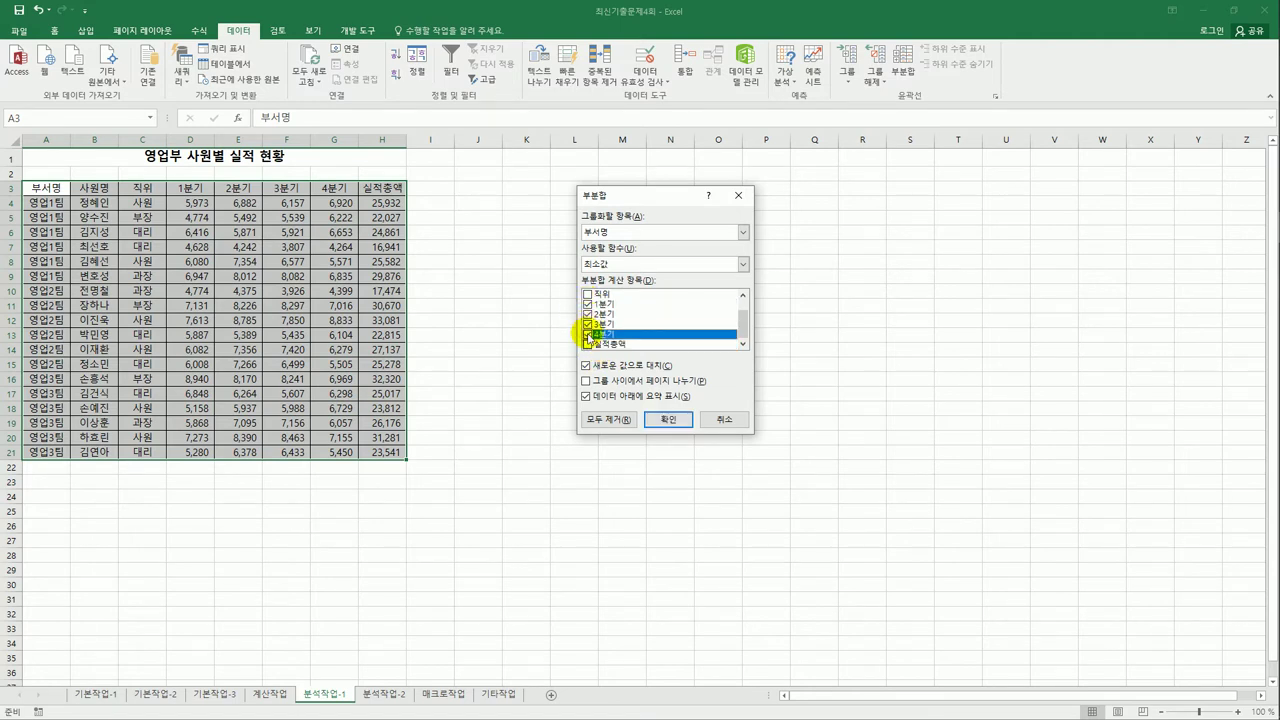
click(668, 419)
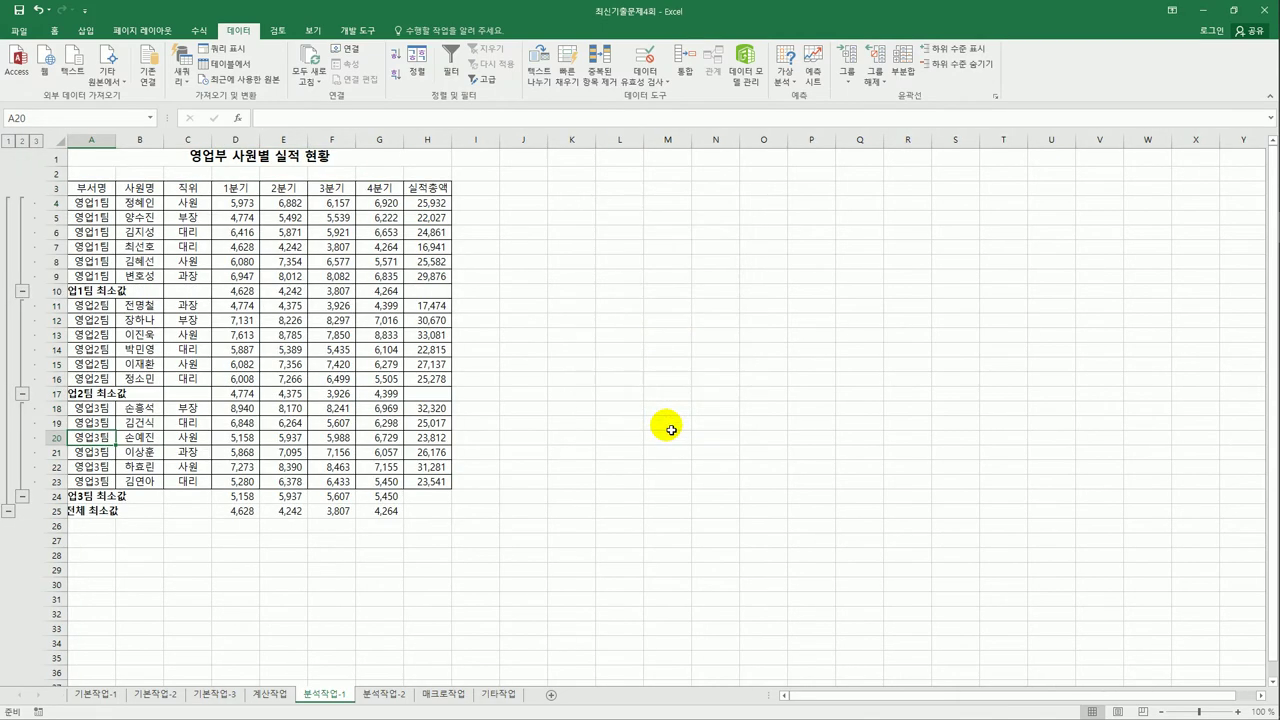
double_click(116, 140)
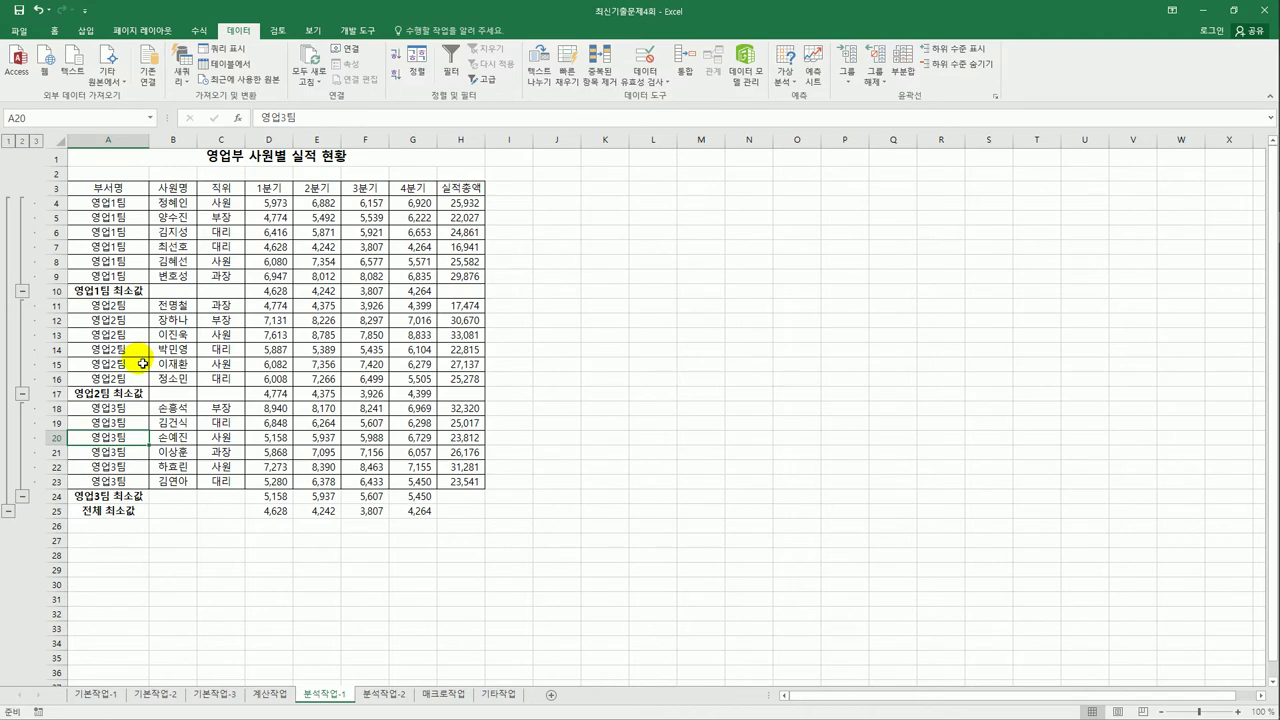
Step: Add a second subtotal by 부서명 with the 평균 of 실적총액 only, without replacing the existing 최소값 subtotals
click(906, 78)
click(645, 264)
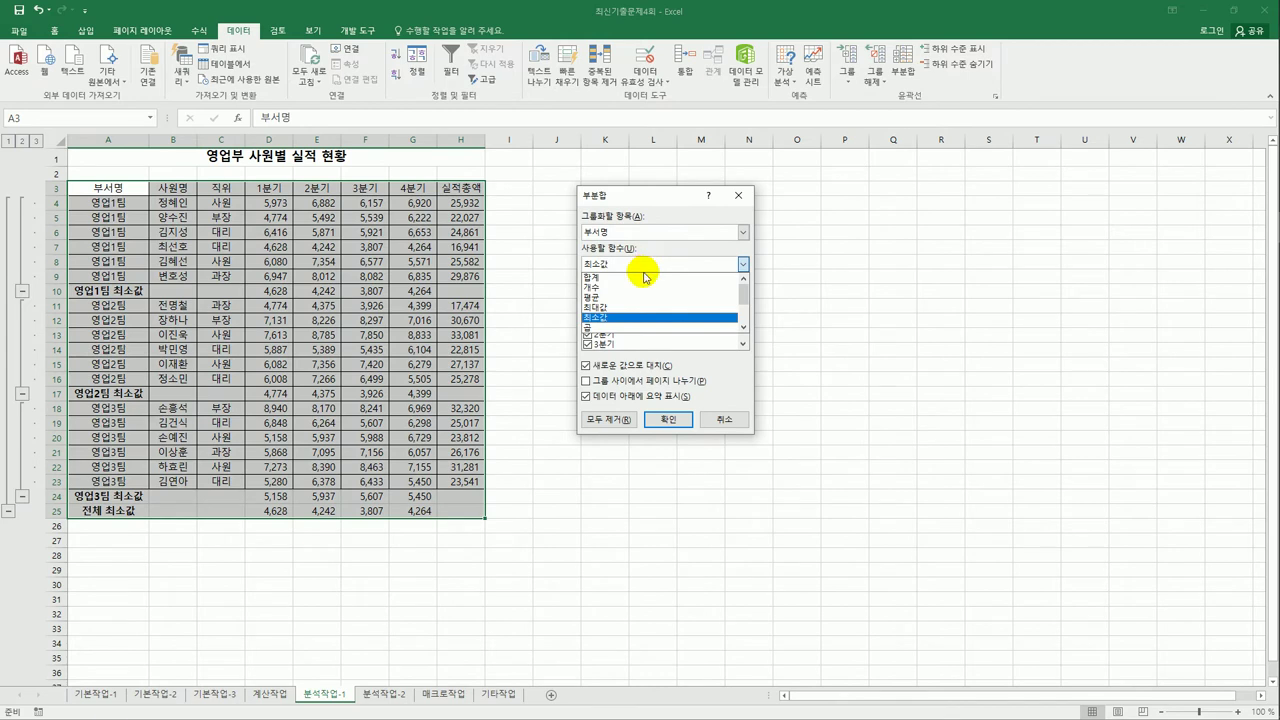
click(640, 297)
click(588, 324)
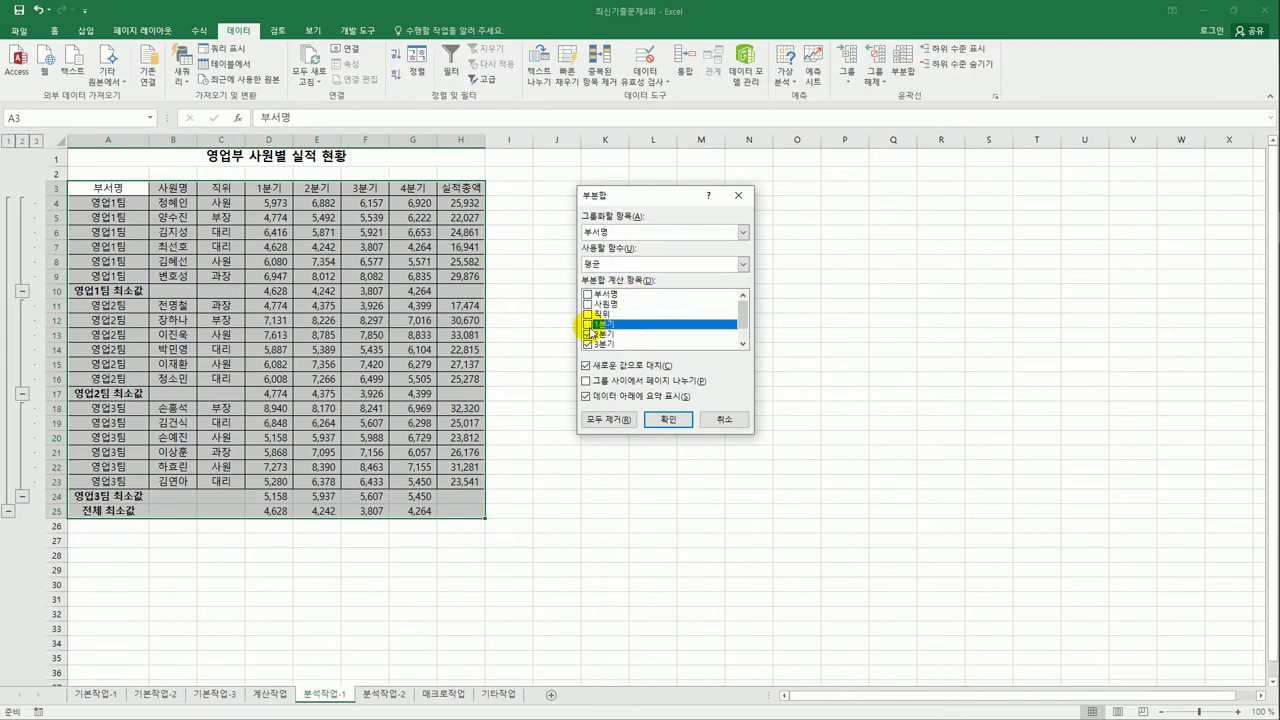
click(587, 334)
click(587, 344)
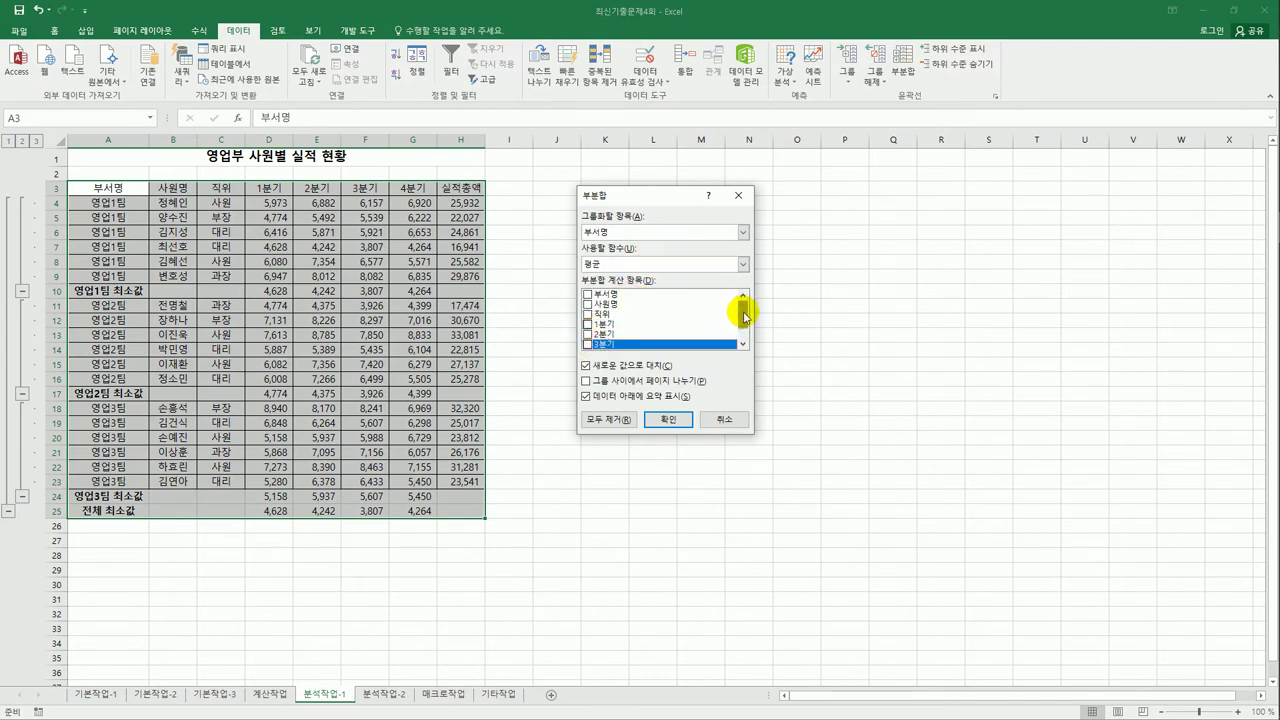
drag(744, 317, 742, 326)
click(587, 334)
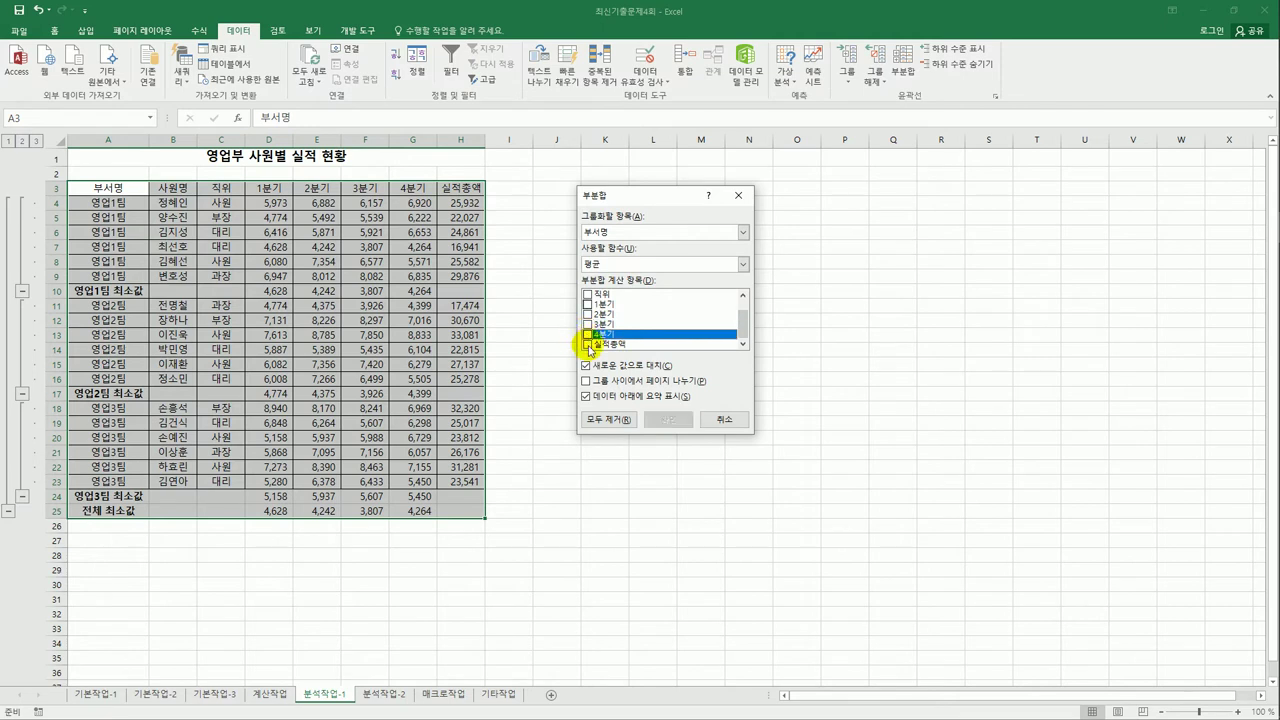
click(588, 344)
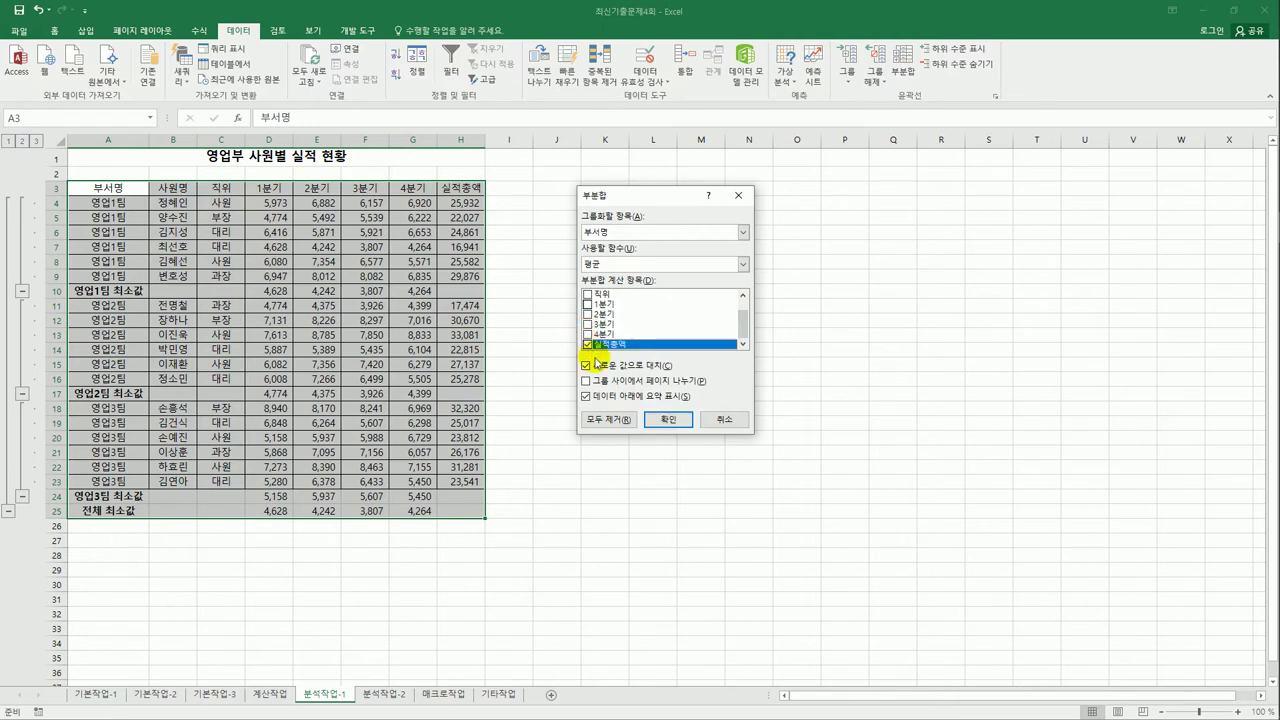
click(587, 365)
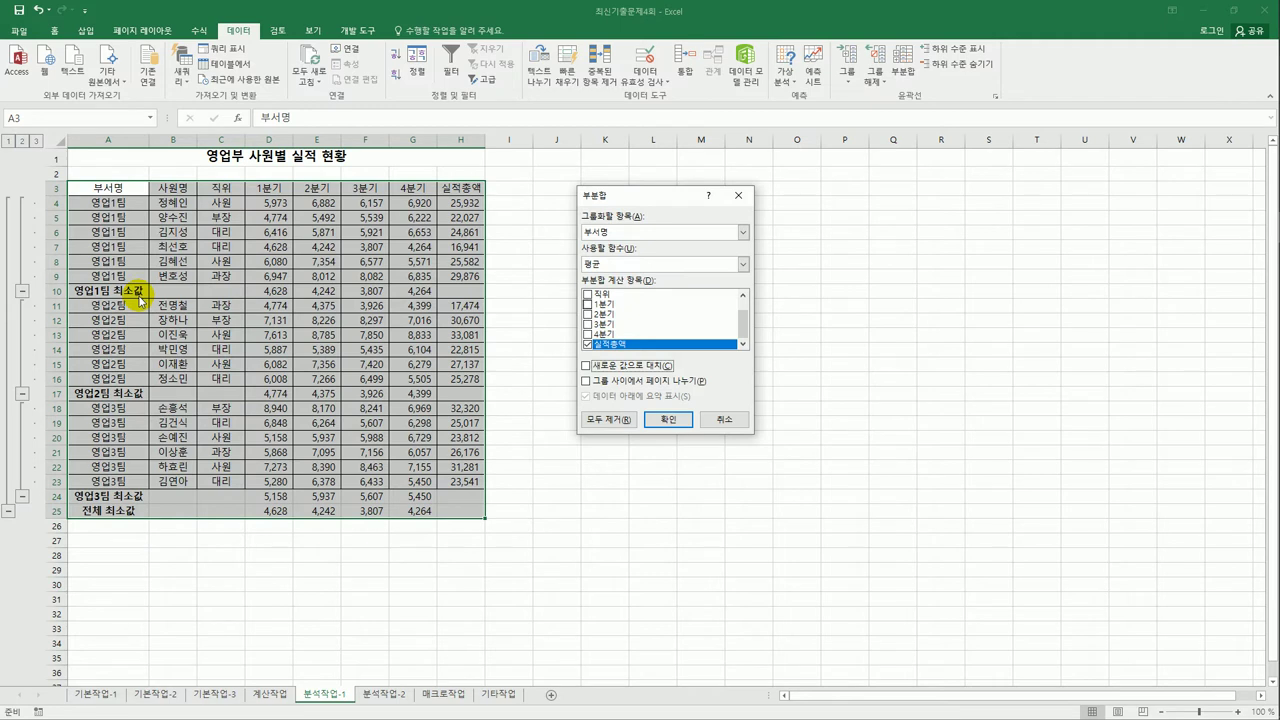
click(660, 421)
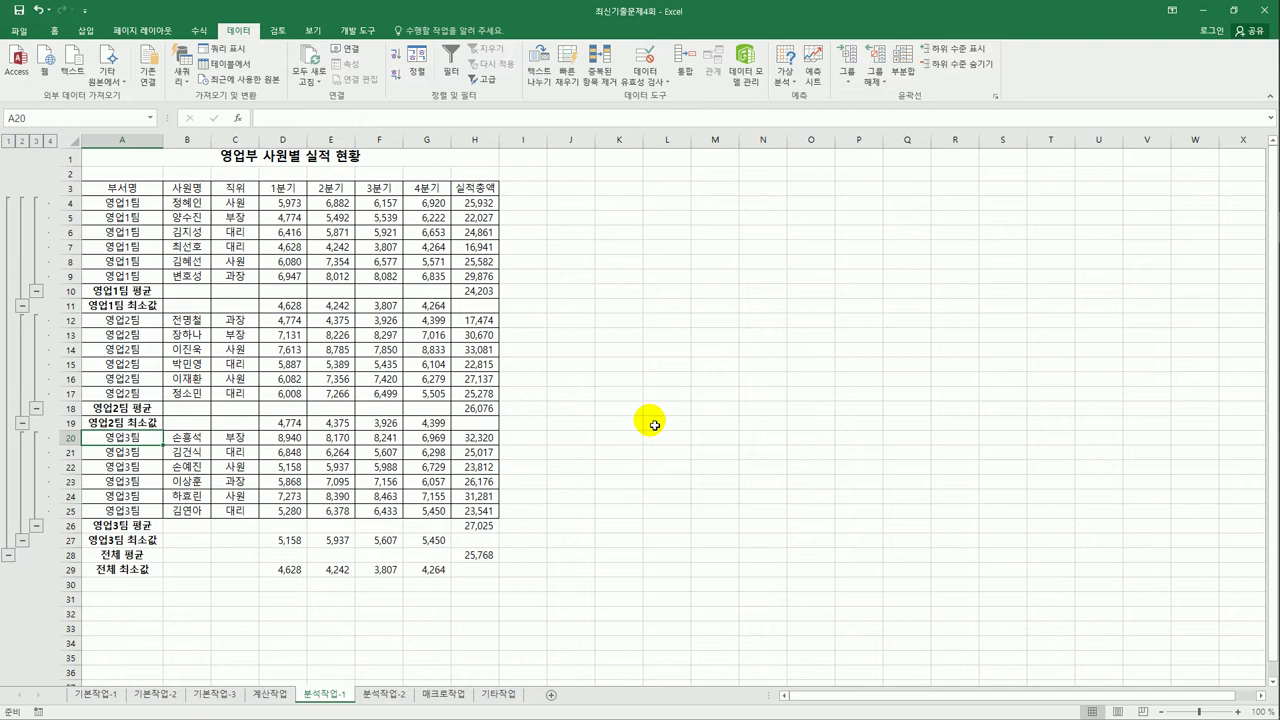
Step: Switch to the 분석작업-2 sheet and examine the 포지션 and 가입년도 columns of the 야구 클럽 회원 현황 table
click(388, 693)
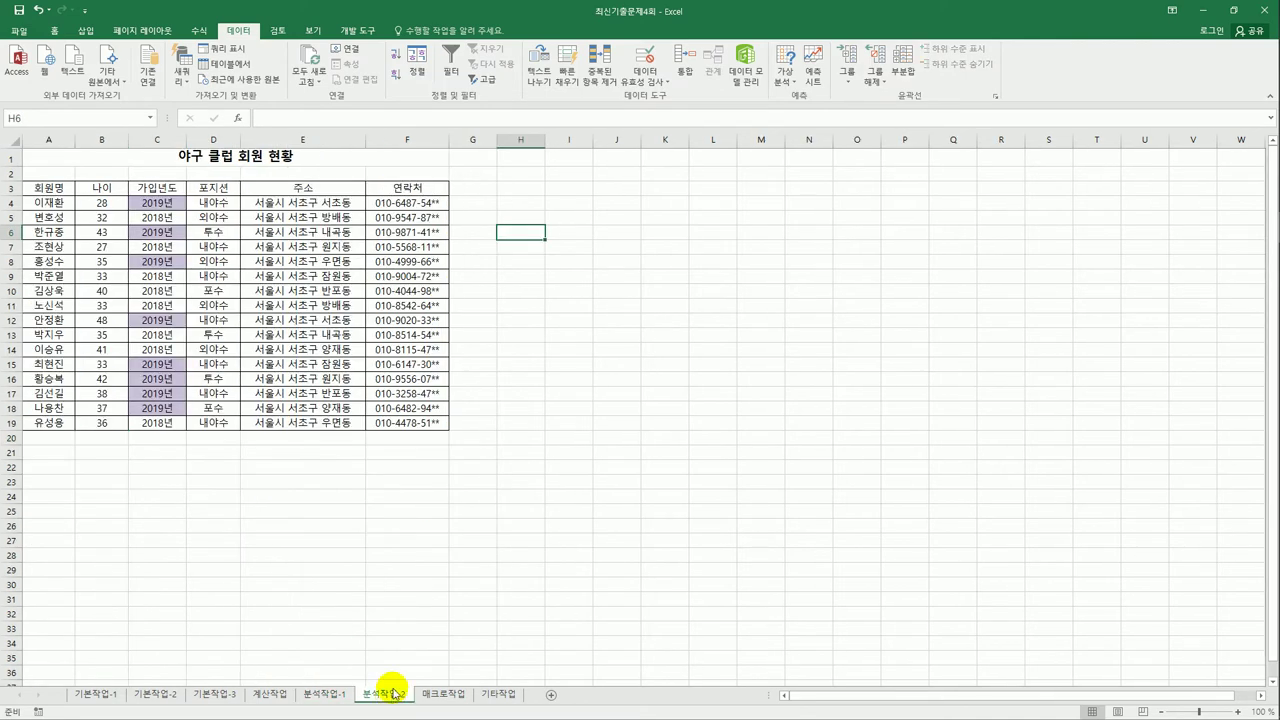
click(385, 380)
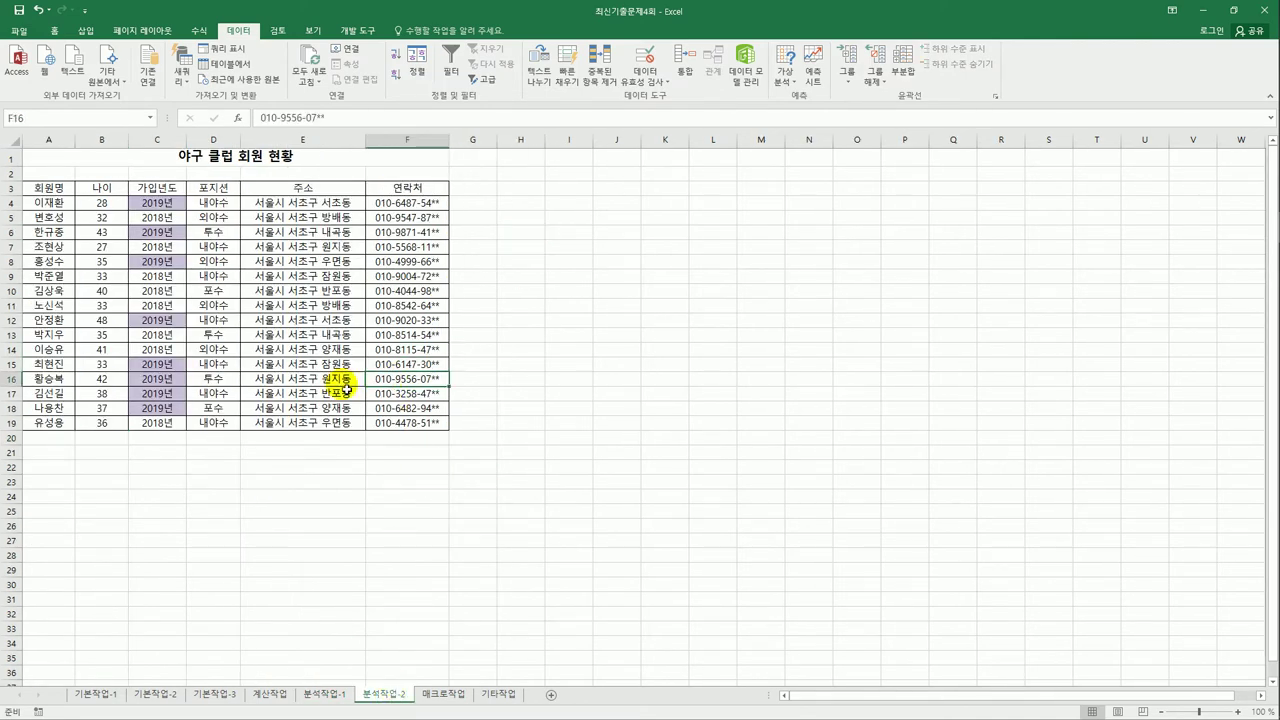
click(220, 190)
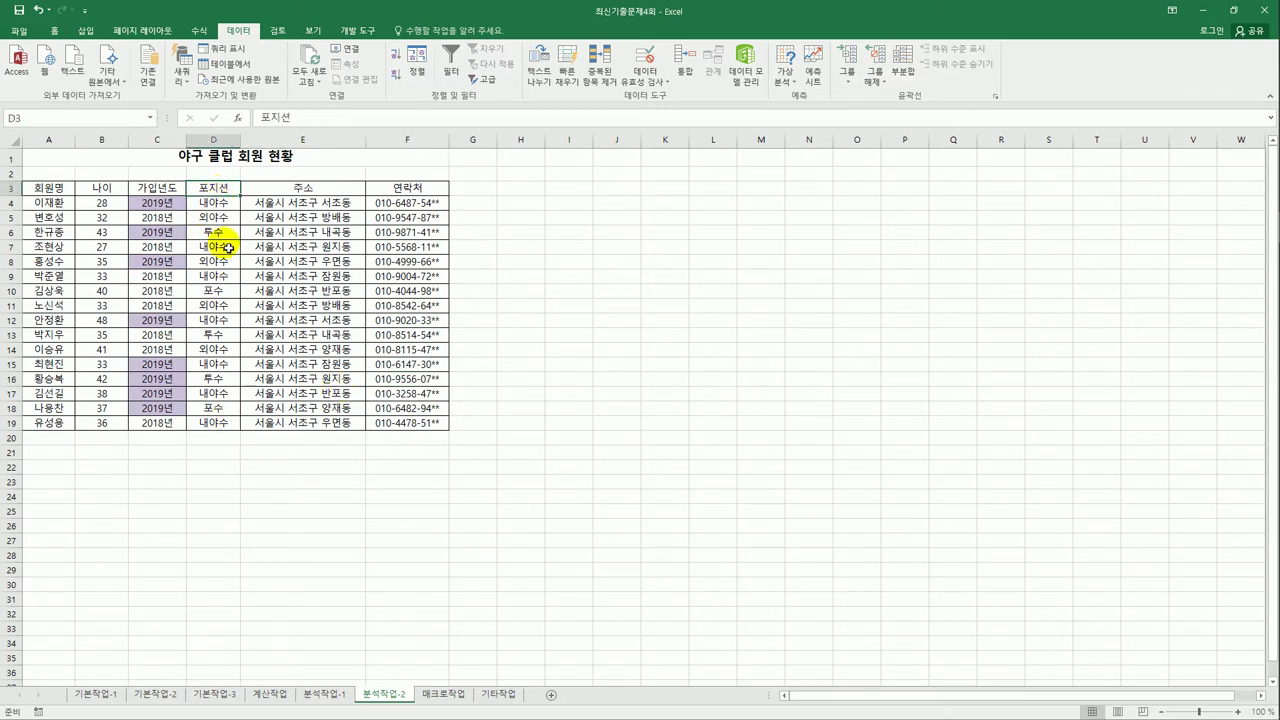
click(174, 206)
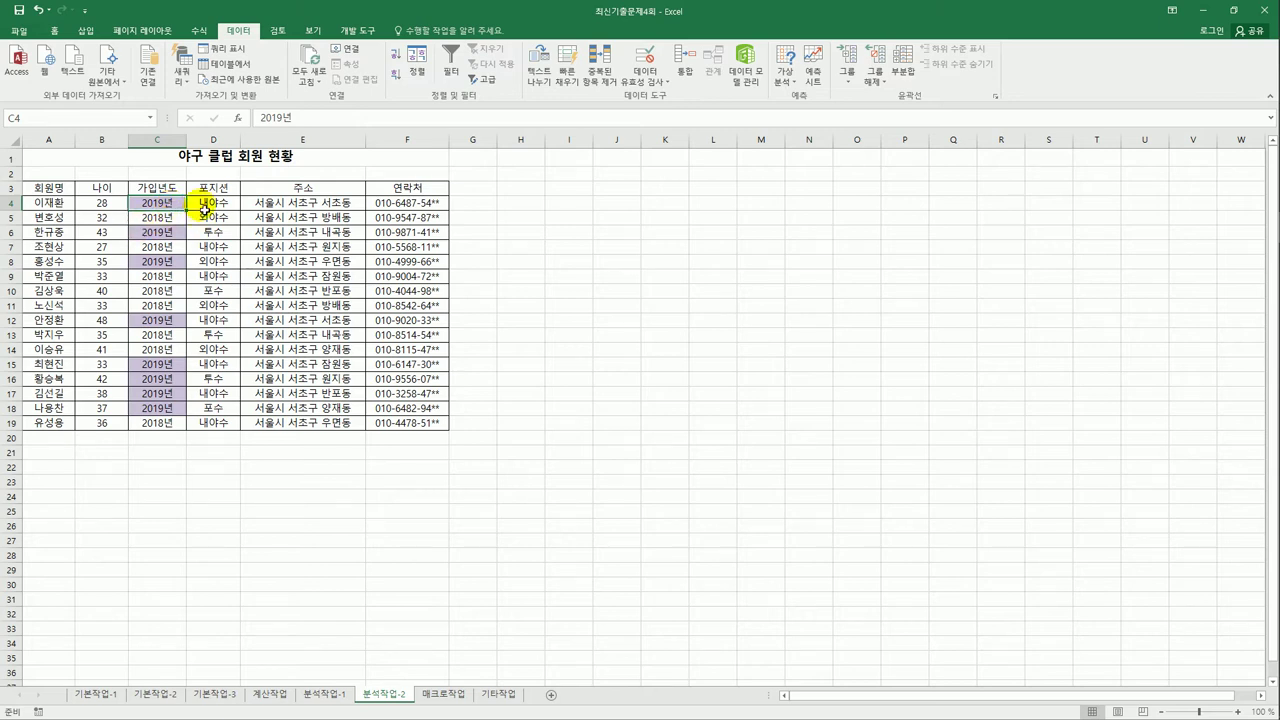
click(206, 205)
click(232, 247)
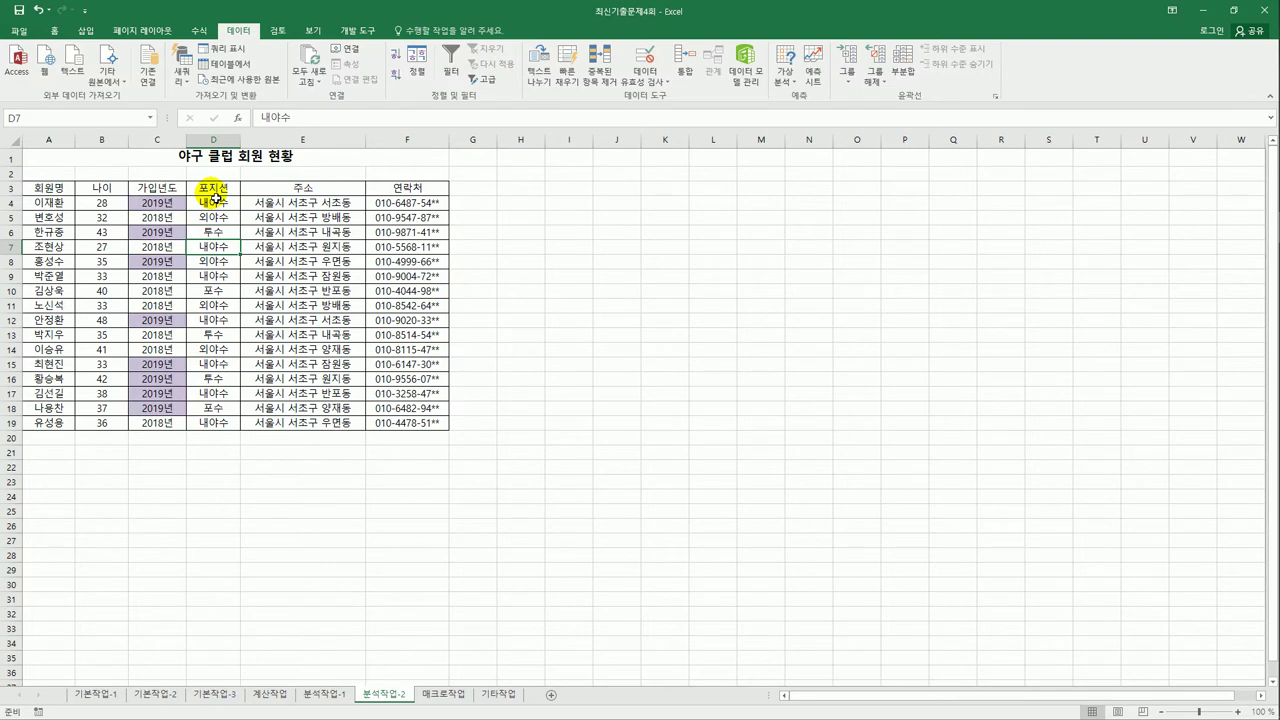
Step: Start a custom sort of the 야구 클럽 회원 현황 table with 포지션 as the first sort column
click(145, 305)
click(102, 305)
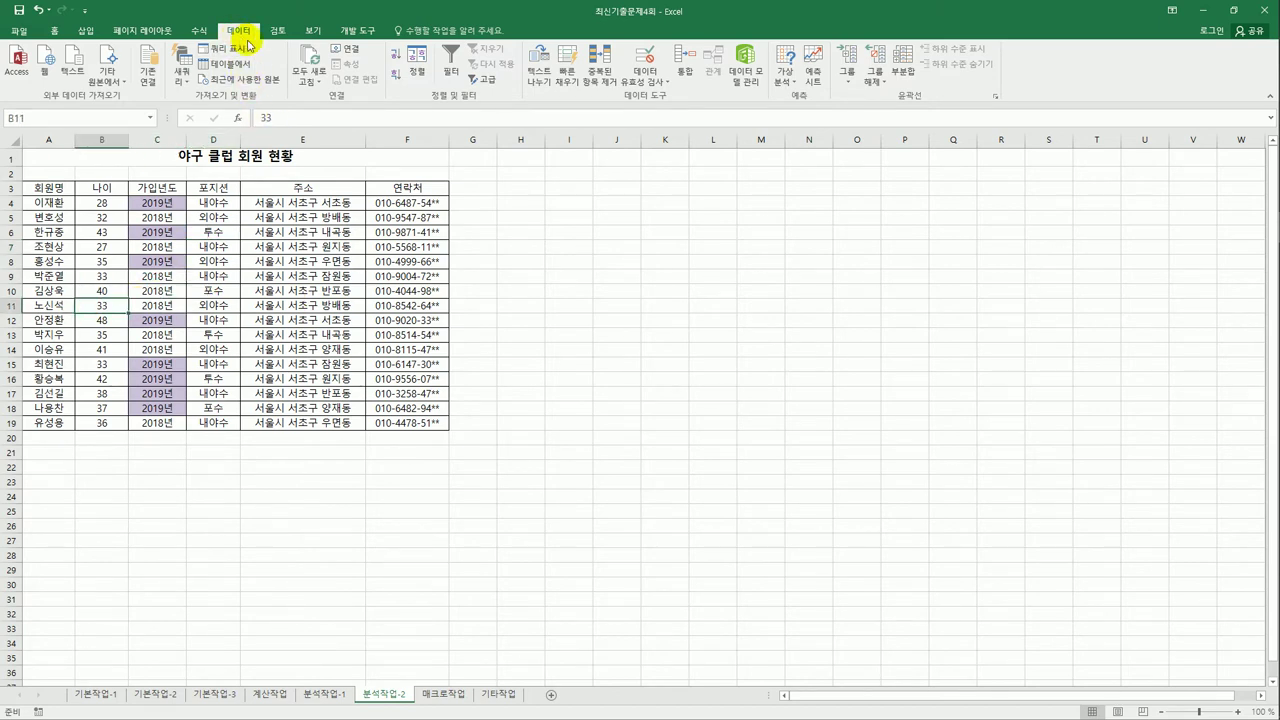
click(420, 70)
drag(603, 213, 605, 199)
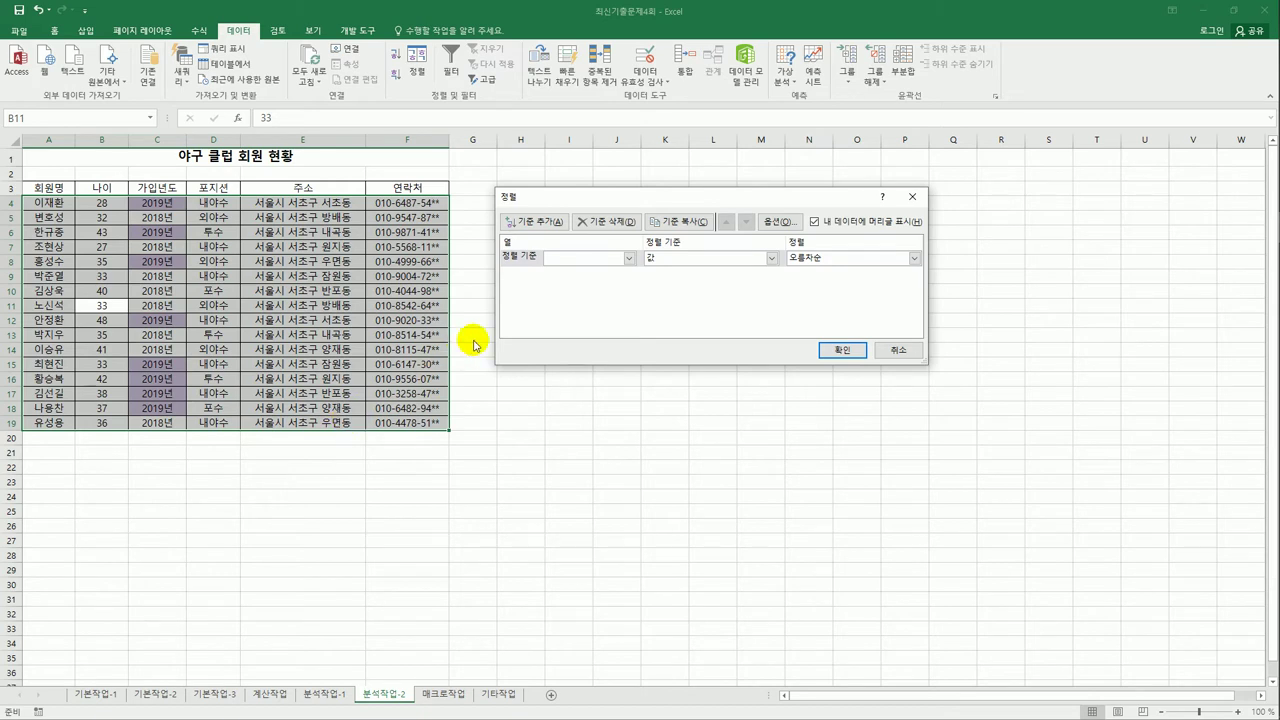
click(630, 258)
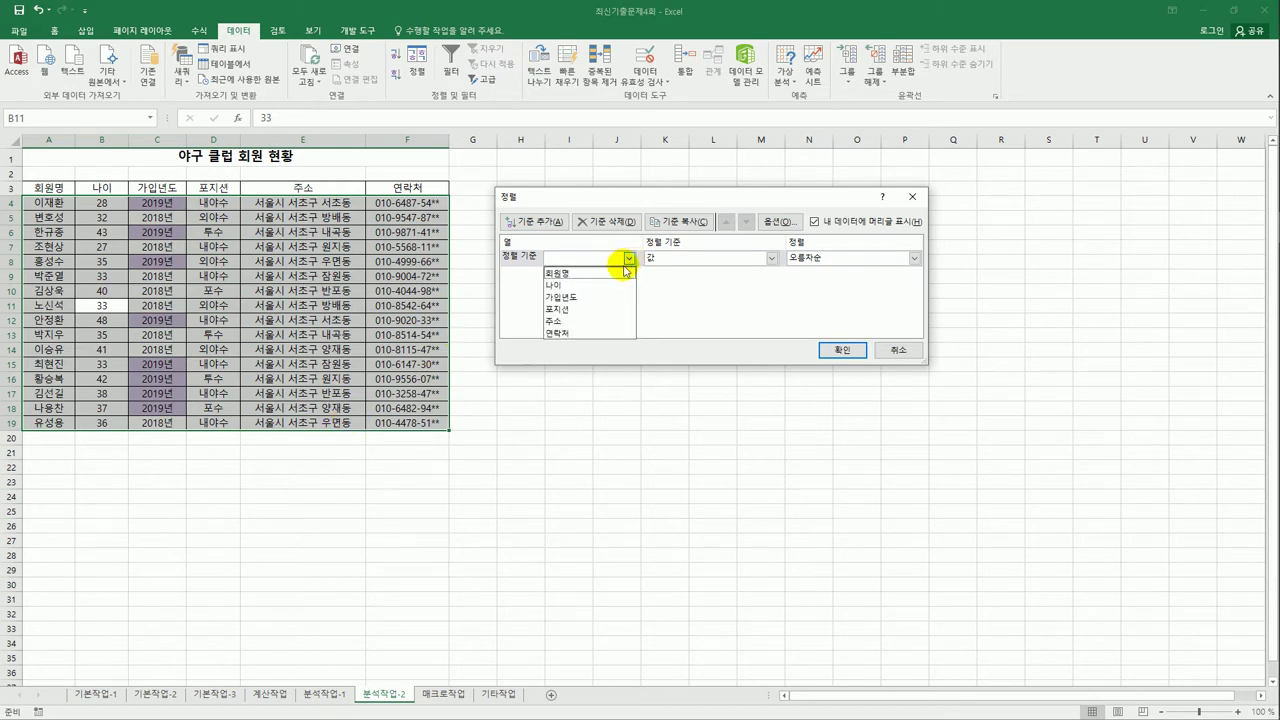
click(590, 309)
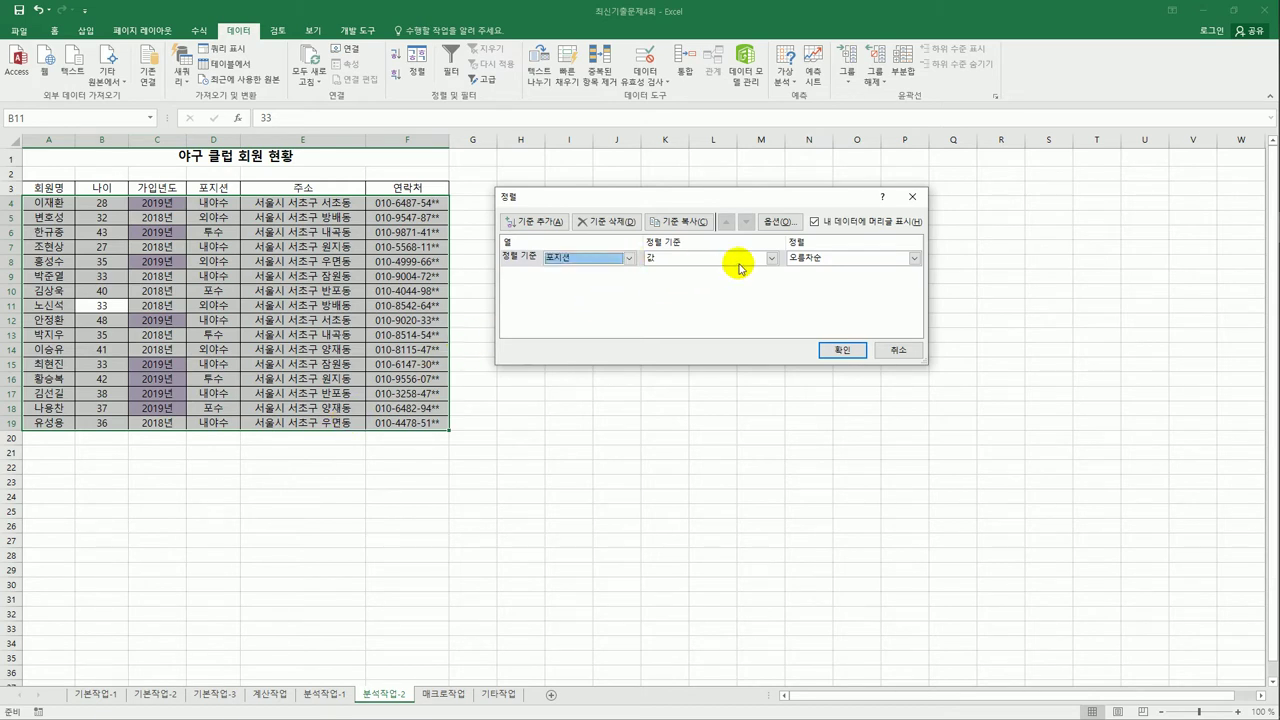
Step: Create the custom list 외야수, 내야수, 투수, 포수 and use it as the sort order for 포지션
click(913, 258)
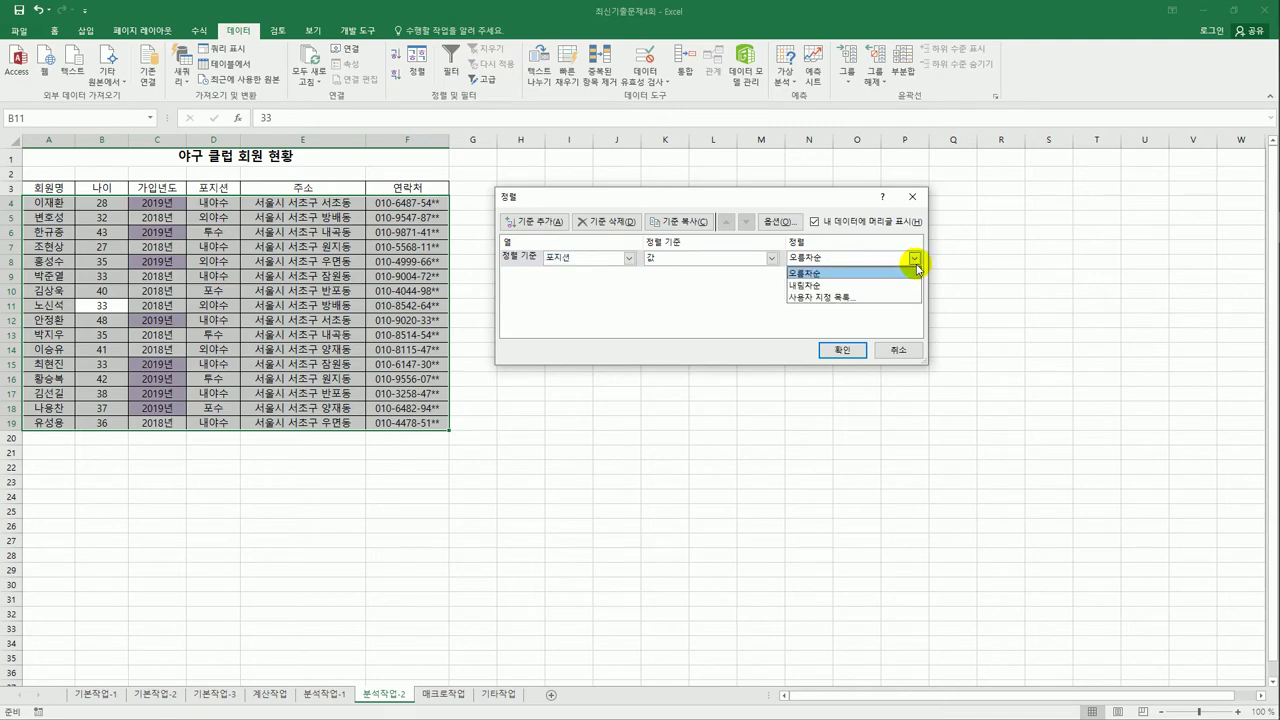
click(892, 290)
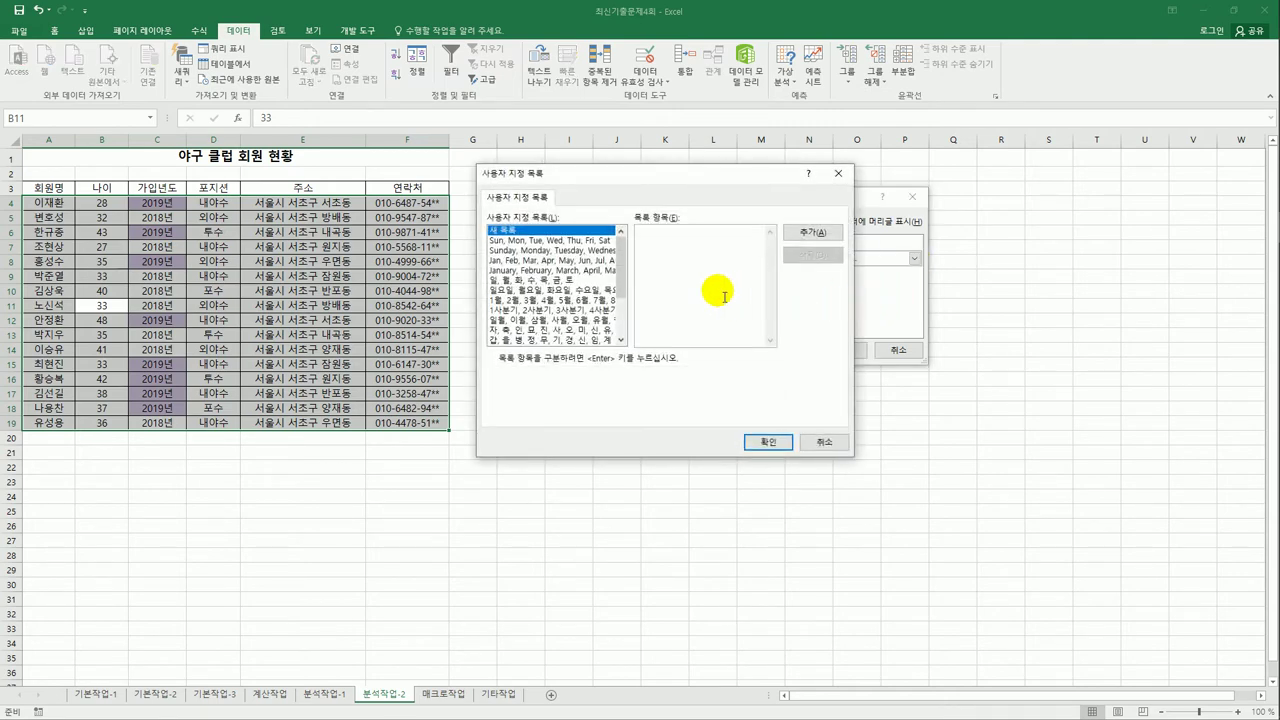
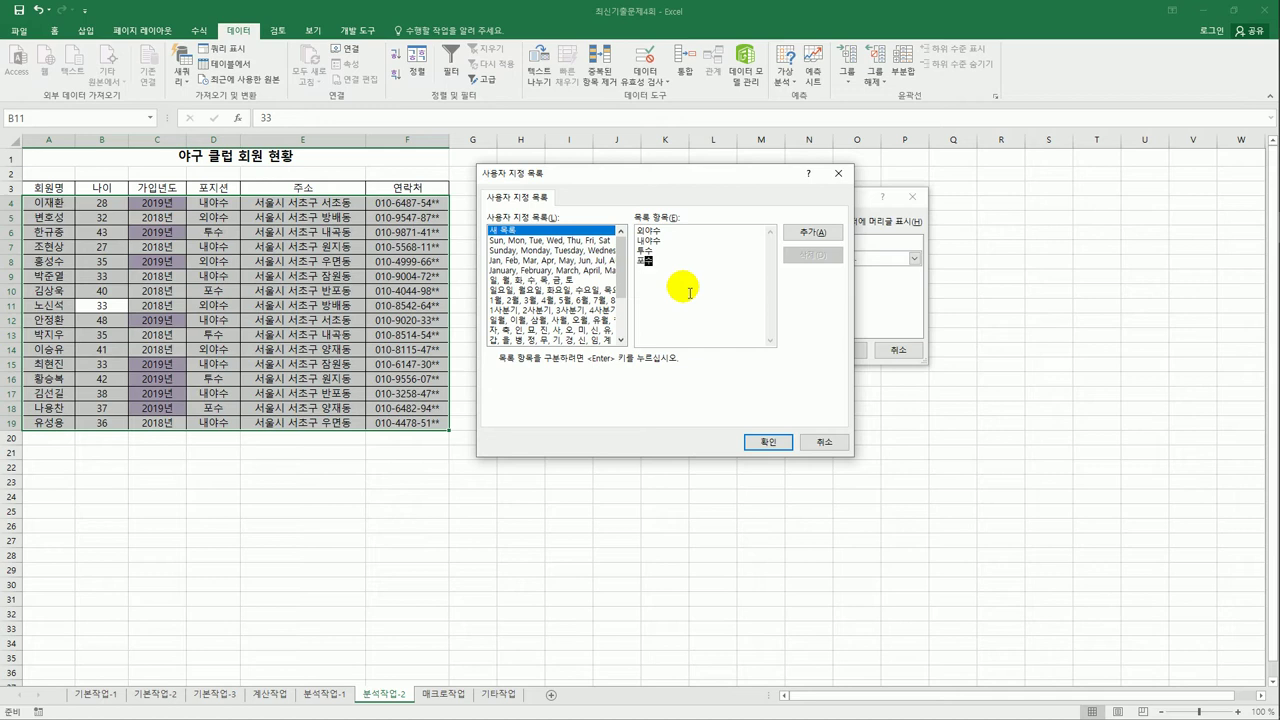
click(813, 232)
drag(621, 262, 625, 318)
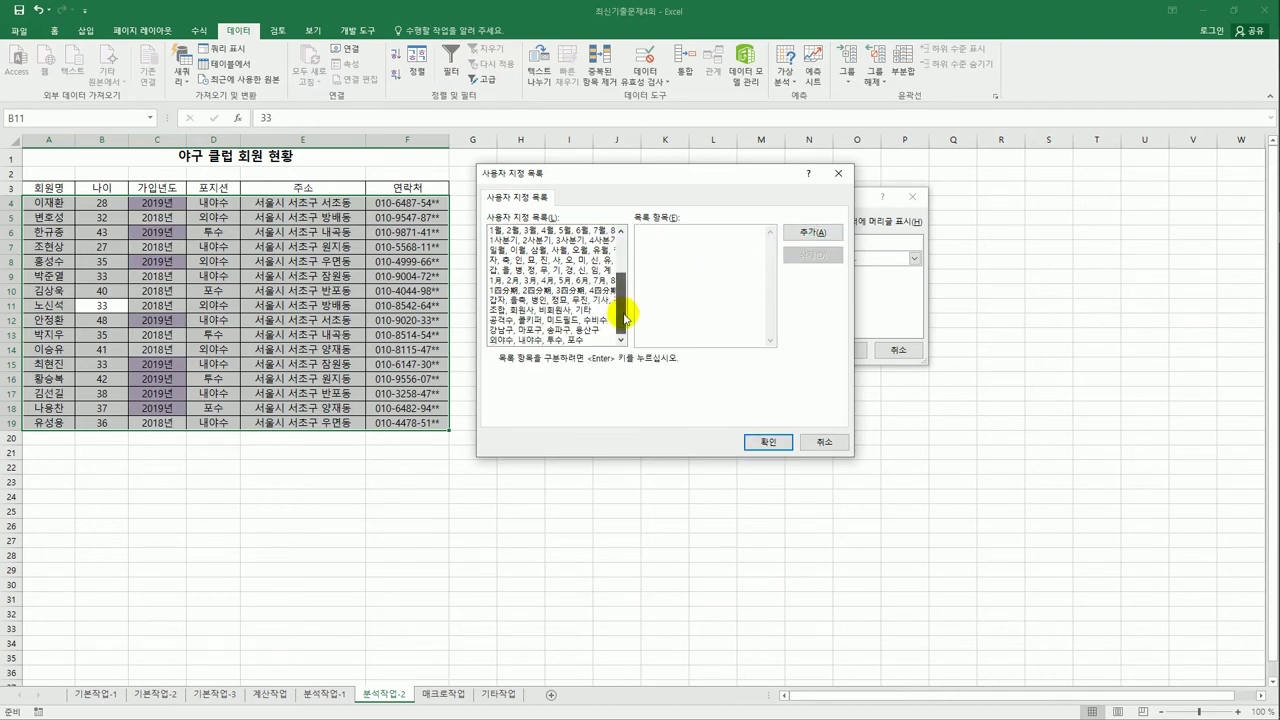
click(538, 341)
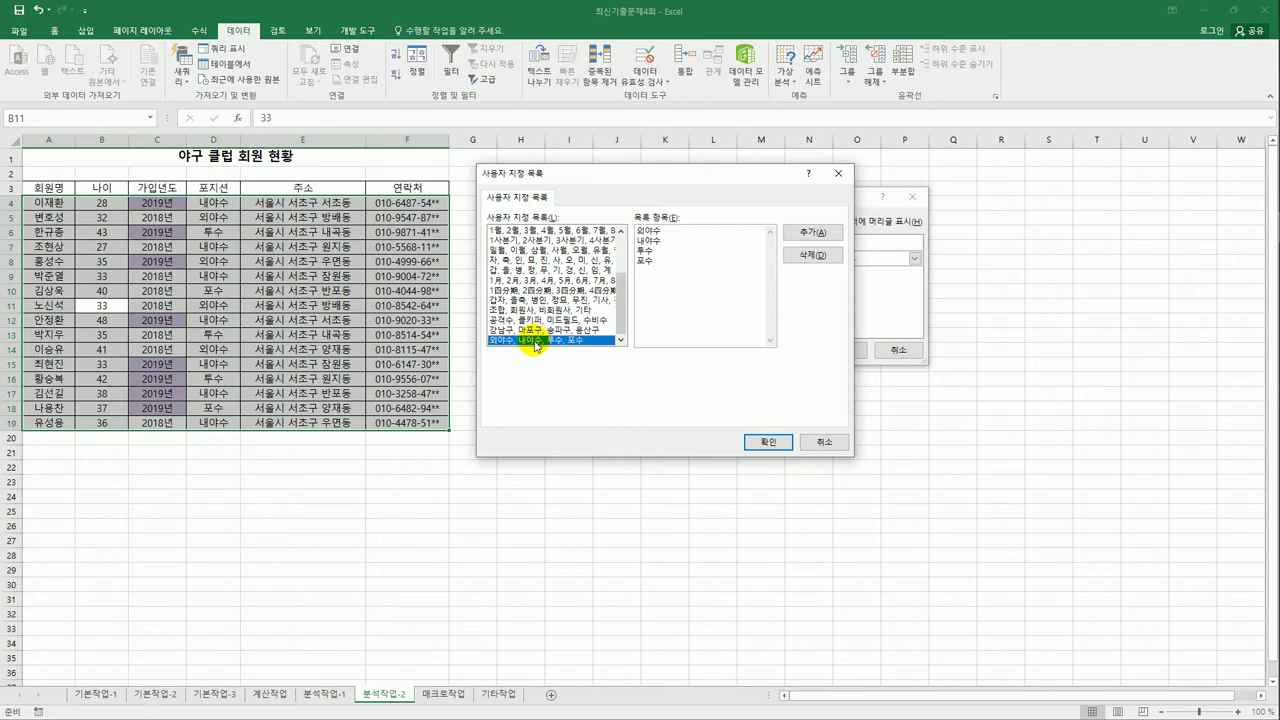
click(758, 442)
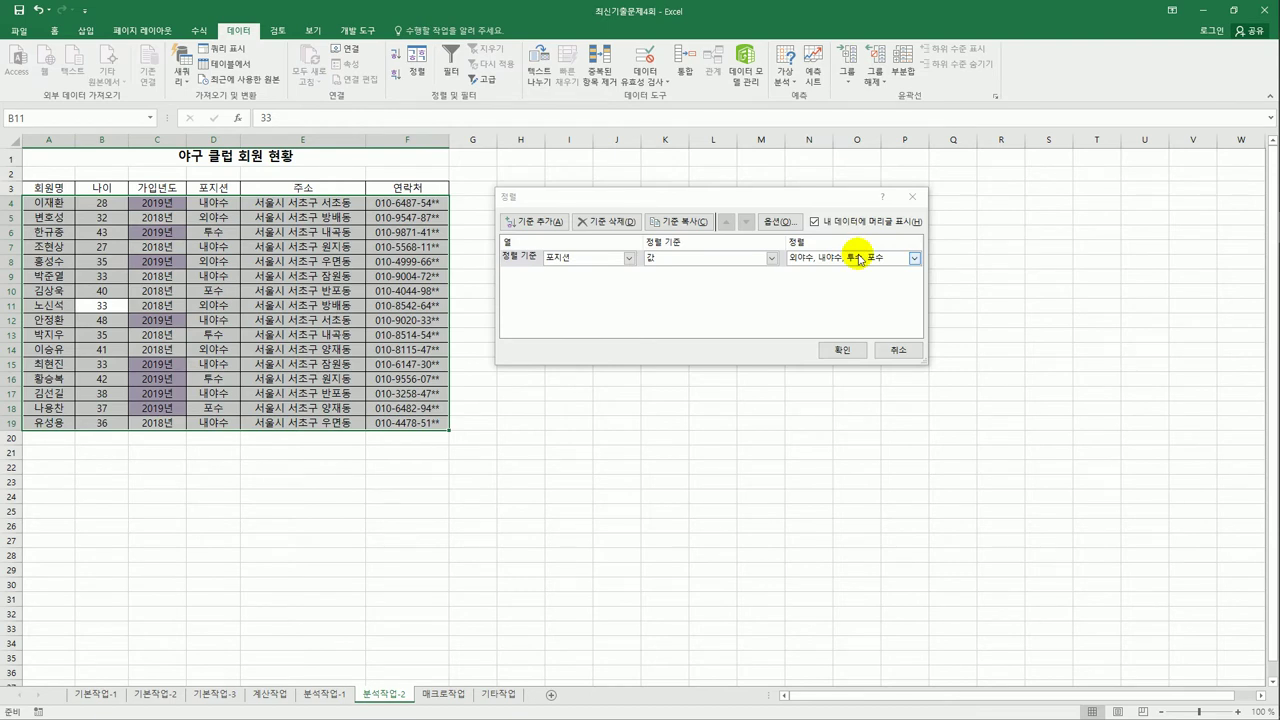
Step: Add 가입년도 as a second sort level by 셀 색 with the lavender colour placed 위에 표시, and apply the sort
click(535, 221)
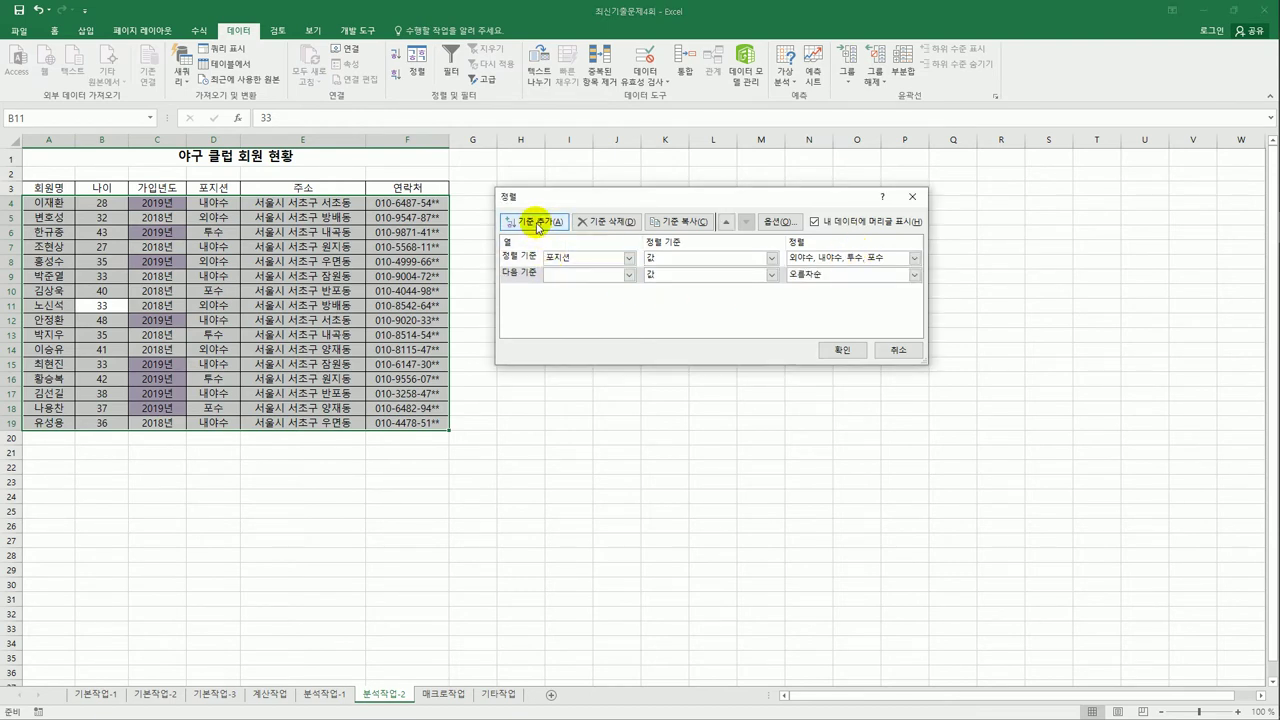
click(629, 274)
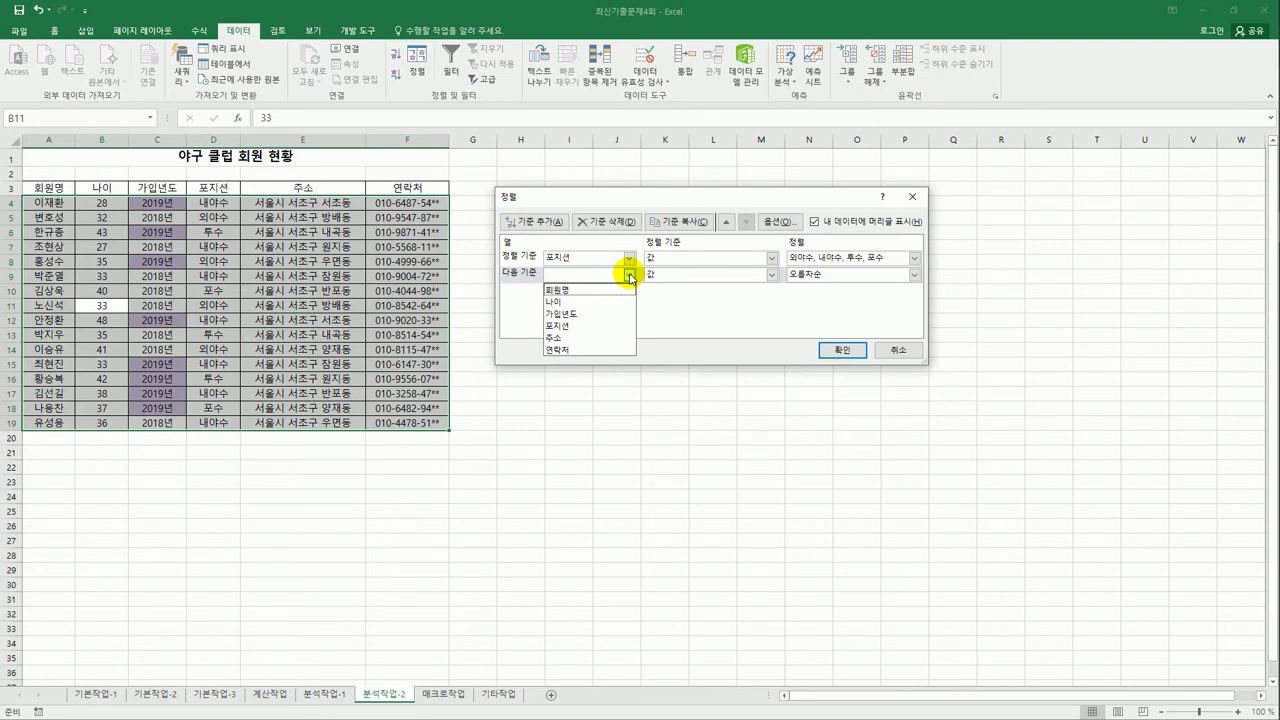
click(605, 312)
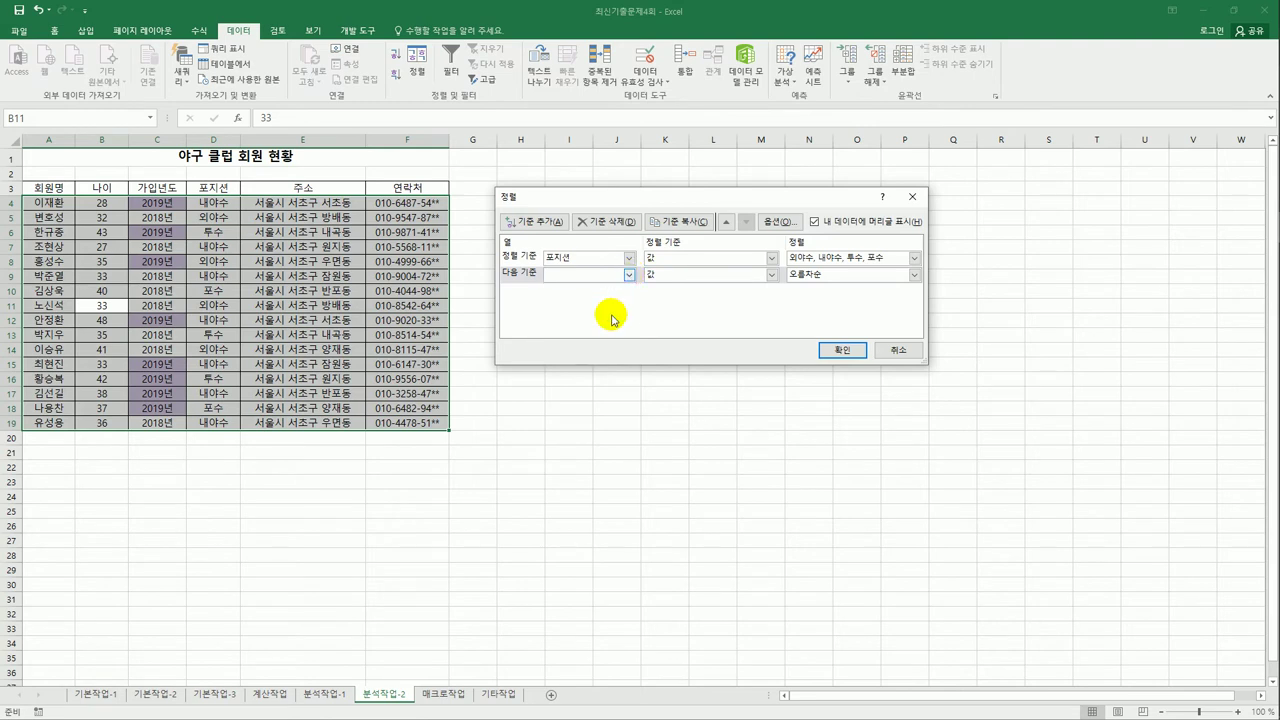
click(771, 274)
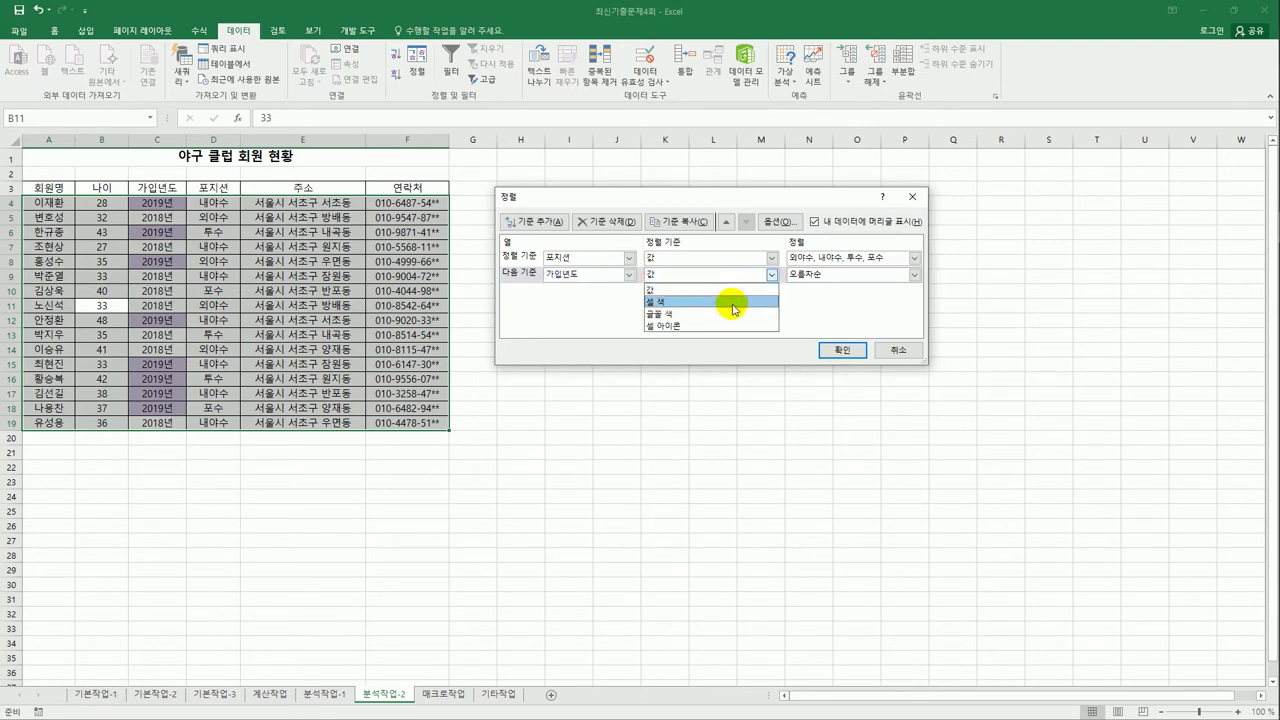
click(734, 302)
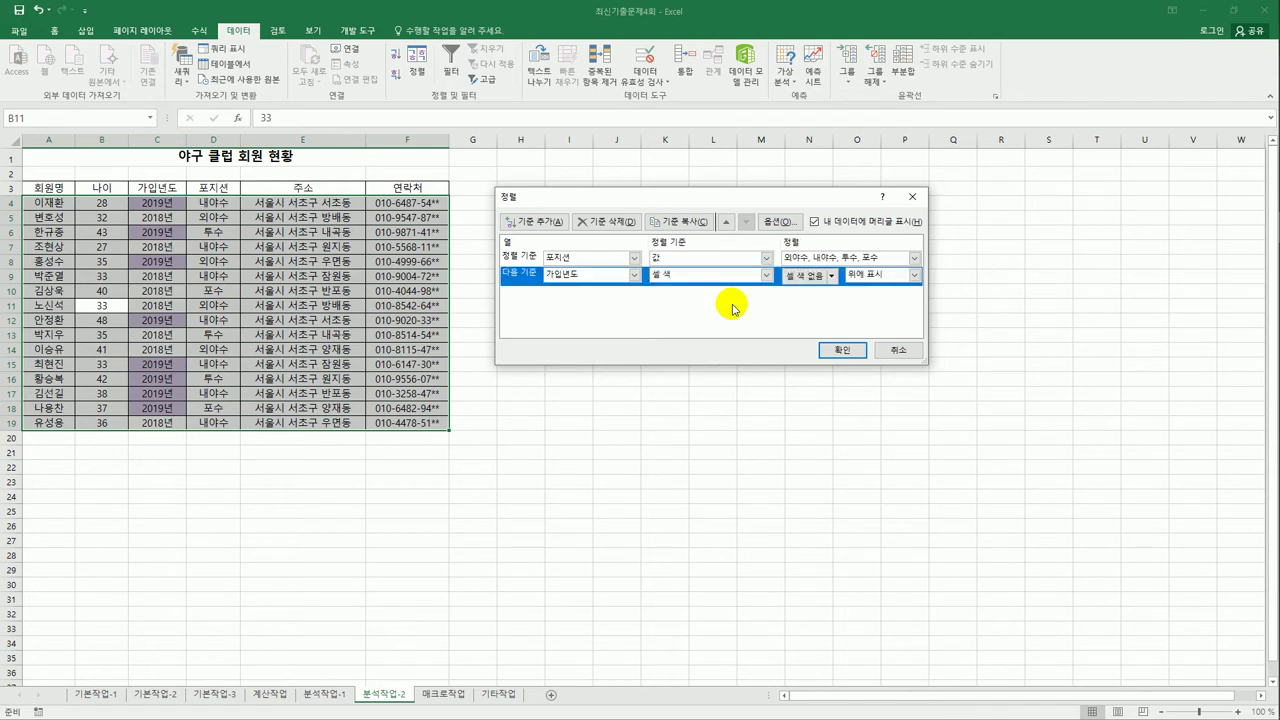
click(822, 275)
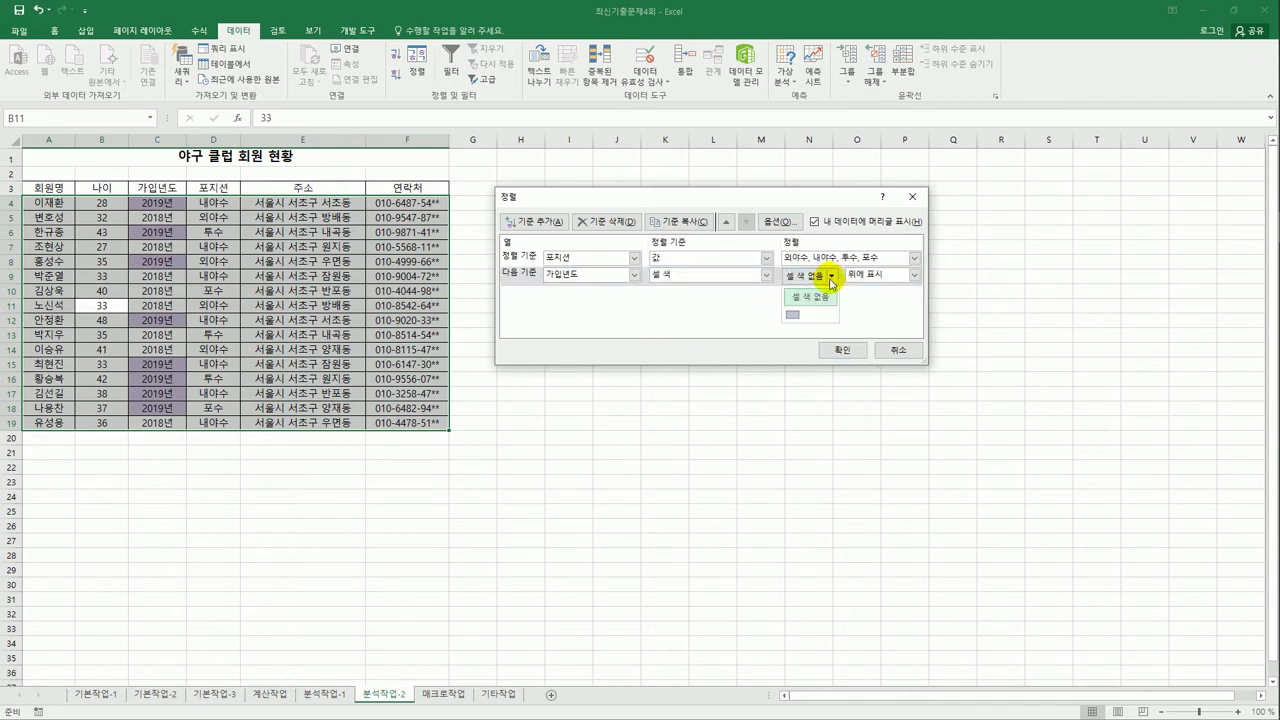
click(792, 318)
click(913, 275)
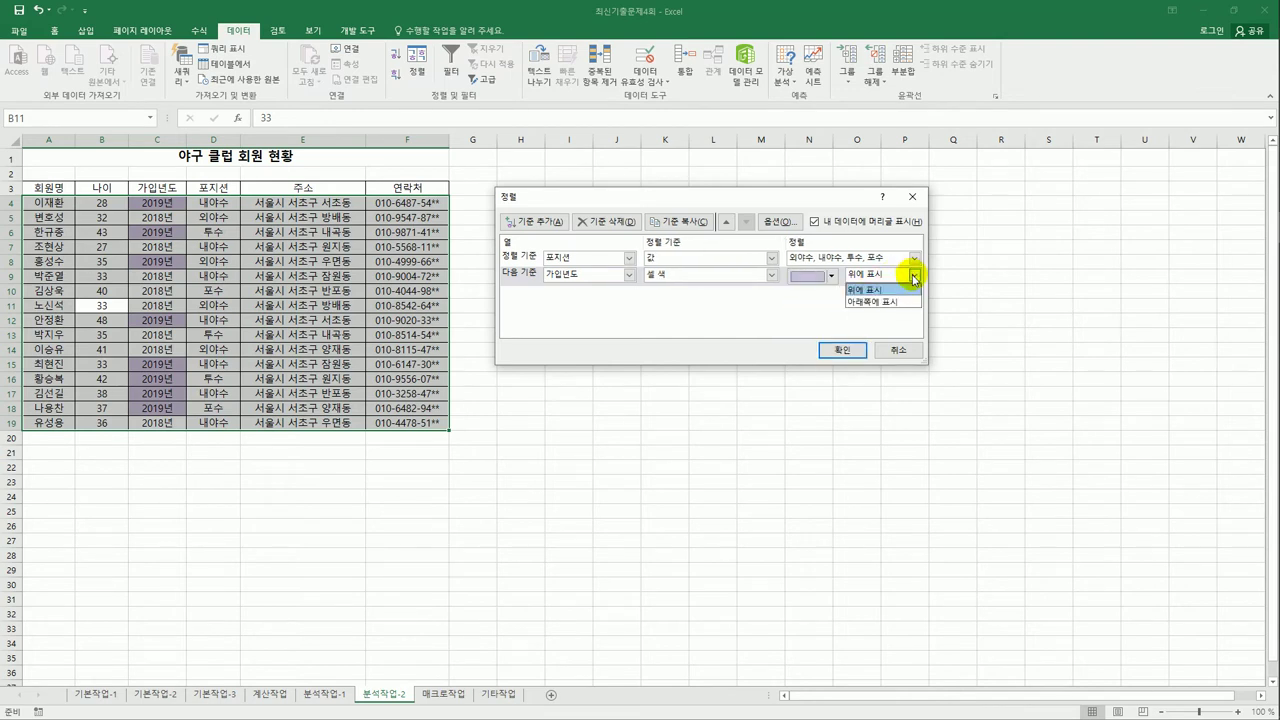
click(911, 289)
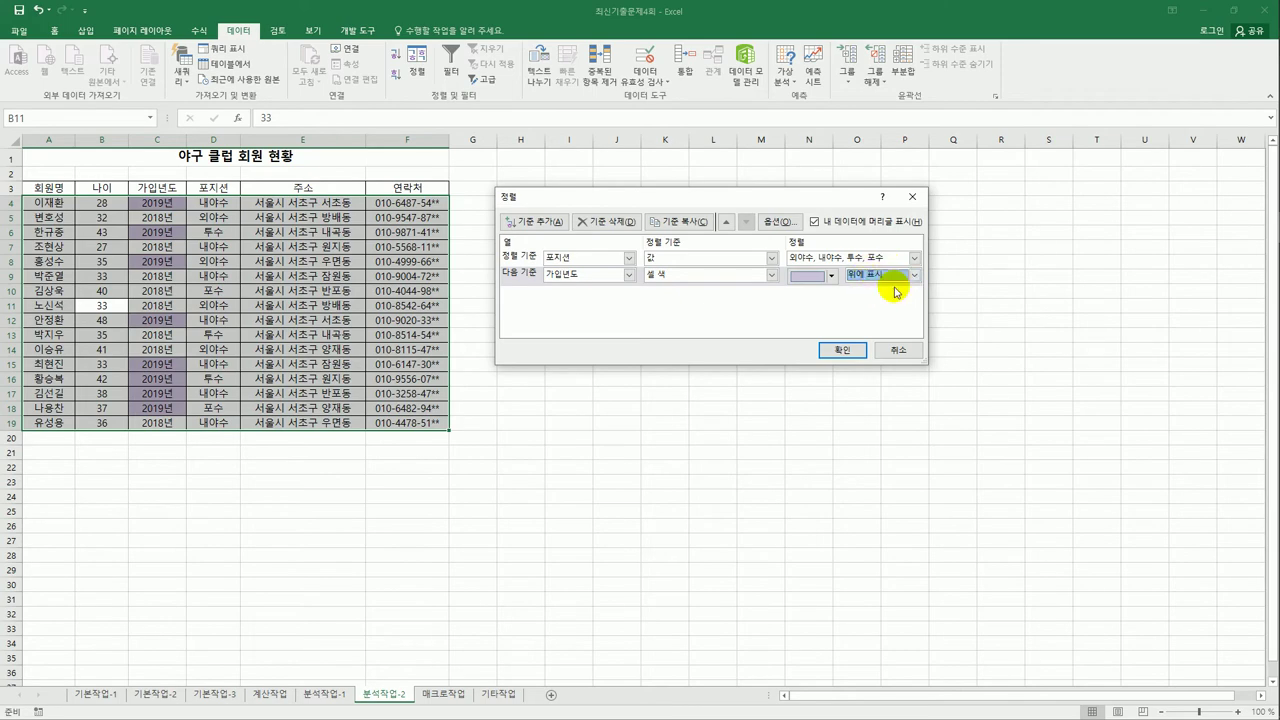
click(862, 349)
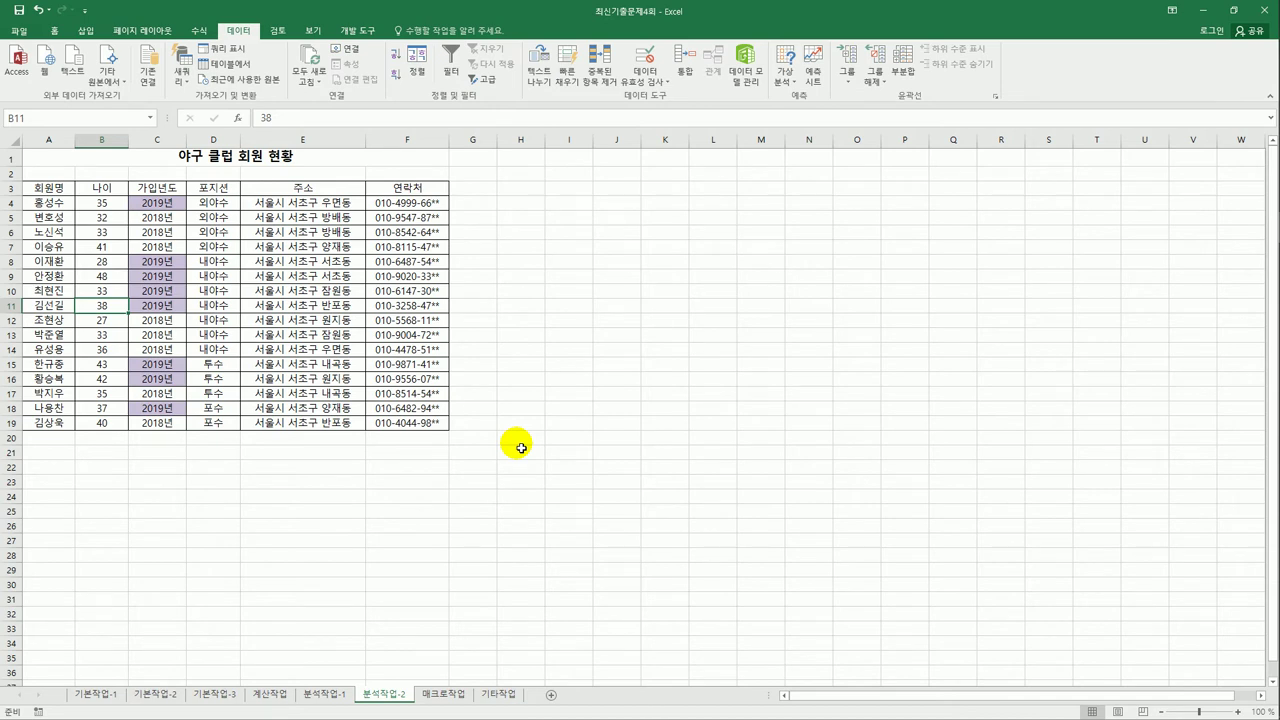
Step: Switch to the 매크로작업 sheet and draw a form control button over cells G3:G4
click(445, 696)
click(498, 515)
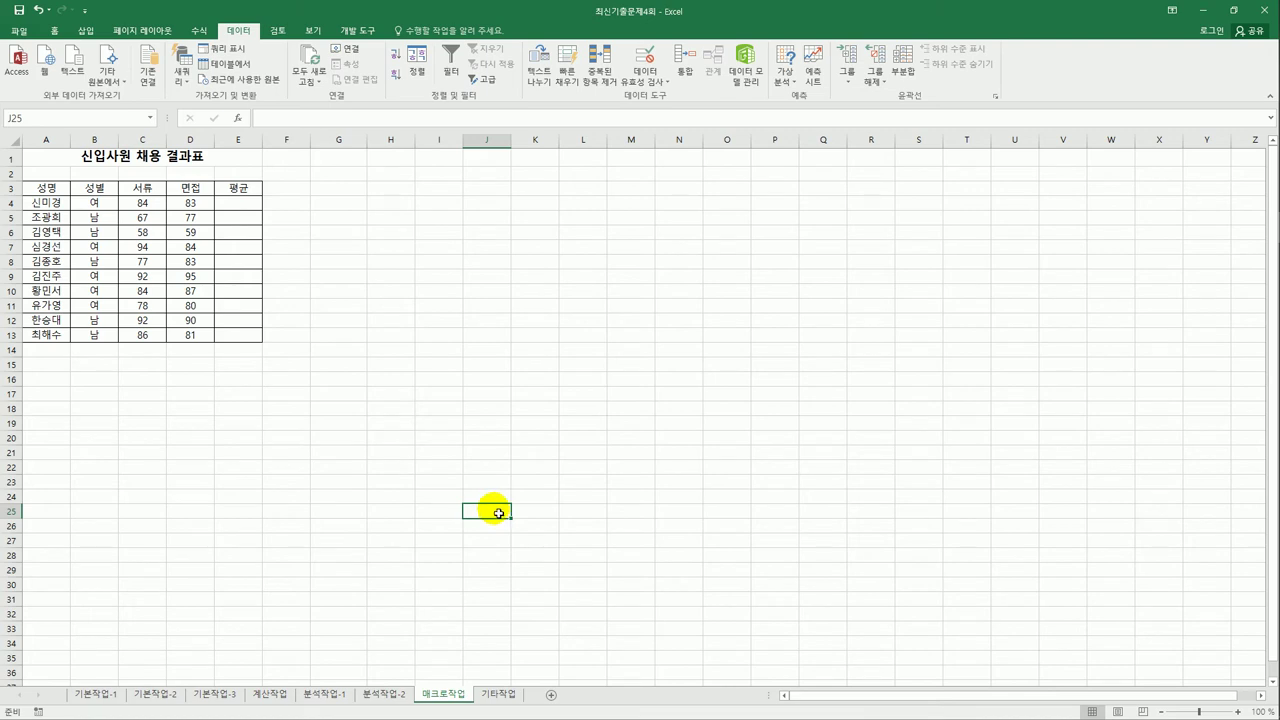
click(406, 238)
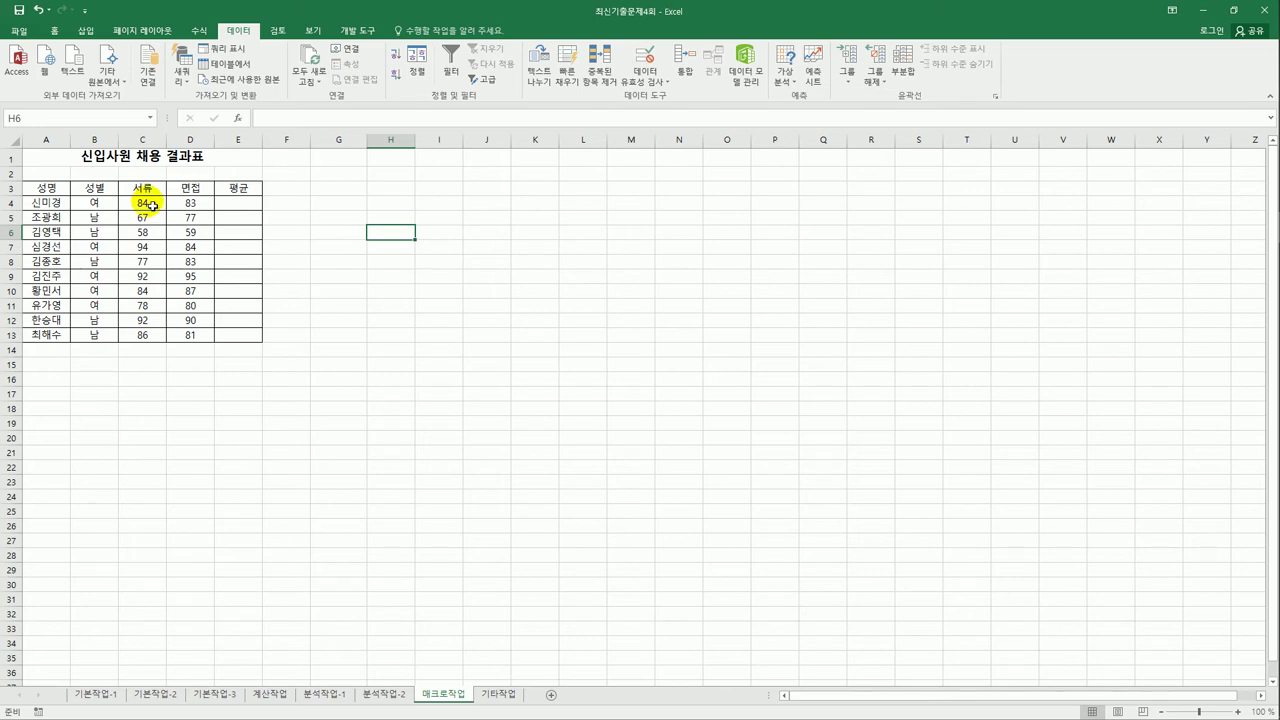
click(353, 31)
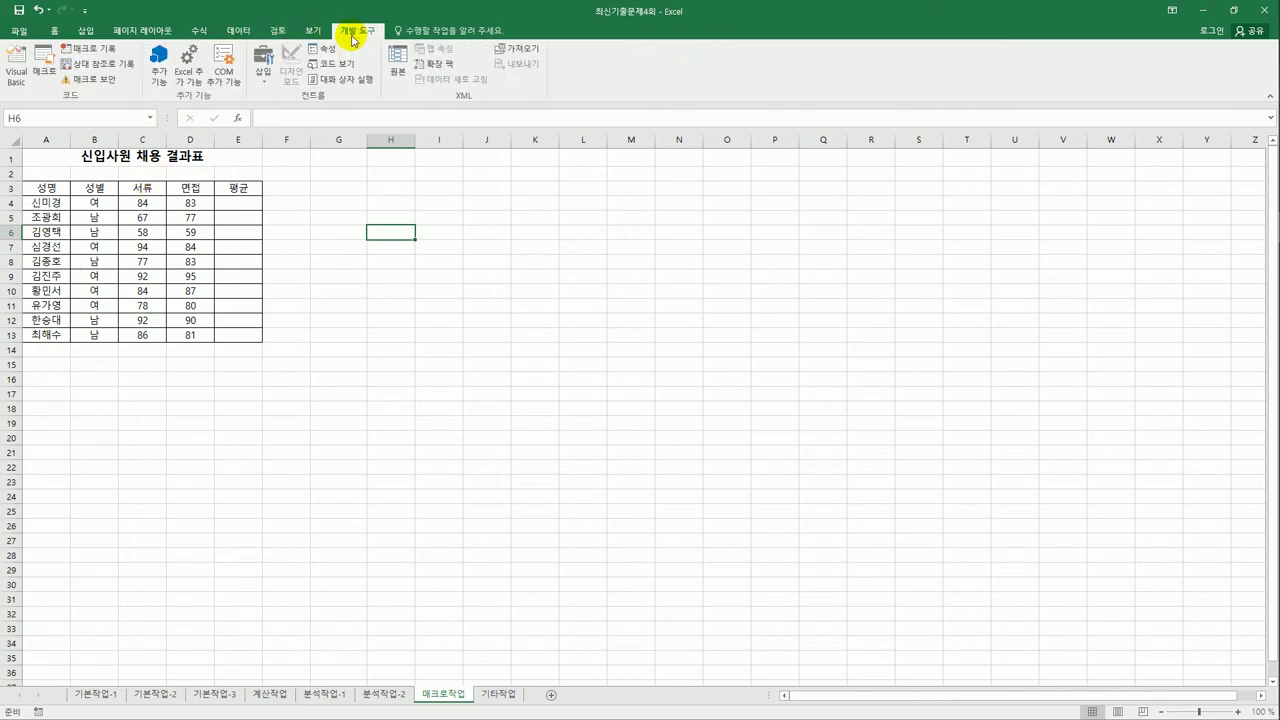
click(262, 66)
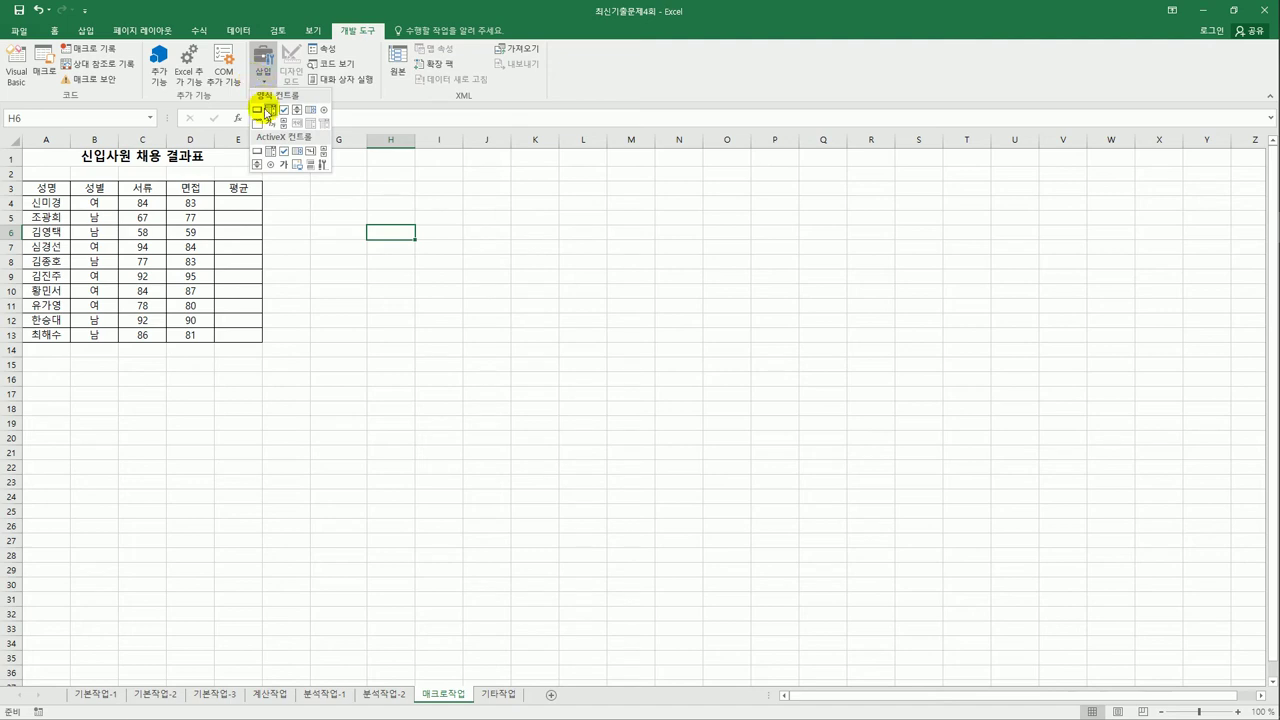
click(257, 109)
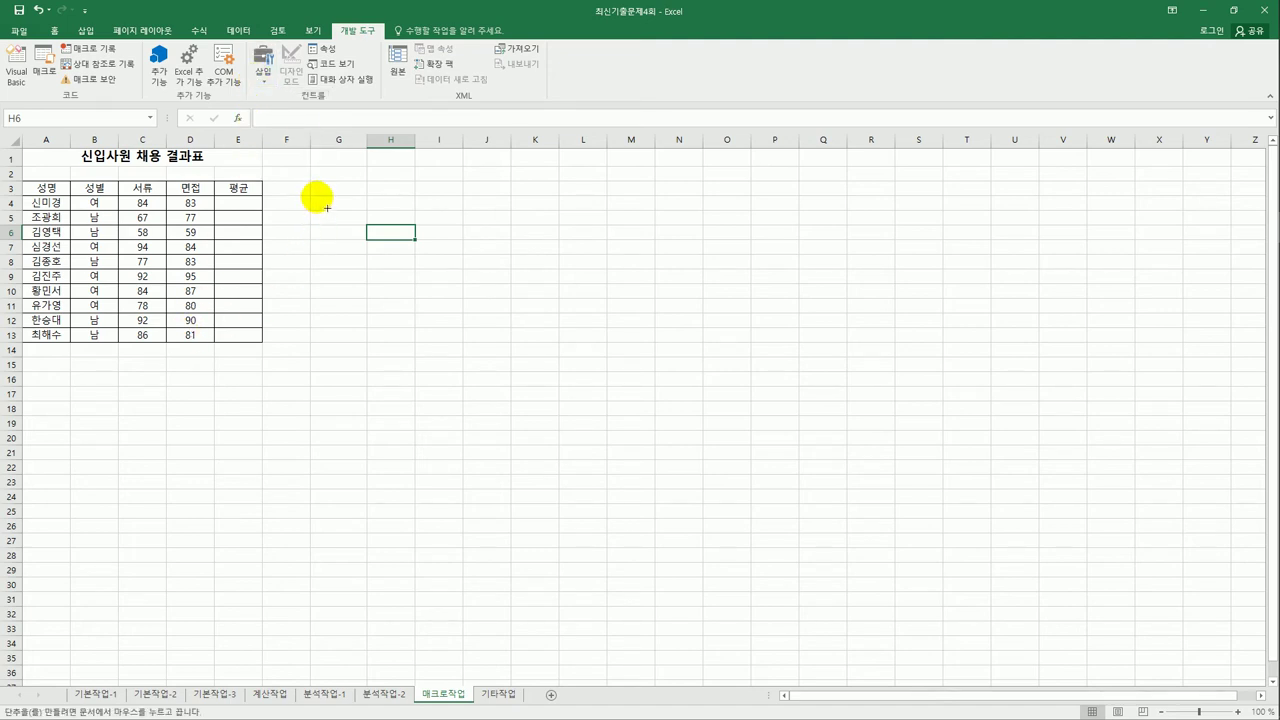
mouse_move(311, 182)
mouse_down()
mouse_move(361, 219)
mouse_move(351, 209)
mouse_up()
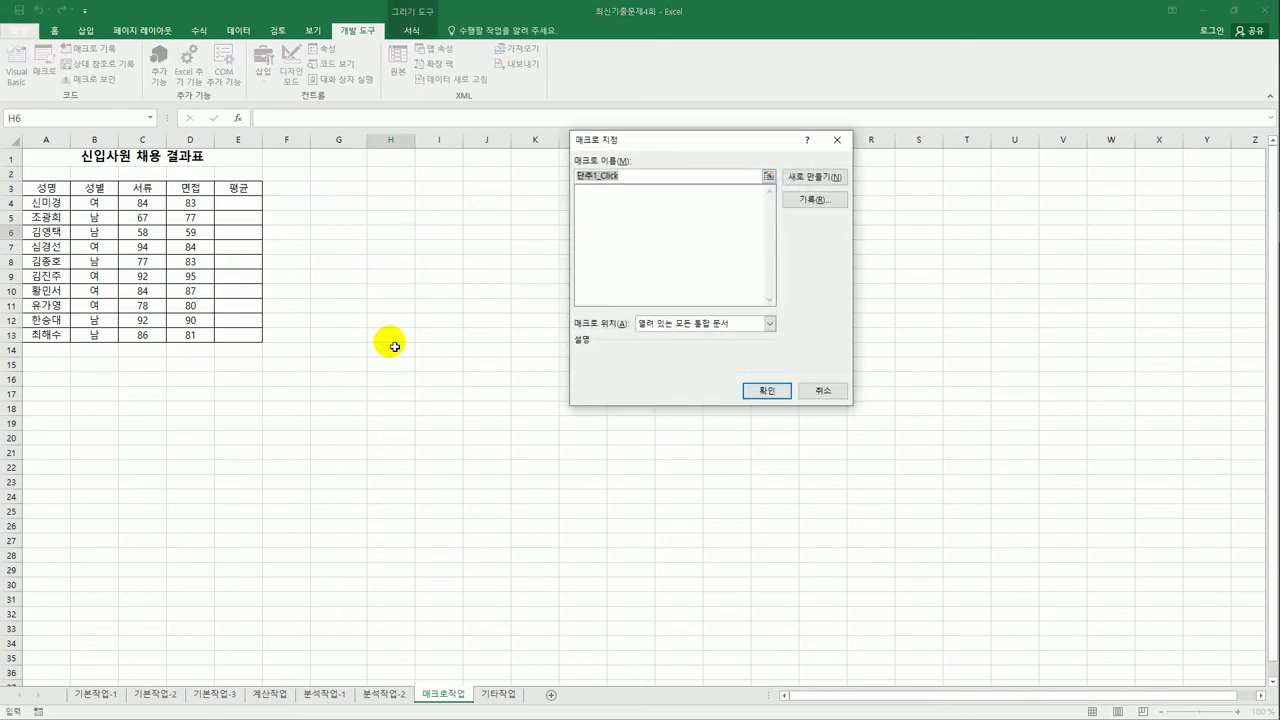
Step: Start recording a macro named 평균 for the new button, stored in 현재 통합 문서
drag(734, 148, 595, 177)
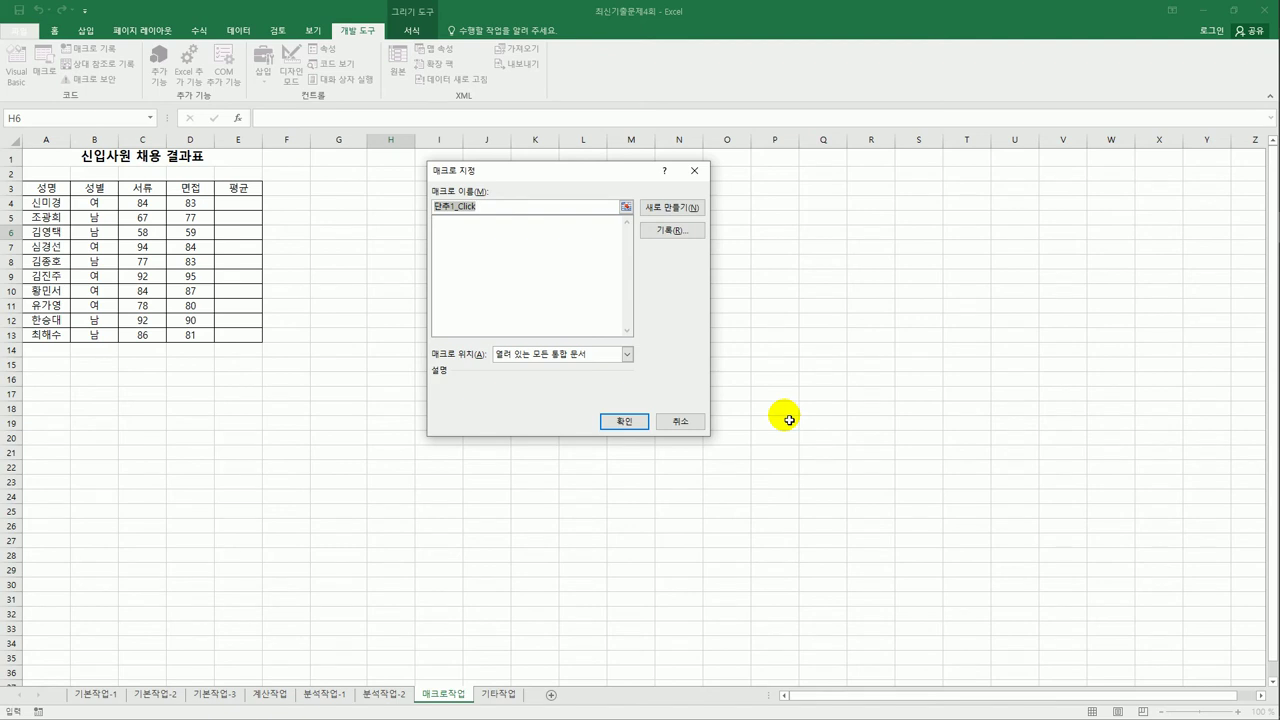
text(ㅍ)
text(균)
click(674, 234)
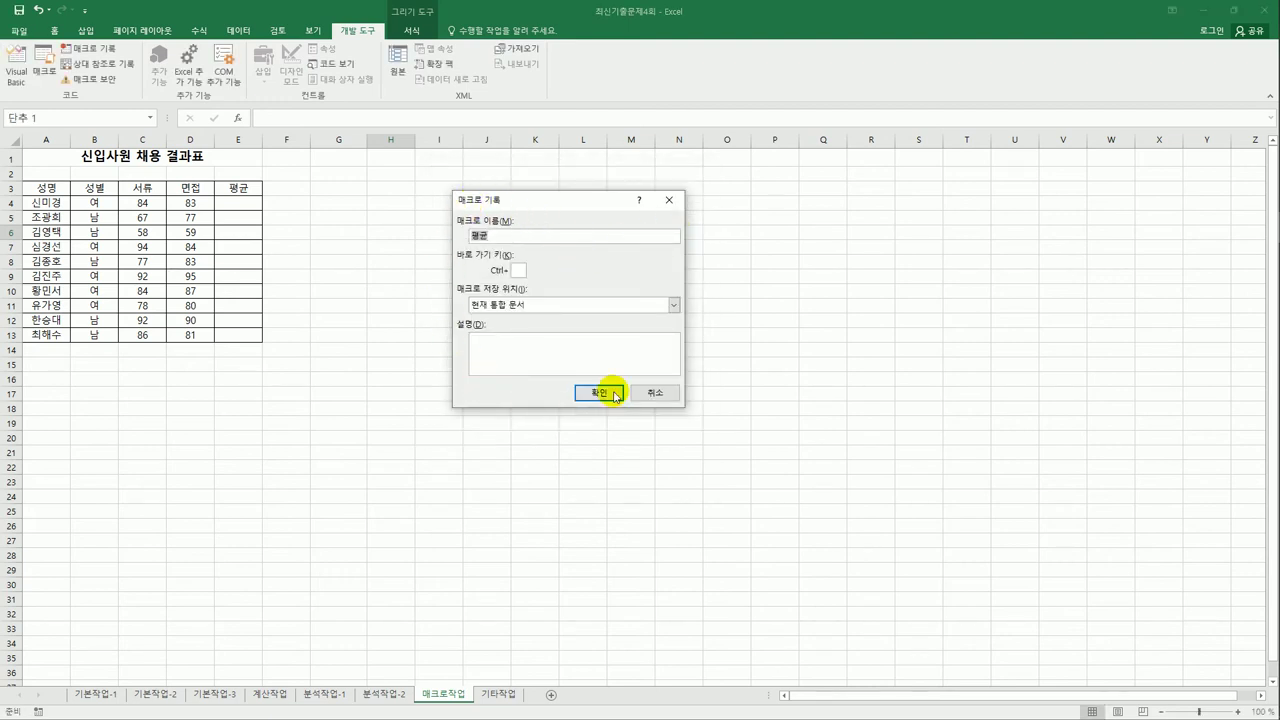
click(619, 395)
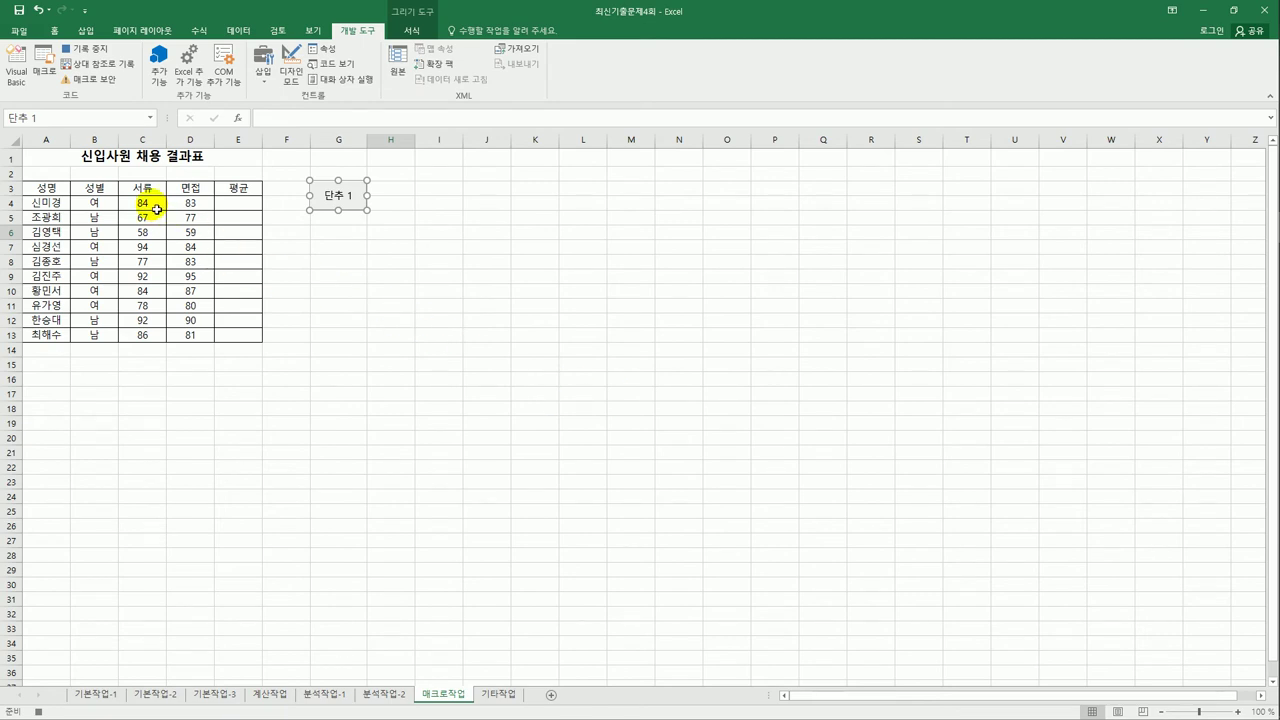
Step: Fill the 평균 column E4:E13 with the automatic average of each person's 서류 and 면접 scores
drag(157, 208, 230, 337)
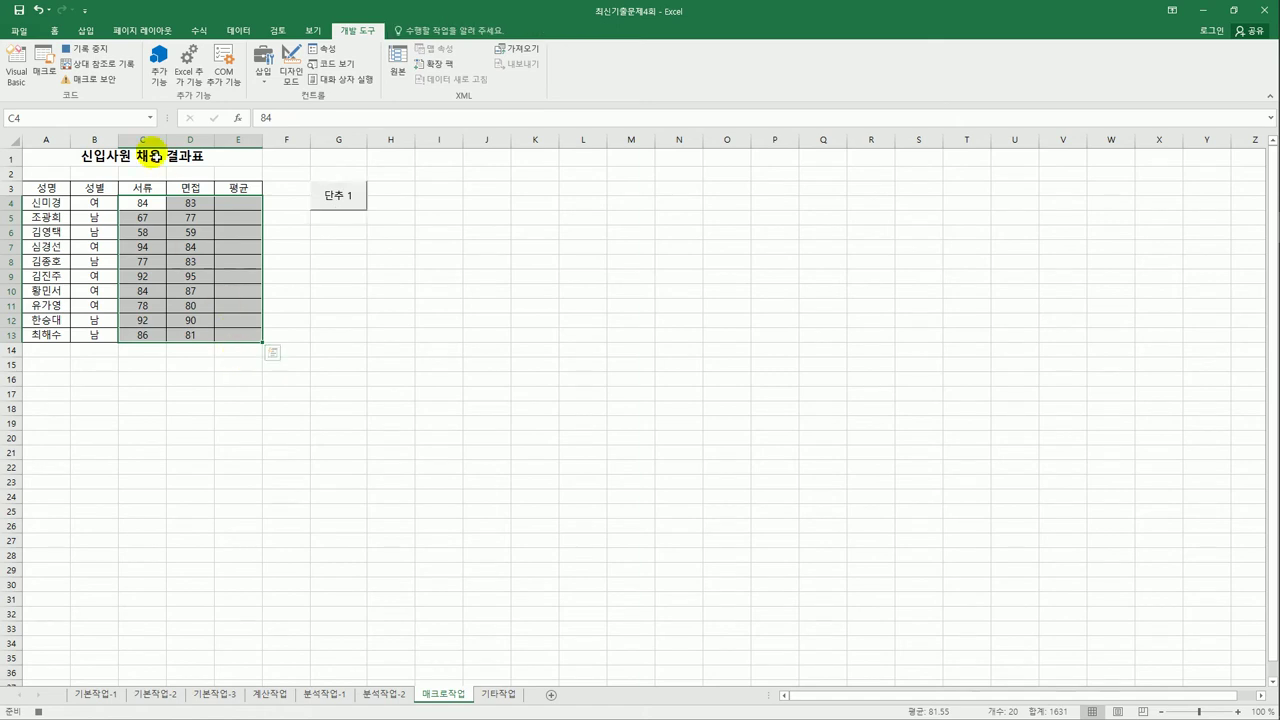
click(193, 31)
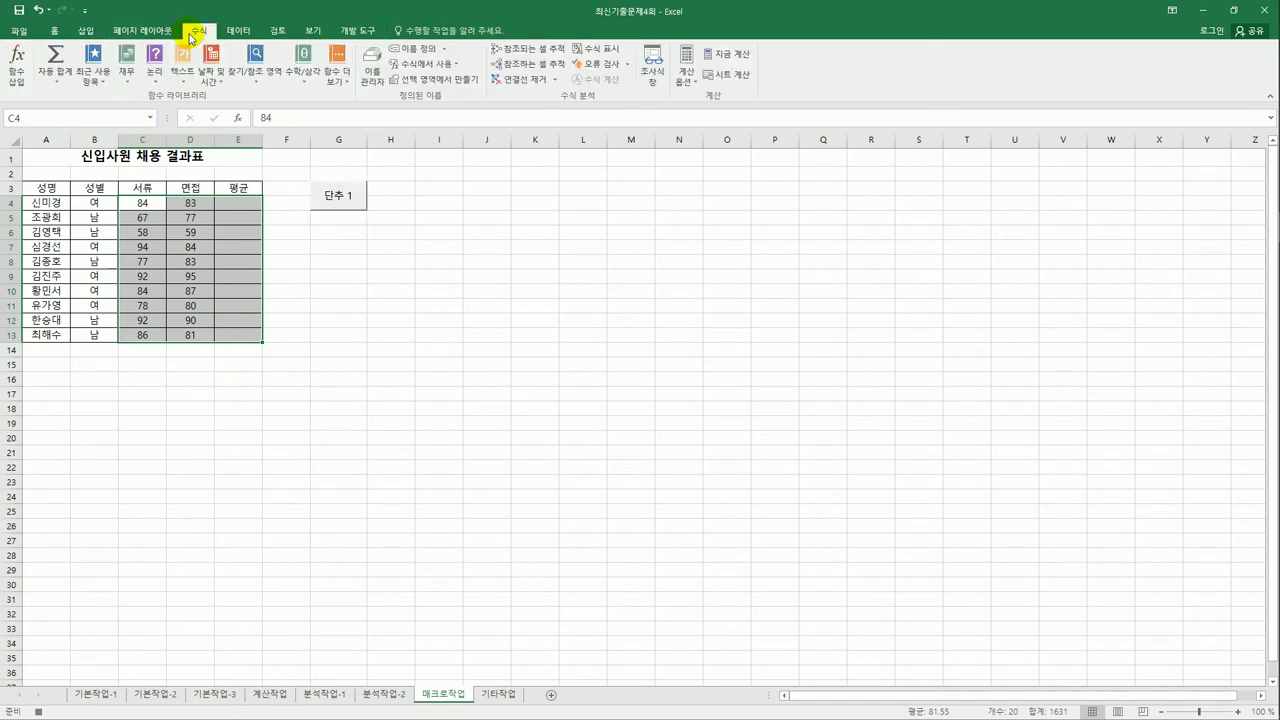
click(56, 81)
click(61, 112)
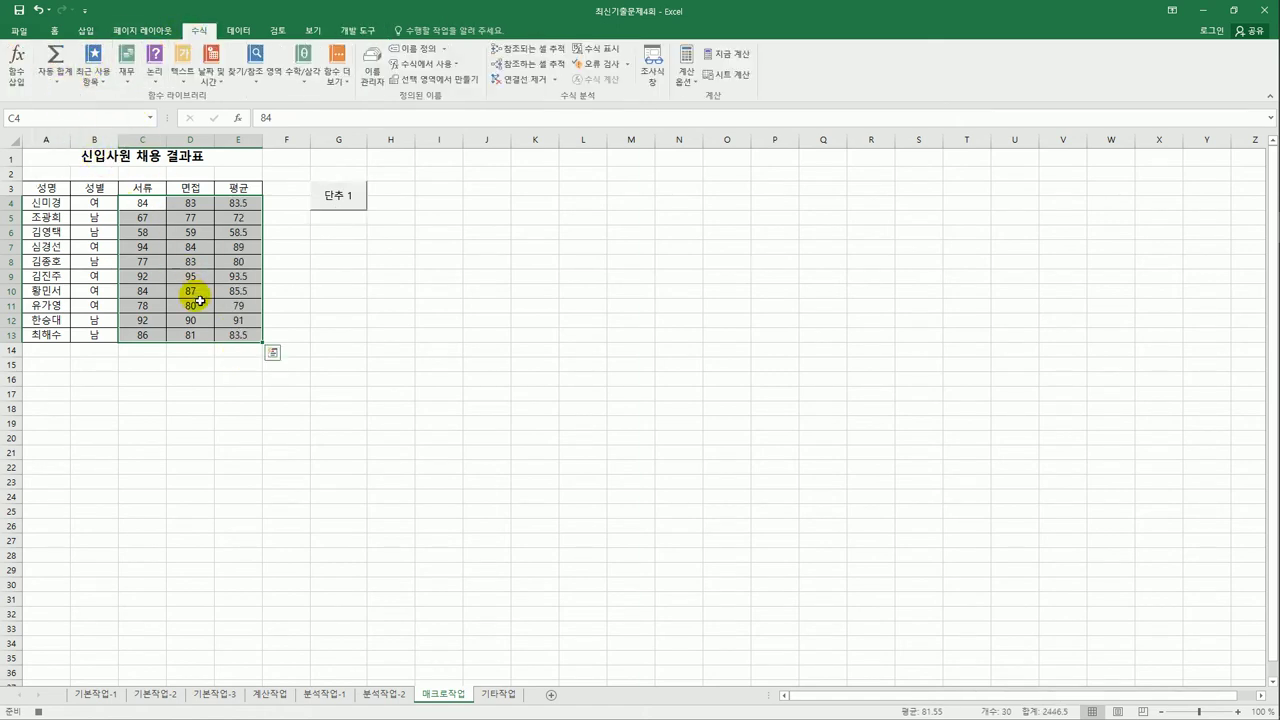
click(235, 337)
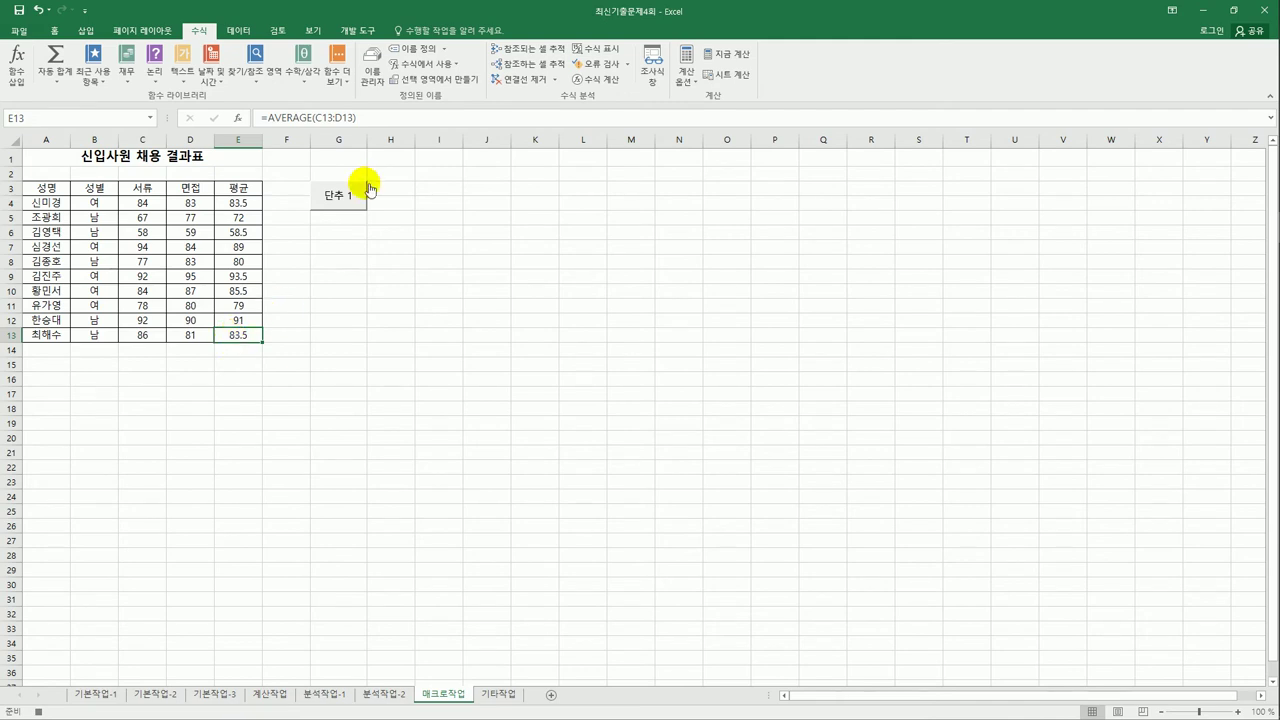
Step: Clear the averages in E4:E13 and stop recording the macro
drag(248, 203, 245, 337)
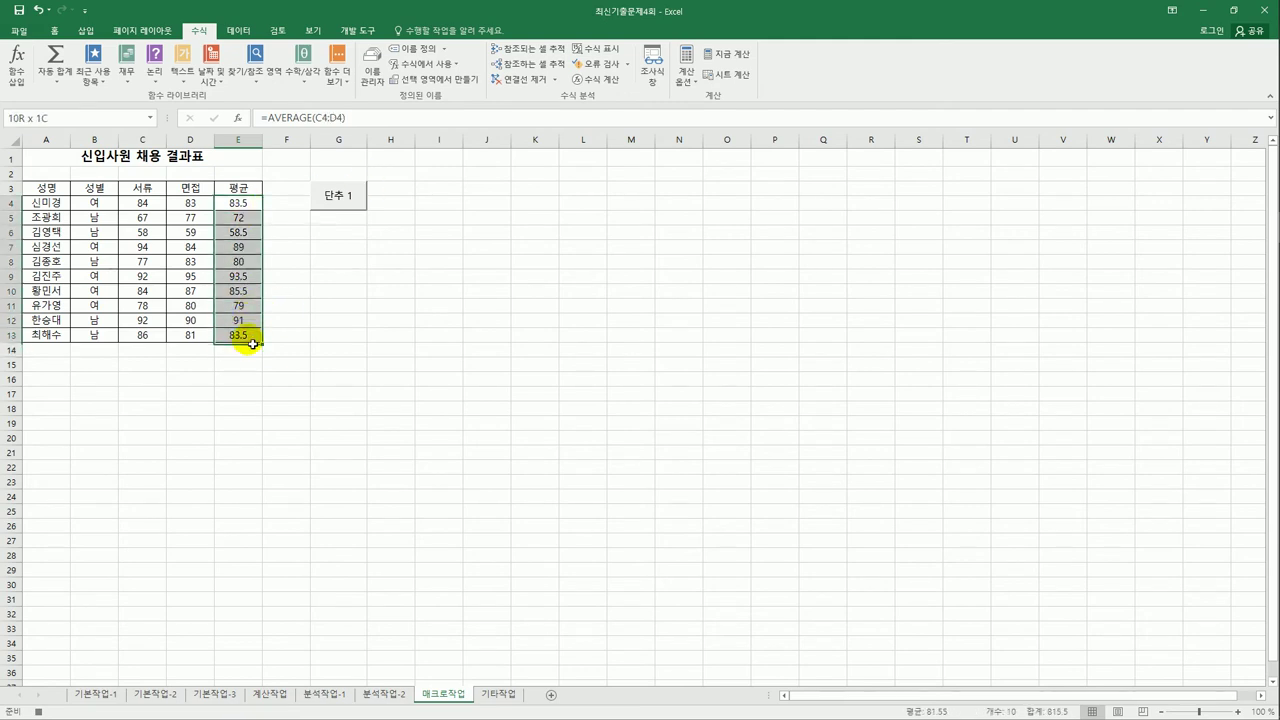
key(Delete)
click(381, 395)
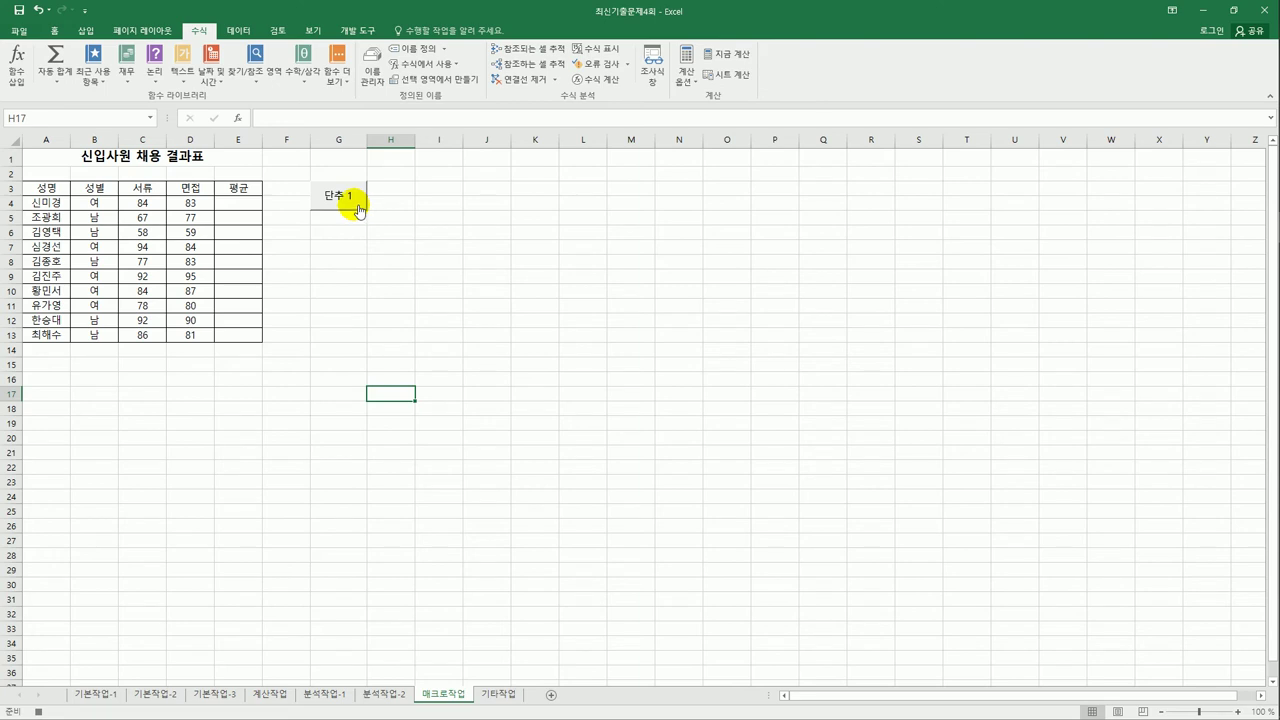
click(358, 31)
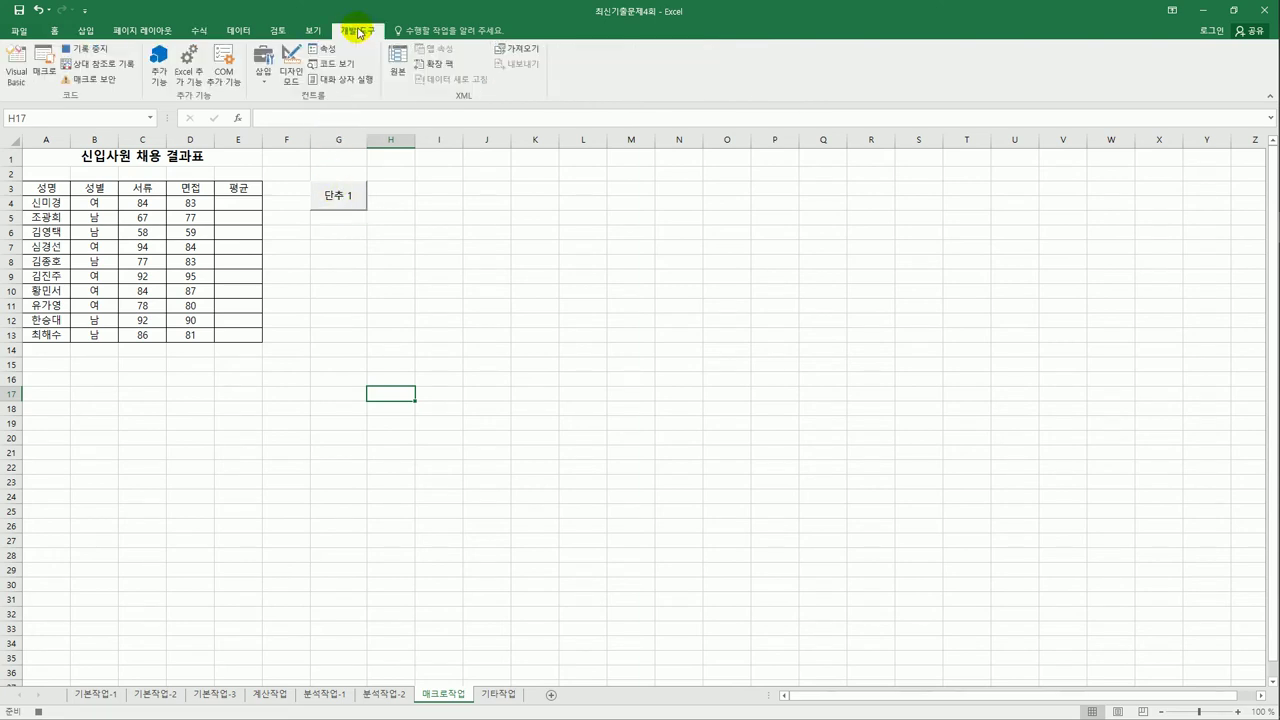
click(84, 48)
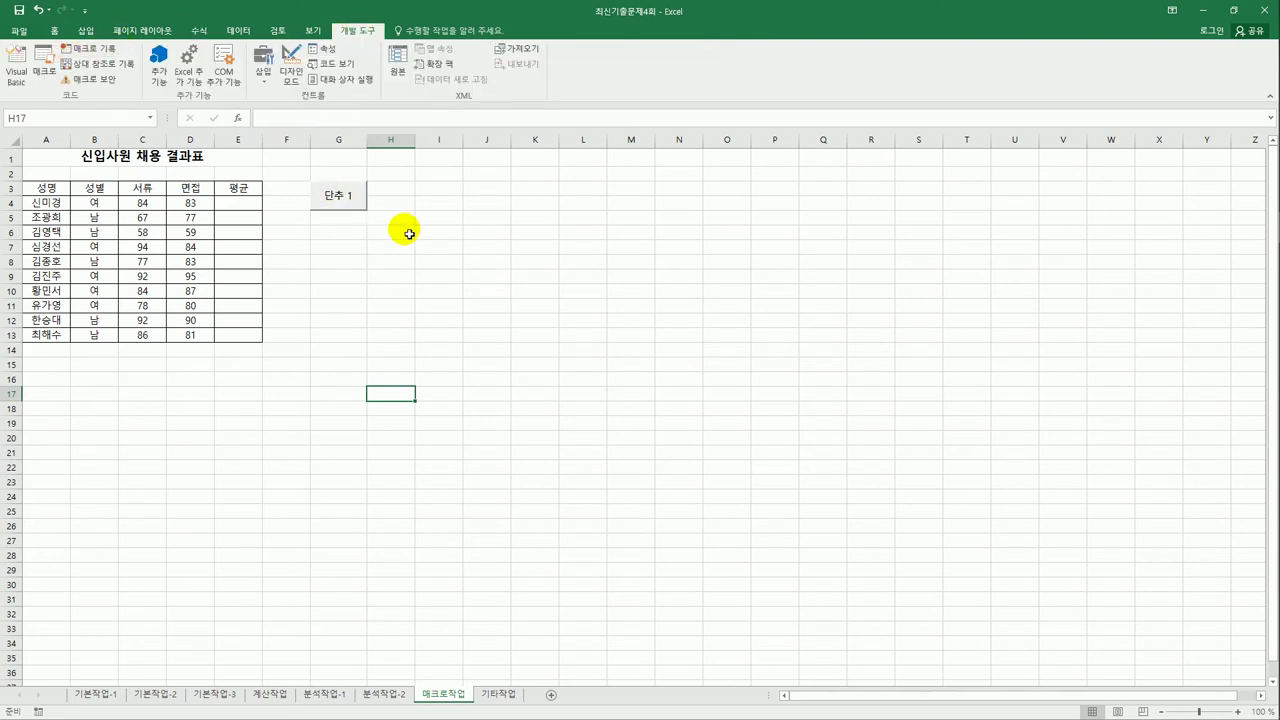
Step: Test the macro by running it from the 단추 1 button
click(401, 306)
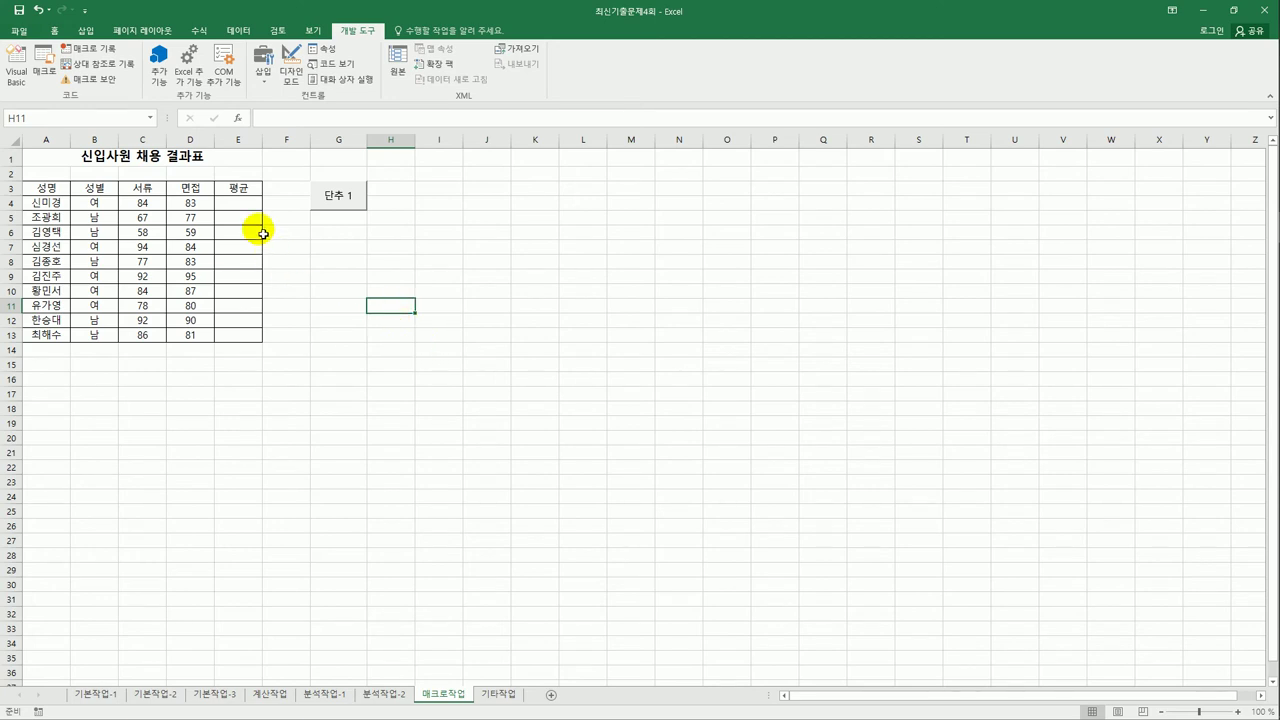
click(343, 203)
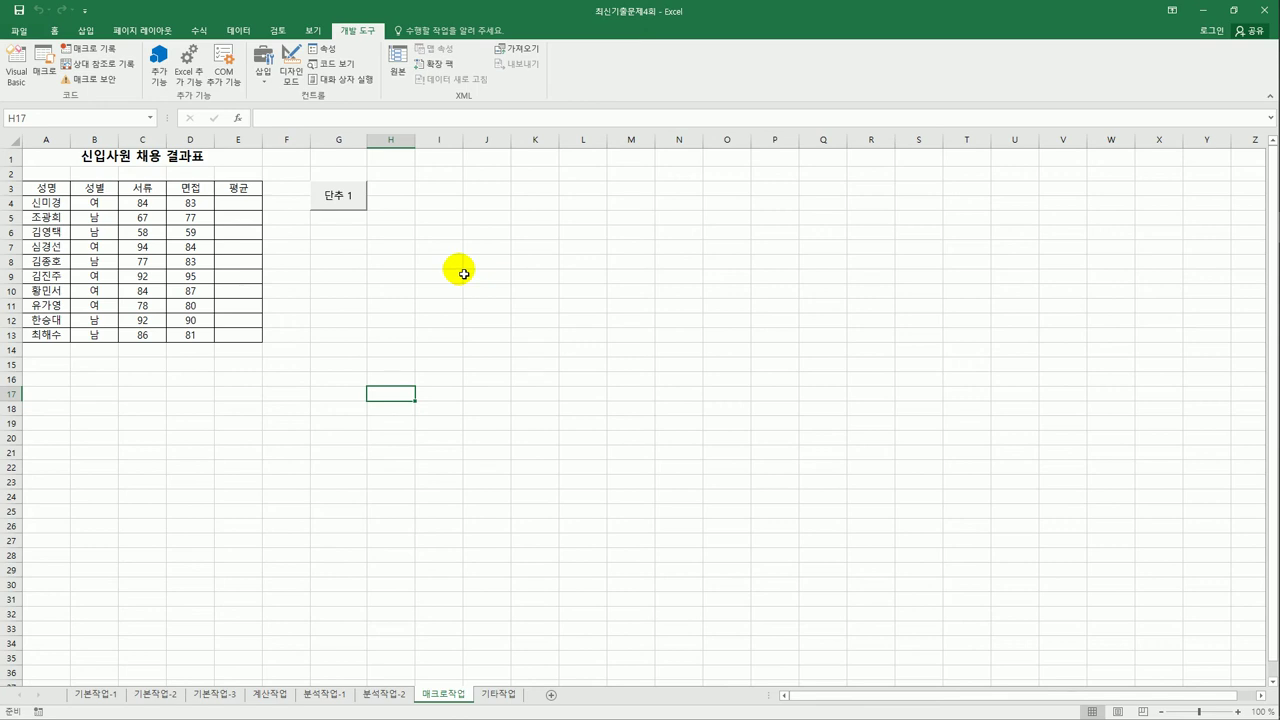
drag(392, 262, 543, 480)
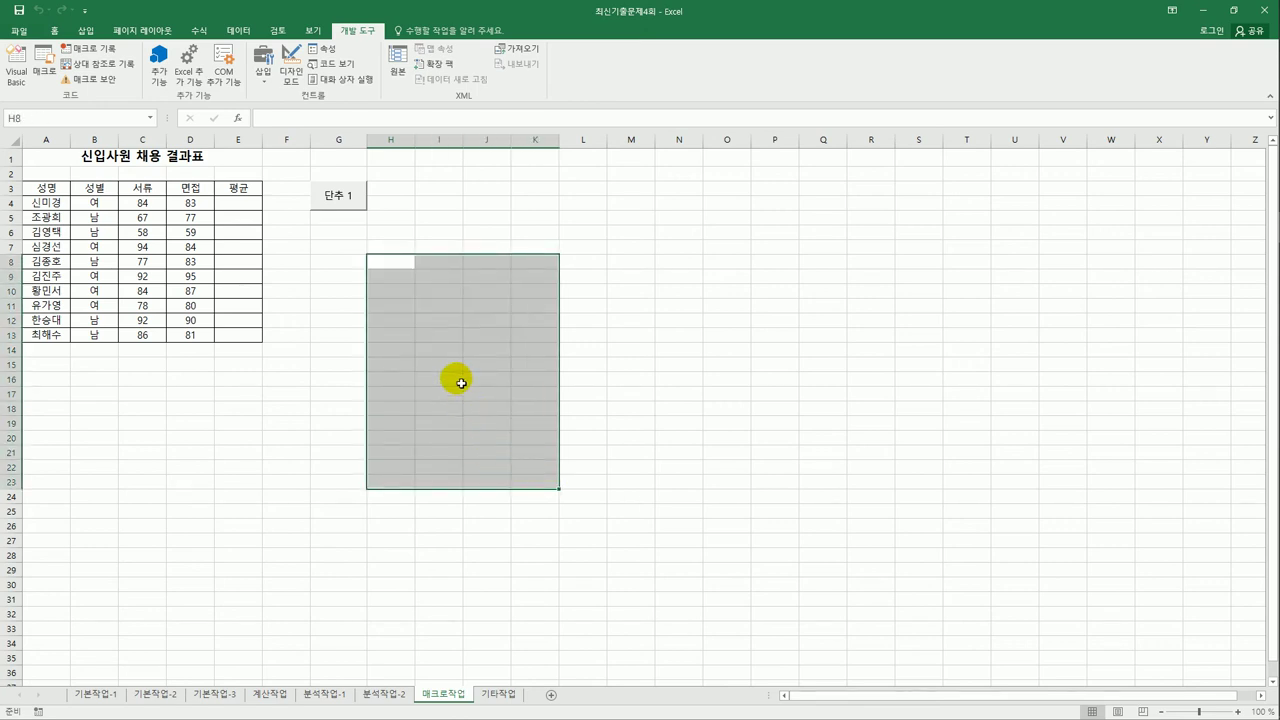
click(359, 411)
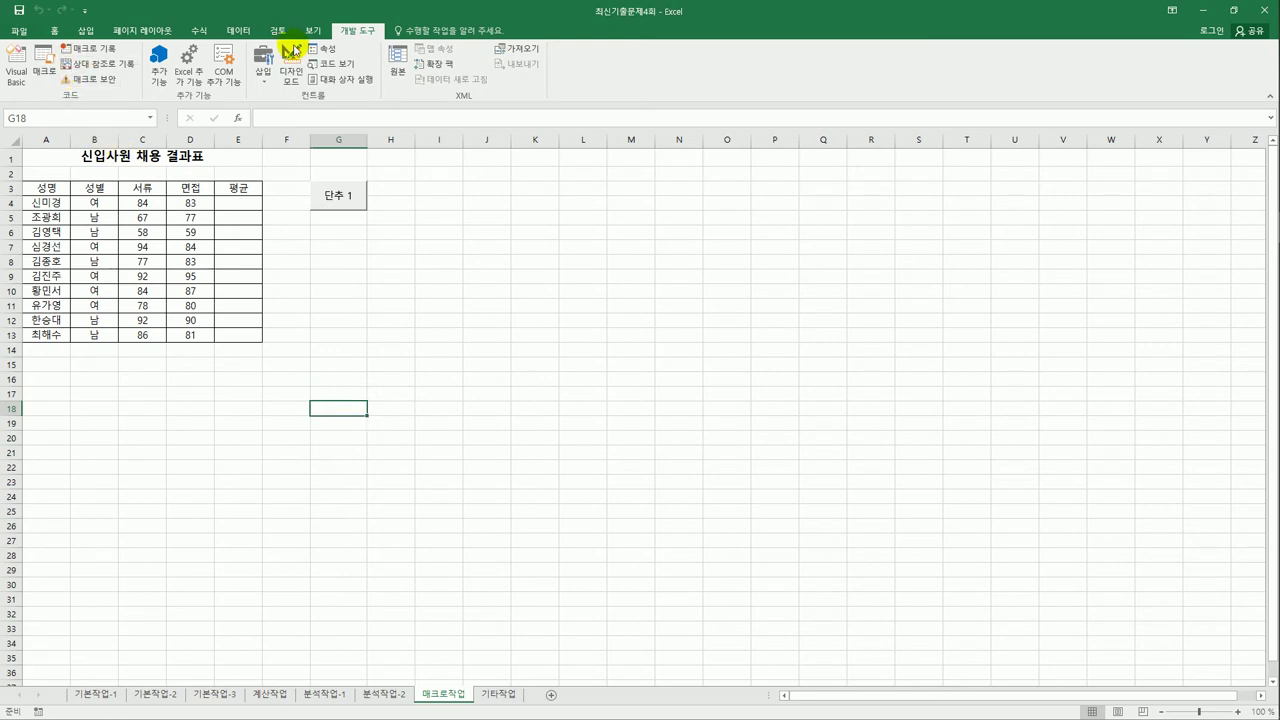
Step: Delete the recorded 평균 macro from the workbook
click(45, 66)
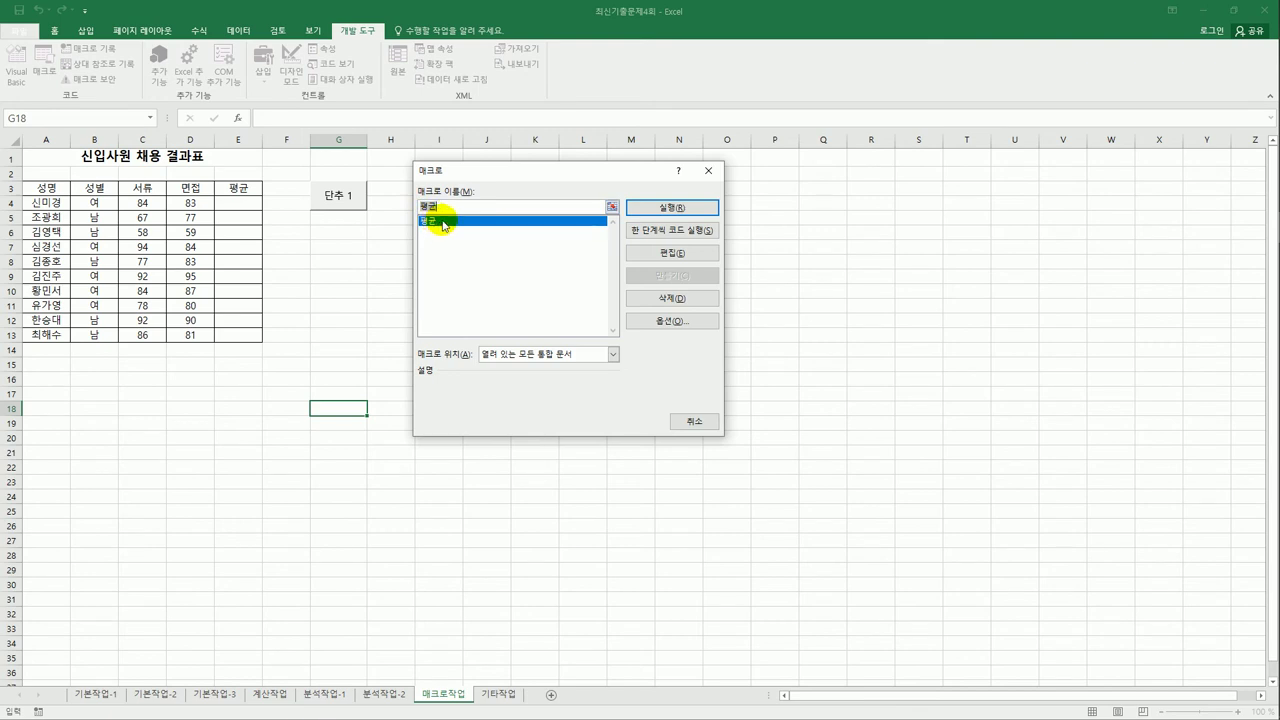
click(669, 258)
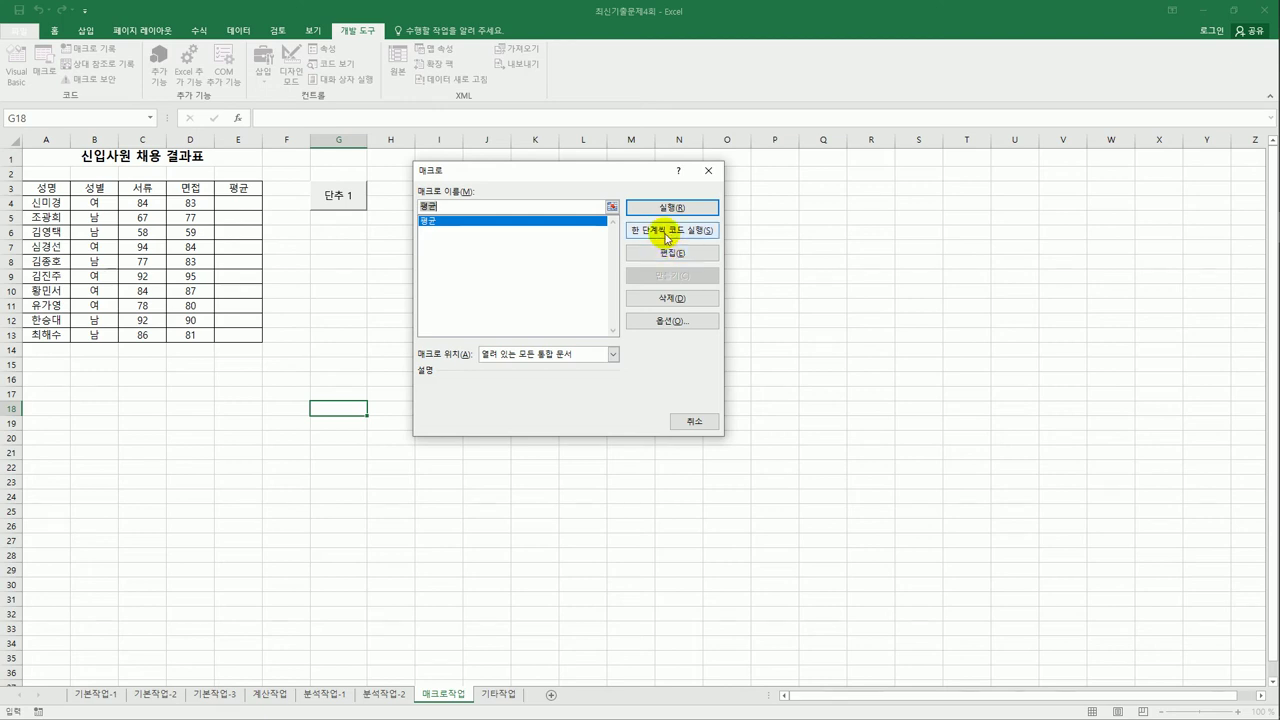
click(667, 300)
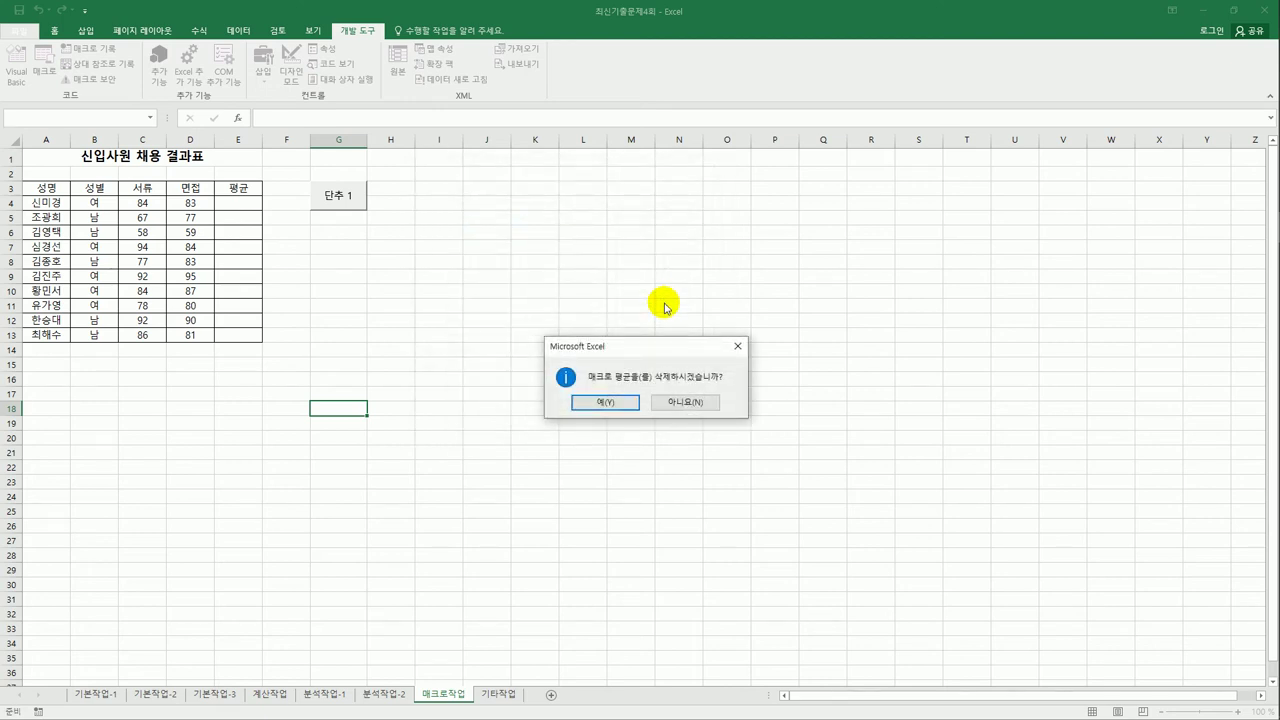
drag(661, 351, 659, 298)
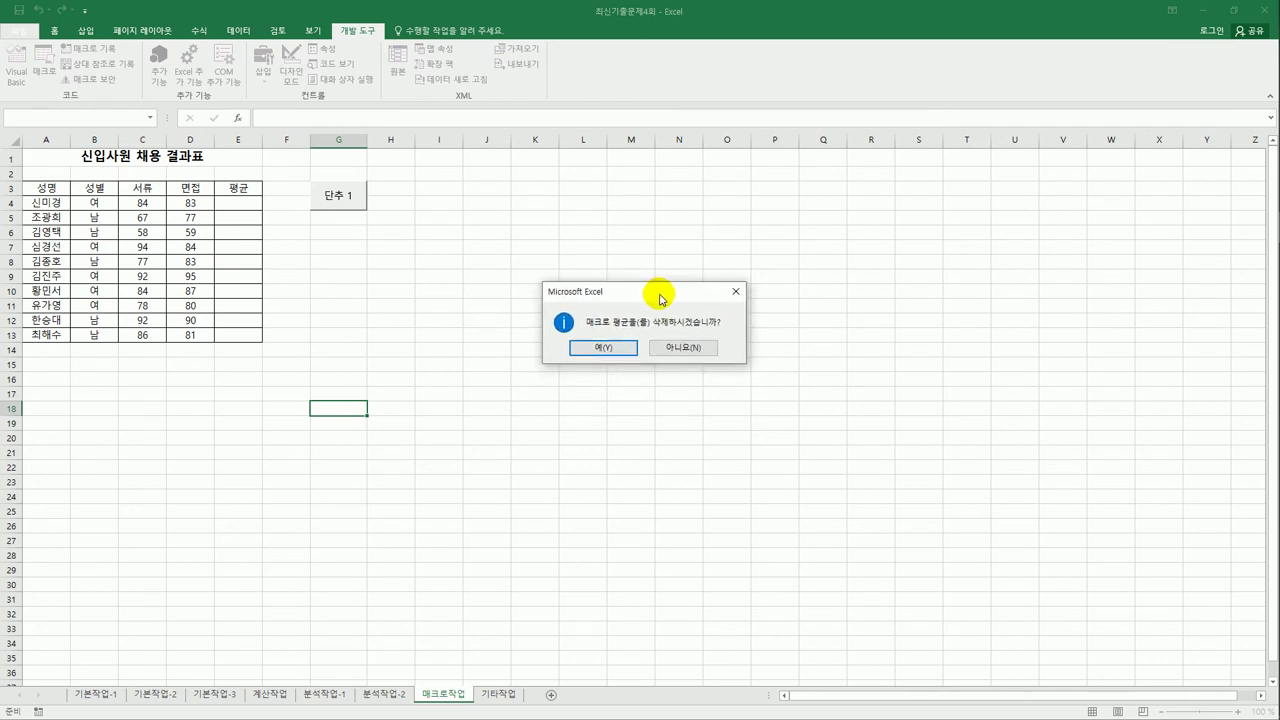
click(605, 348)
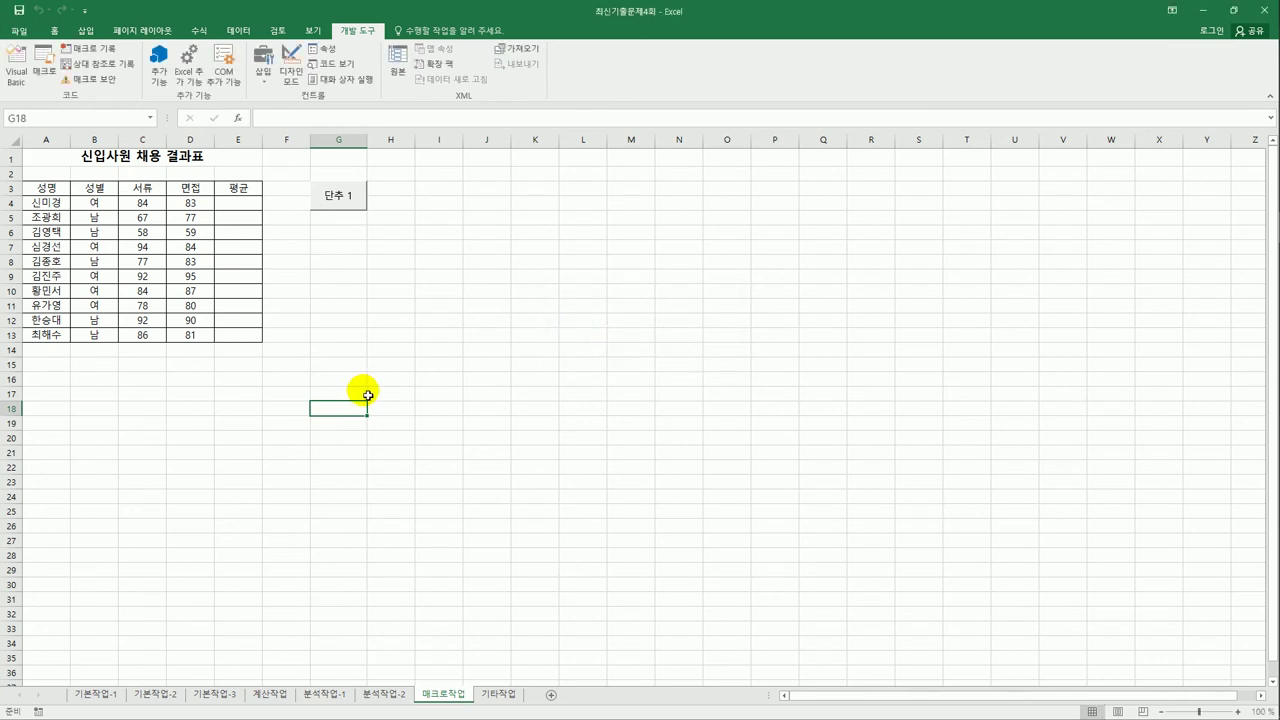
Step: Cut the old 단추 1 button from the sheet and check the macro list for leftover macros
right_click(321, 190)
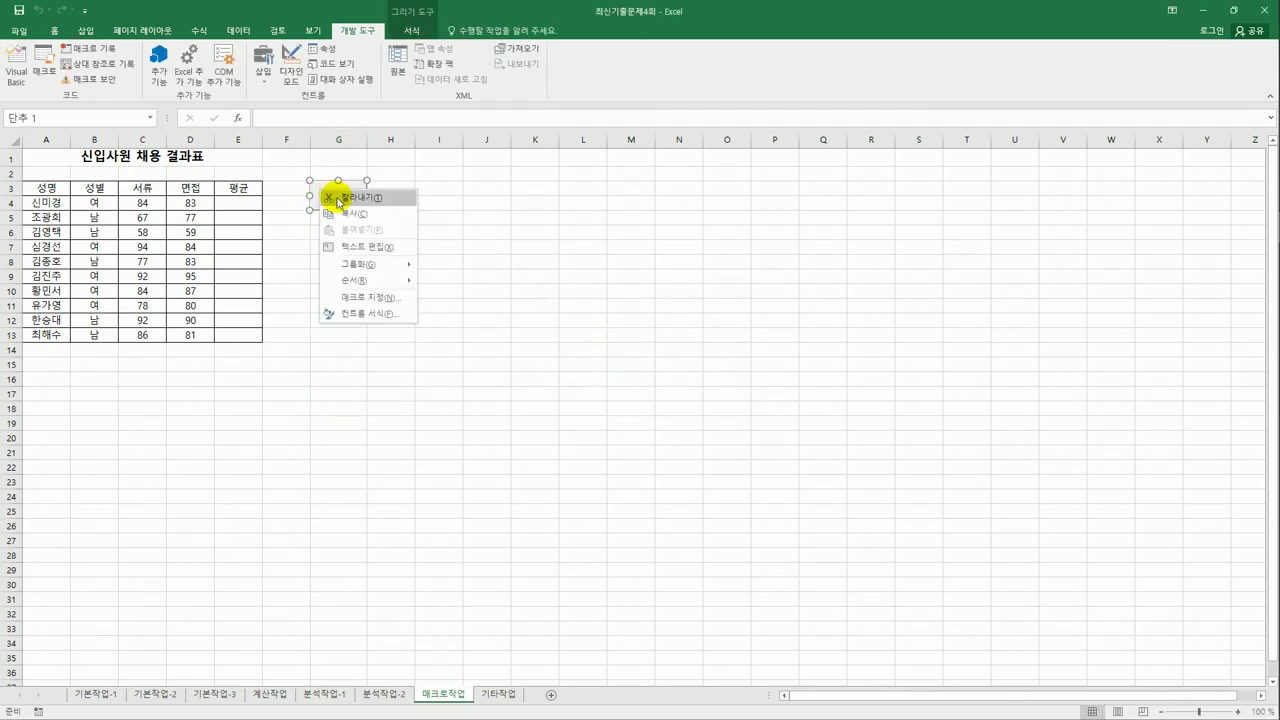
click(340, 198)
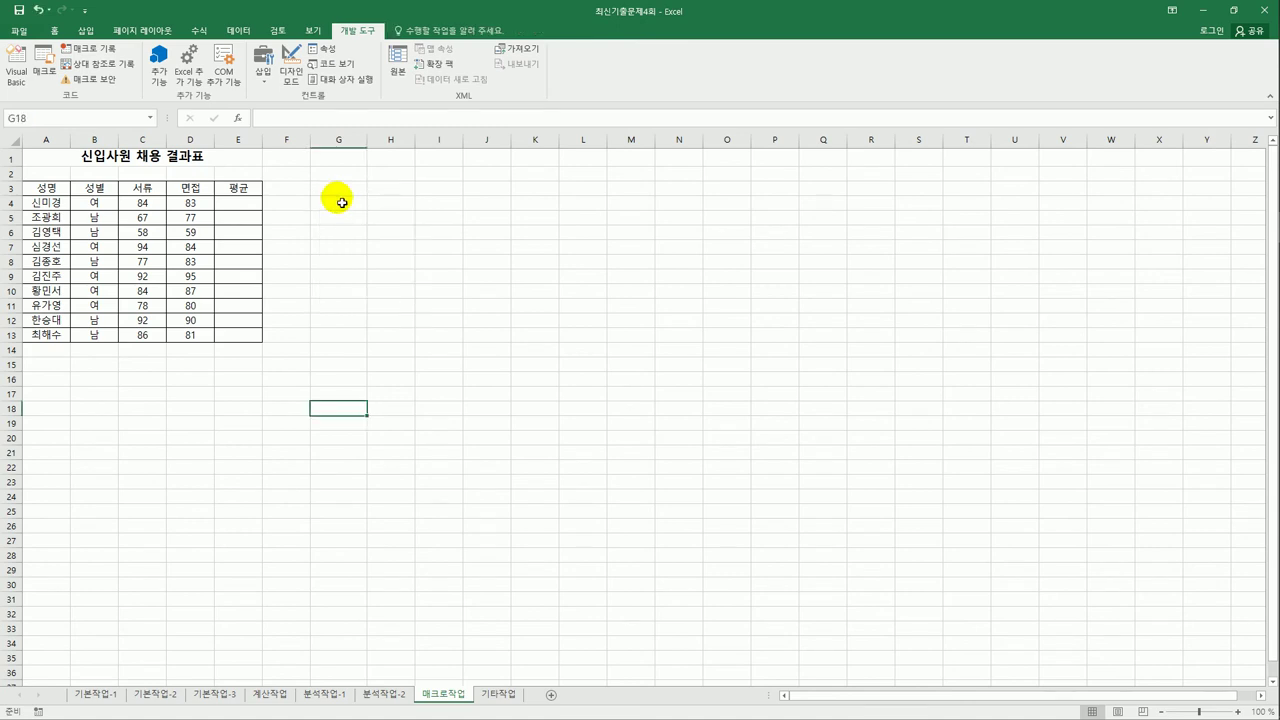
click(443, 254)
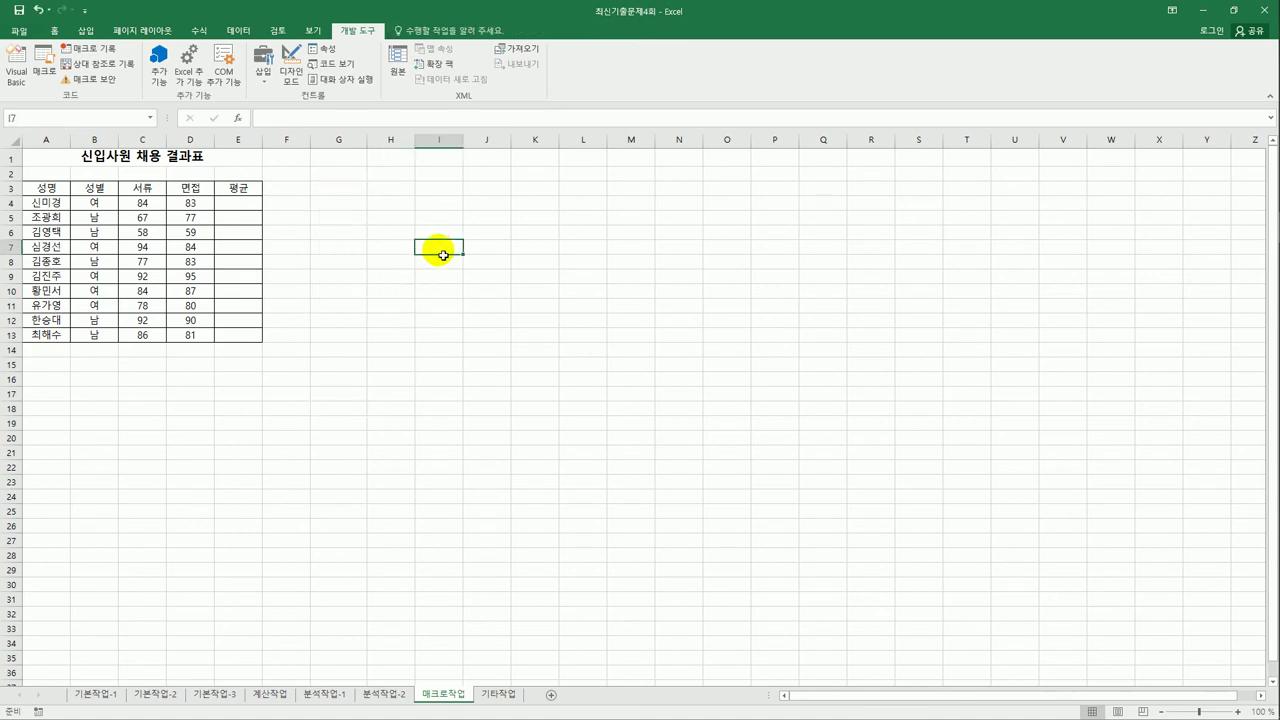
click(44, 67)
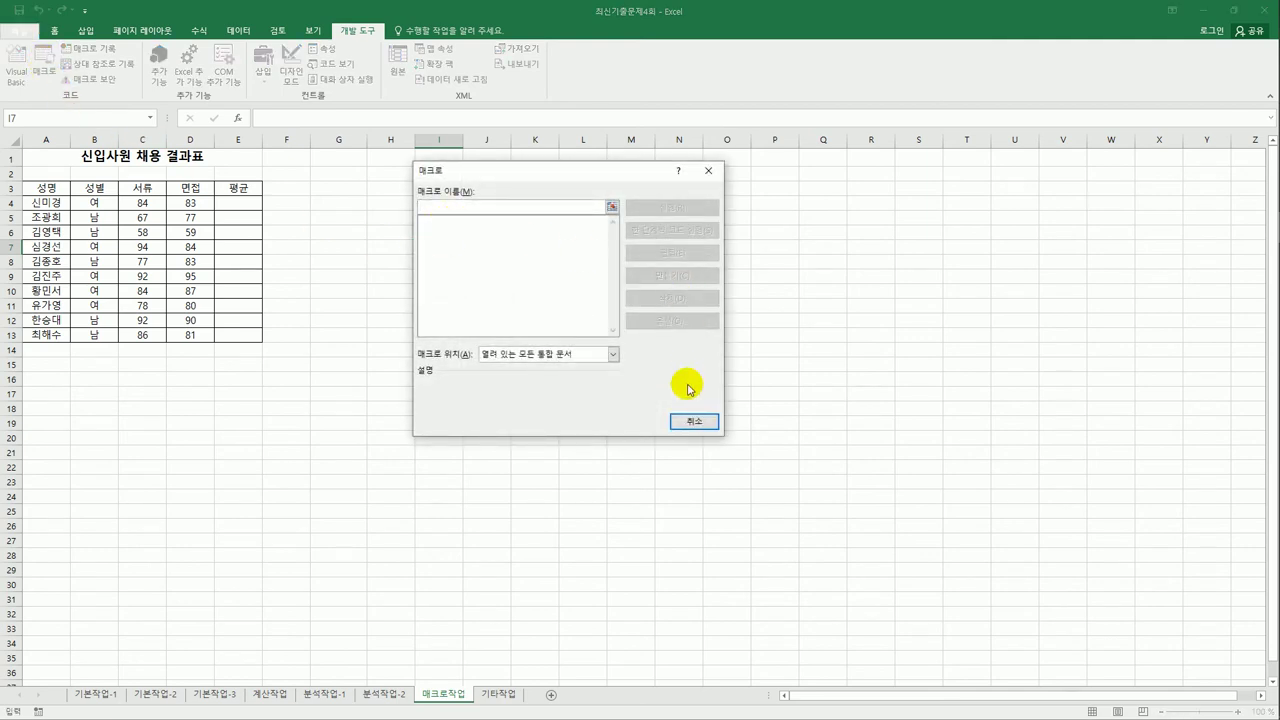
click(708, 170)
click(724, 334)
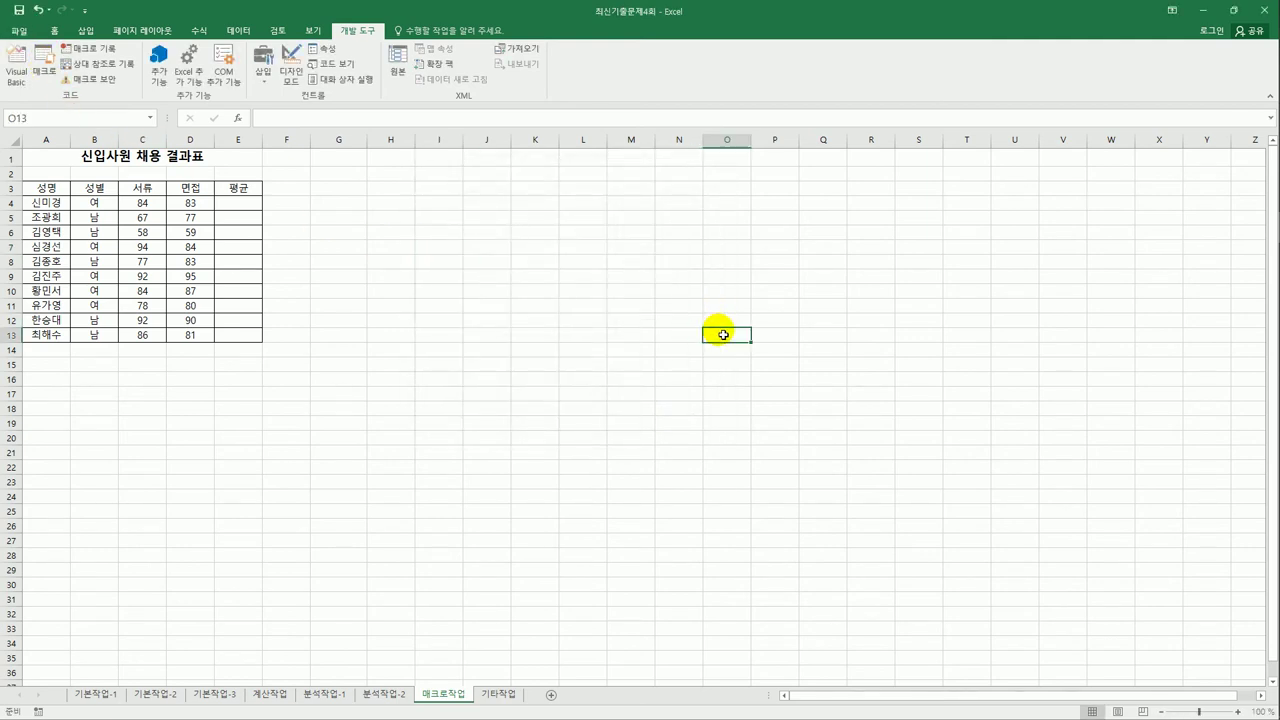
Step: Draw a form control button covering cells G3:G4
click(263, 65)
click(257, 110)
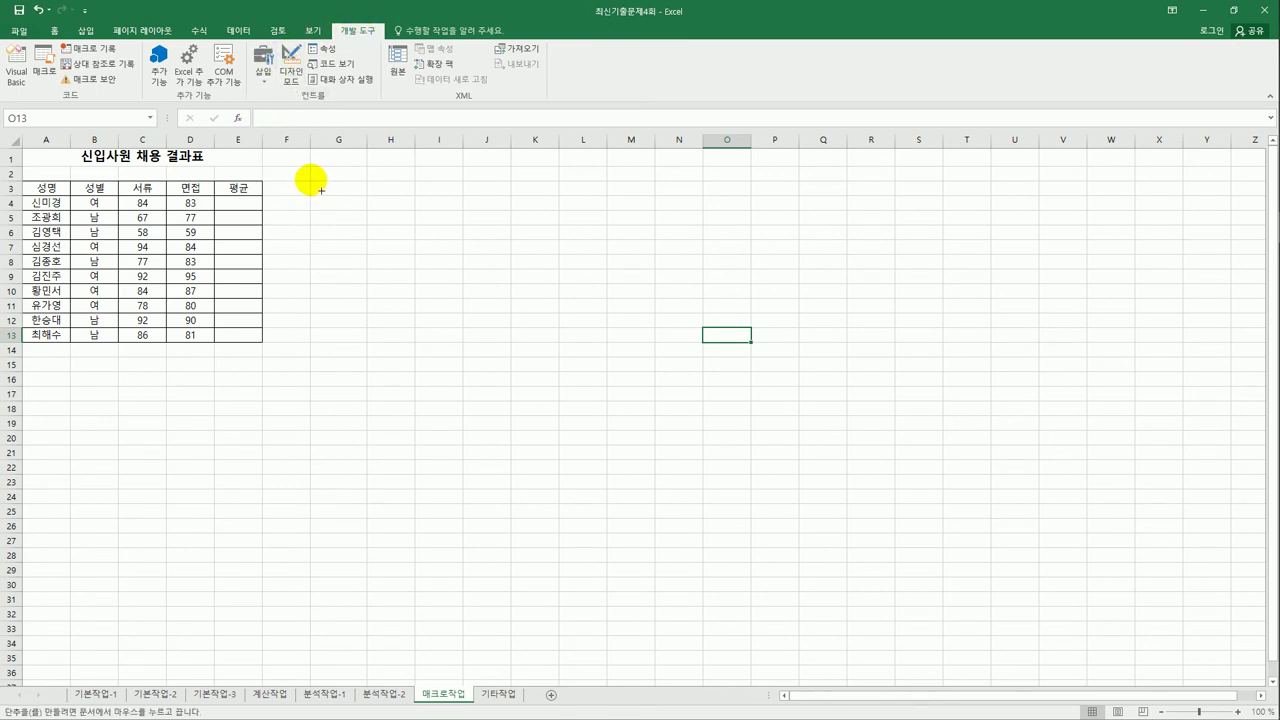
drag(310, 181, 362, 206)
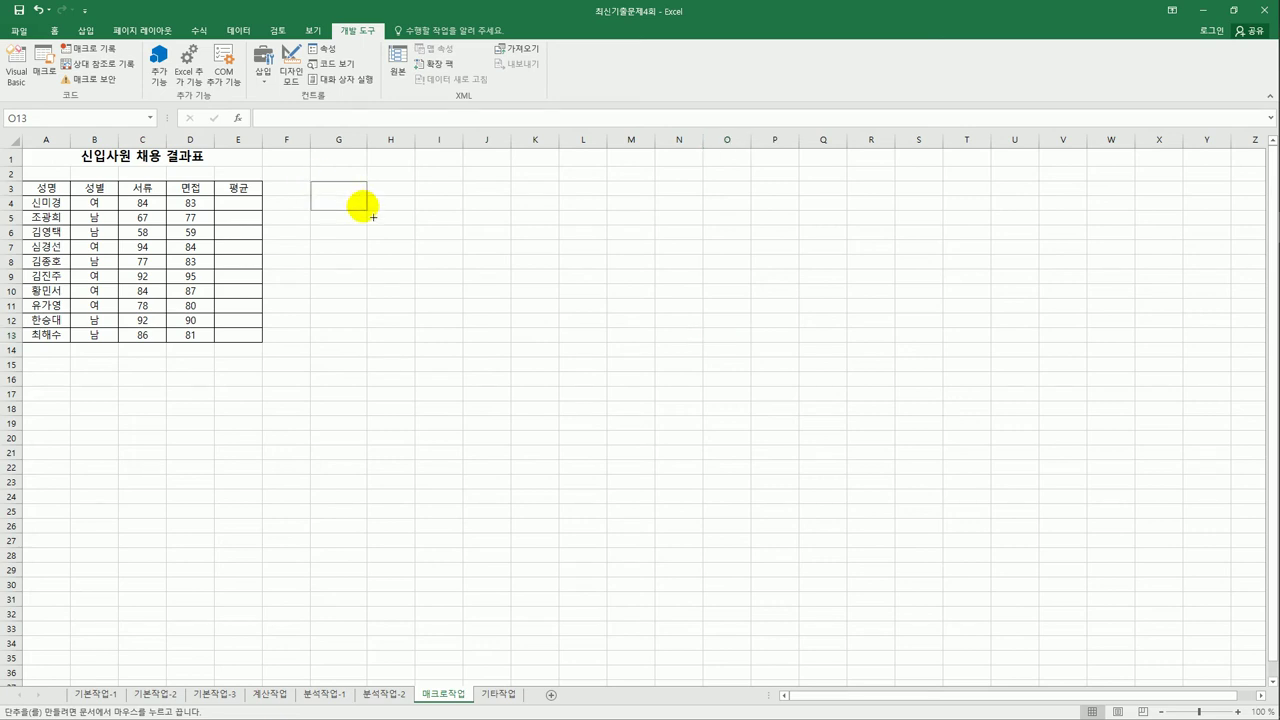
drag(368, 211, 368, 211)
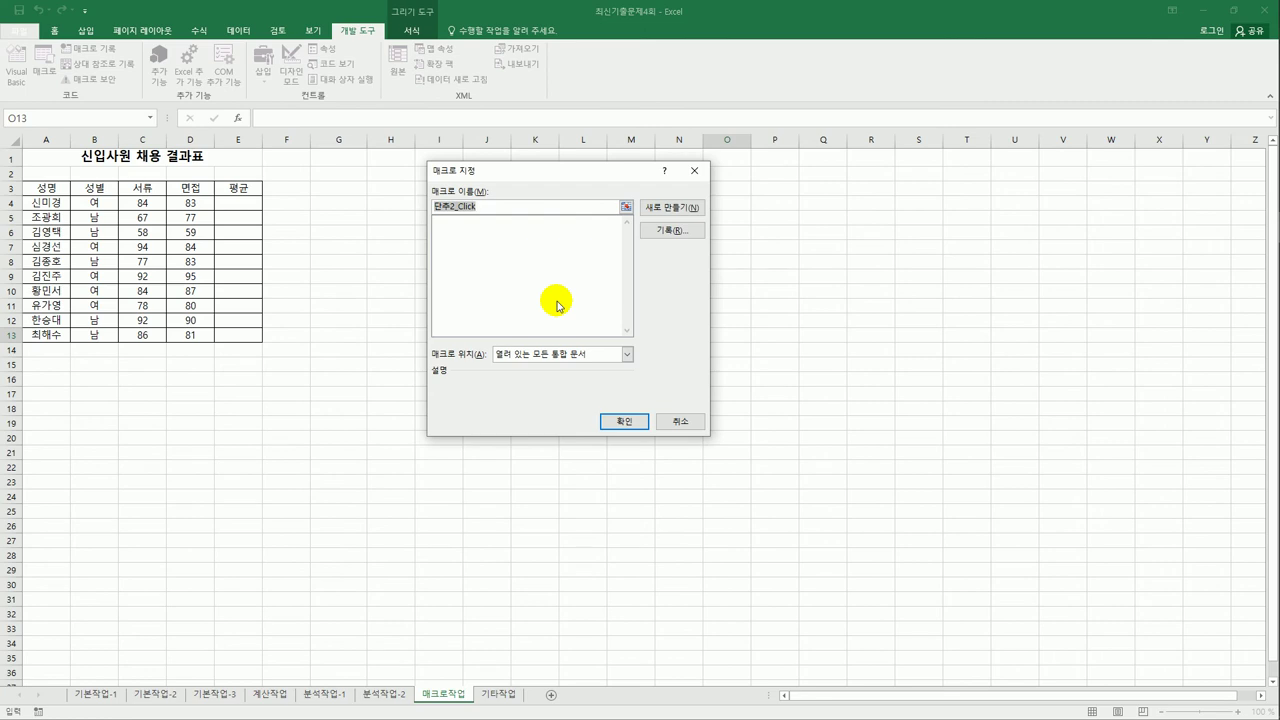
Step: Name the button's macro 평균 and start recording it in the current workbook
text(ㅍ)
text(균)
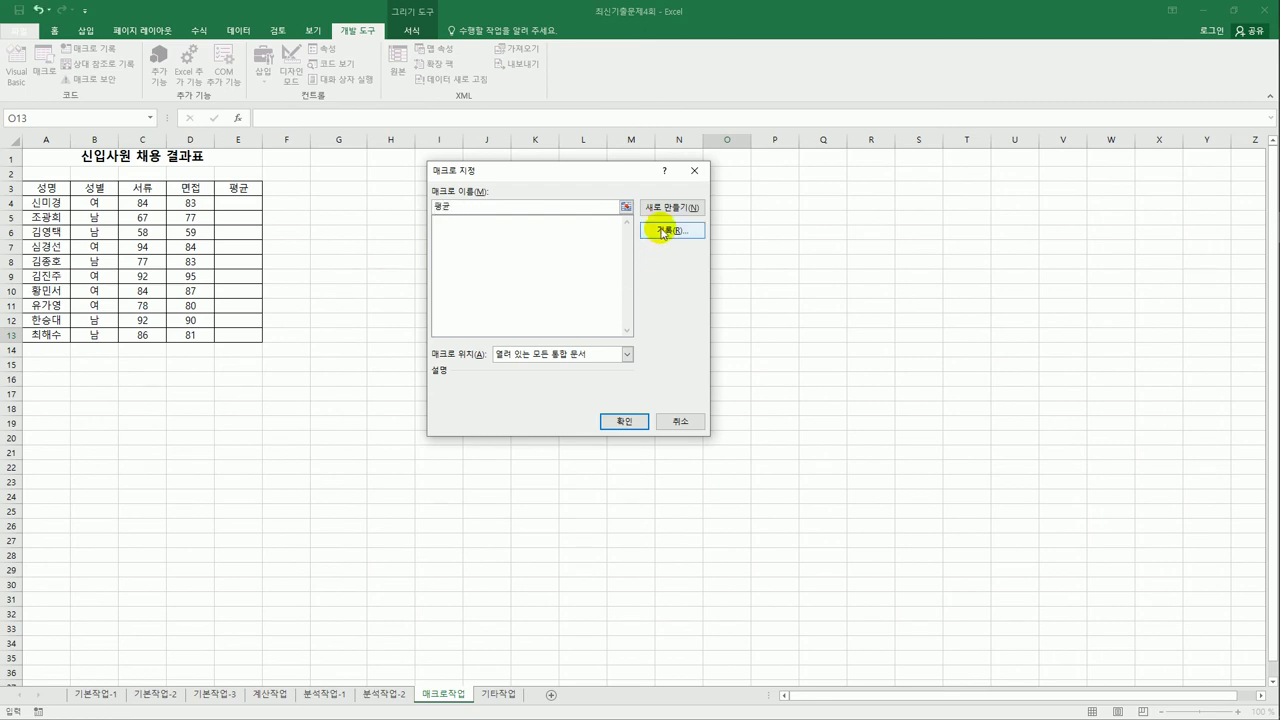
click(662, 231)
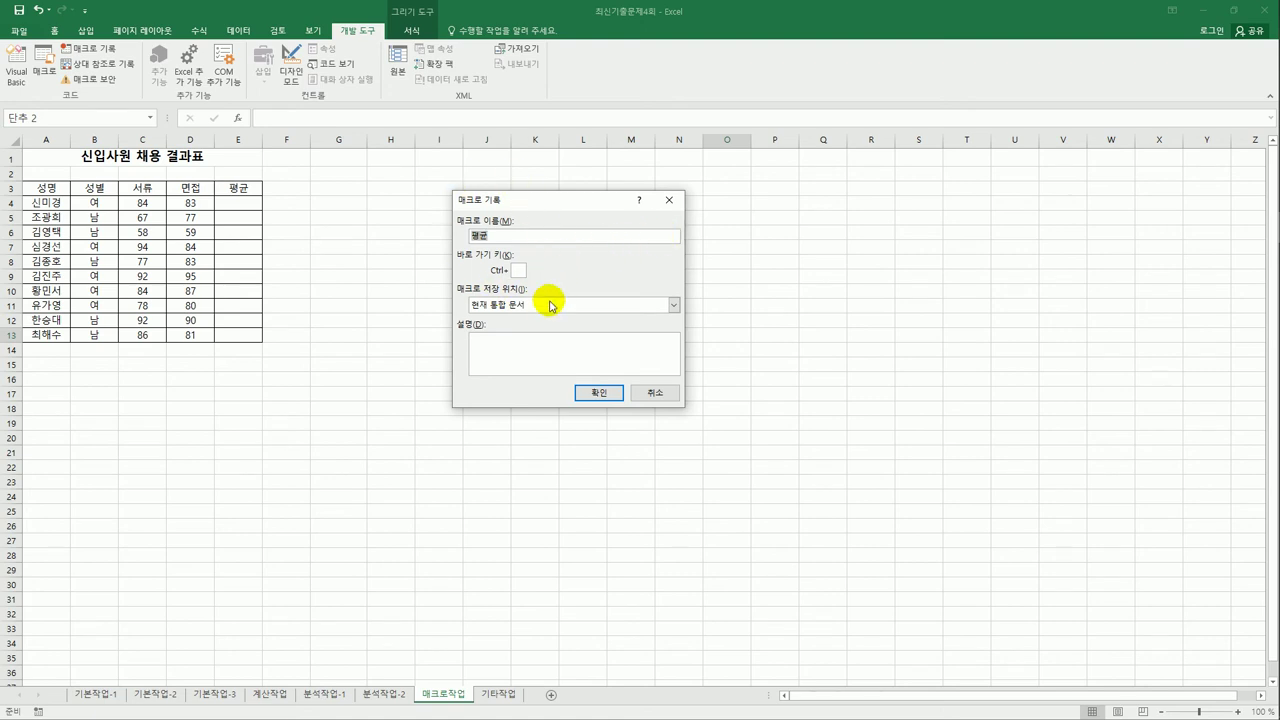
click(587, 400)
click(592, 401)
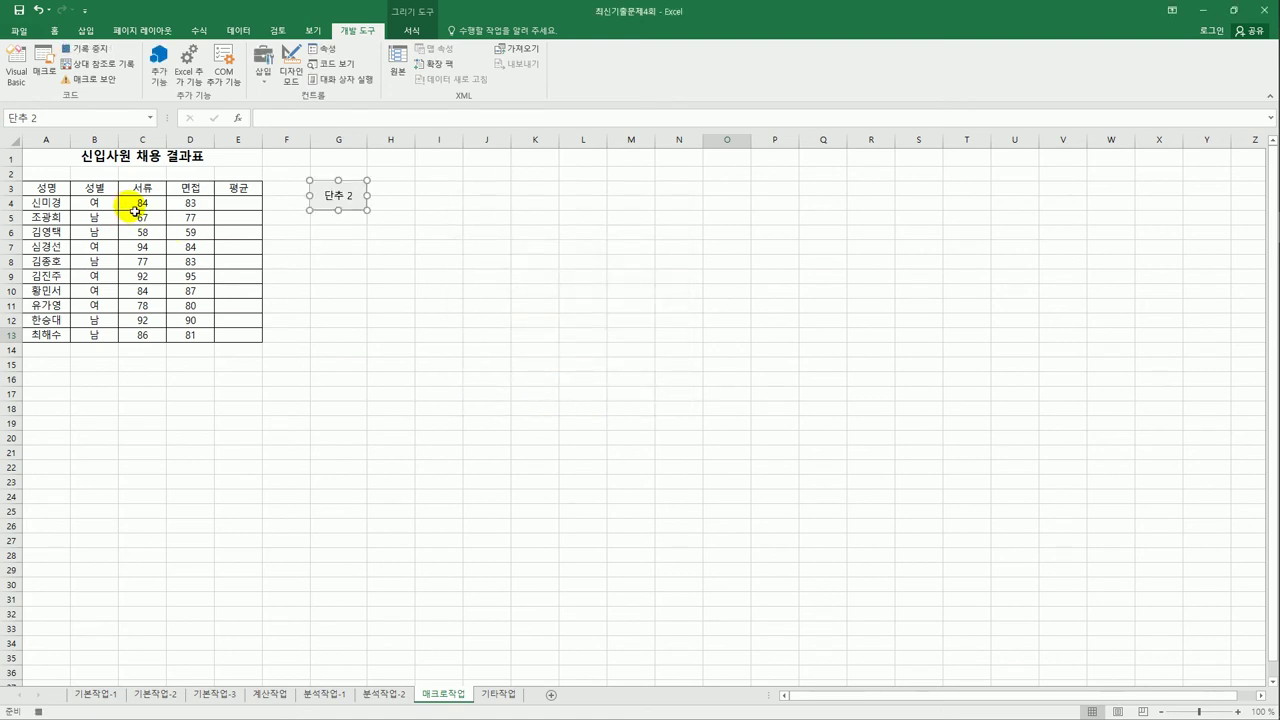
Step: Fill E4:E13 with each row's automatic average, using the range C4:E13
drag(135, 211, 235, 350)
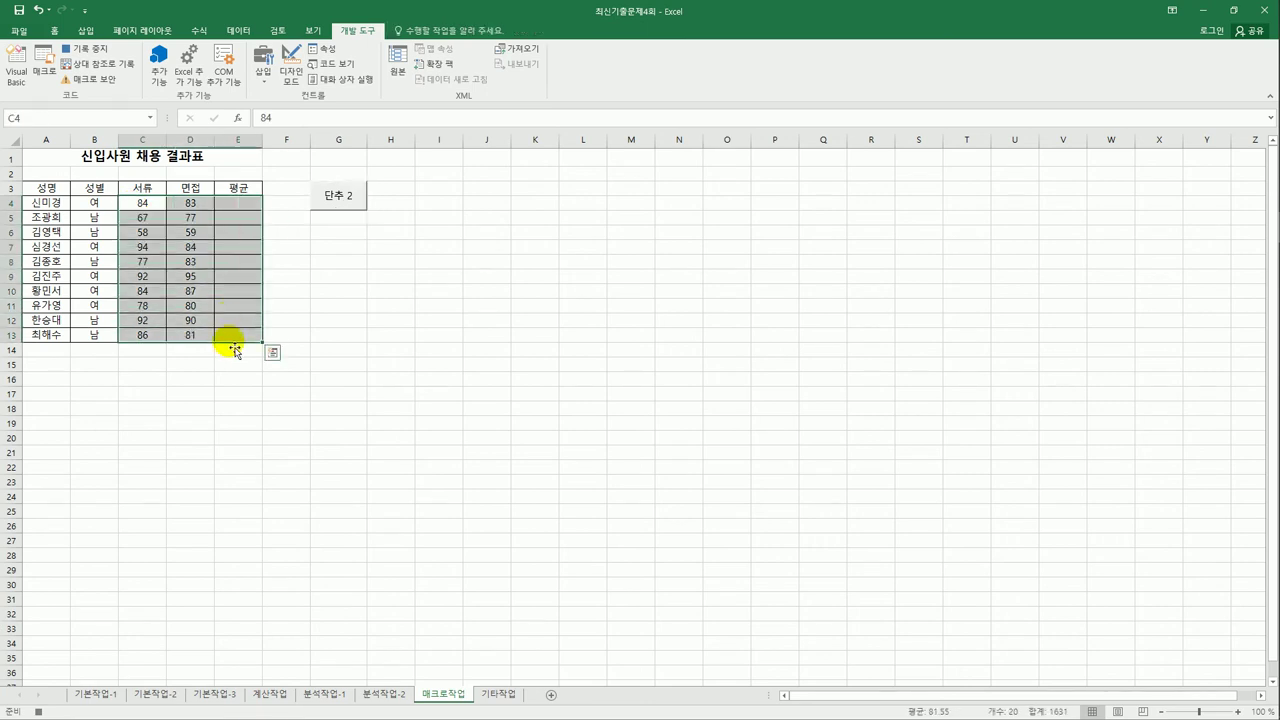
click(198, 31)
click(56, 75)
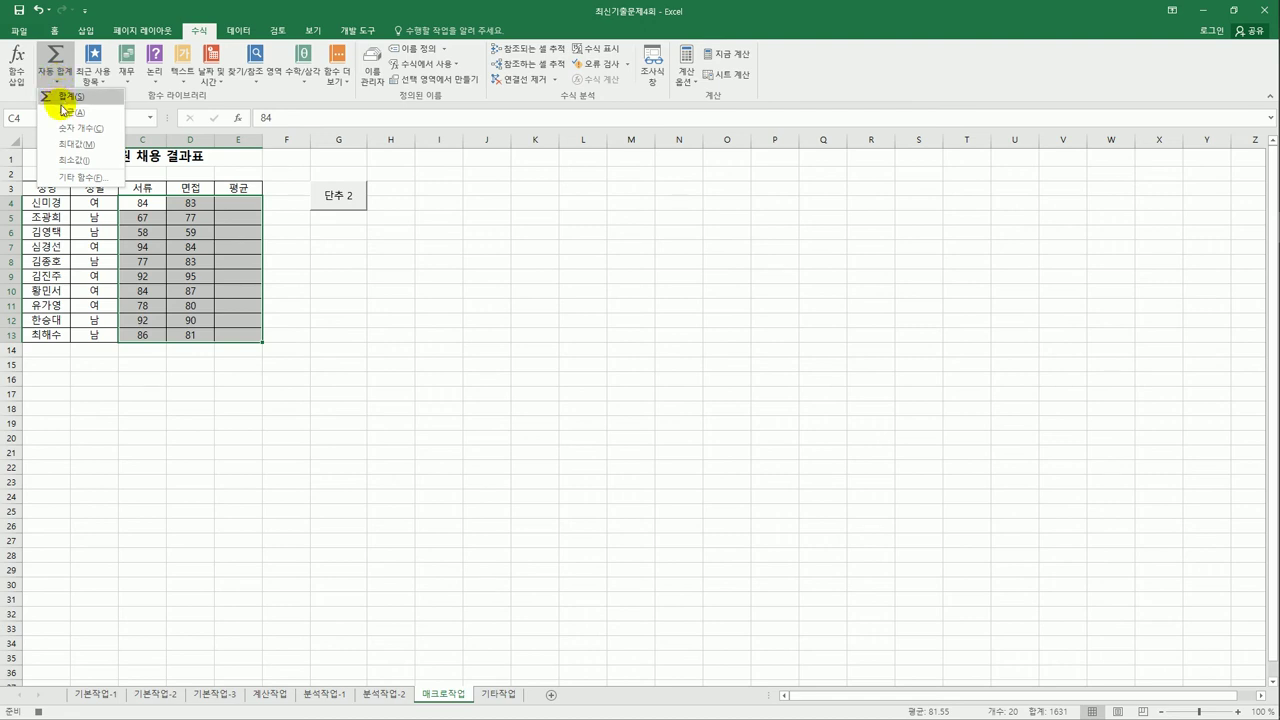
click(68, 114)
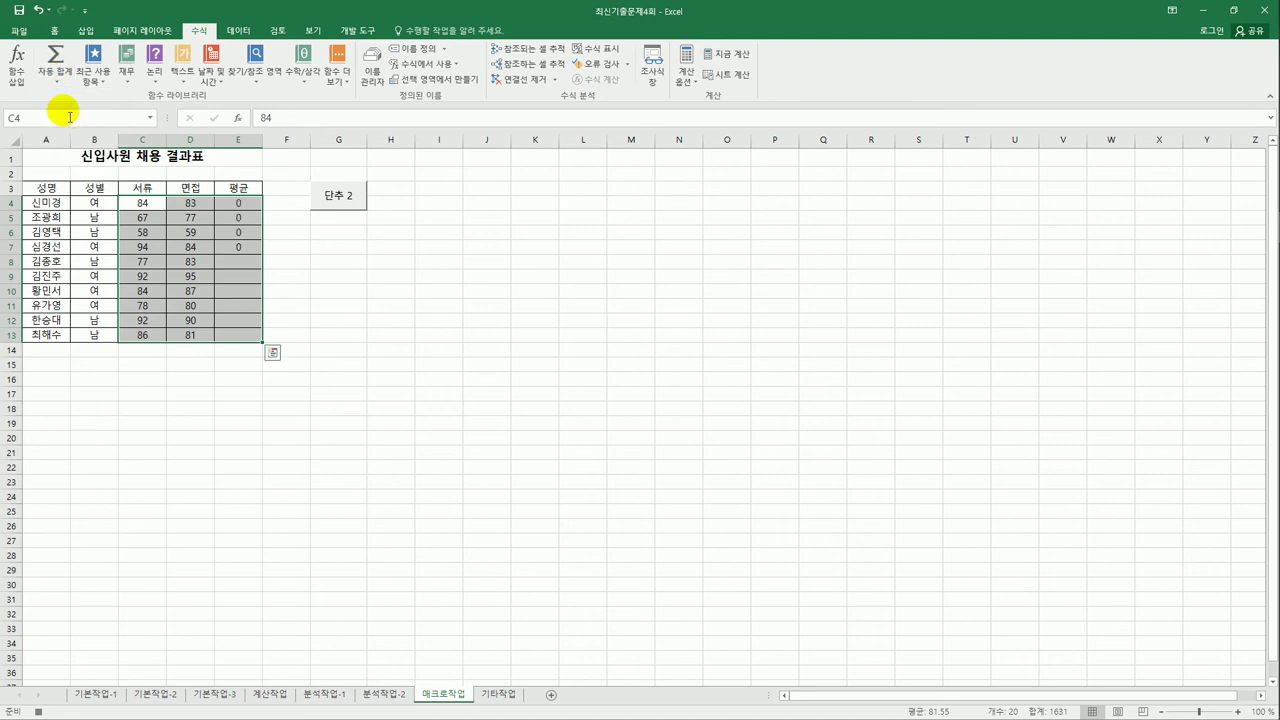
Step: Select cell E13 and stop recording the 평균 macro
click(243, 336)
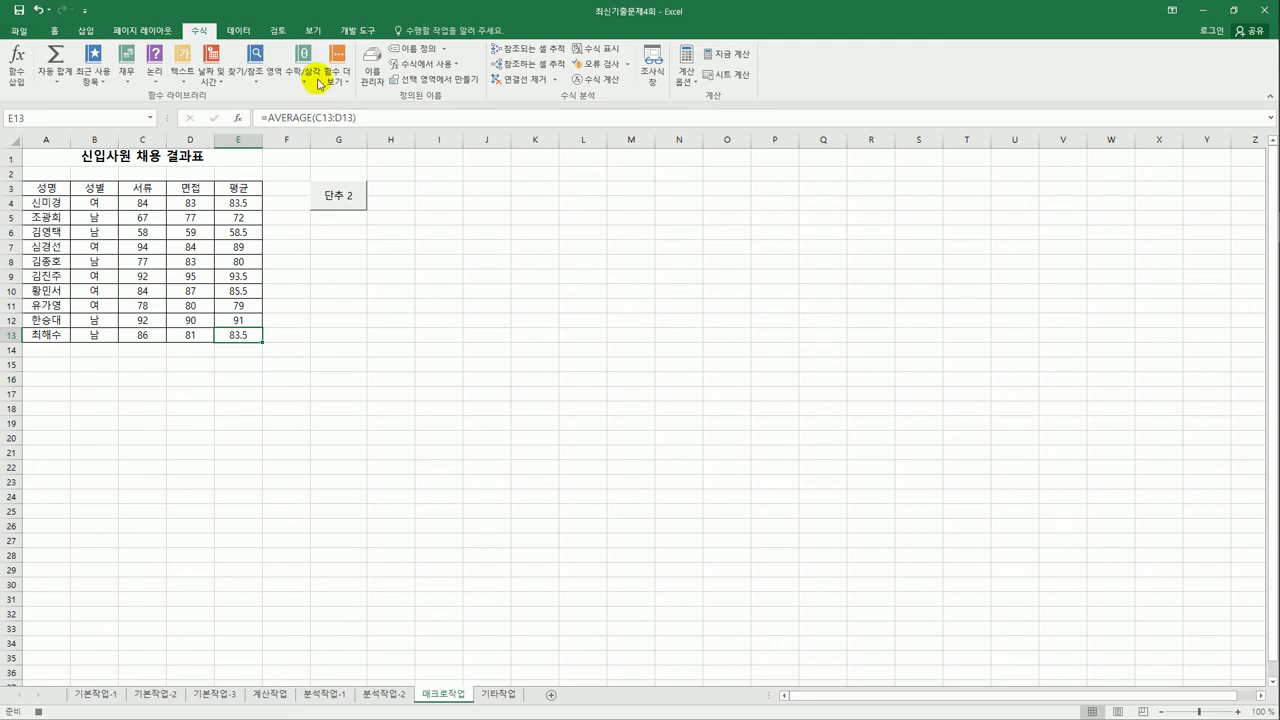
click(358, 31)
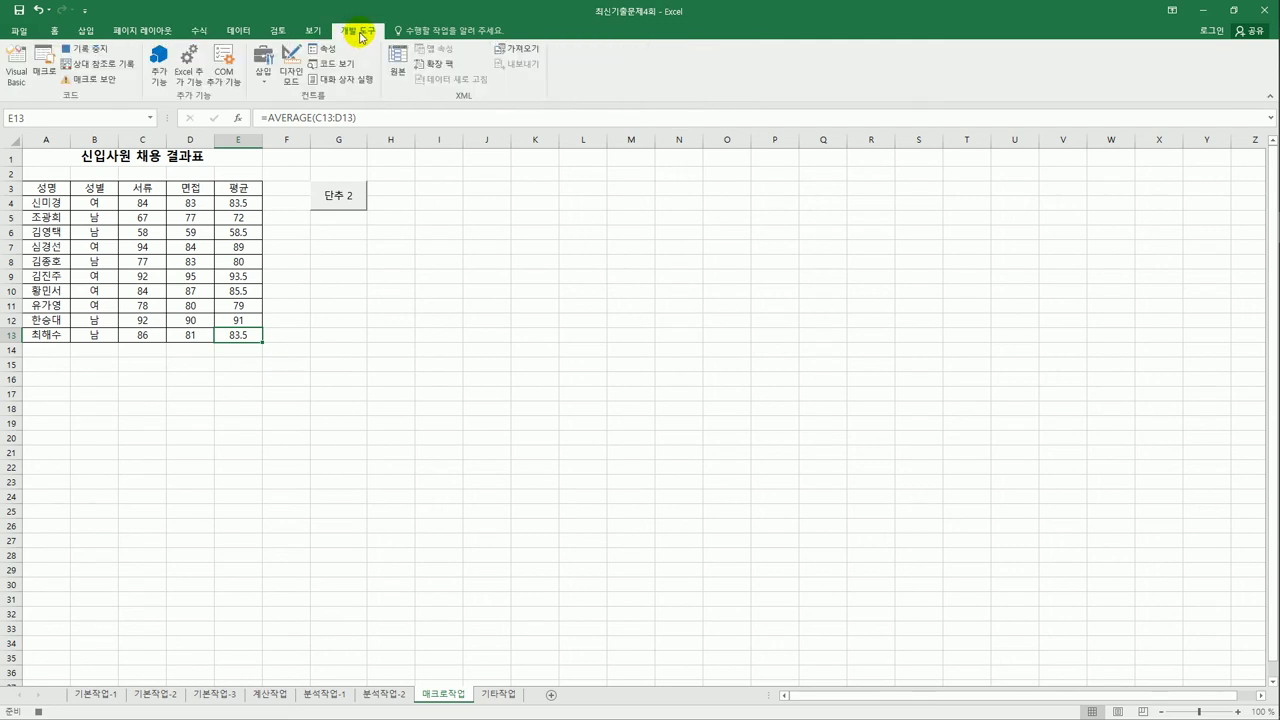
click(97, 50)
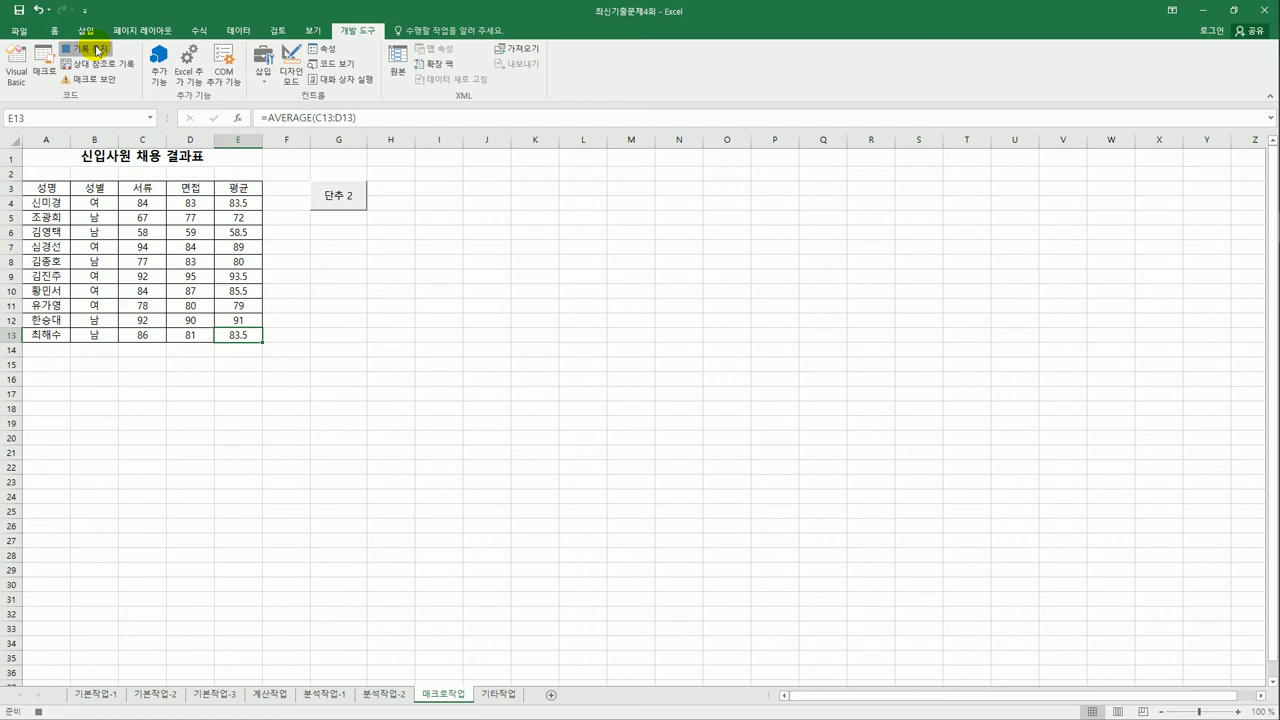
click(97, 50)
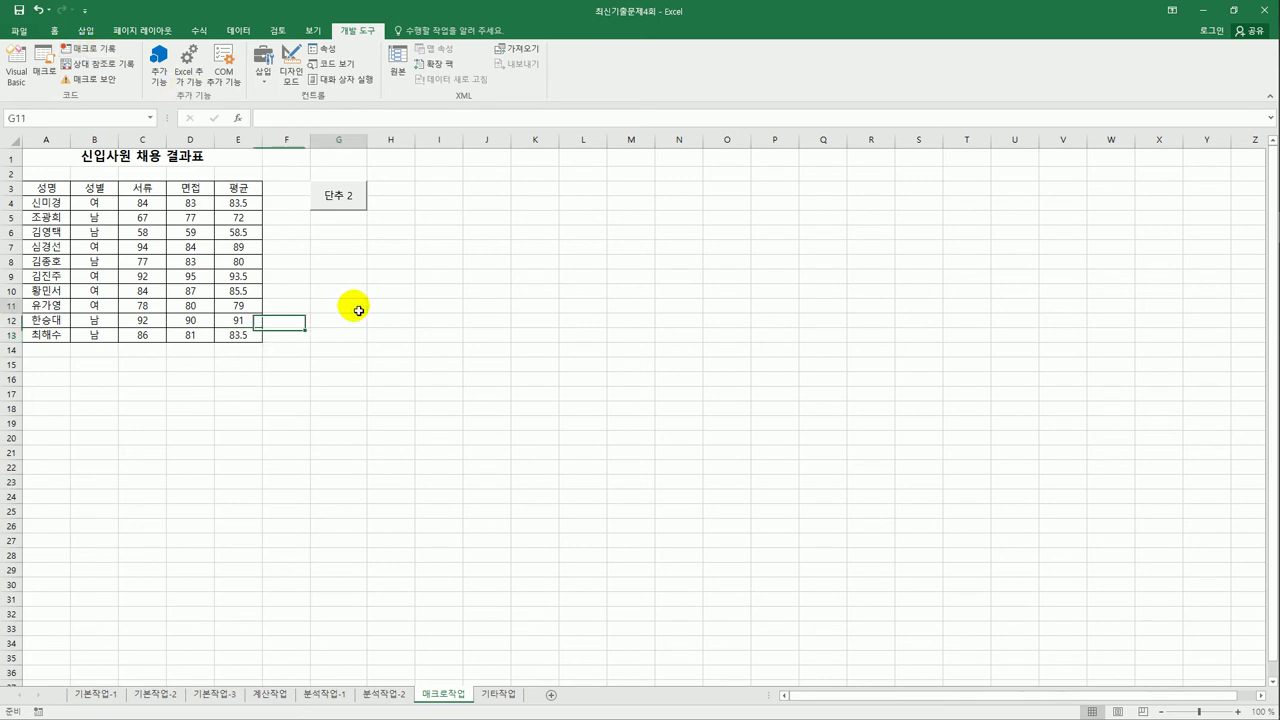
Step: Clear the values in the 평균 column and test the macro by running it from the 단추 2 button
drag(251, 206, 249, 340)
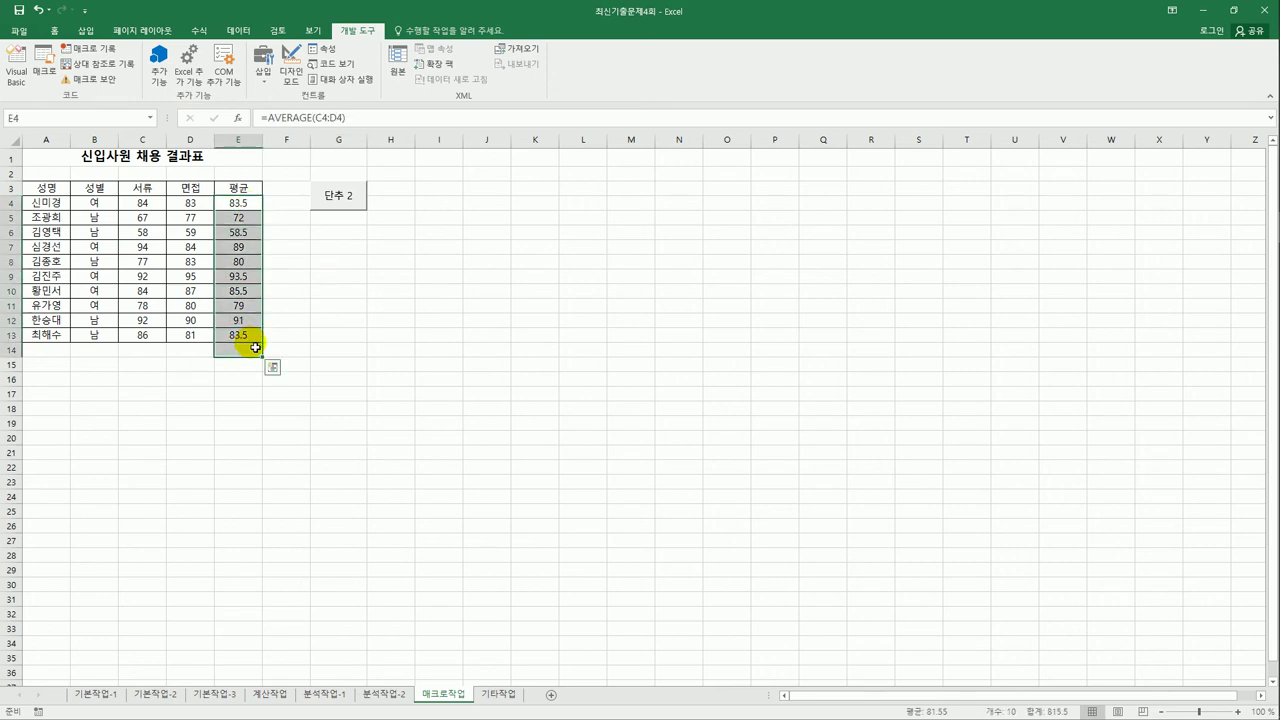
key(Delete)
click(337, 397)
click(350, 203)
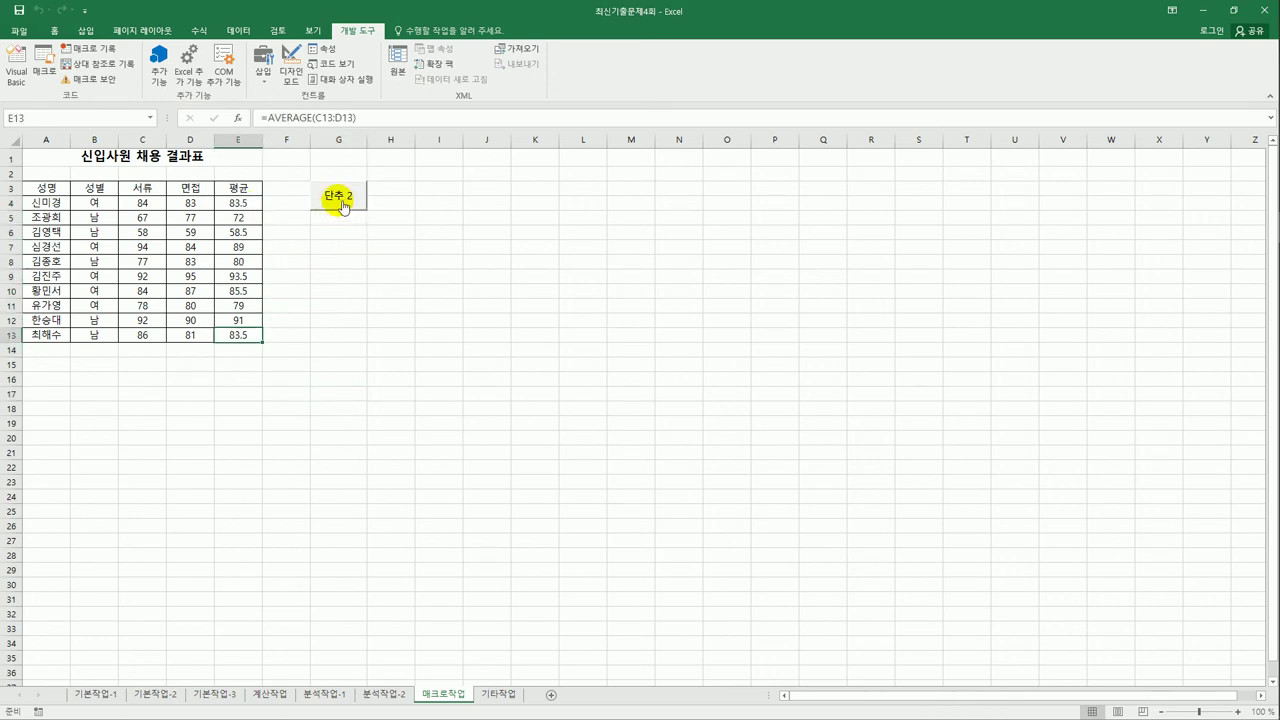
Step: Change the 단추 2 button's label to 평균
right_click(341, 204)
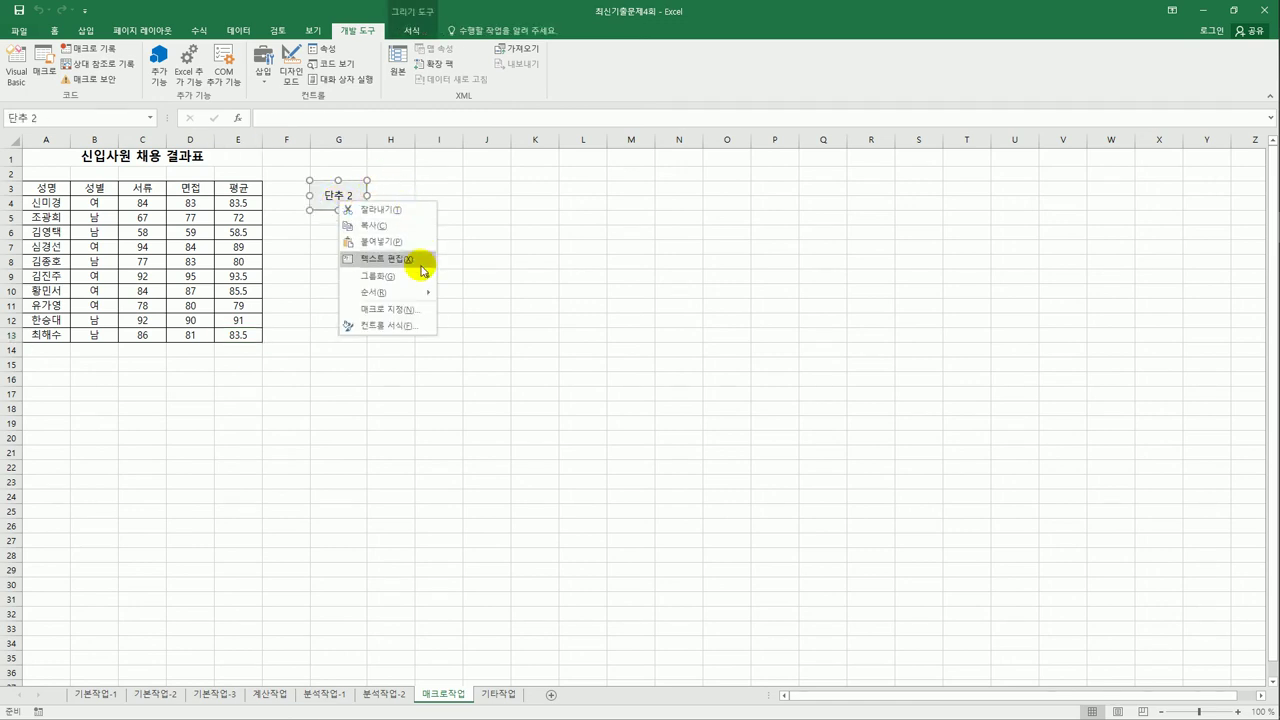
click(425, 270)
key(ctrl+a)
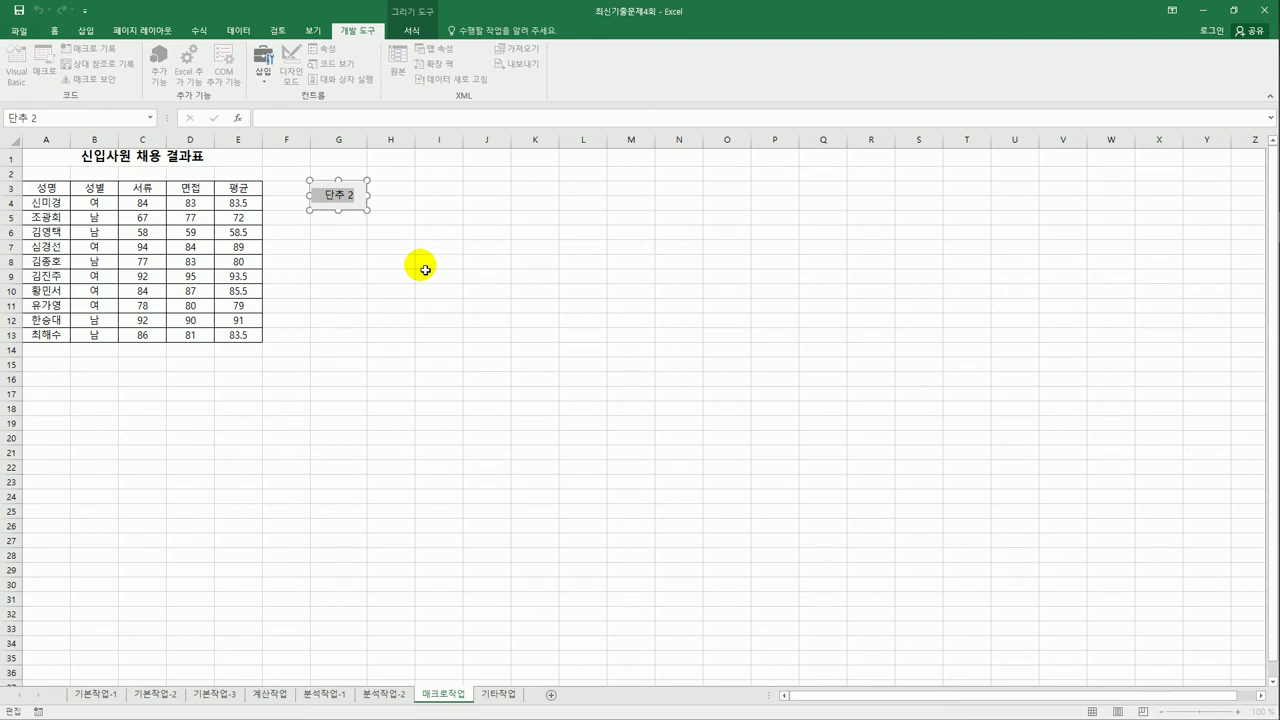
text(ㅍ)
click(425, 270)
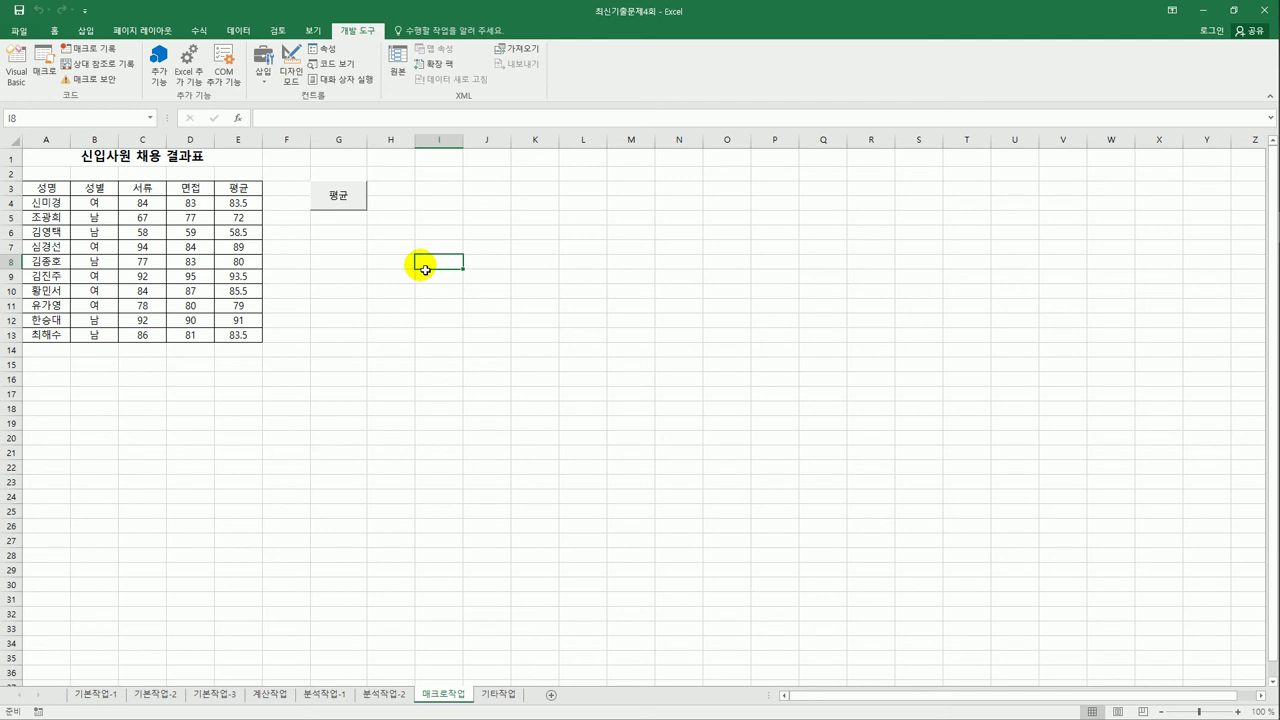
Step: Insert a bevel (빗면) basic shape covering cells G6:G7
click(83, 32)
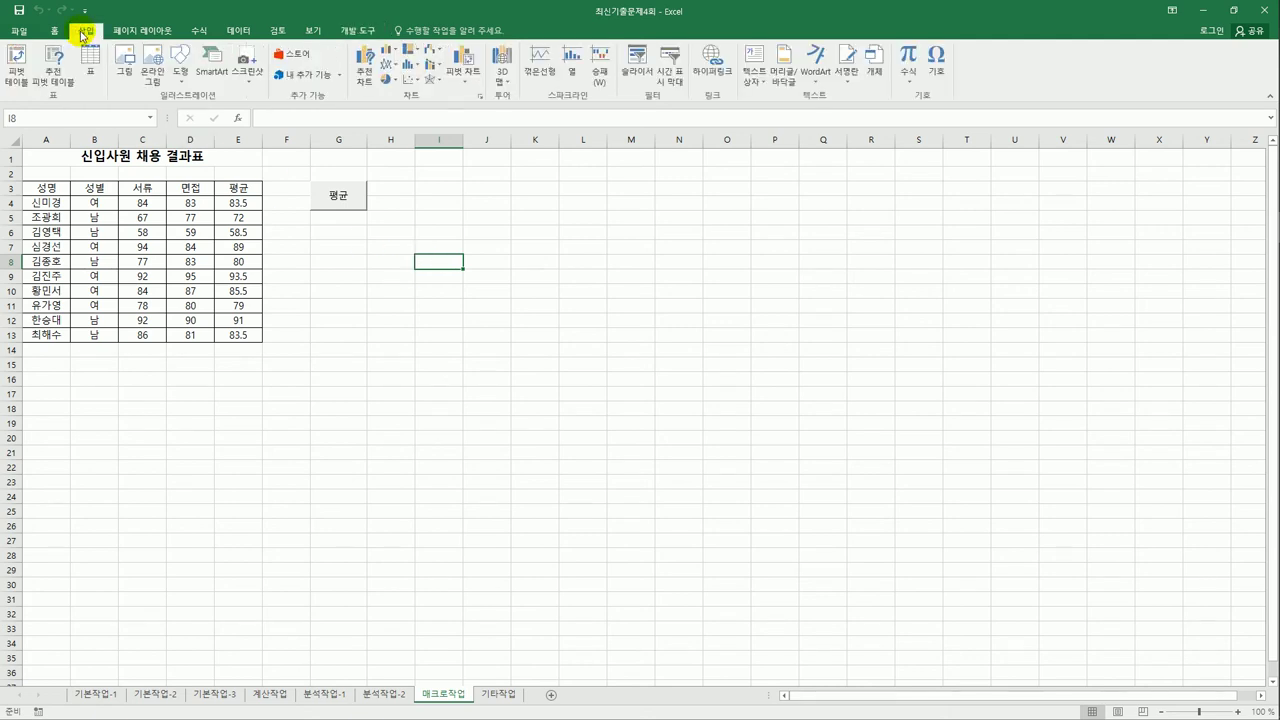
click(179, 70)
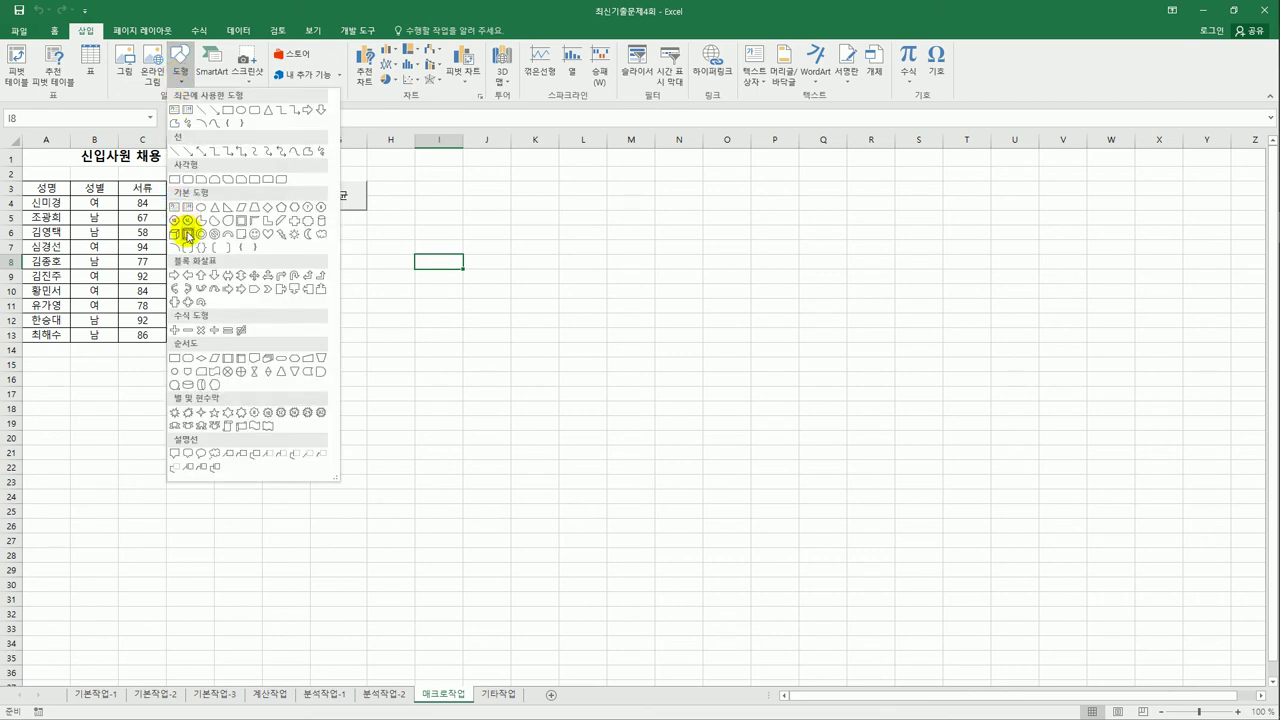
click(187, 234)
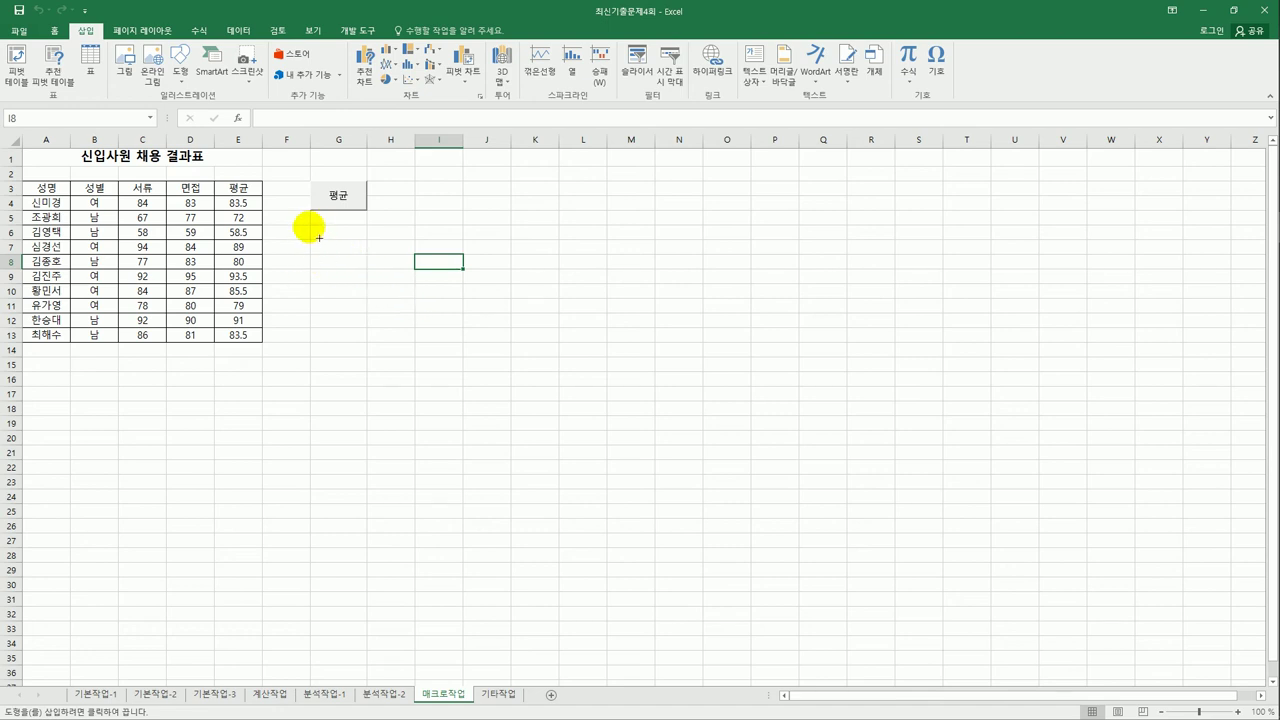
drag(319, 234, 355, 256)
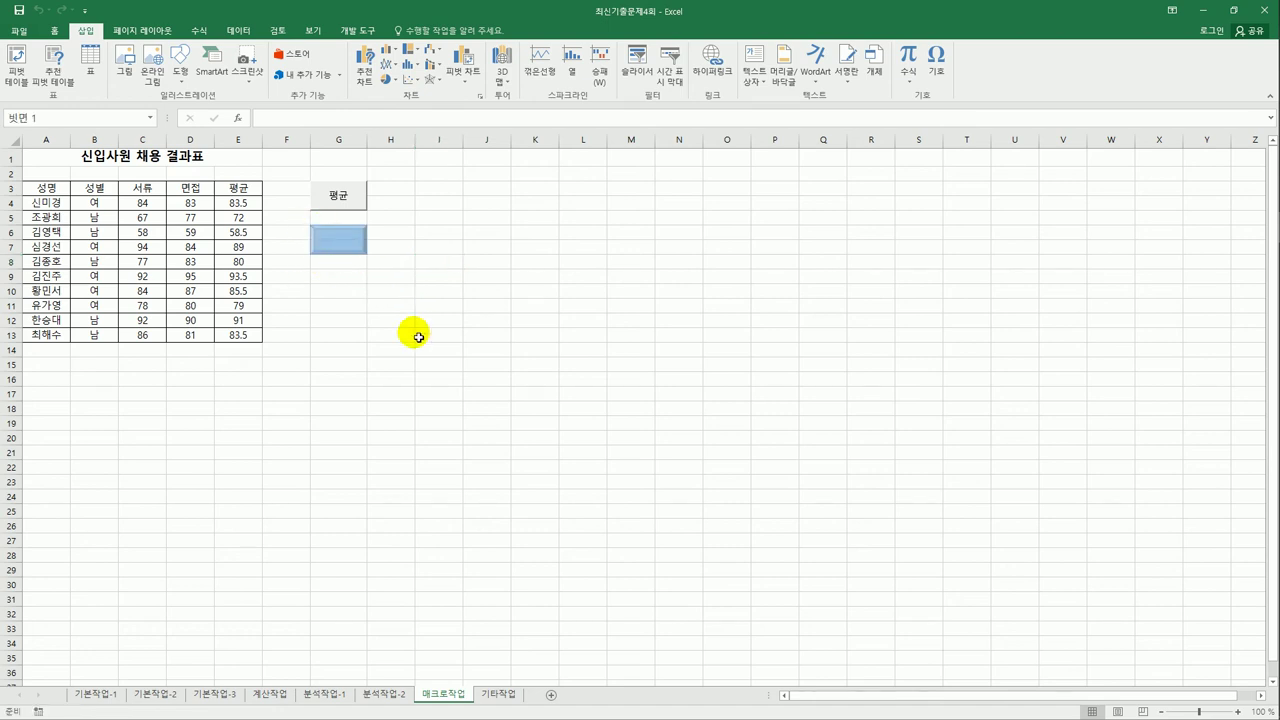
Step: Assign a new macro named 채우기 to the bevel shape and start recording it in the current workbook
click(337, 246)
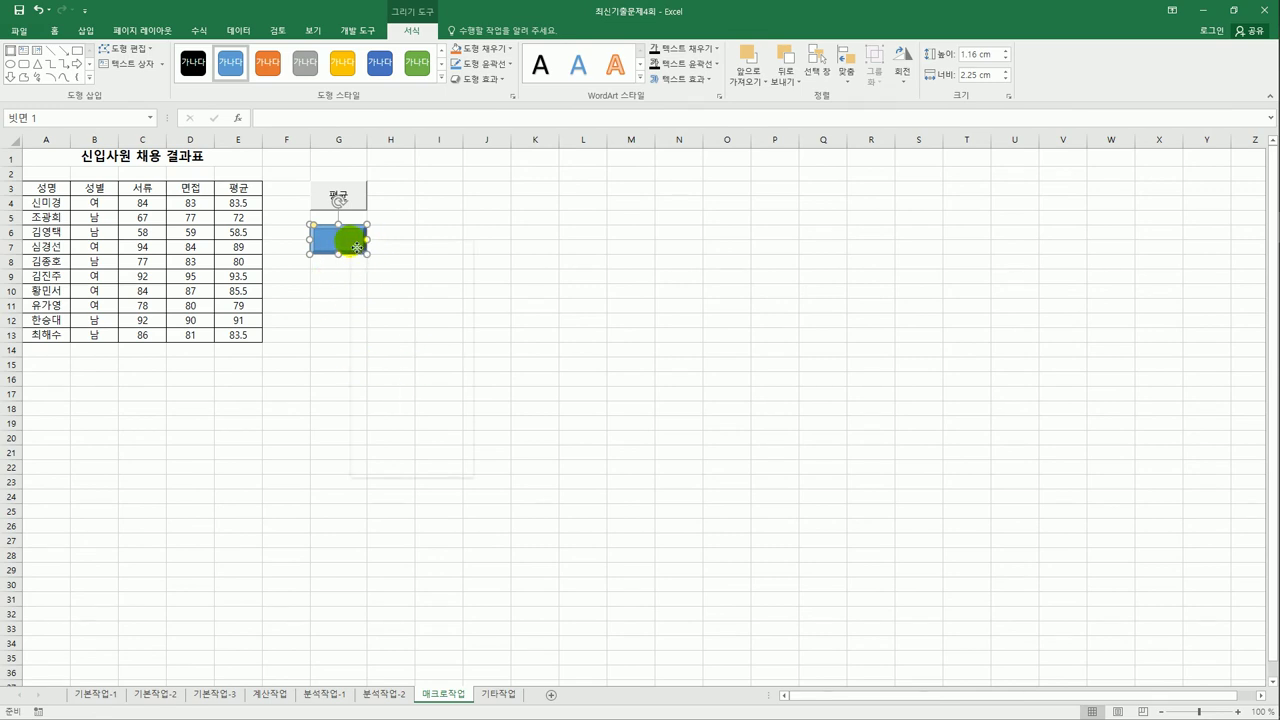
right_click(356, 246)
click(416, 414)
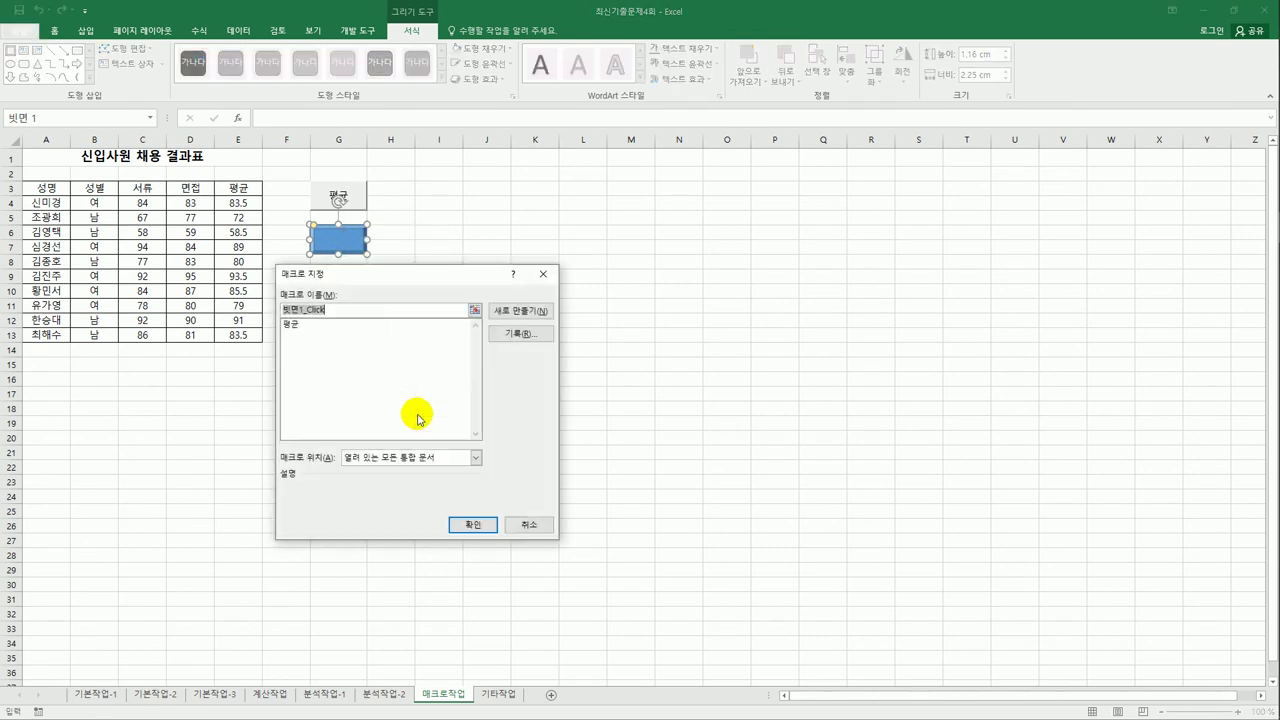
drag(406, 272, 586, 240)
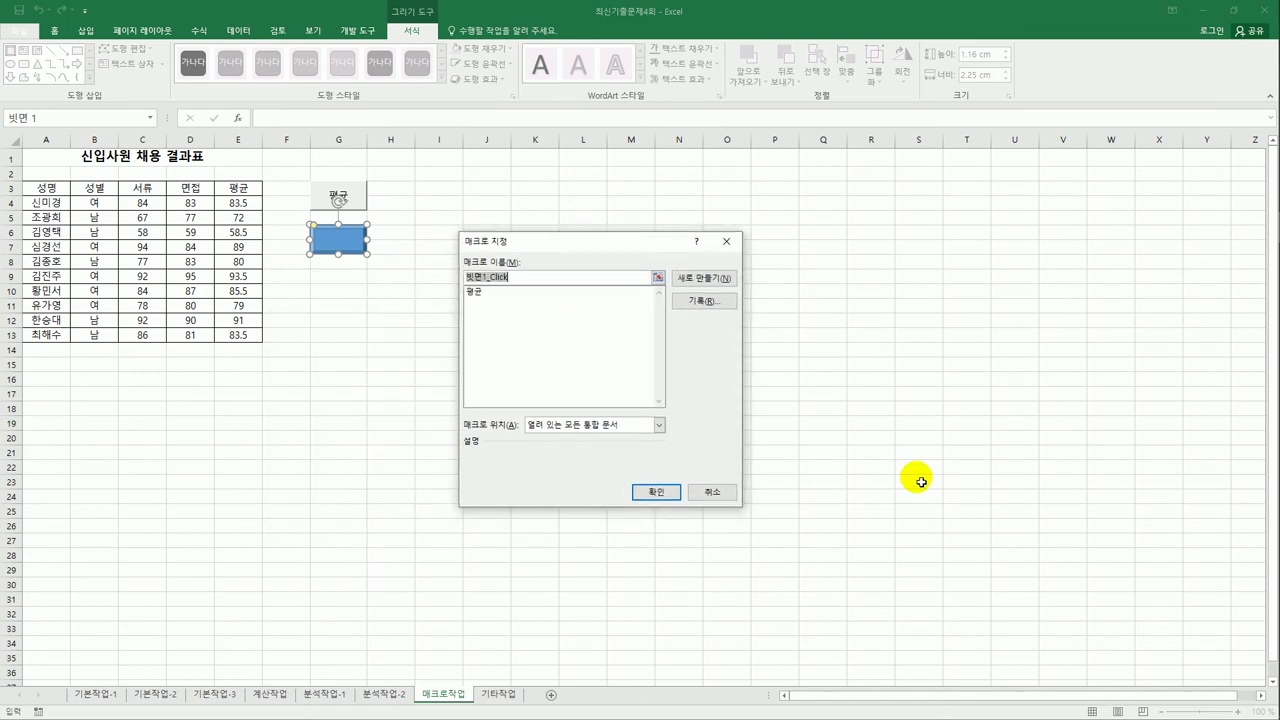
text(ㅊ)
click(703, 300)
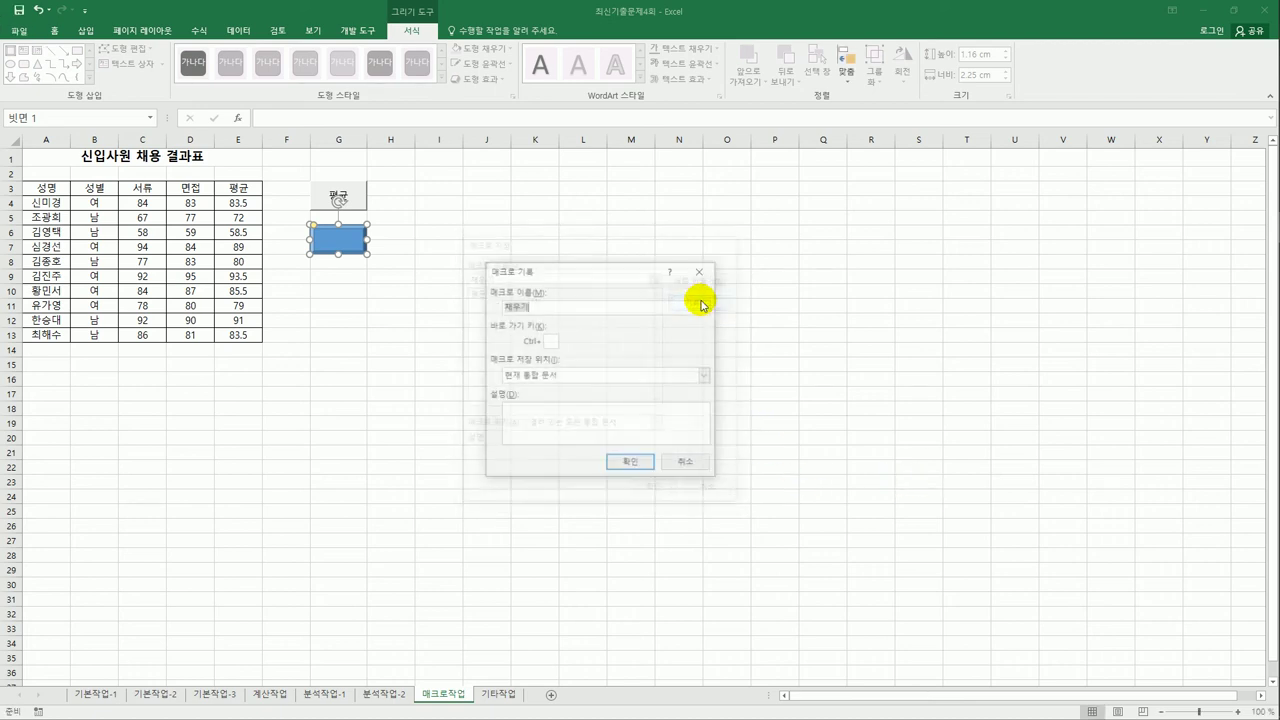
click(626, 461)
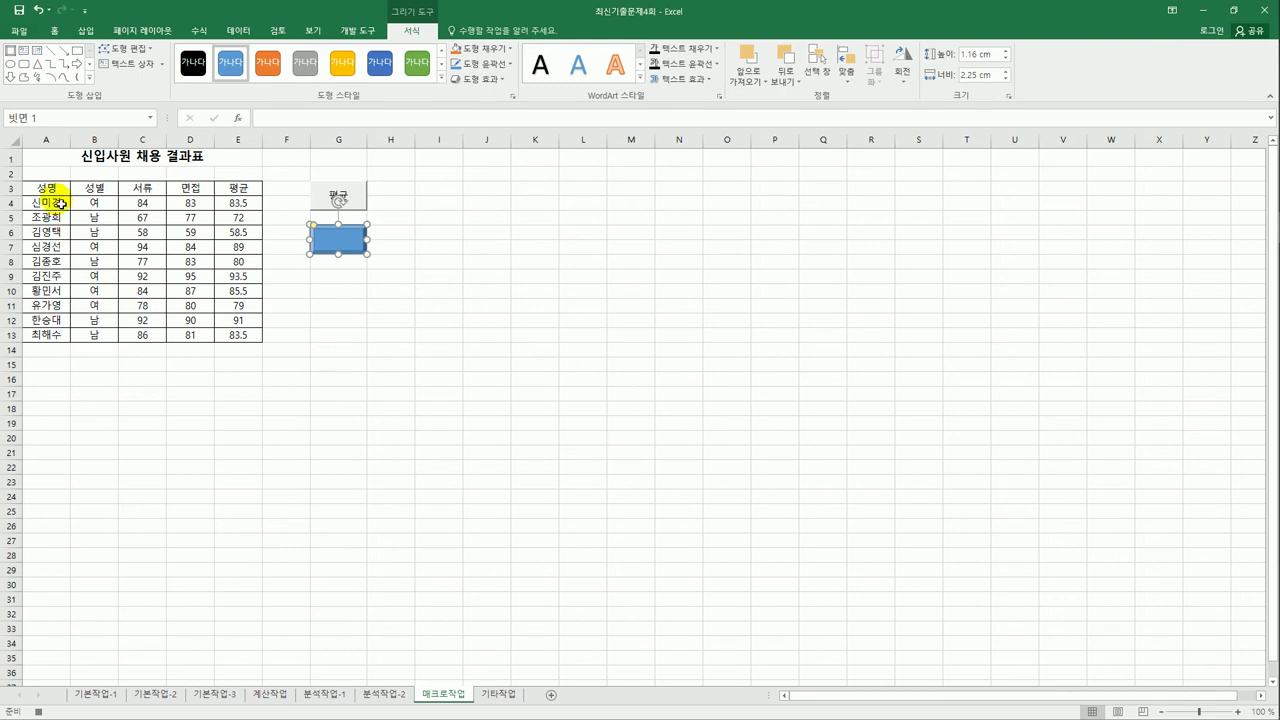
Step: Apply a standard fill colour to the table's header cells A3:E3
drag(52, 188, 228, 190)
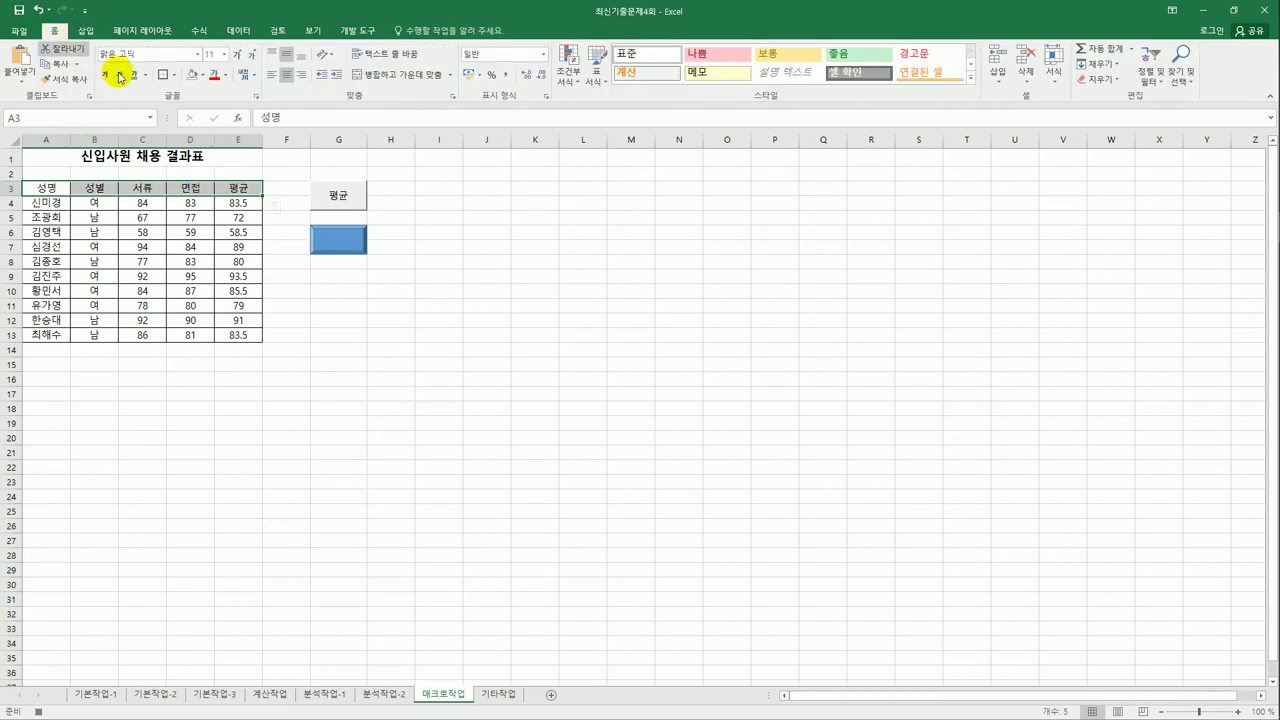
click(204, 75)
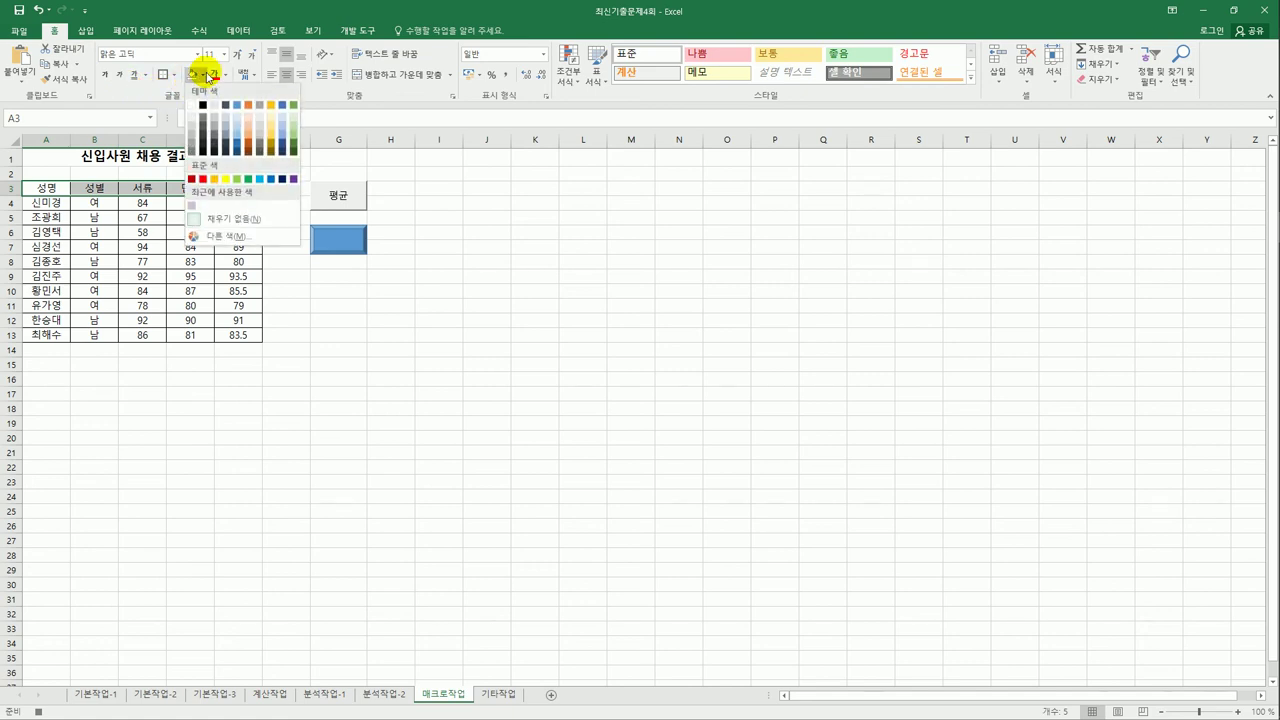
click(215, 182)
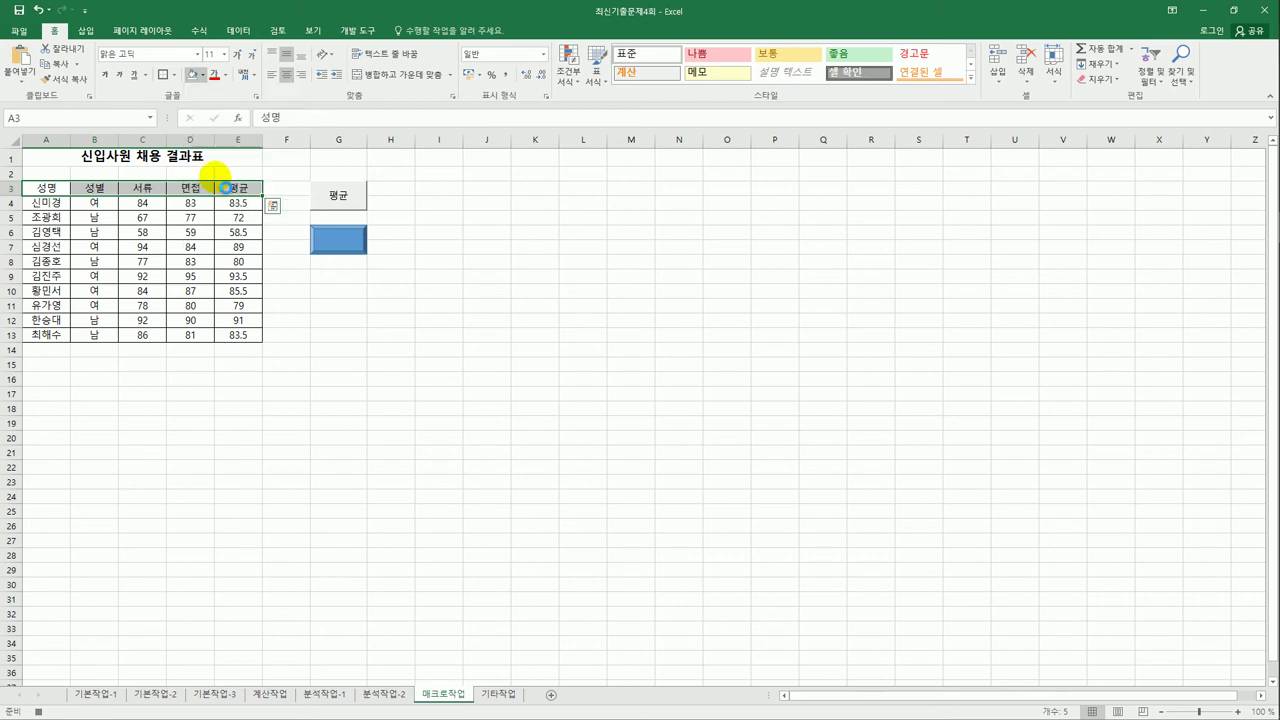
Step: Select cell E3 to end the header fill and stop recording the 채우기 macro
click(245, 192)
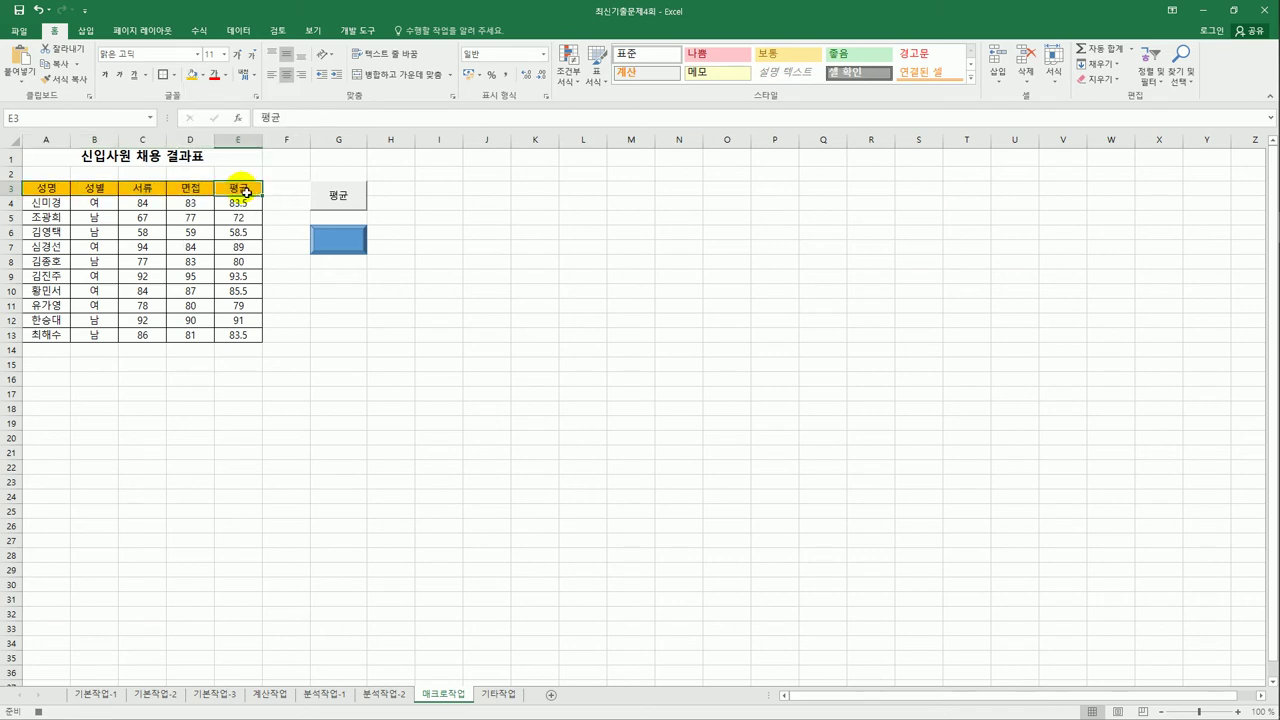
click(357, 30)
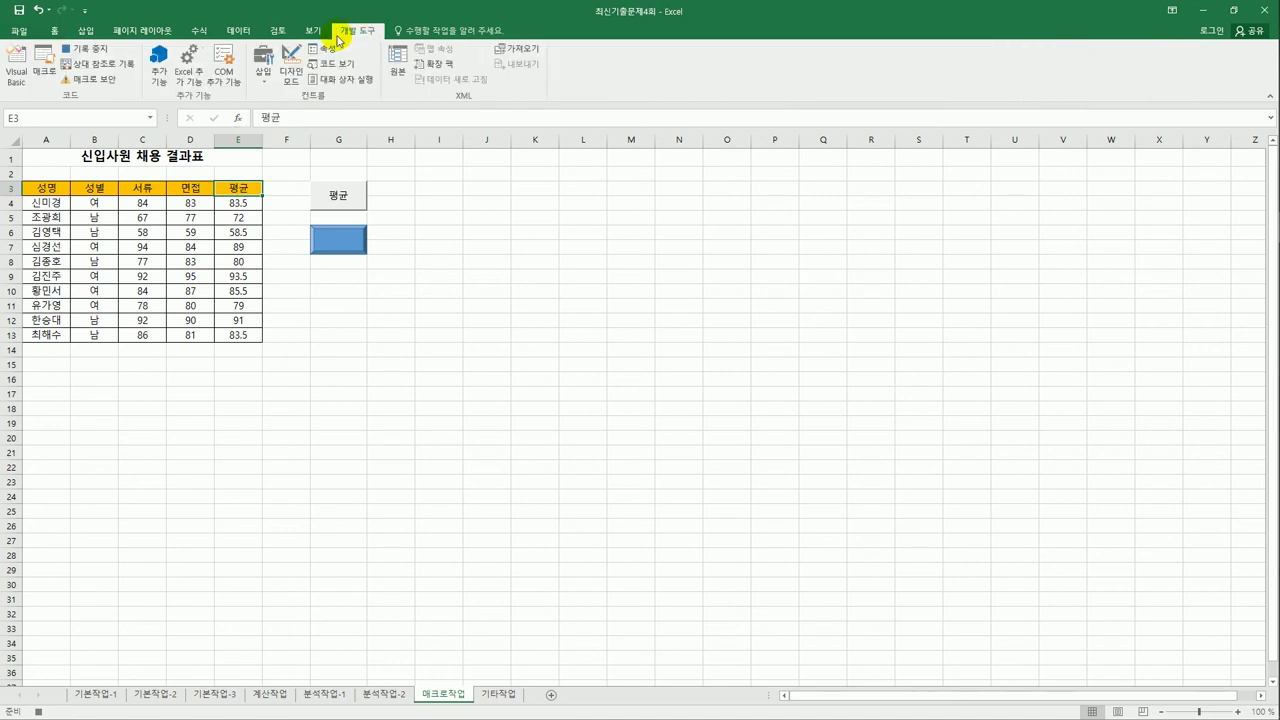
click(85, 48)
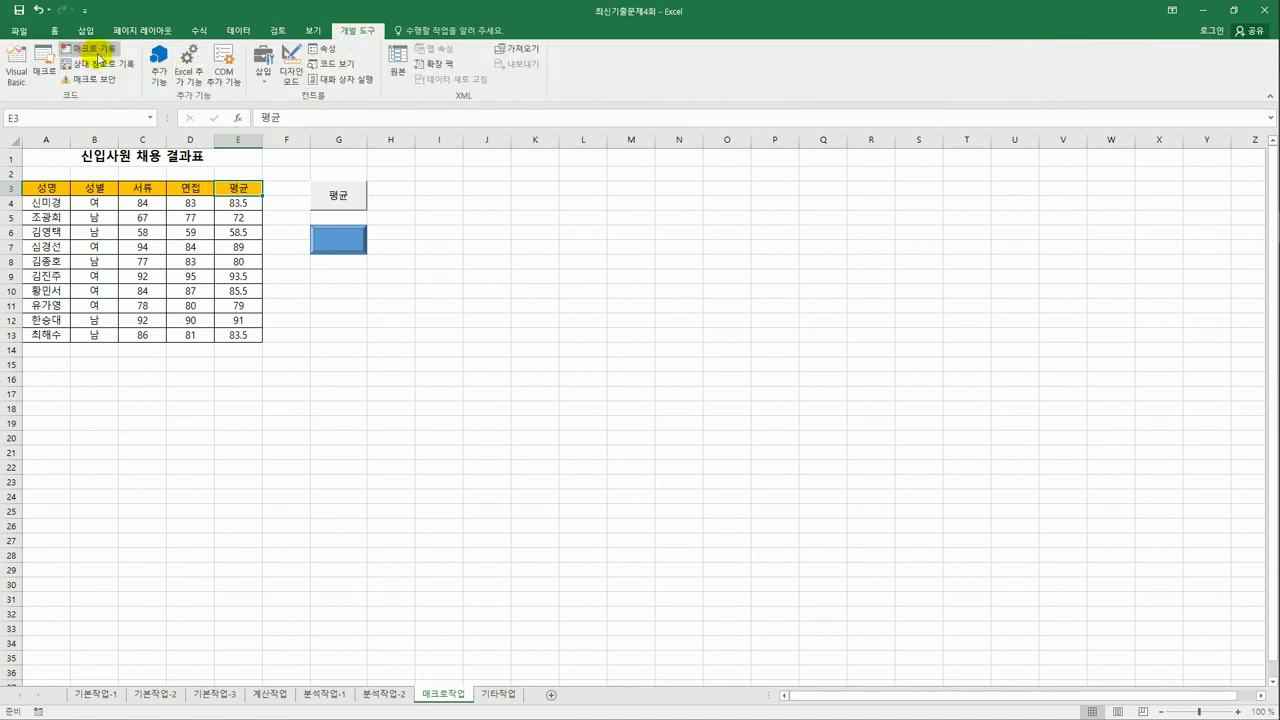
Step: Test the 채우기 macro from the bevel shape, filling header cells A3:E3 yellow before running it again
click(396, 278)
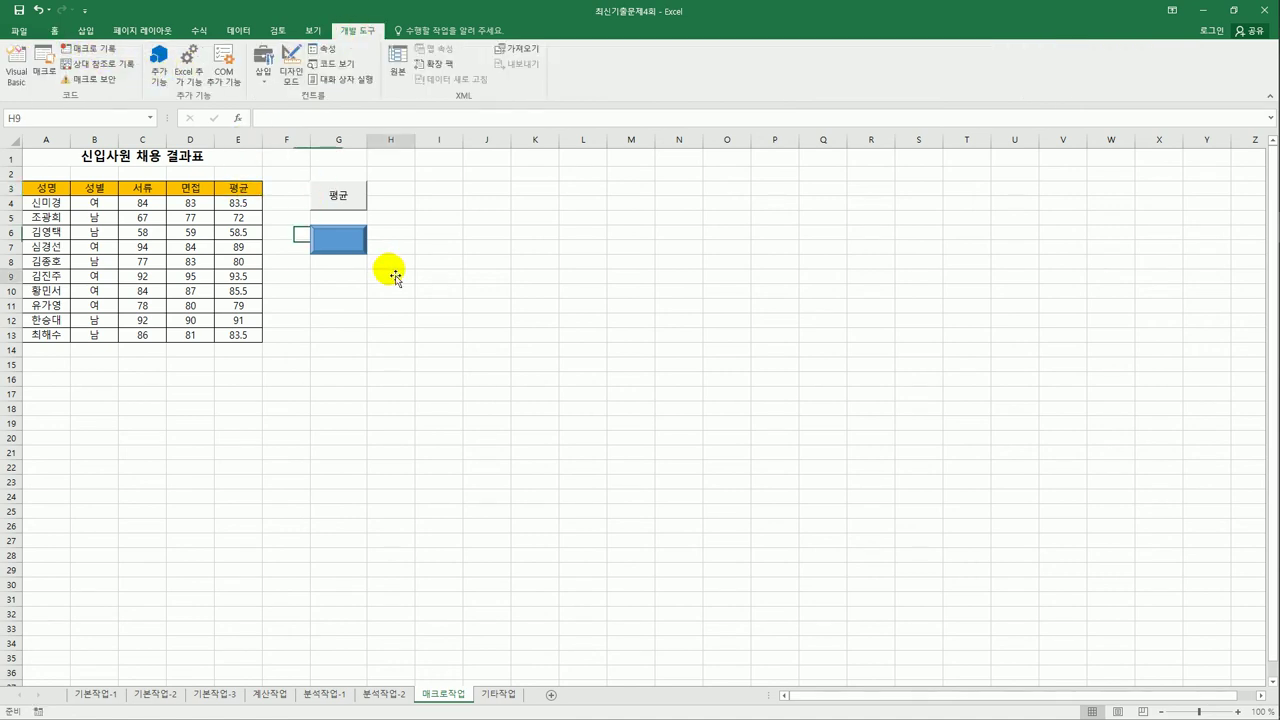
click(345, 245)
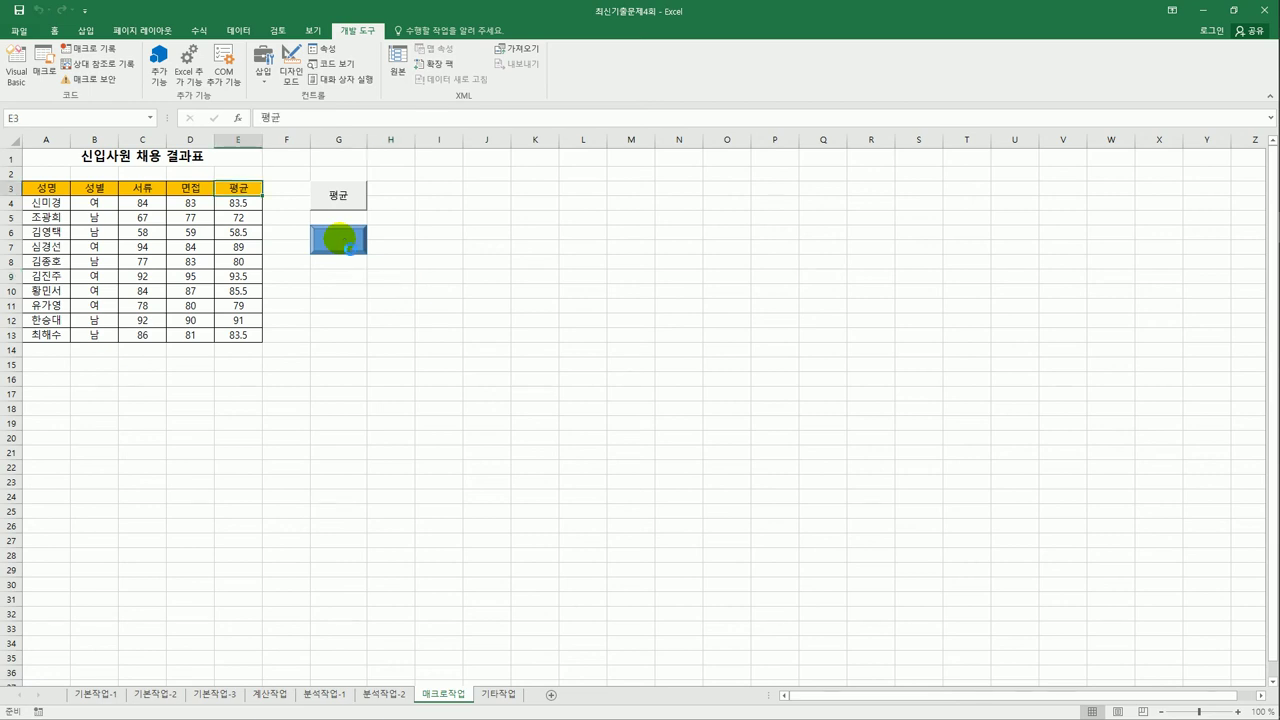
drag(28, 188, 222, 189)
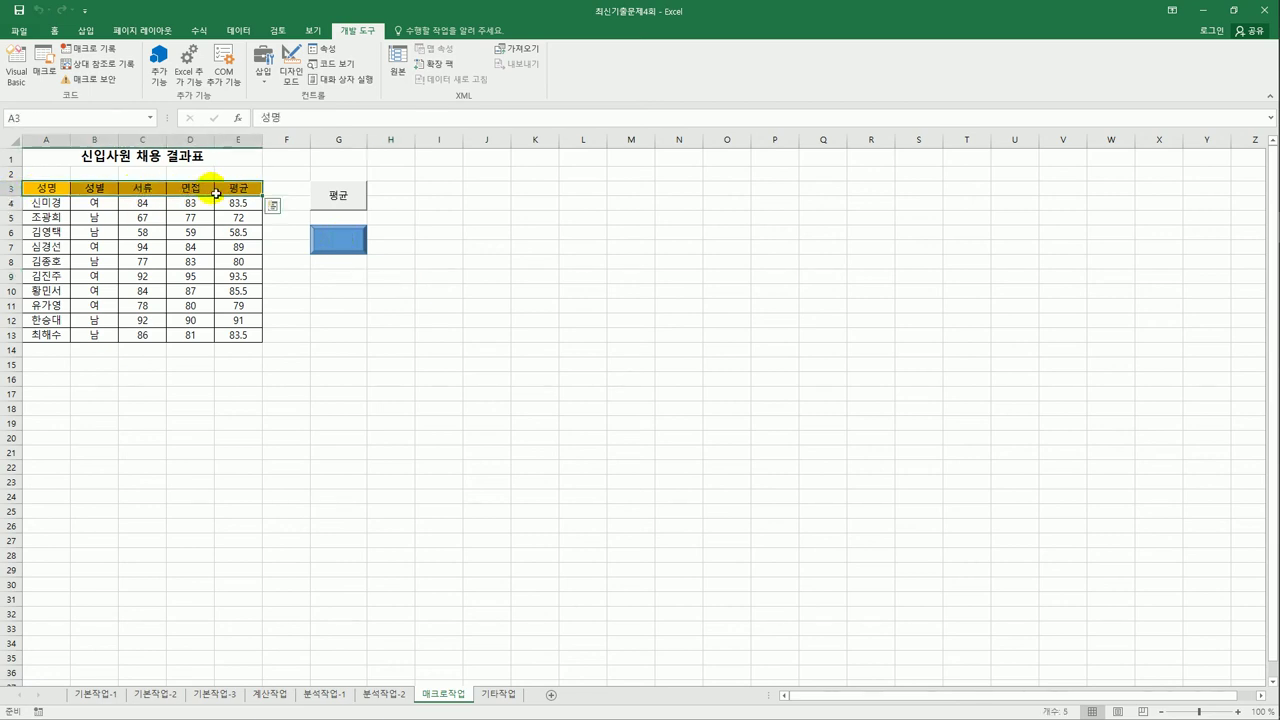
click(54, 30)
click(202, 75)
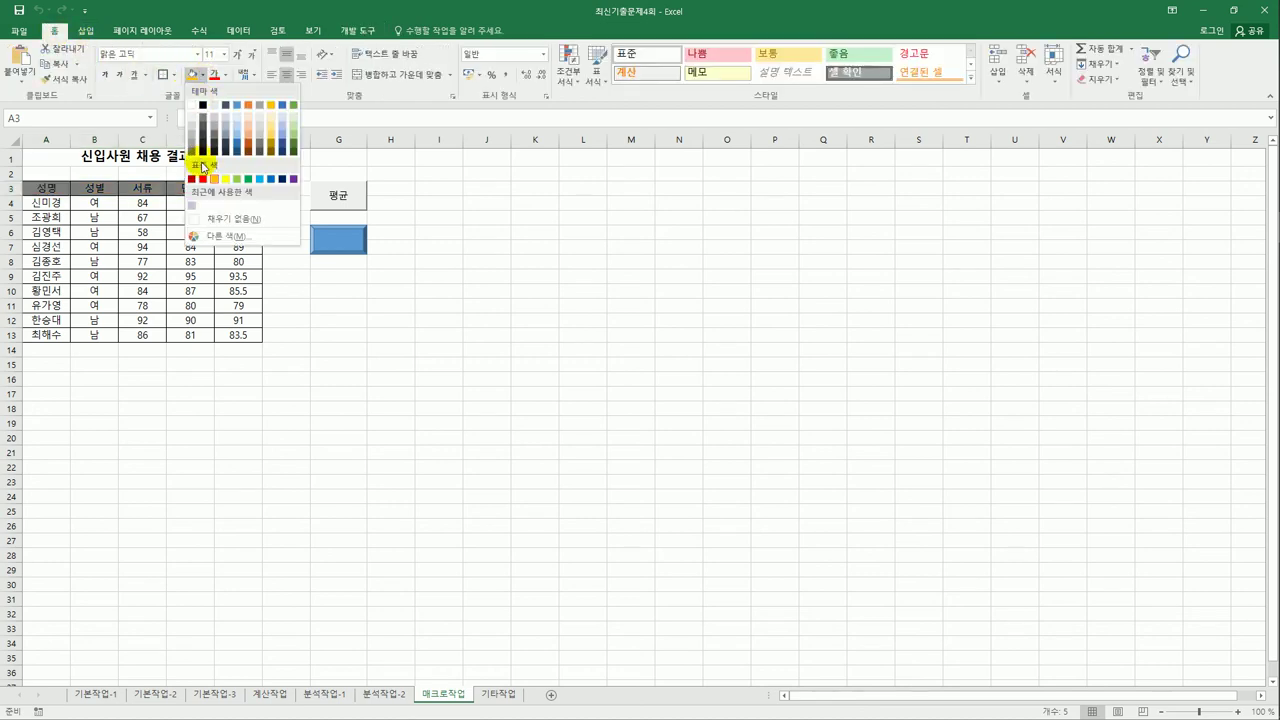
click(224, 180)
click(338, 335)
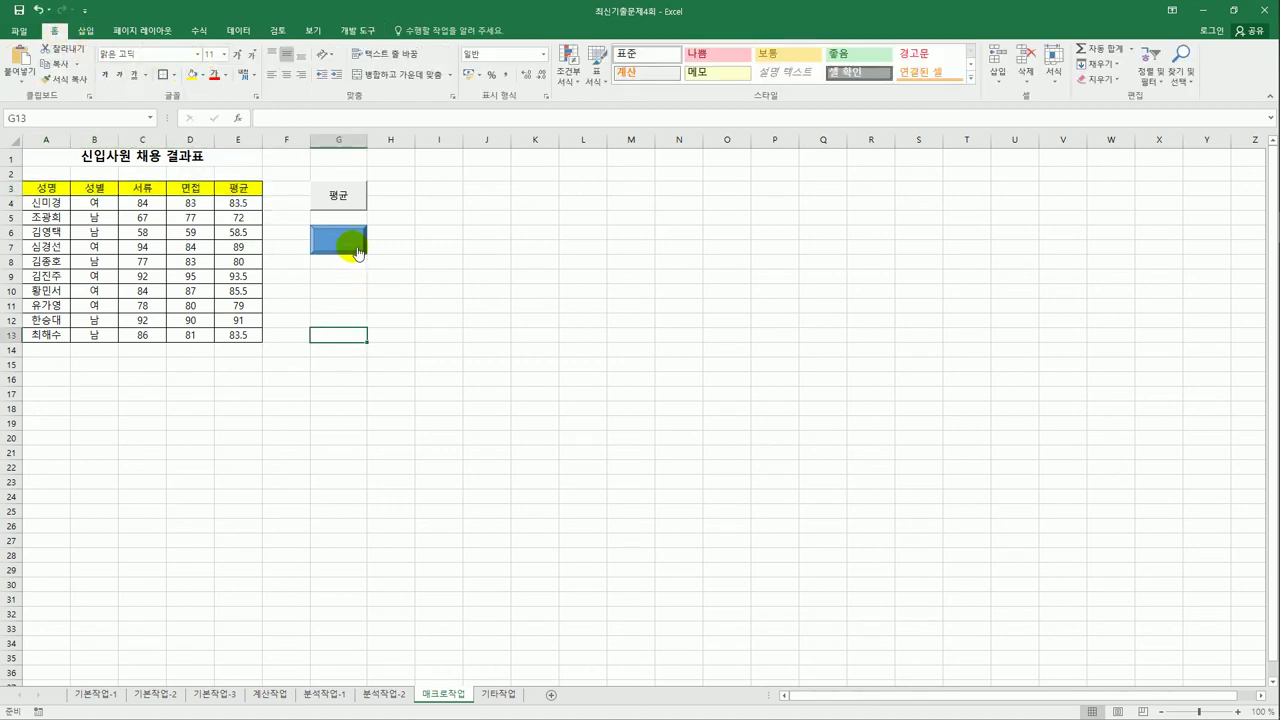
click(352, 246)
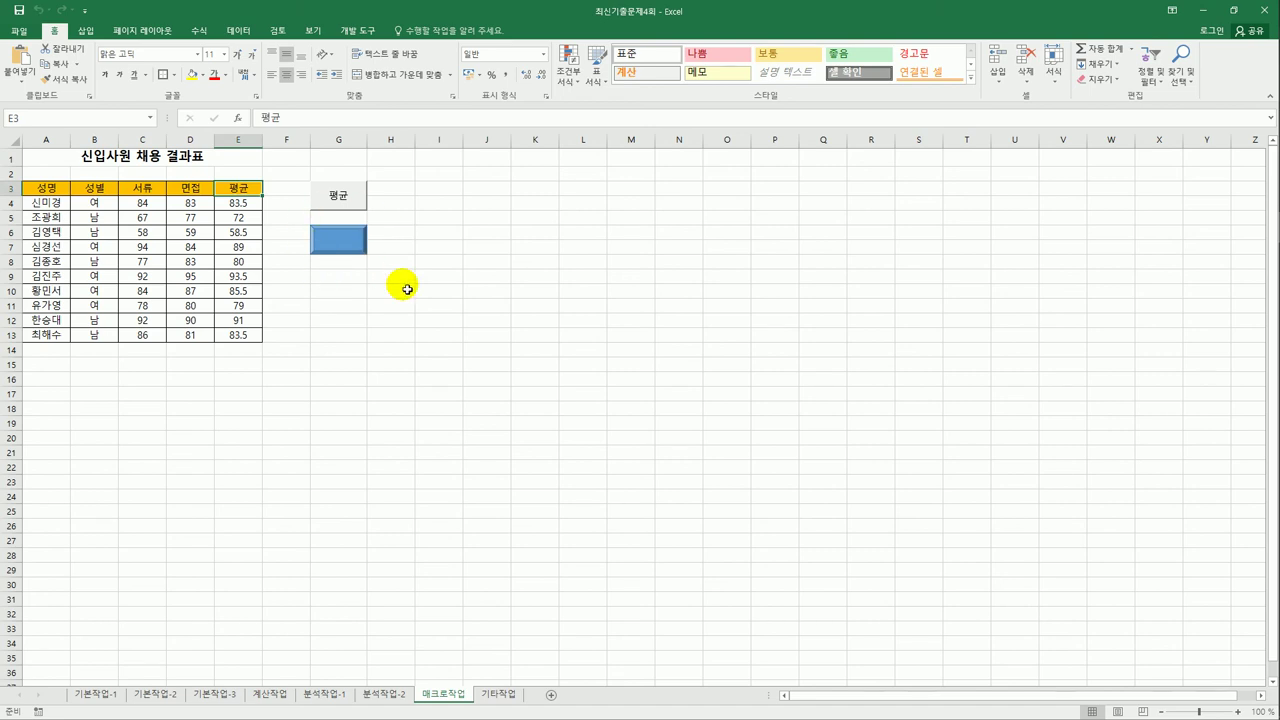
Step: Label the bevel shape 채우기
right_click(332, 253)
click(398, 324)
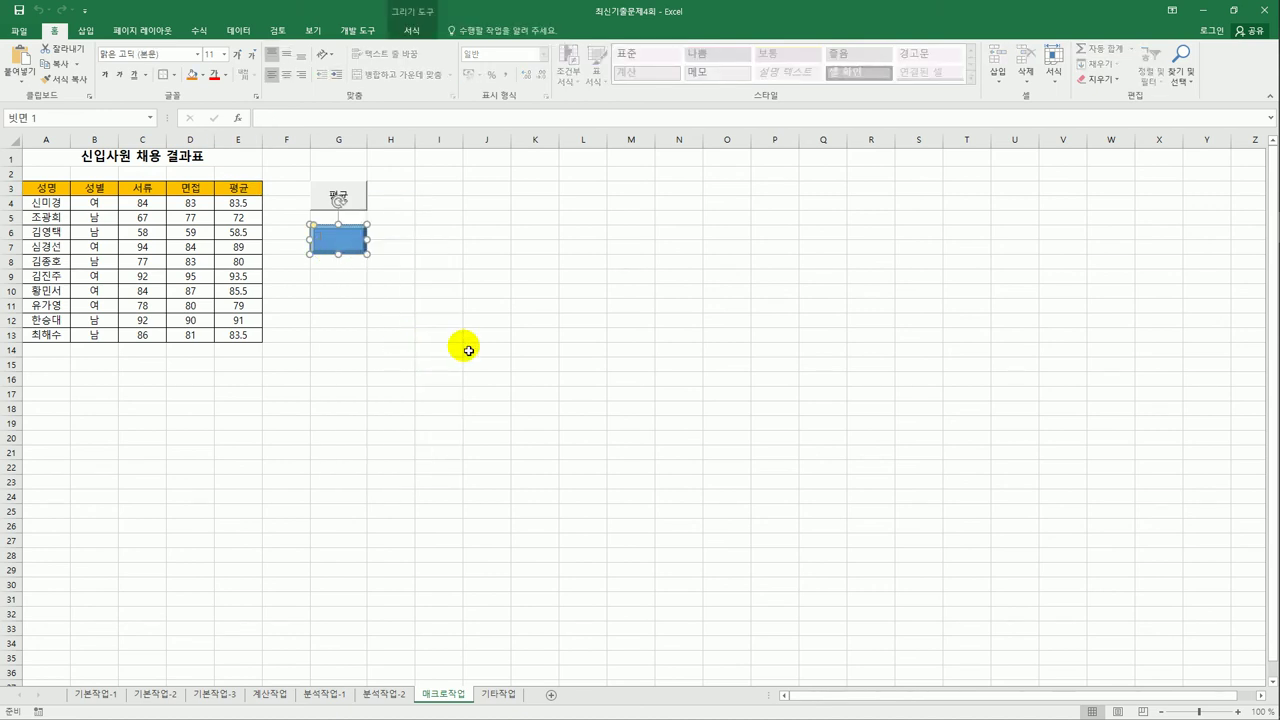
text(채)
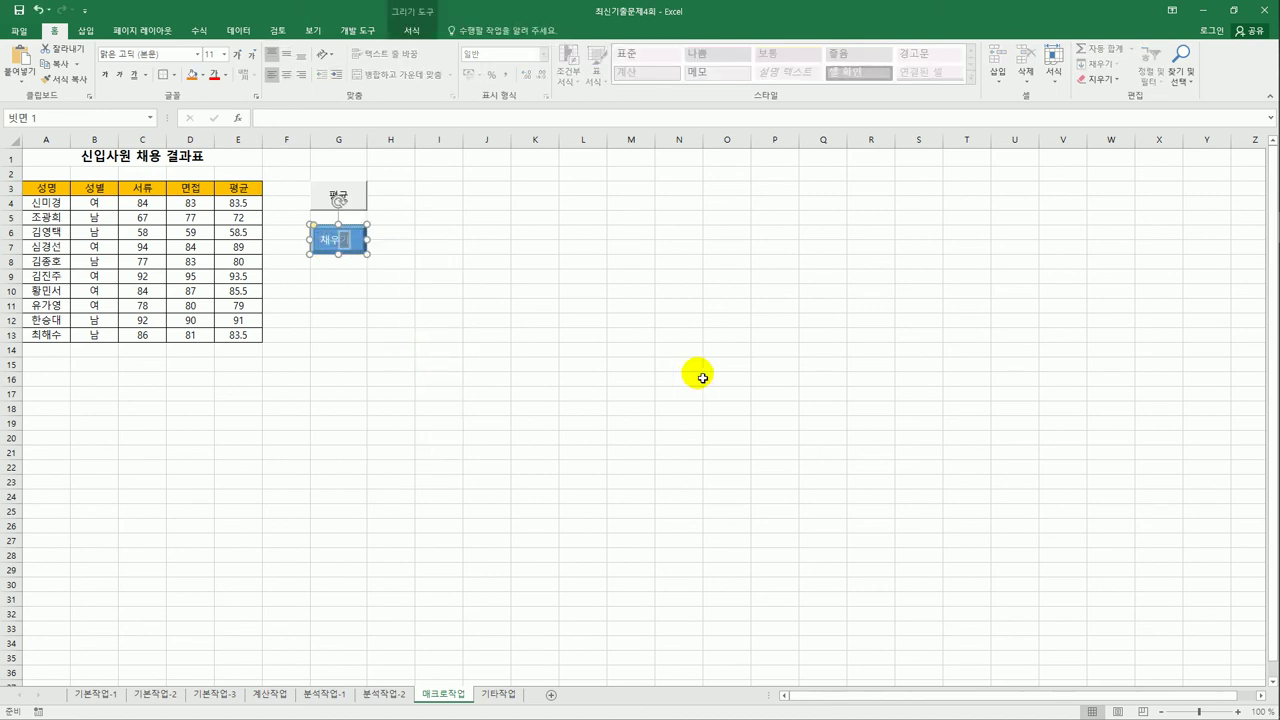
text(우기)
click(505, 365)
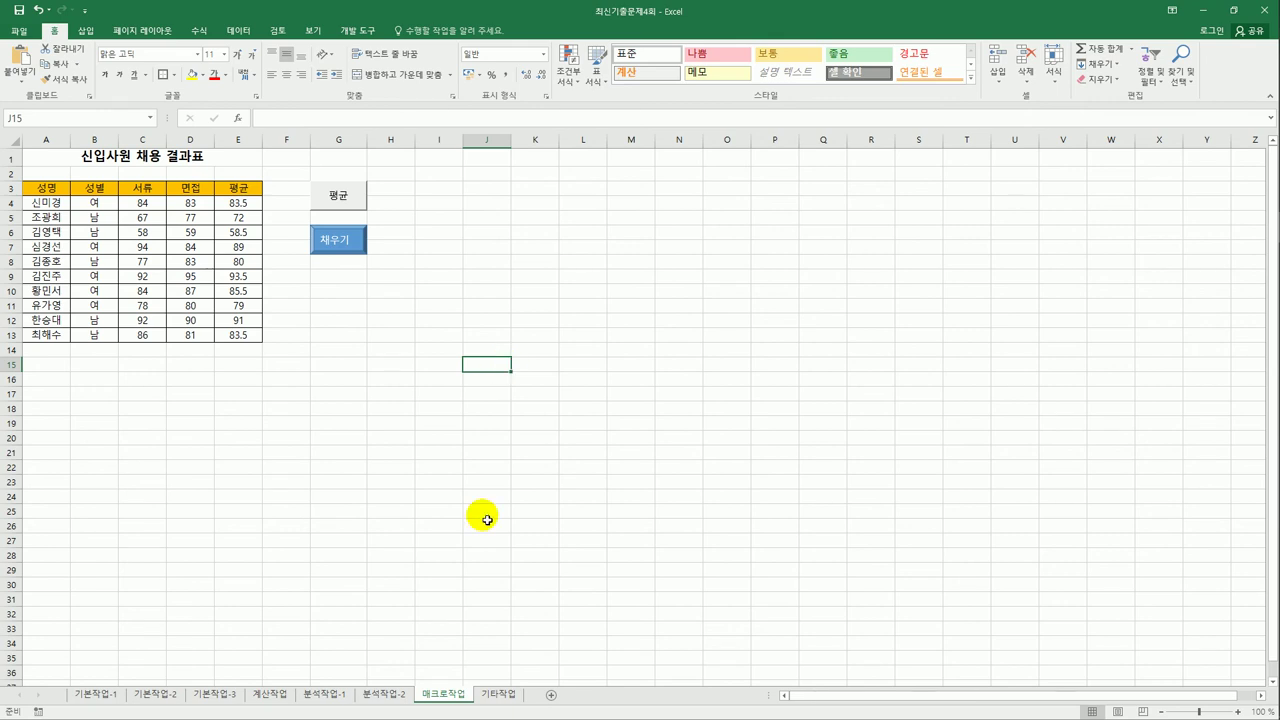
Step: Open the data source settings of the column chart on the 기타작업 sheet and clear its existing data range
click(494, 697)
click(566, 468)
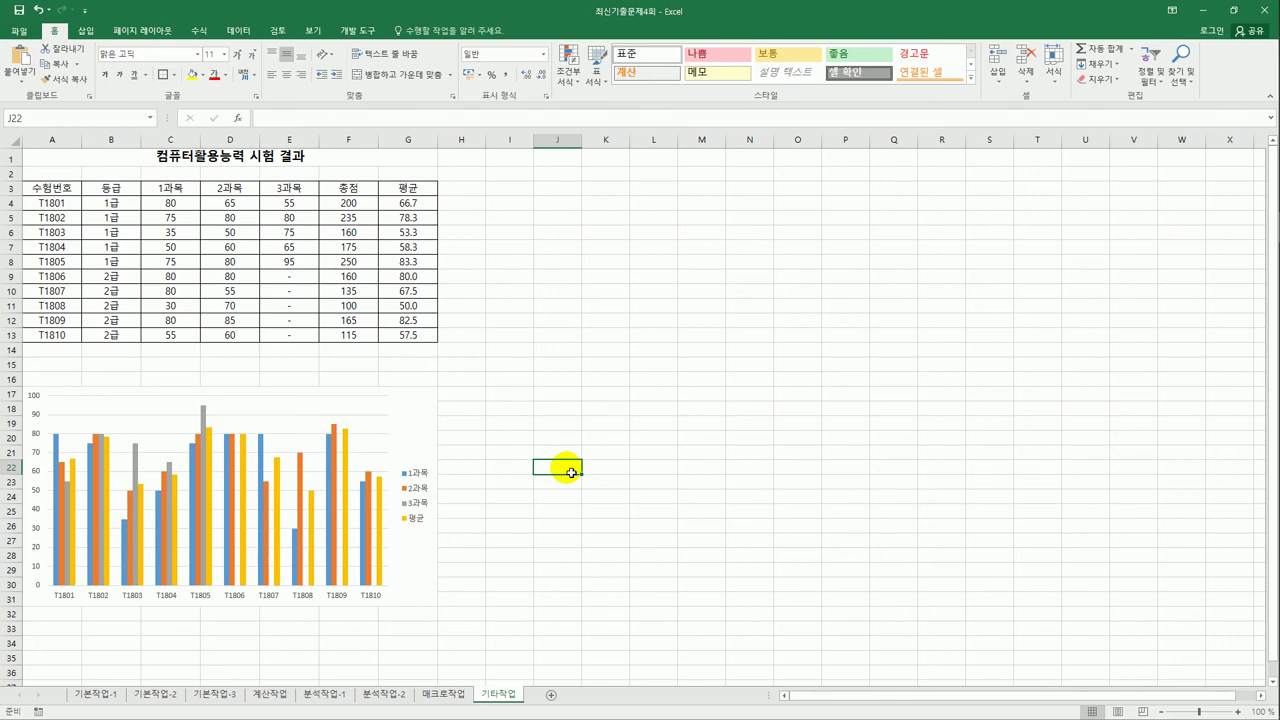
scroll(570, 472, down, 3)
scroll(570, 472, up, 2)
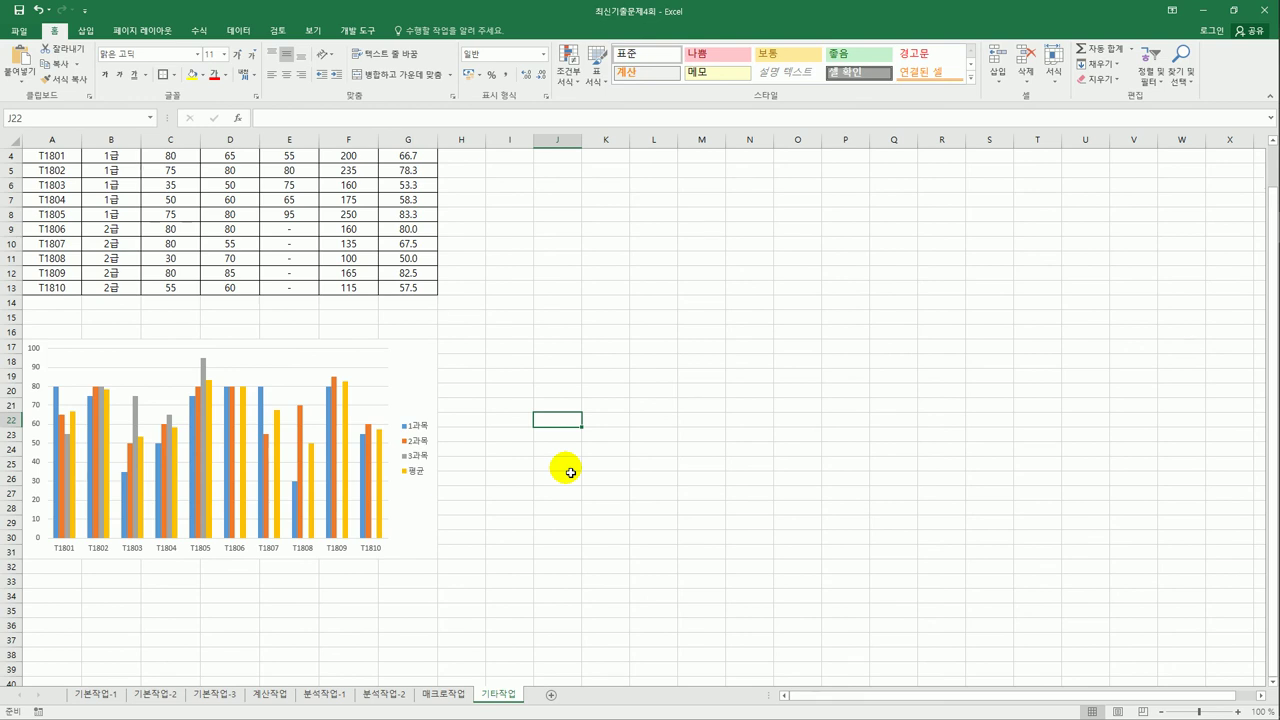
scroll(570, 472, up, 1)
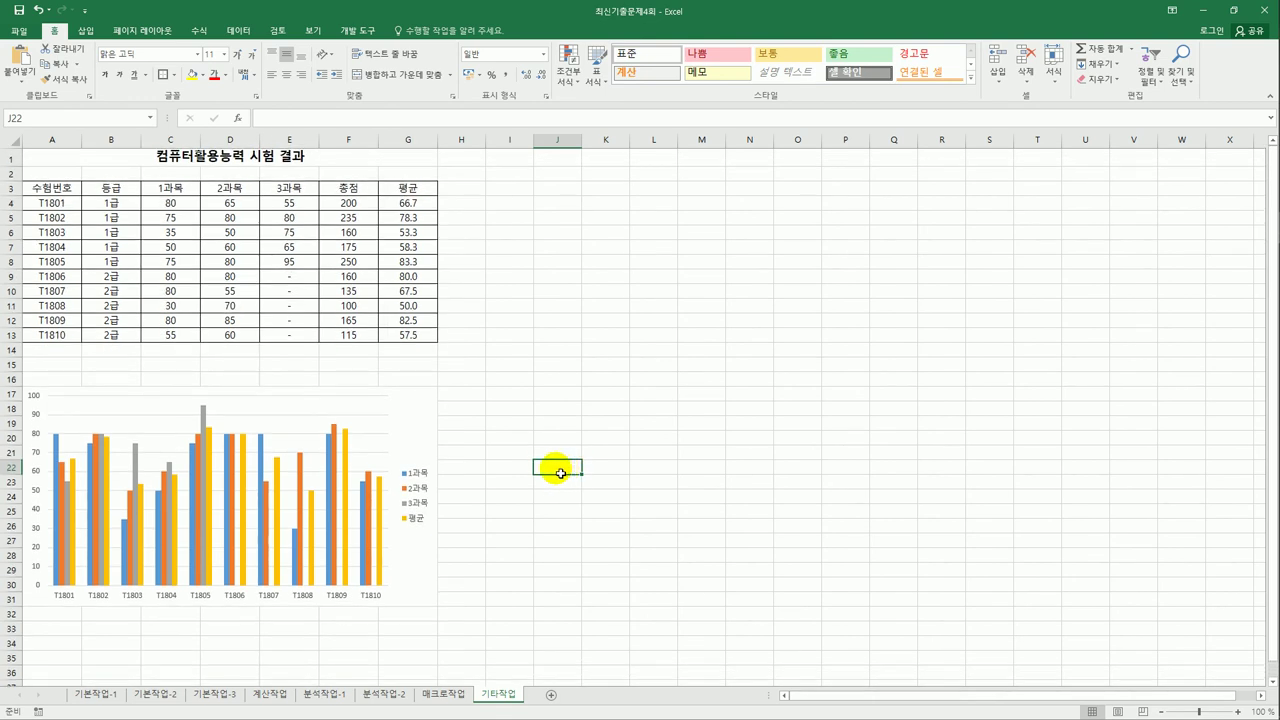
right_click(410, 405)
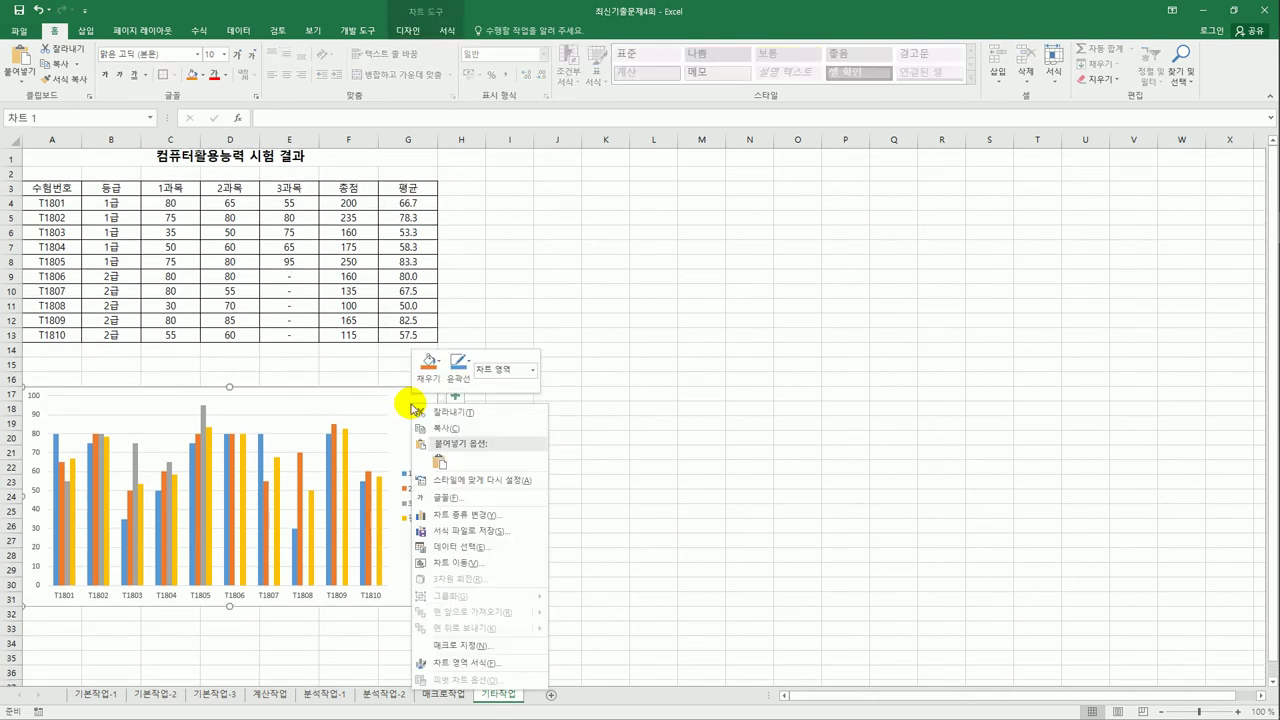
click(495, 546)
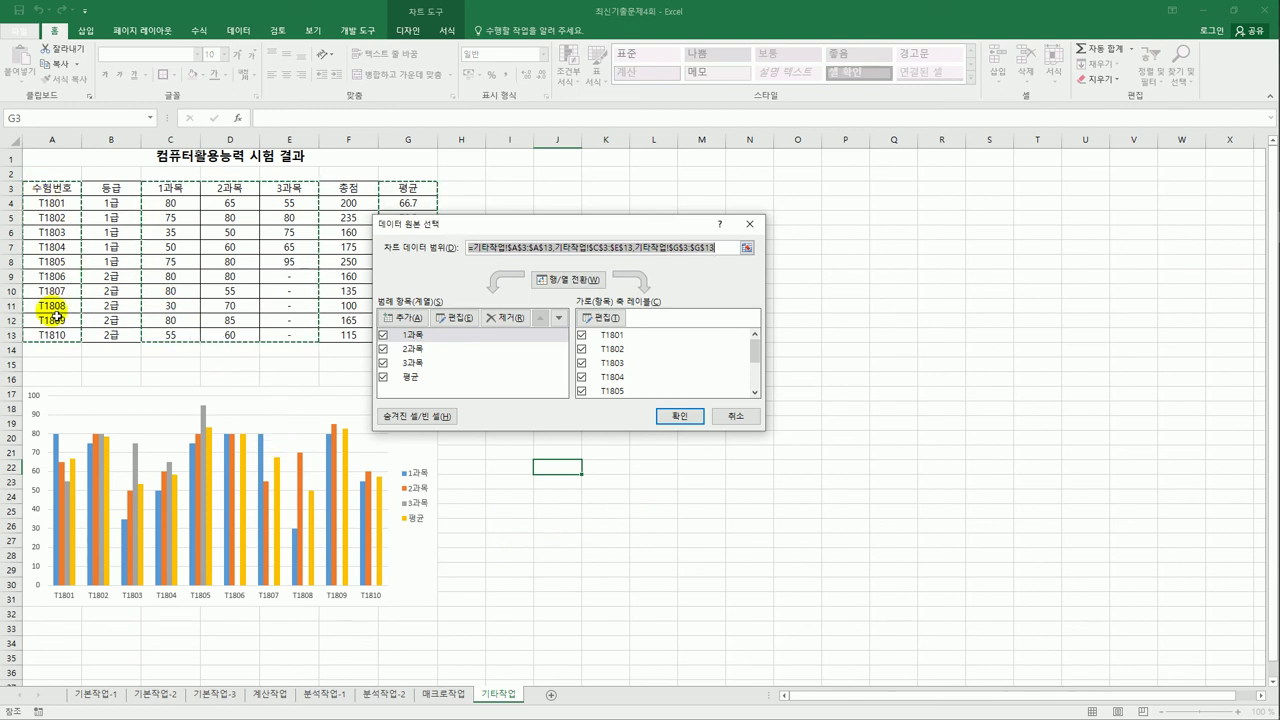
click(511, 248)
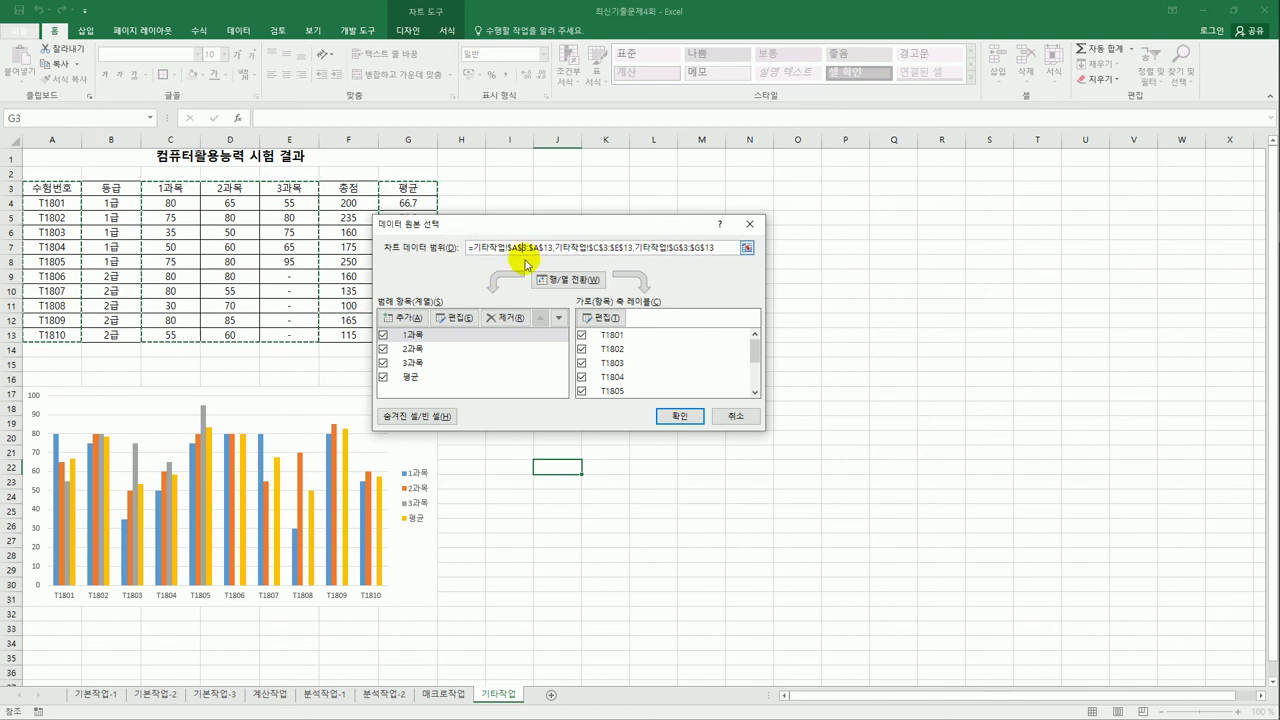
drag(717, 252, 472, 247)
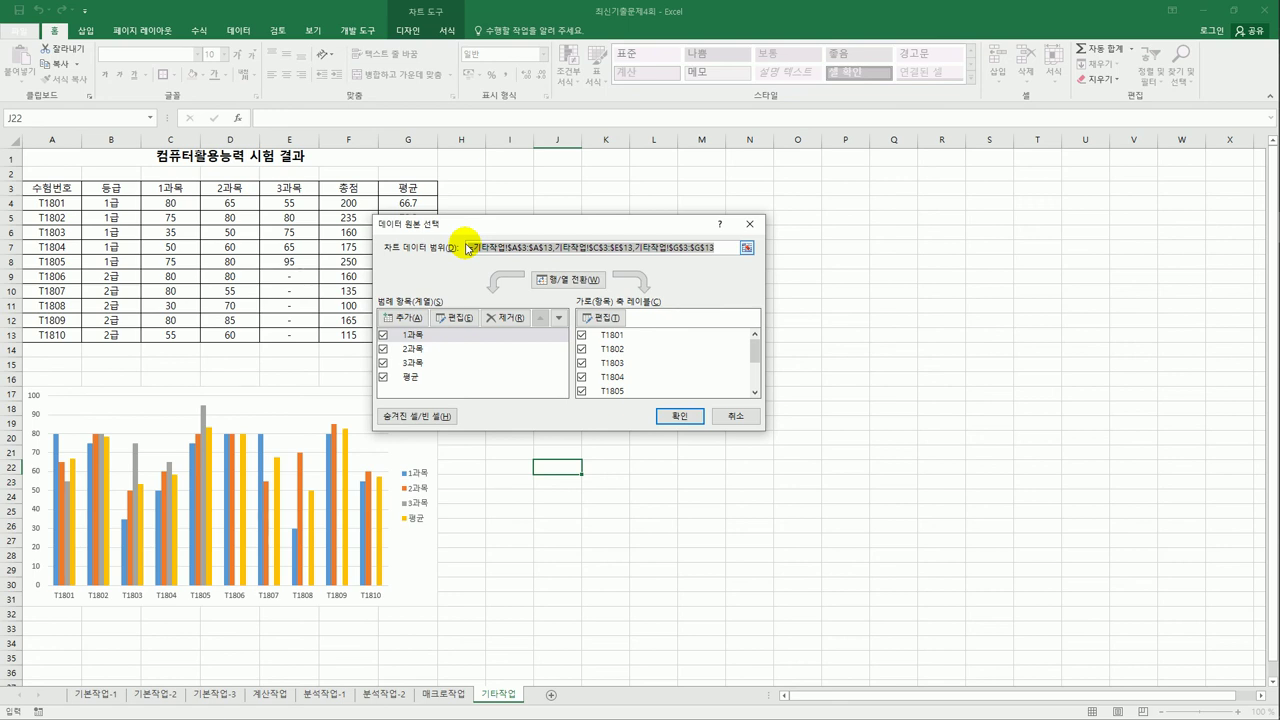
key(Delete)
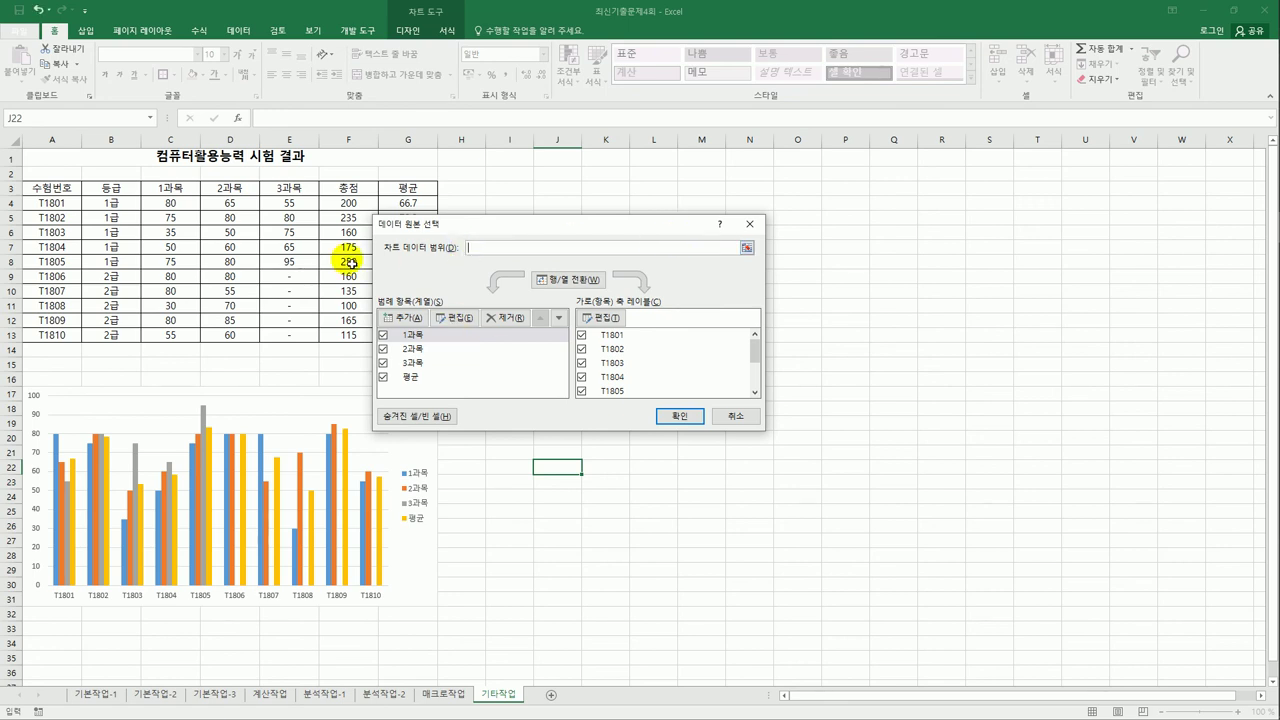
Step: Set the chart's data range to cells A3, C3:D3, A9:A13 and C9:D13, covering 1과목 and 2과목 for the 2급 rows
click(77, 192)
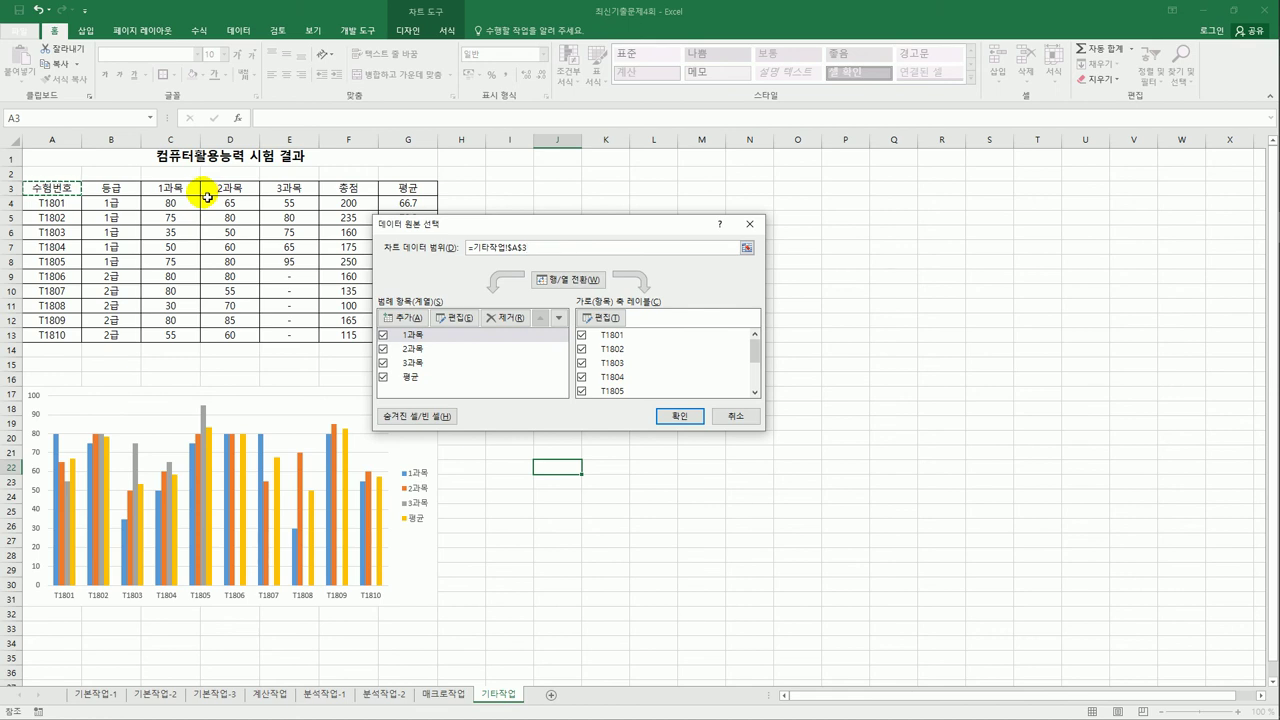
drag(196, 190, 205, 192)
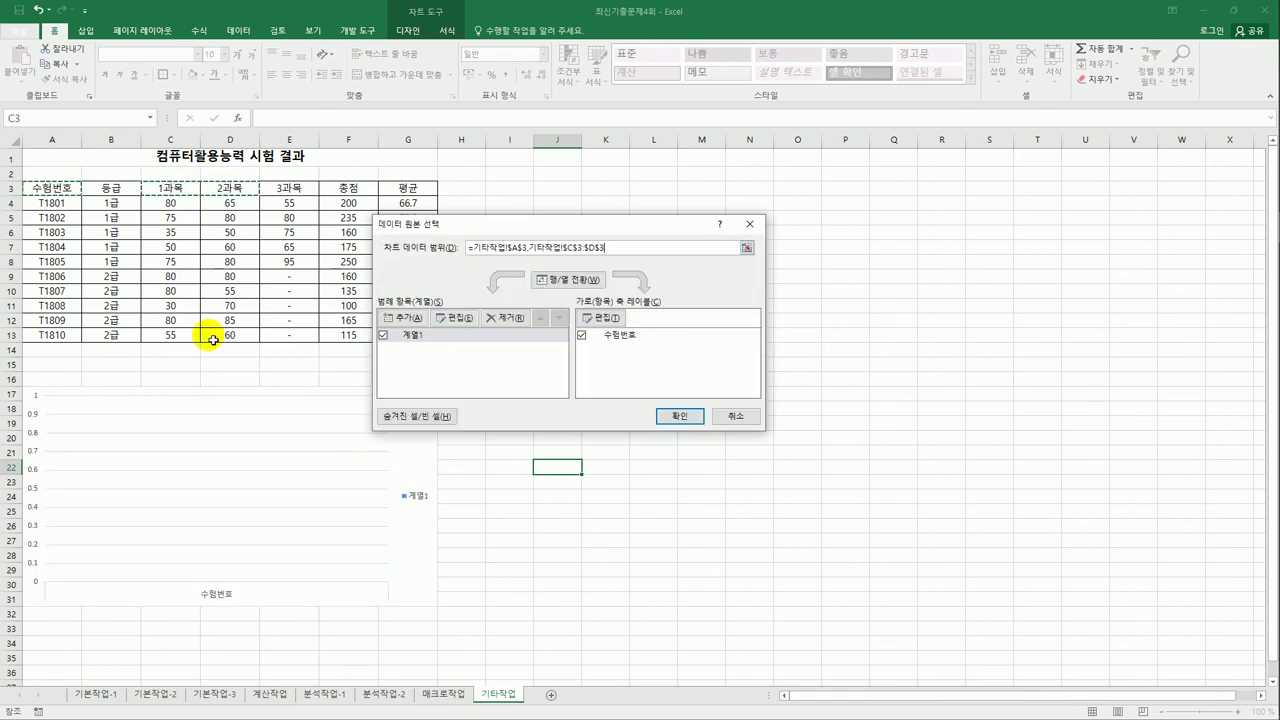
drag(63, 278, 57, 335)
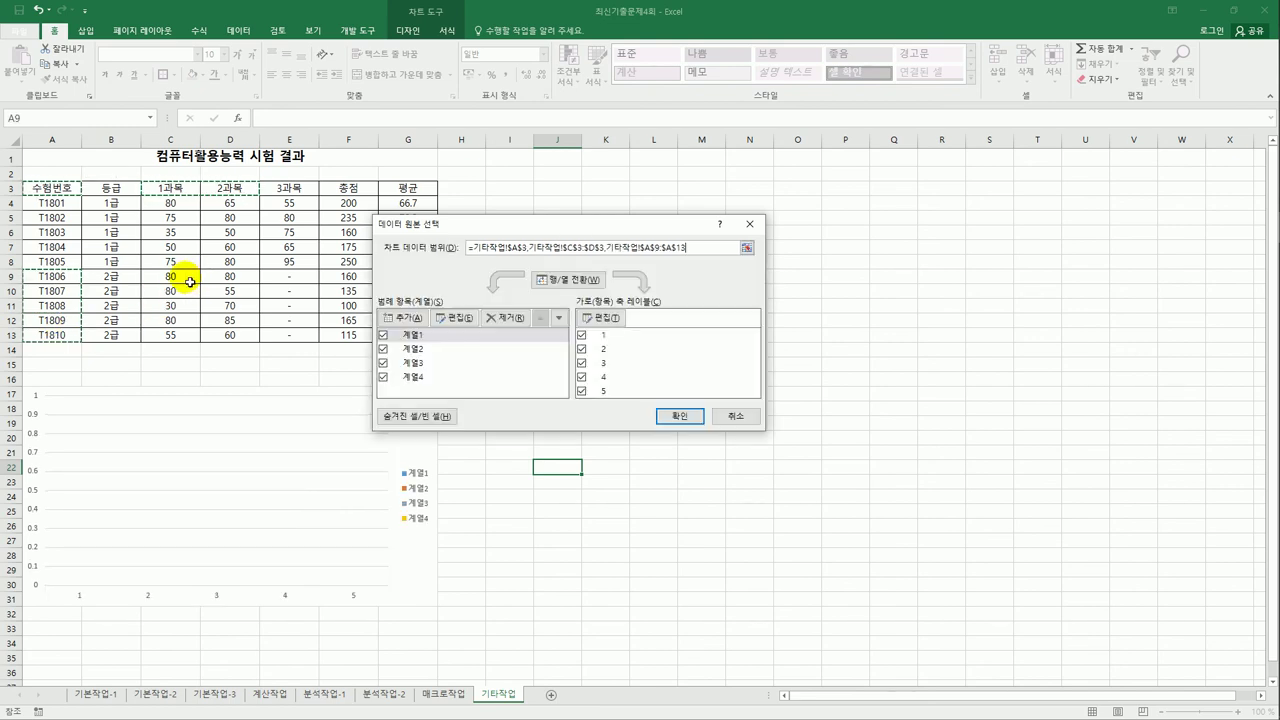
drag(178, 277, 222, 335)
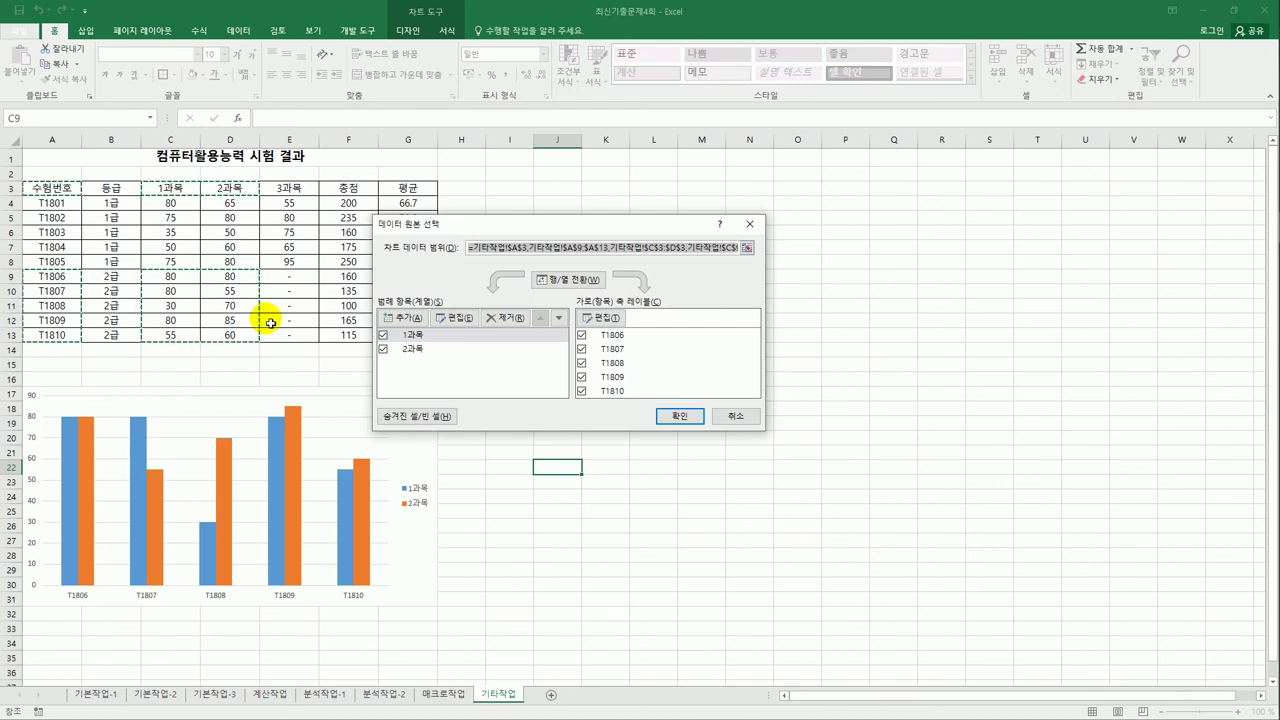
click(679, 418)
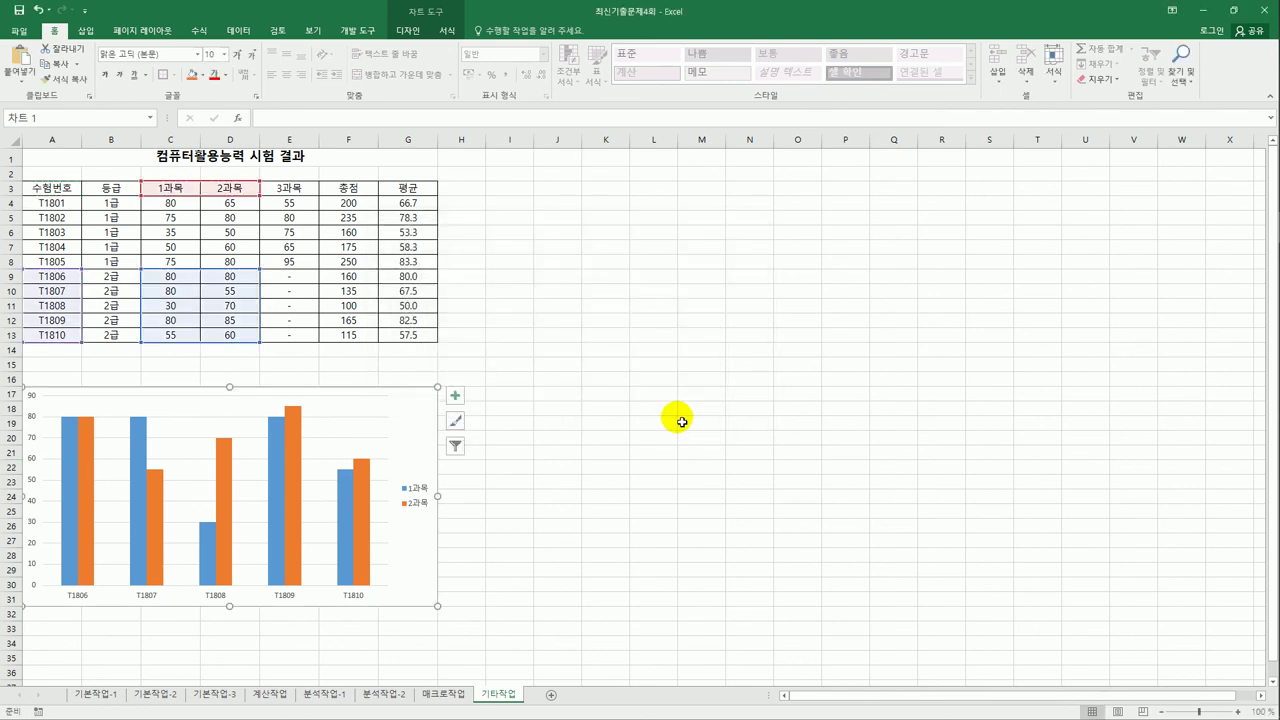
Step: Change the chart type to a line chart with markers (표식이 있는 꺾은선형)
scroll(675, 420, down, 3)
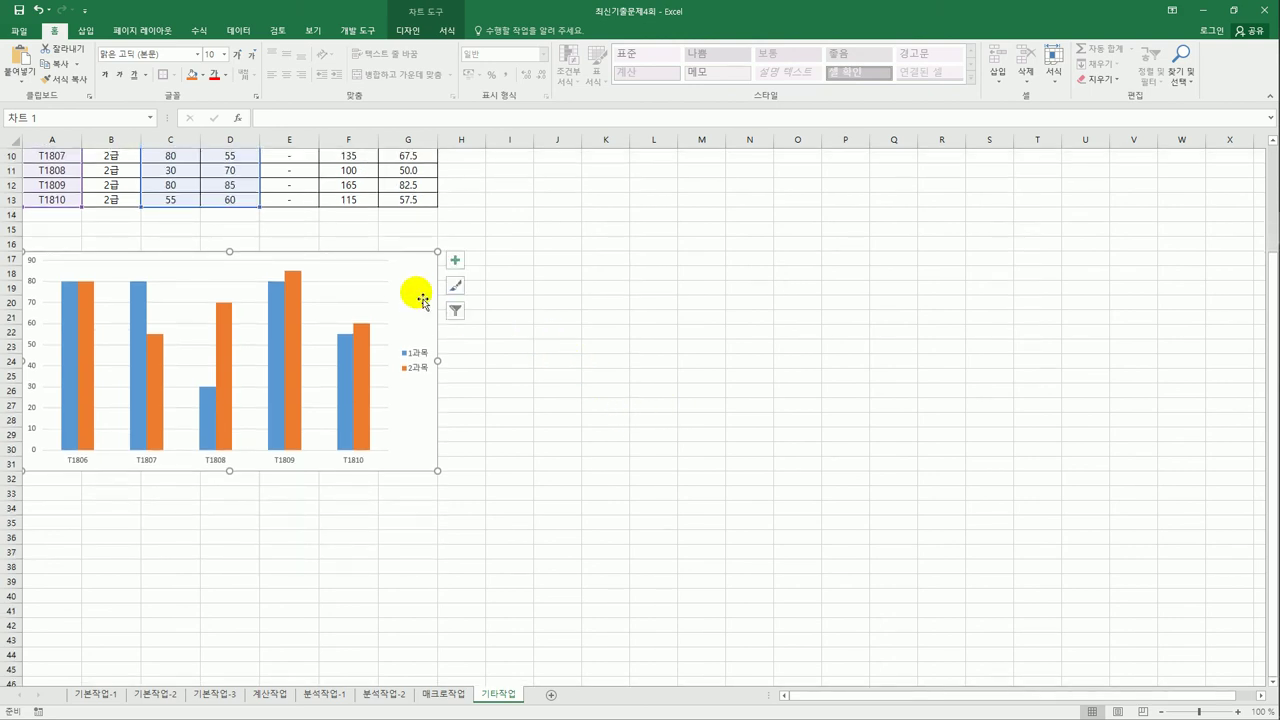
right_click(407, 273)
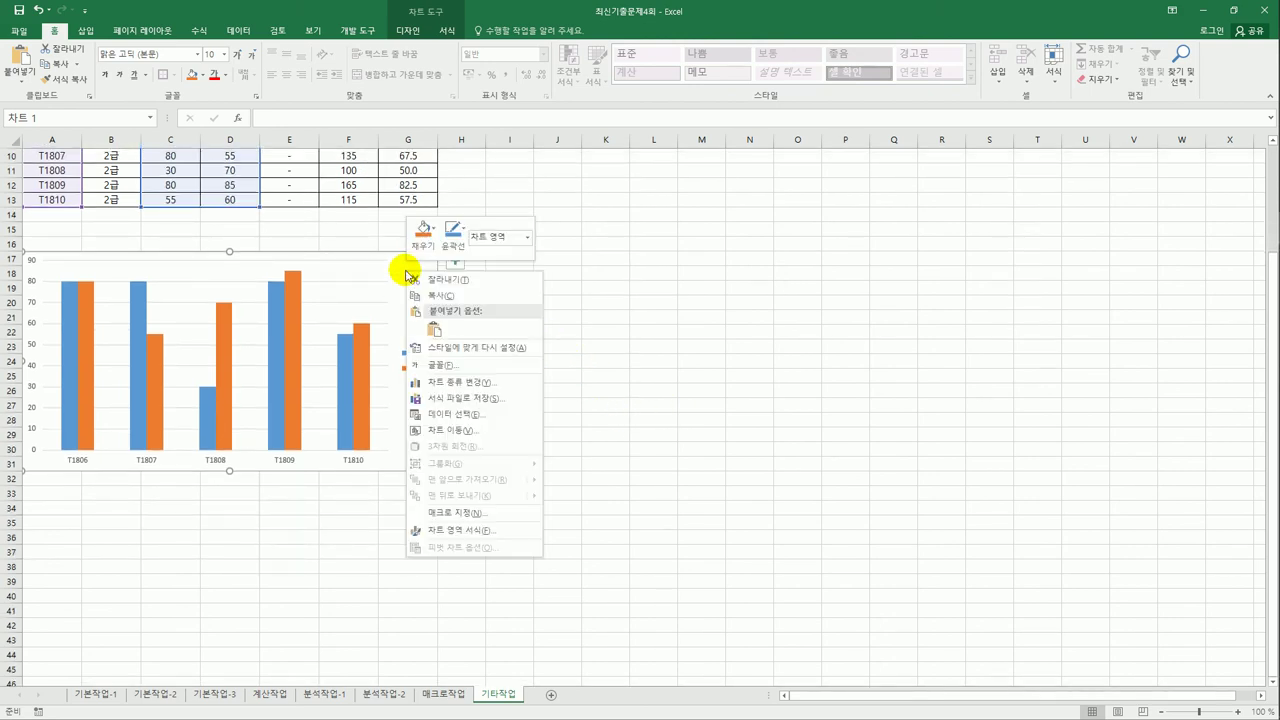
click(490, 383)
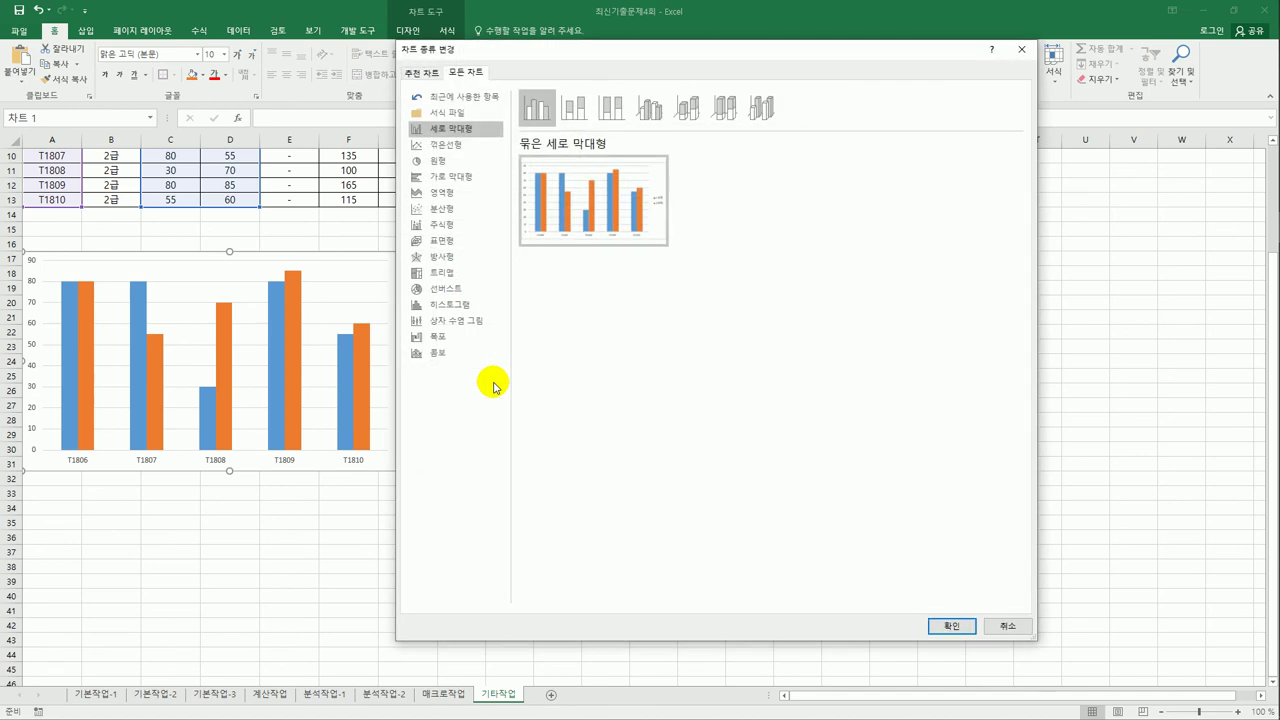
click(448, 145)
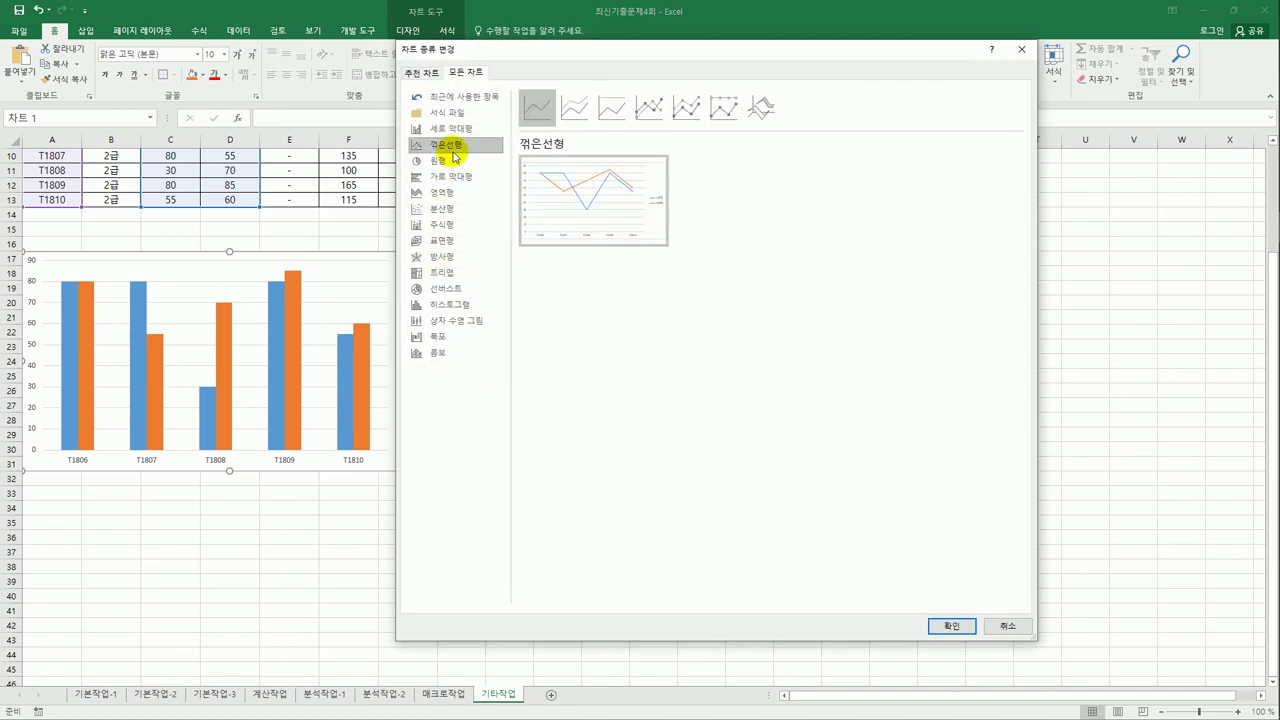
click(652, 108)
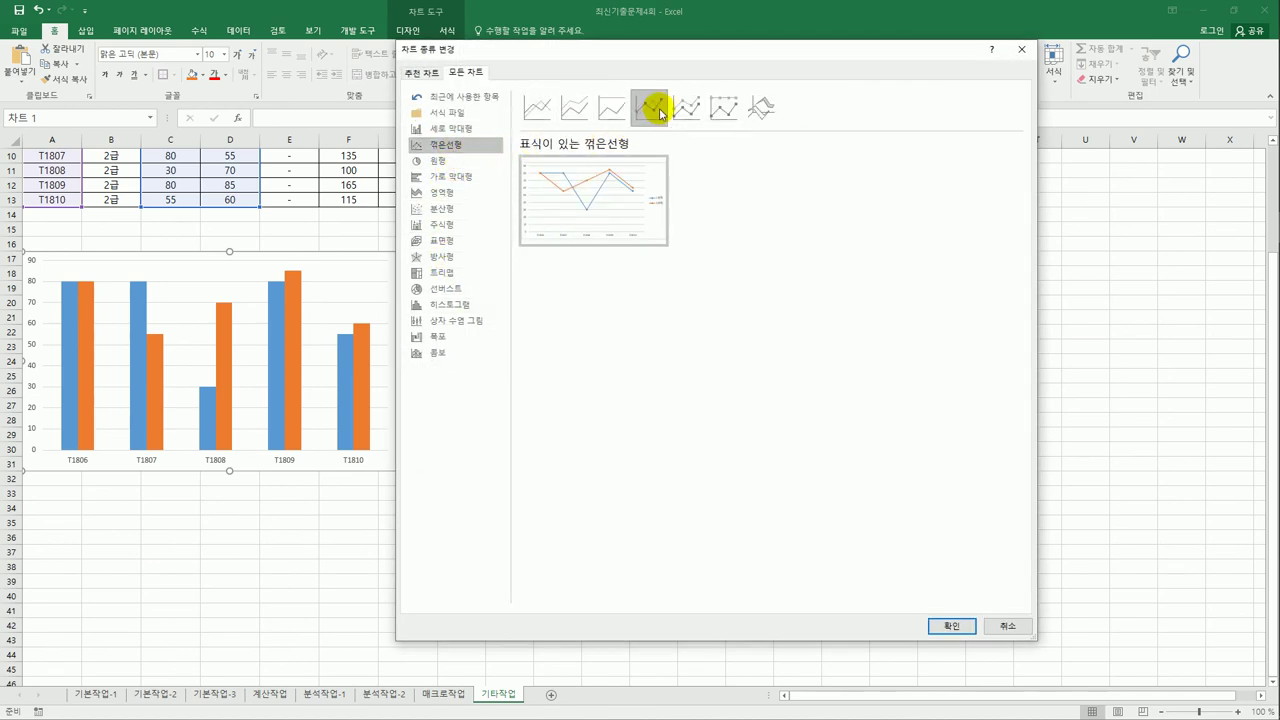
click(949, 626)
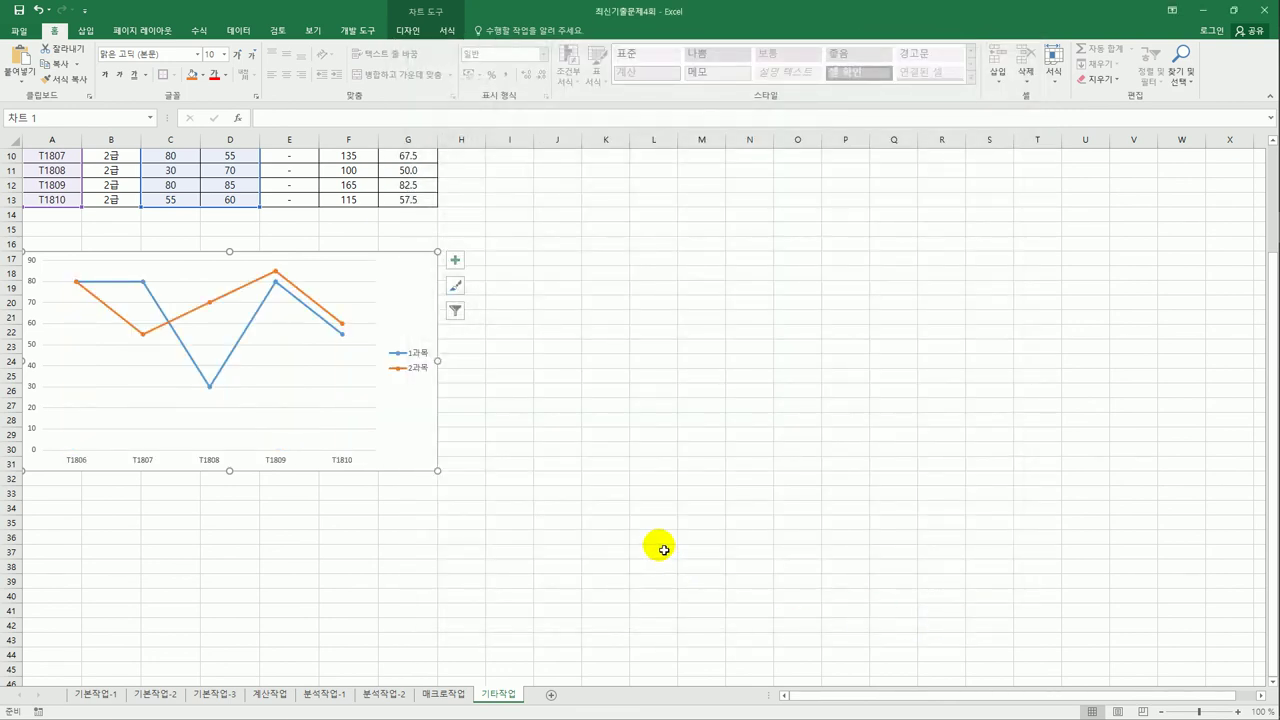
Step: Add a chart title to the line chart reading 컴퓨터활용능력2급 과목별 득점
click(456, 260)
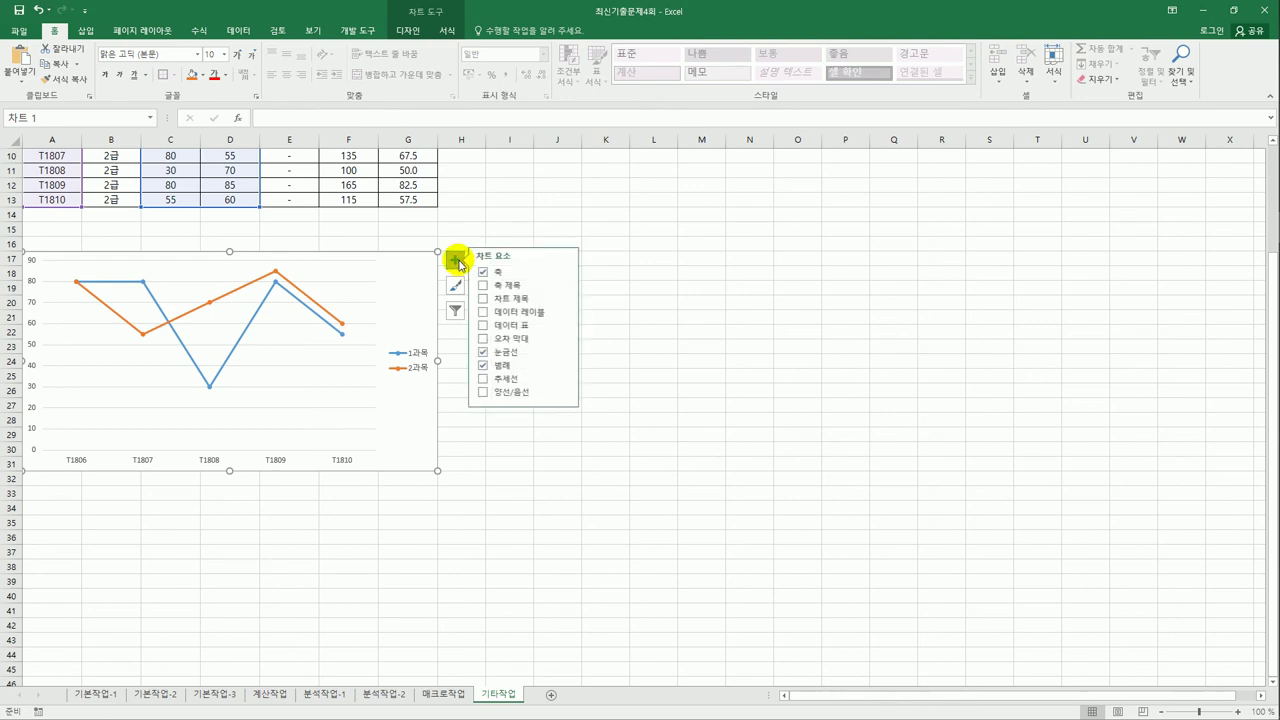
click(518, 300)
drag(200, 268, 266, 268)
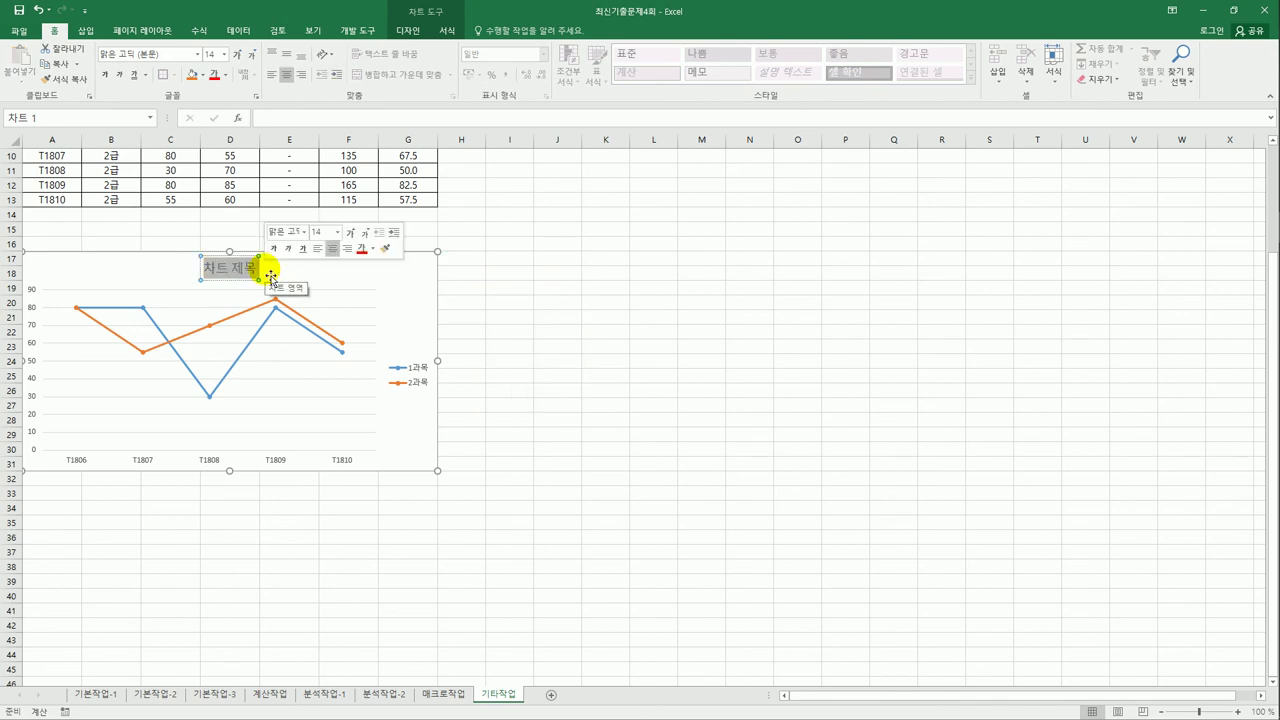
text(컴퓨터)
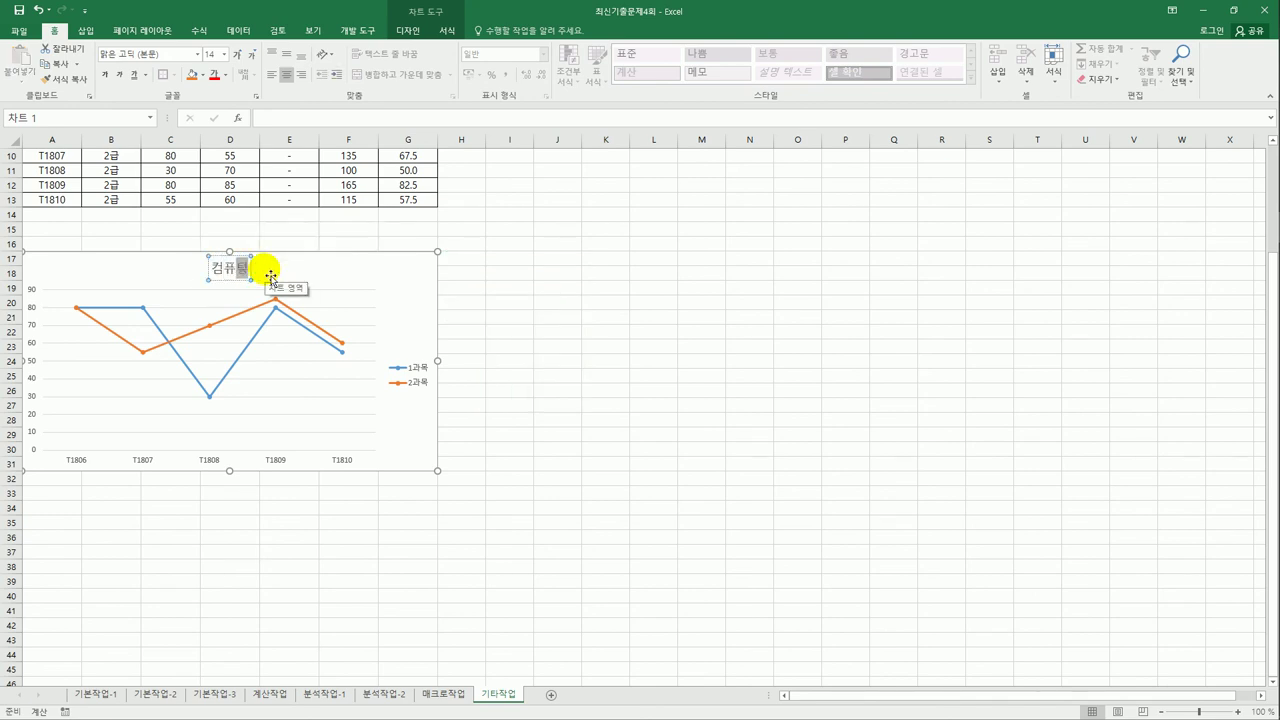
text(활용능력2)
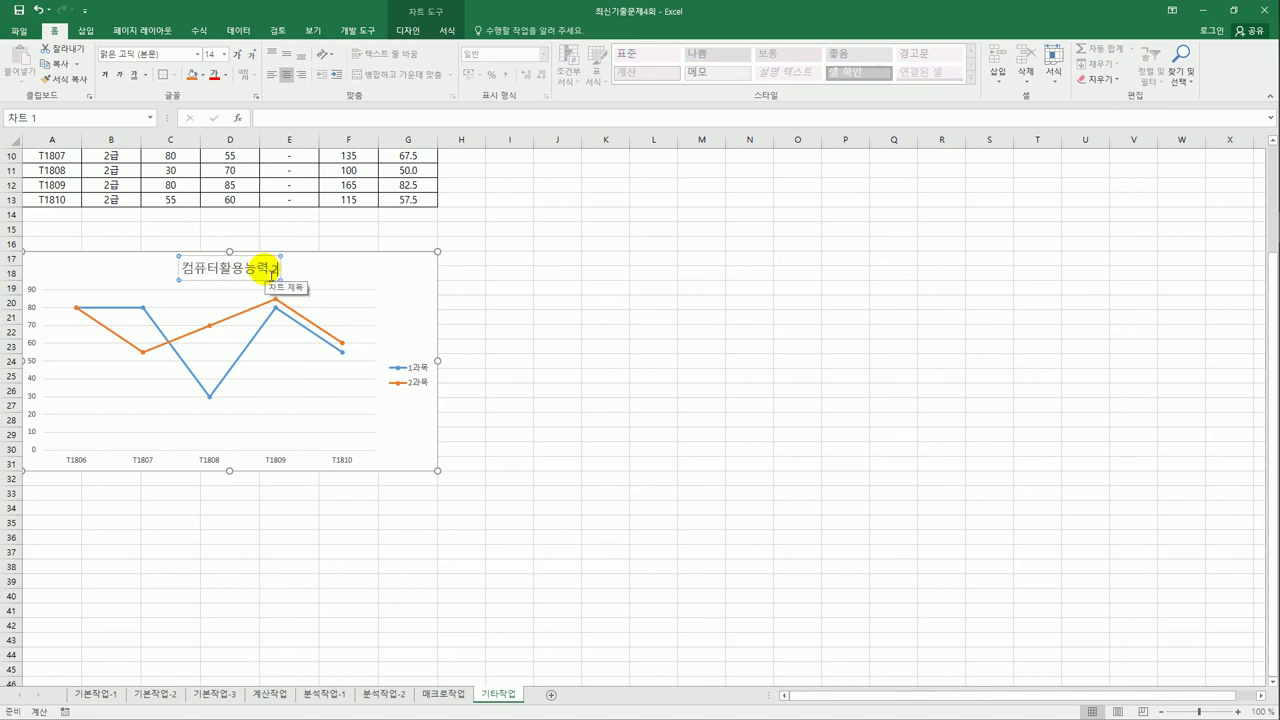
key(BackSpace)
text(2)
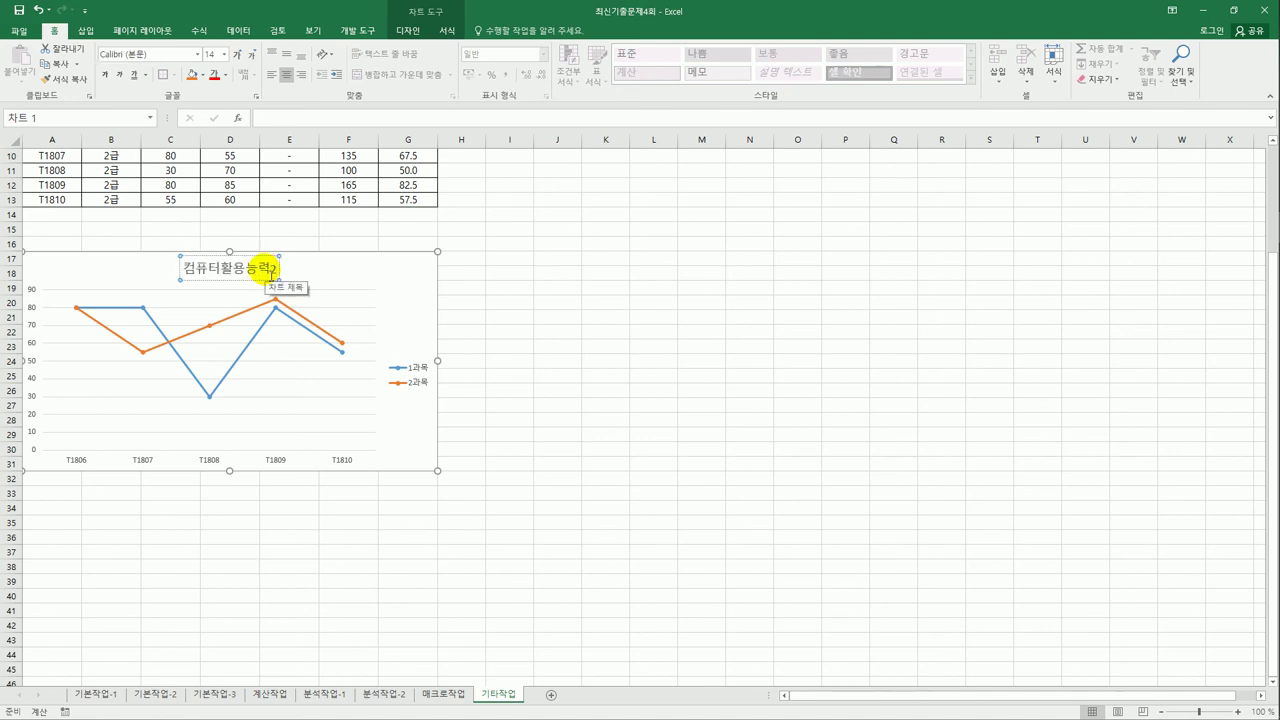
text(급 과목ㅂ)
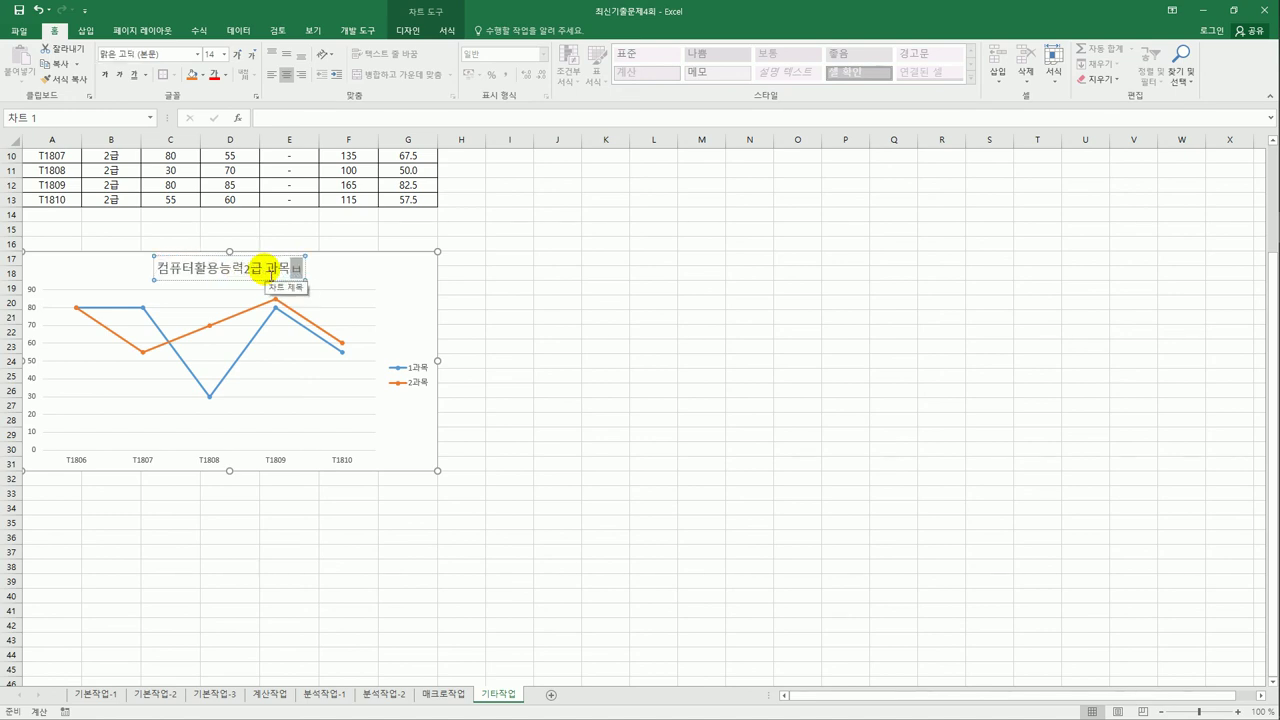
text(별 ㄷ득저)
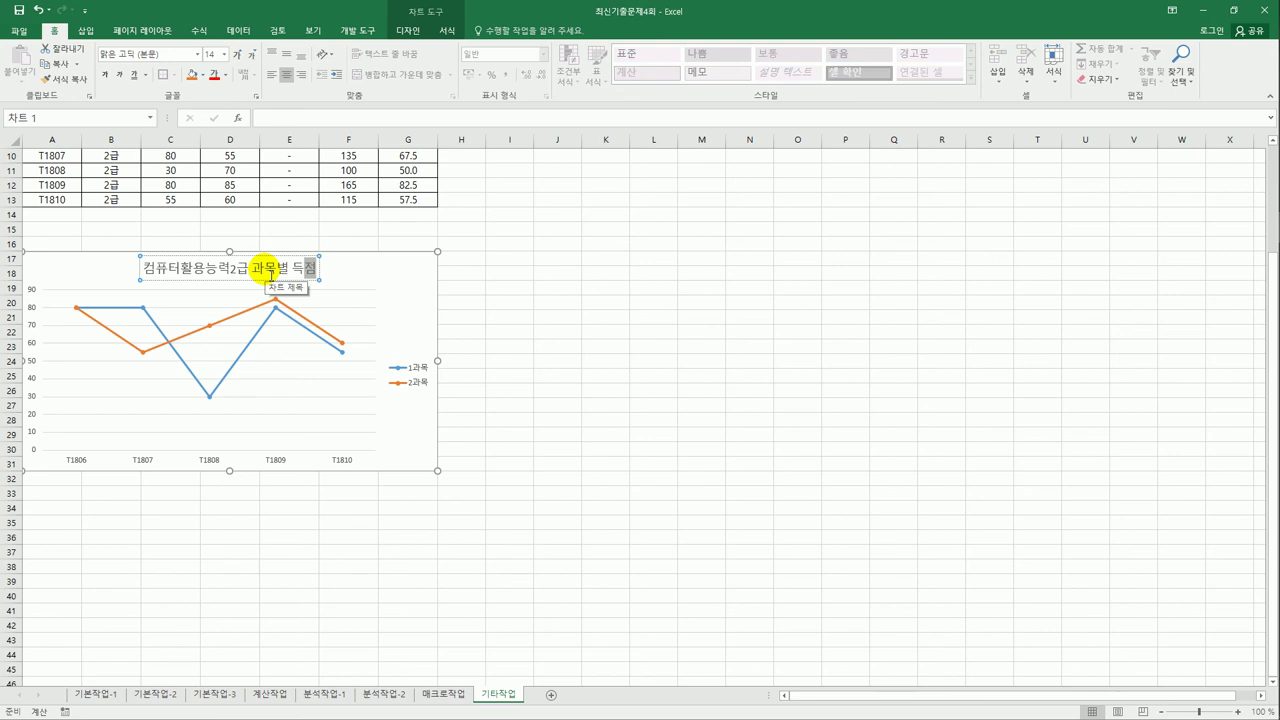
text(ㅁ)
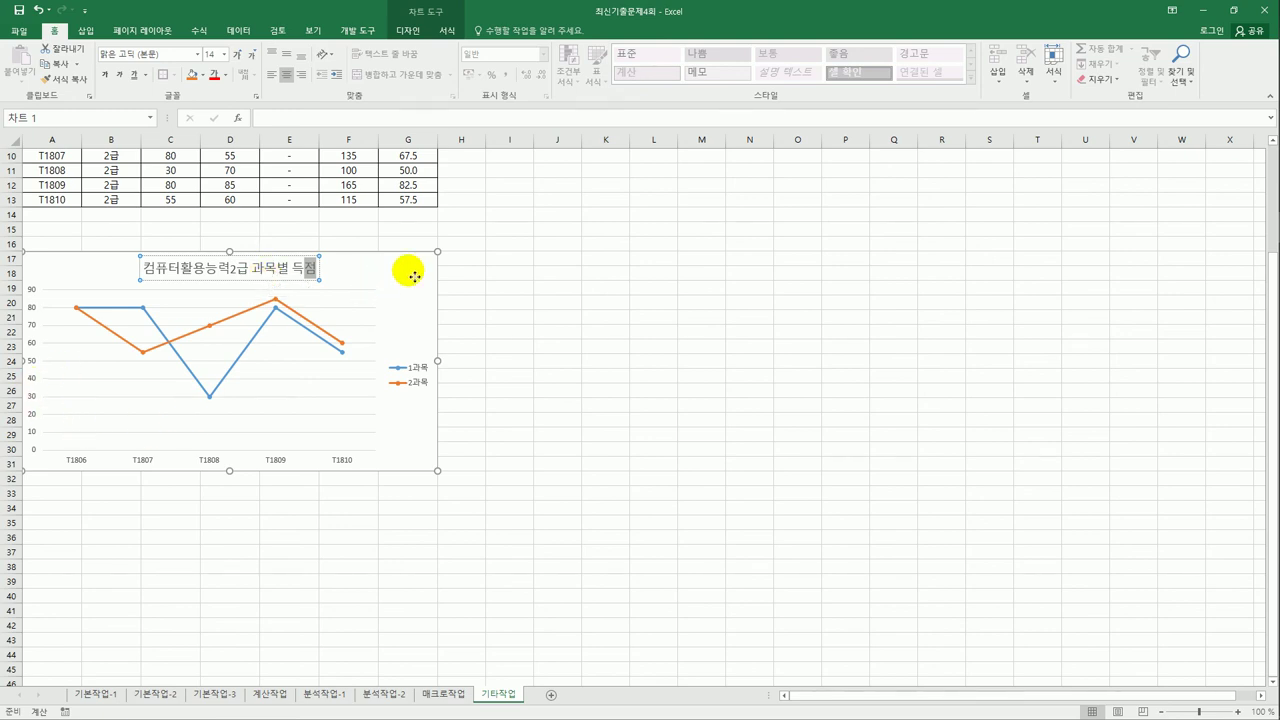
click(413, 278)
Step: Add a primary vertical axis title (기본 세로) to the chart and set its text to 점수
click(455, 260)
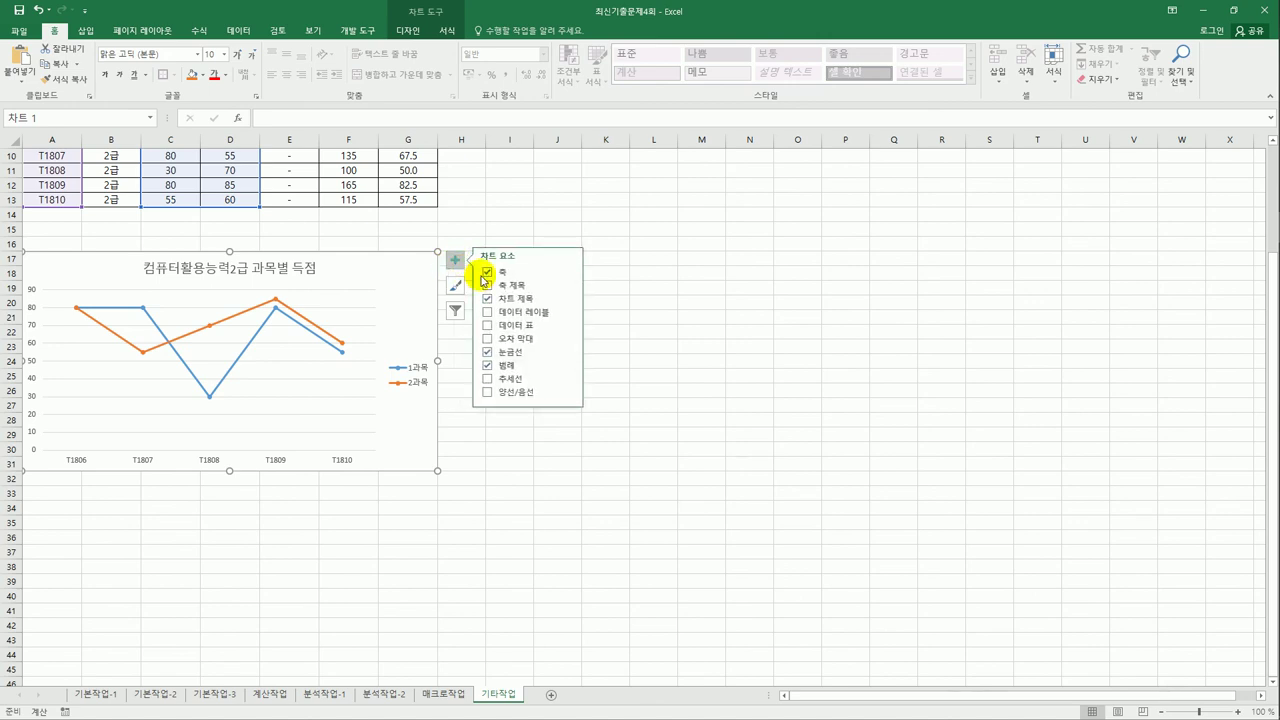
click(569, 287)
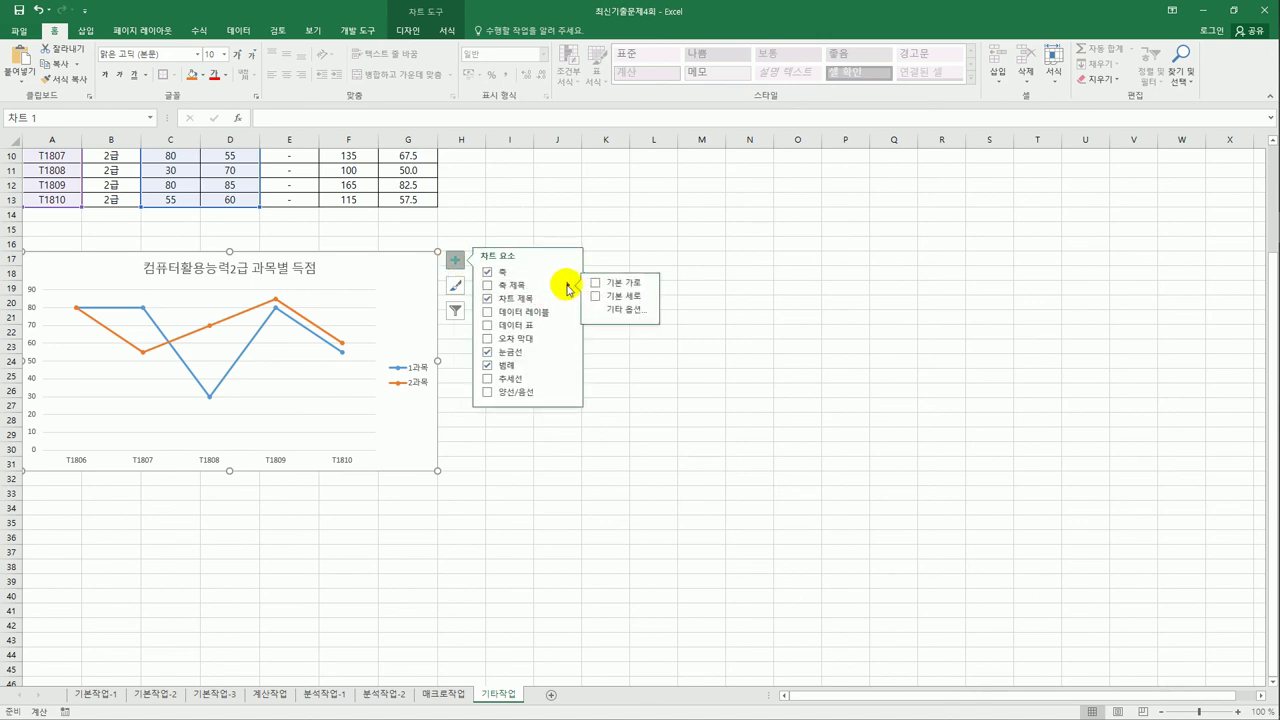
click(624, 297)
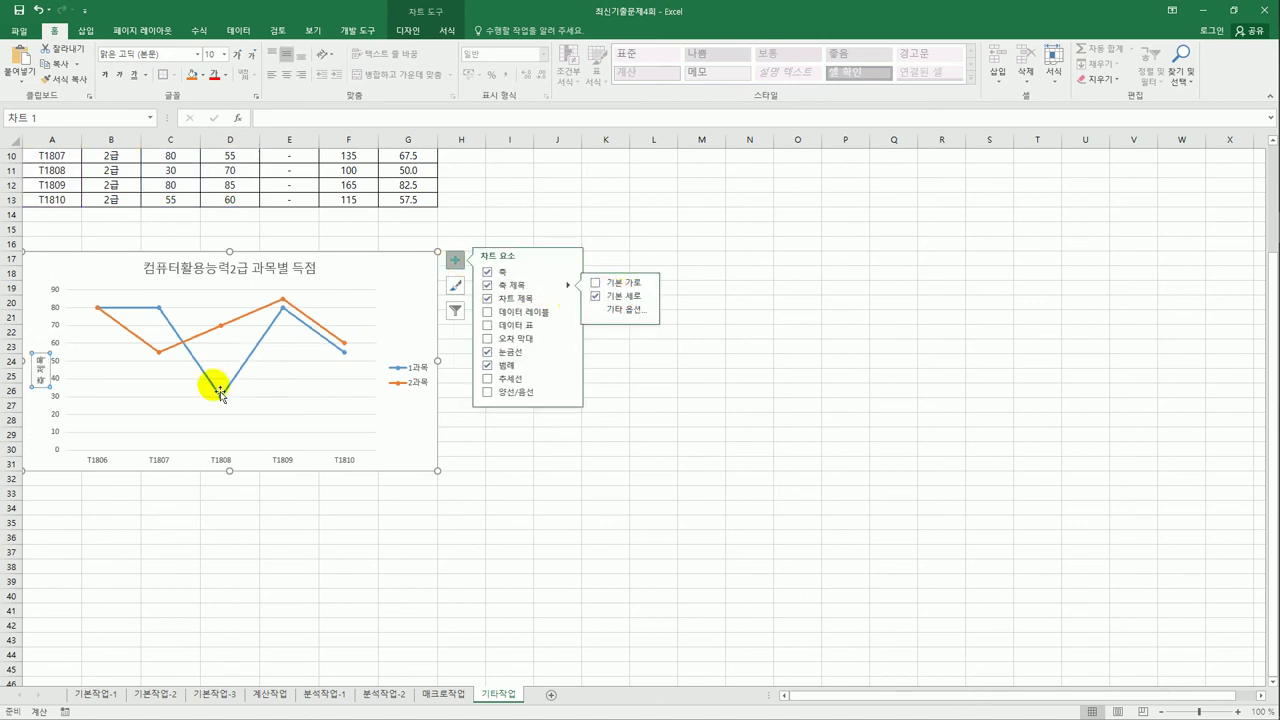
click(44, 392)
triple_click(44, 372)
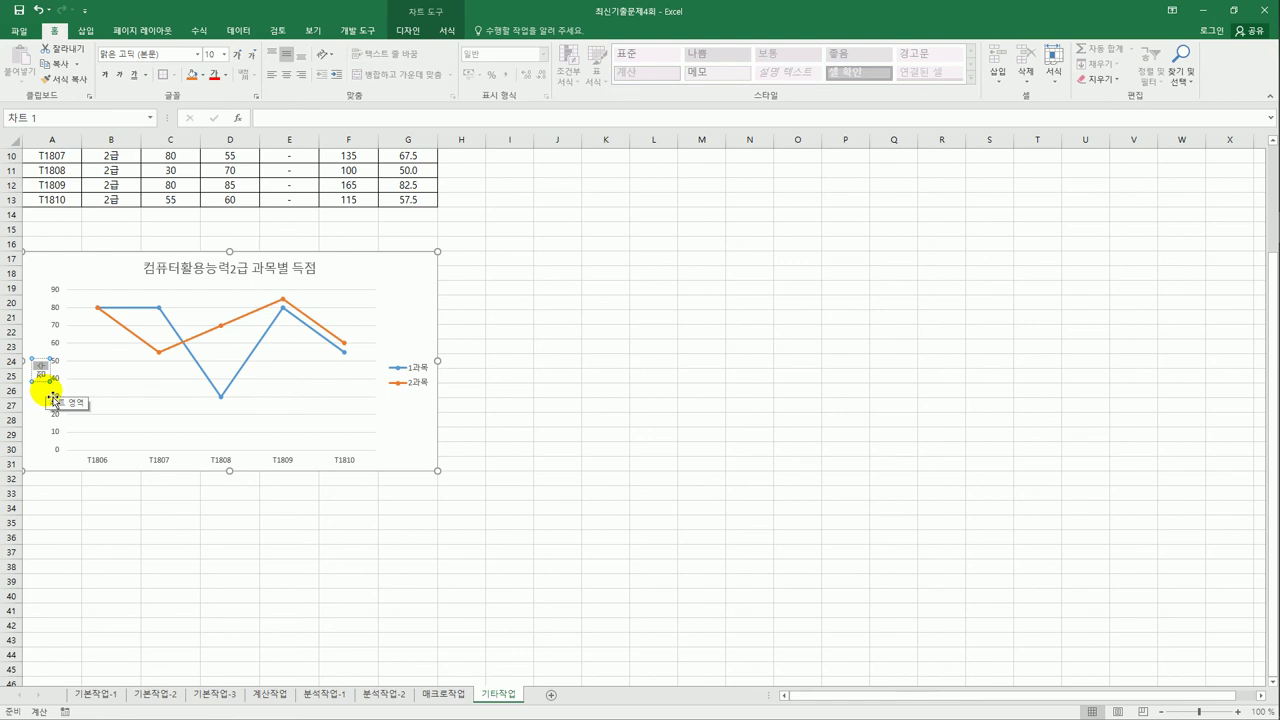
text(점수)
key(Escape)
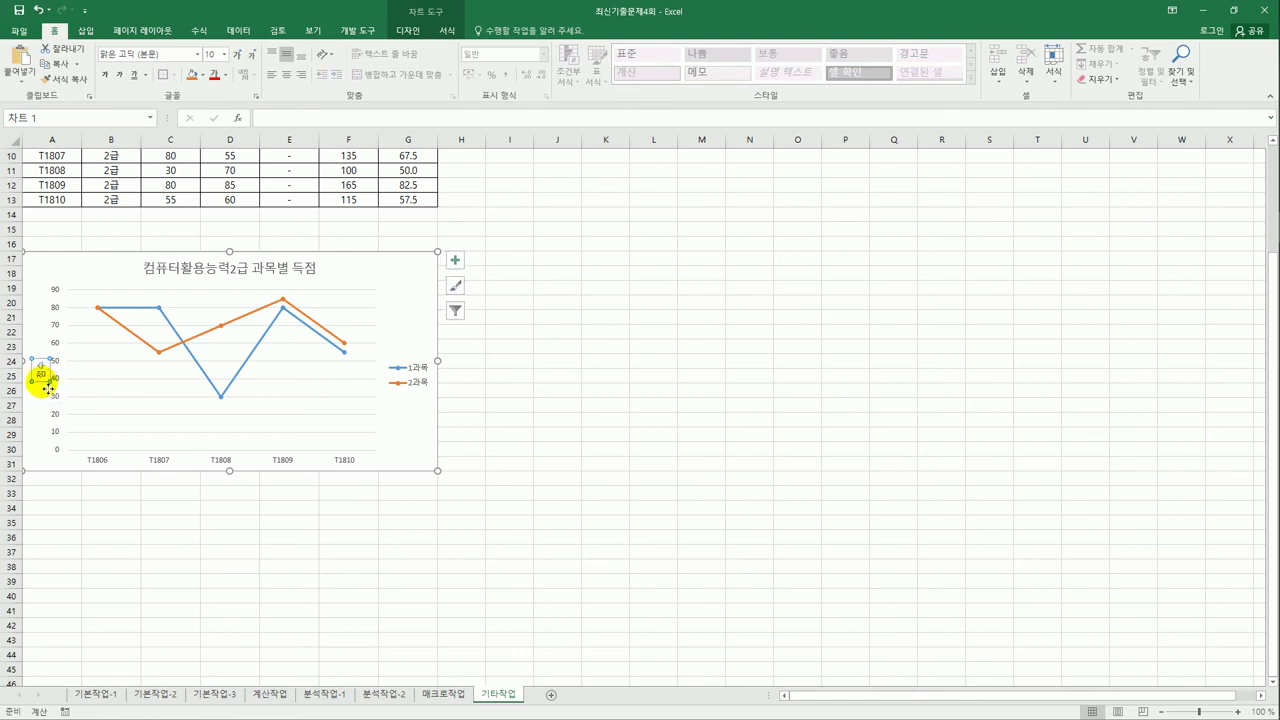
Step: Set the text direction of the 점수 axis title to horizontal (가로)
right_click(46, 385)
click(94, 506)
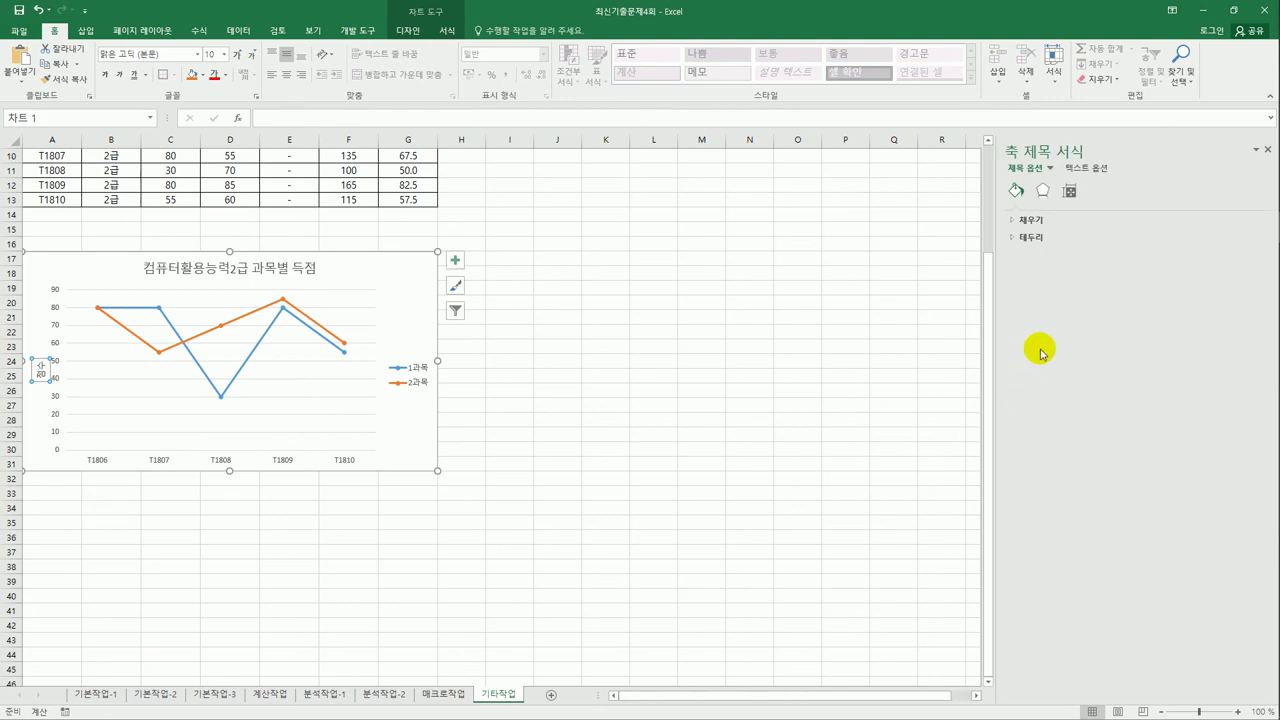
click(1069, 193)
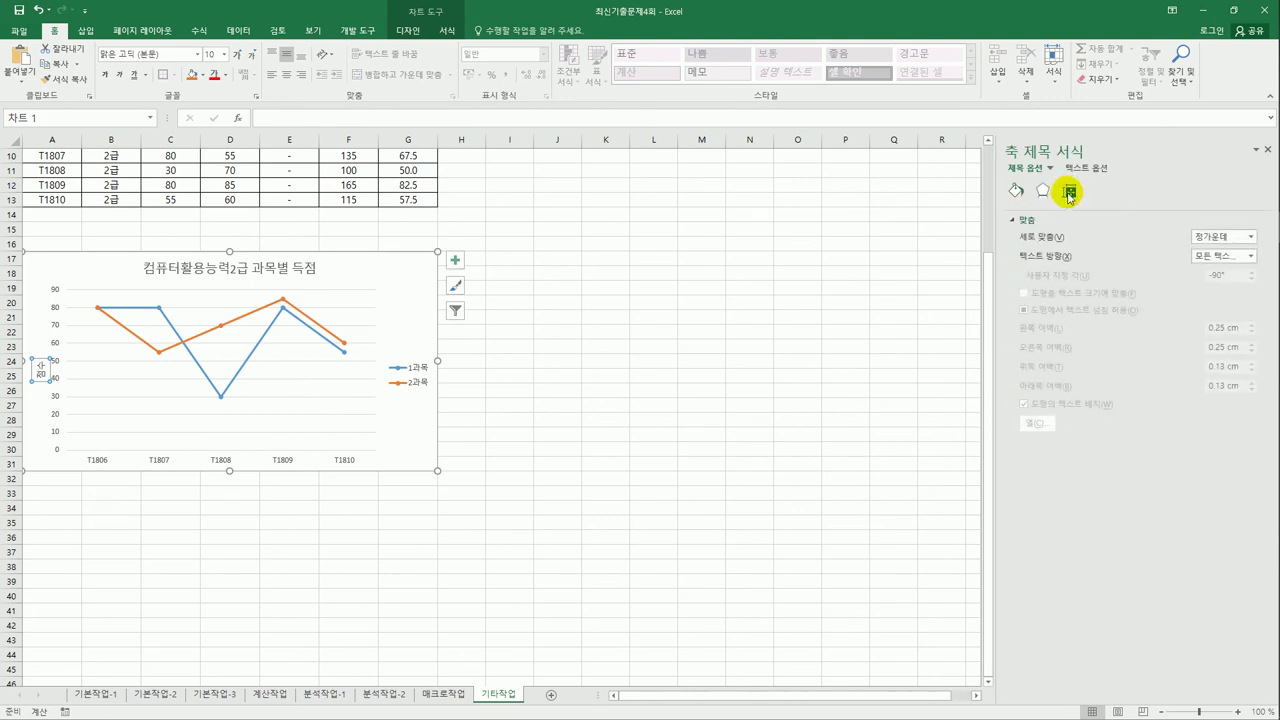
click(1222, 256)
click(1213, 321)
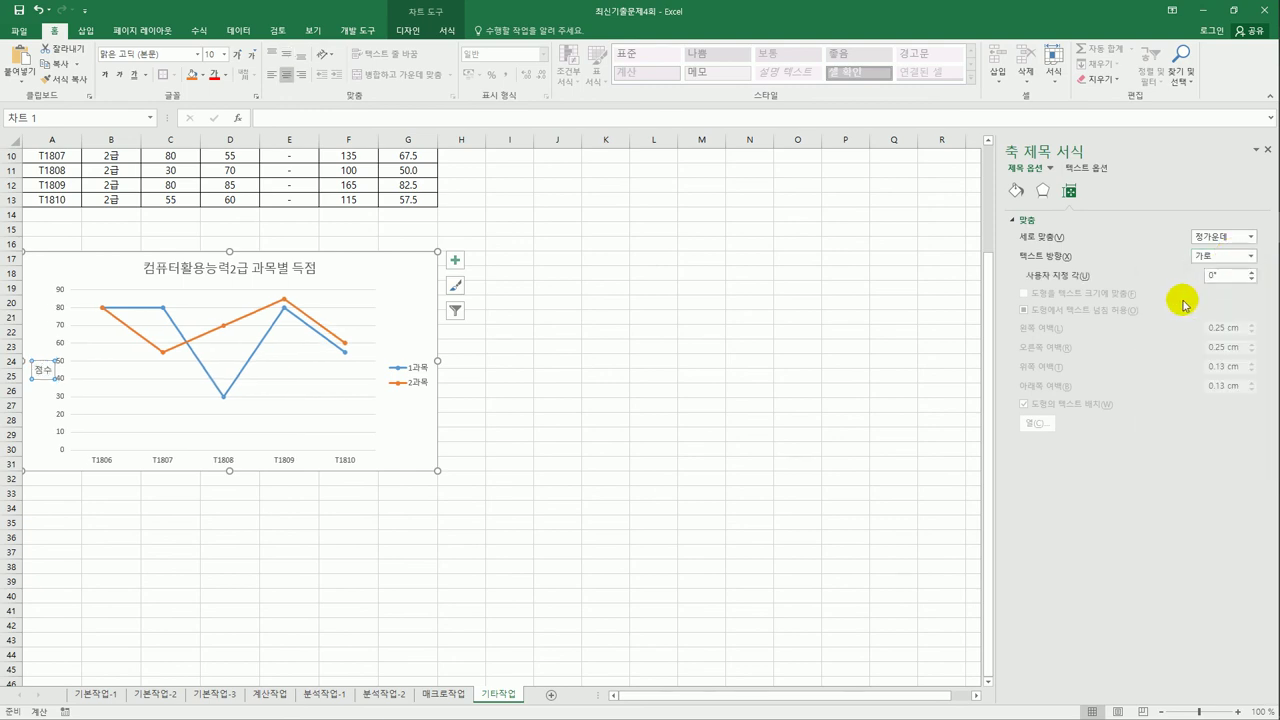
click(672, 404)
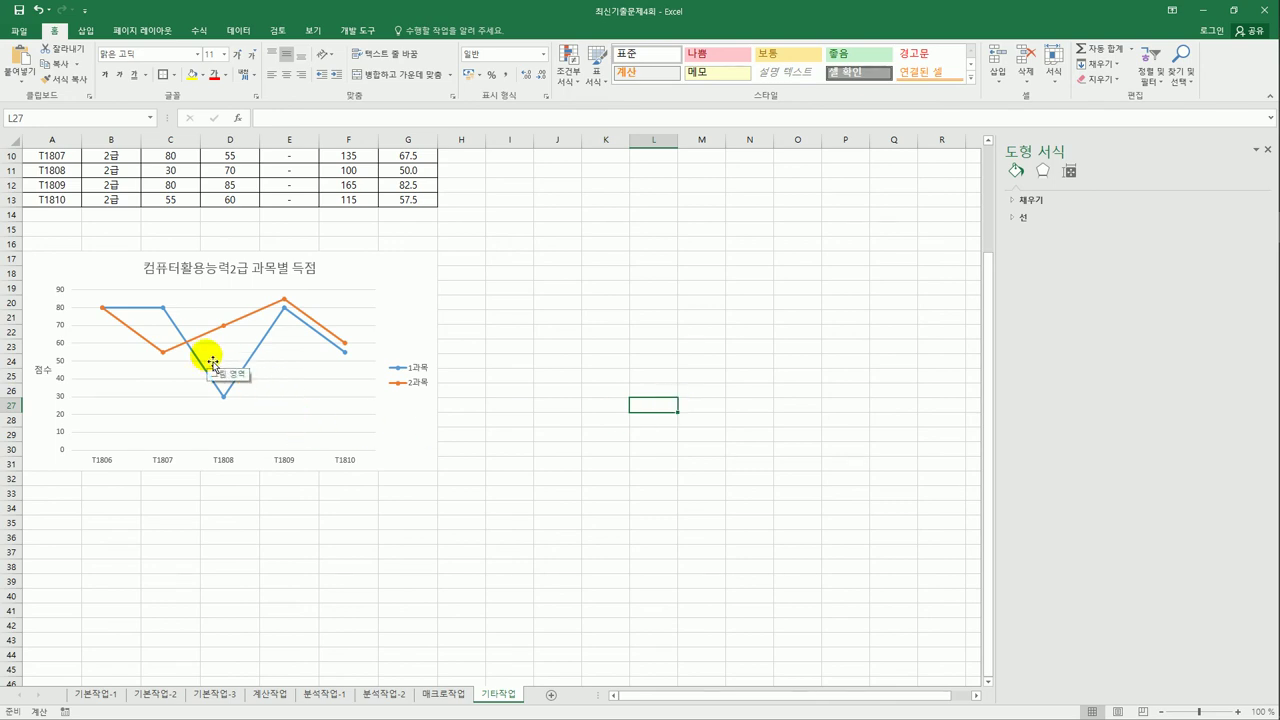
Step: Add a data label to the right (오른쪽) of only the T1807 point in the 2과목 series
click(166, 355)
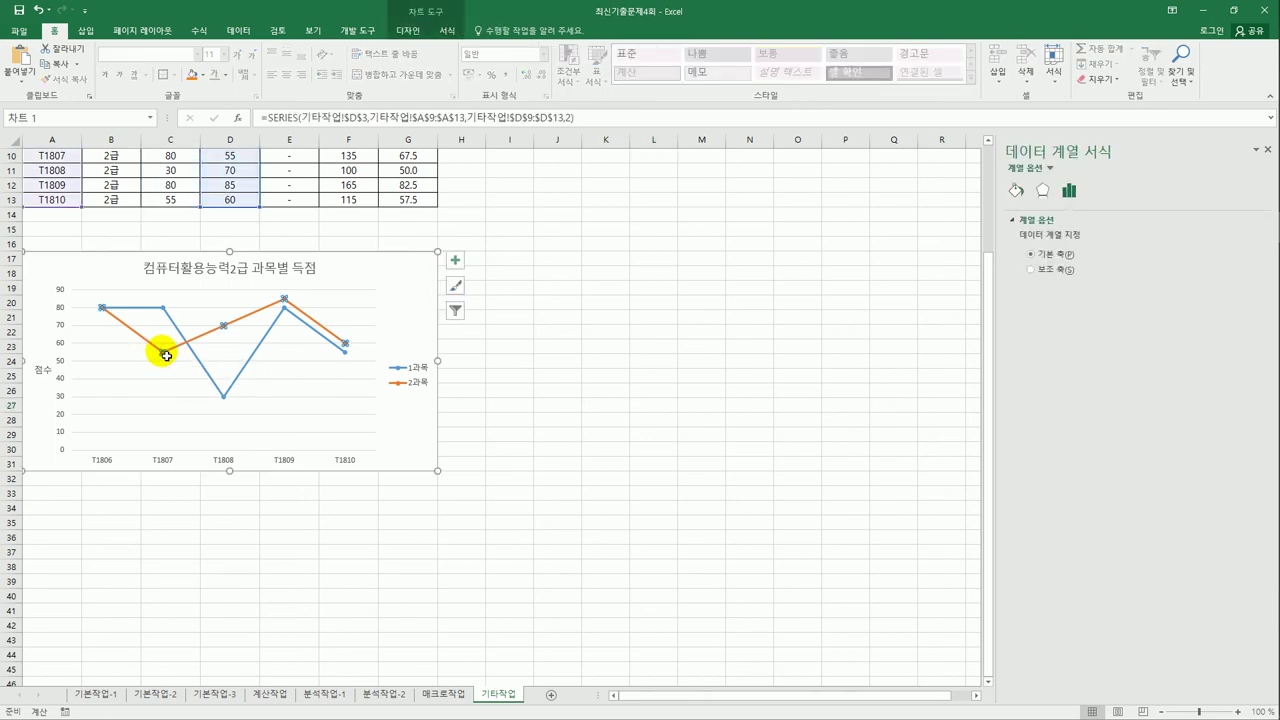
click(166, 355)
click(456, 261)
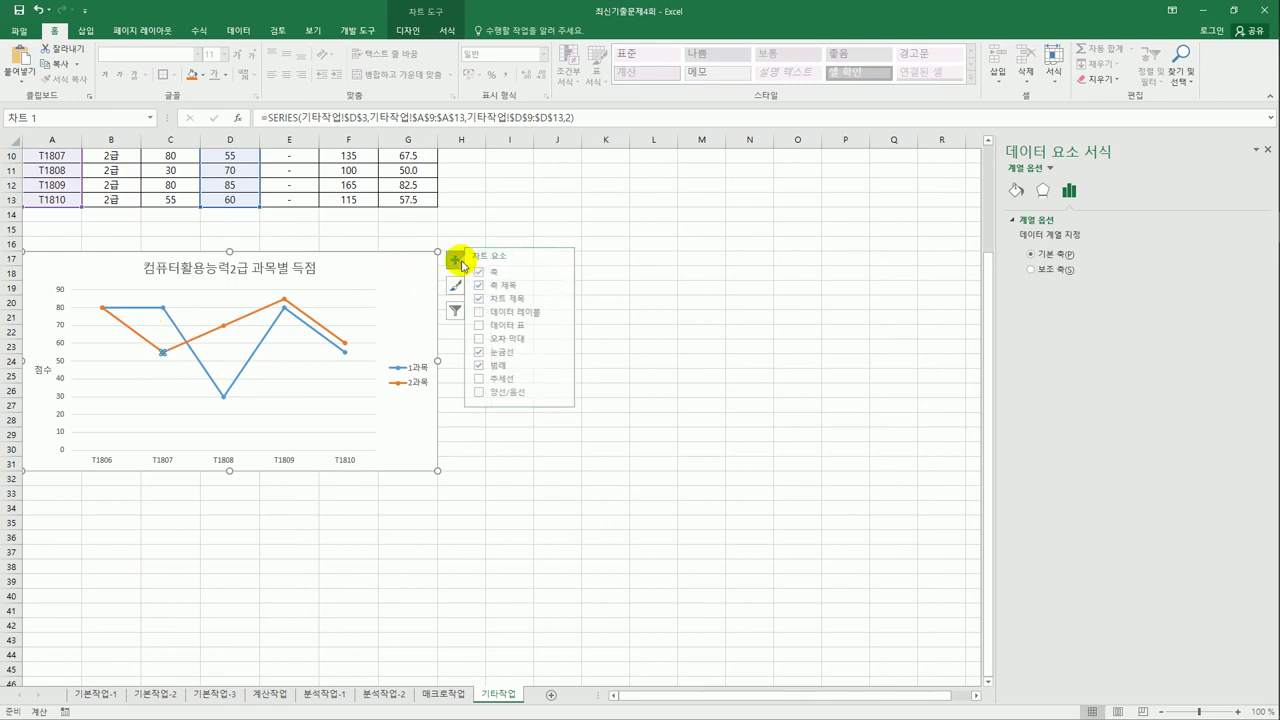
click(567, 313)
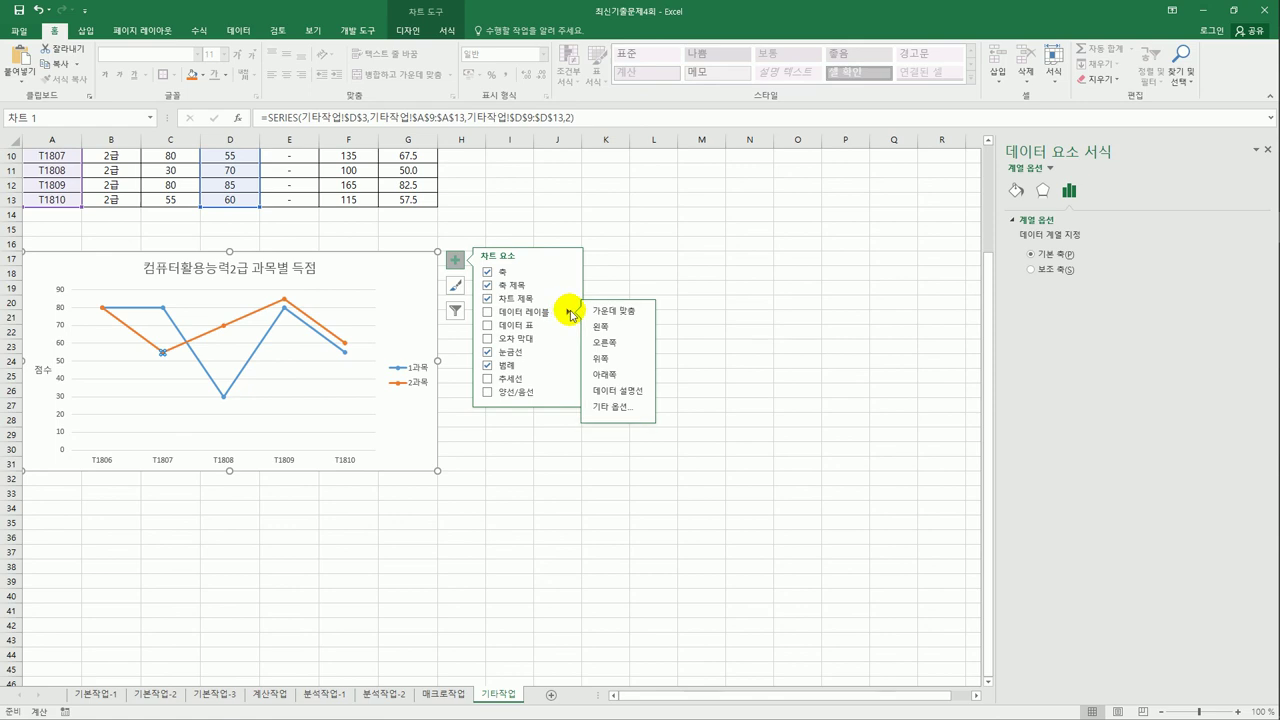
click(609, 345)
Step: Set the vertical value axis minimum to 20 and display its values in reverse order (값을 거꾸로)
click(62, 292)
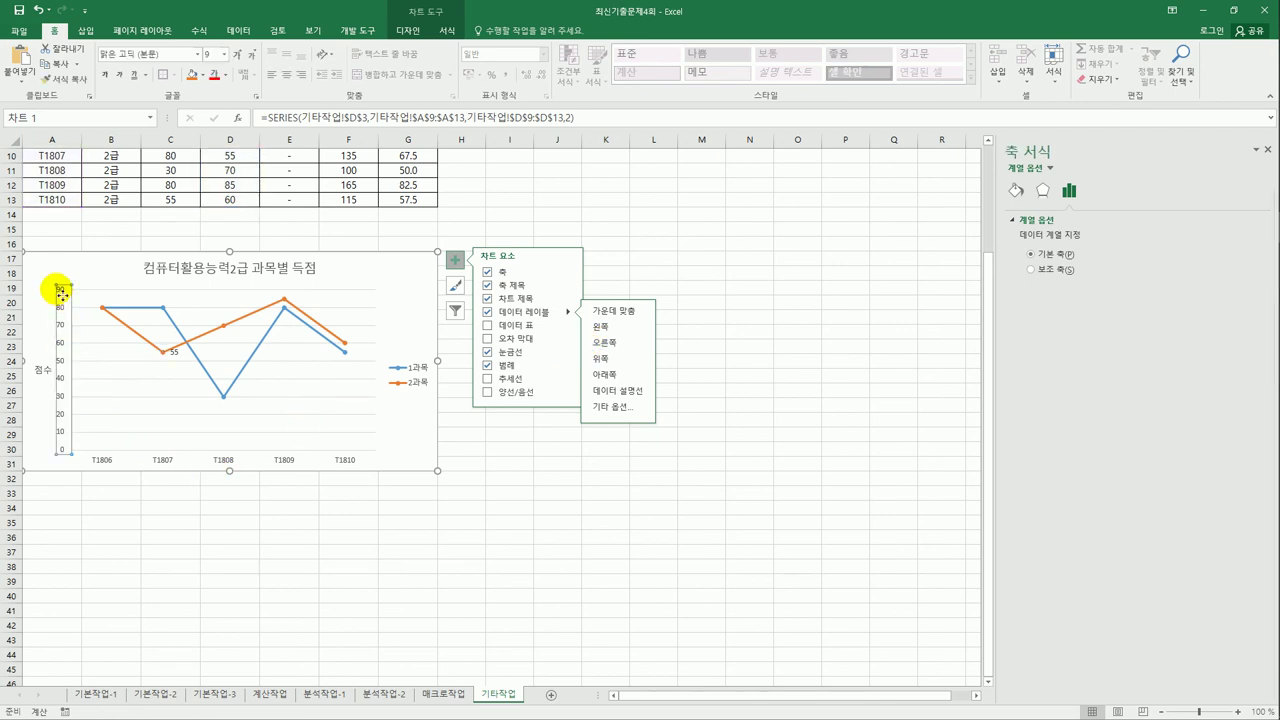
right_click(62, 292)
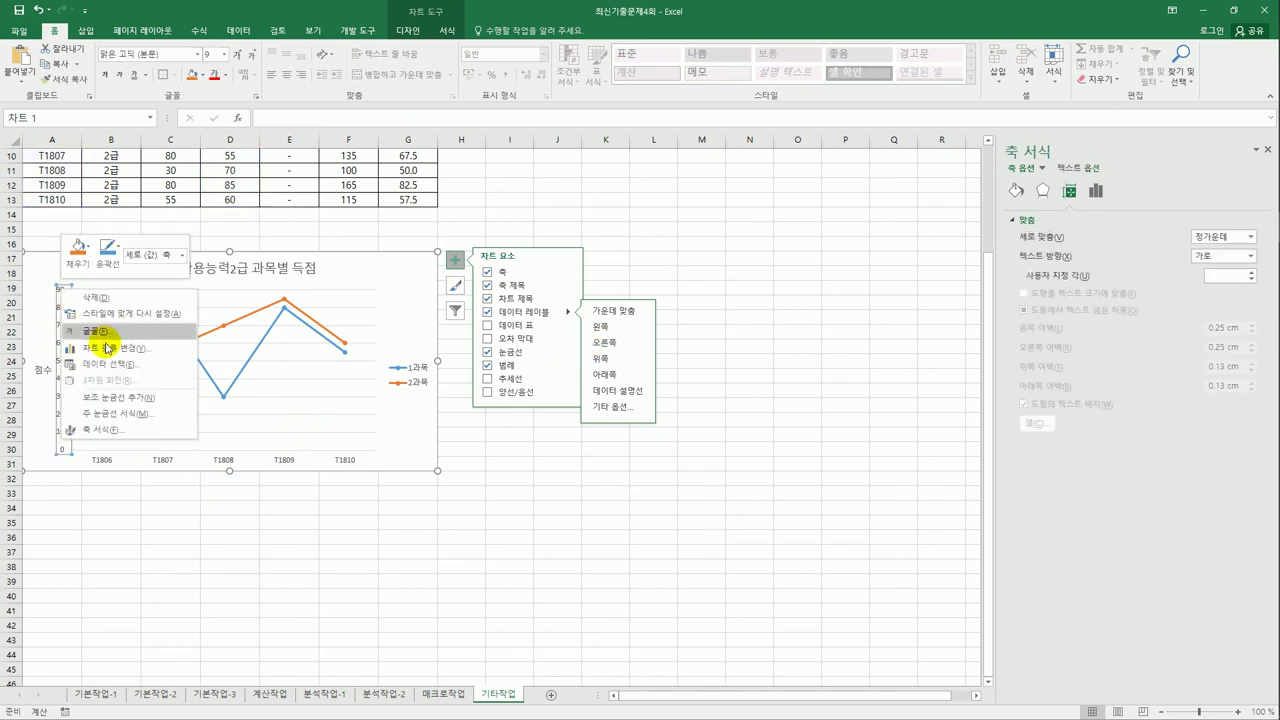
click(60, 463)
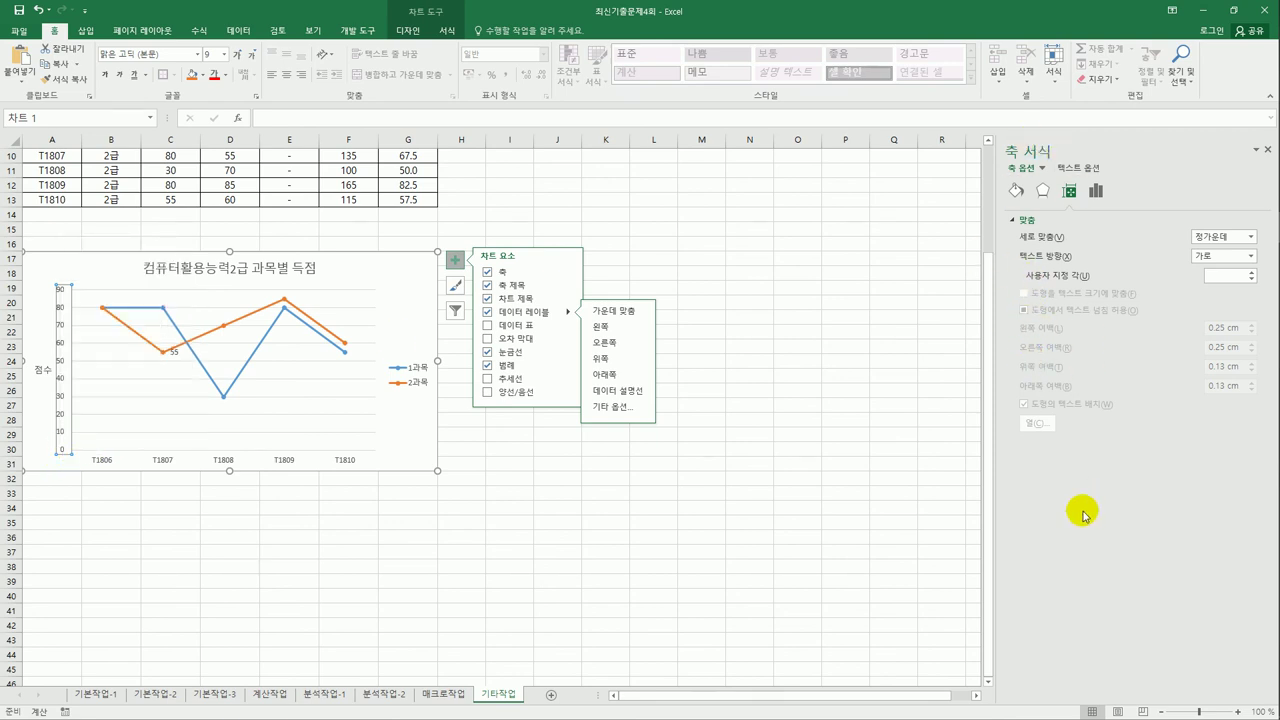
click(1095, 192)
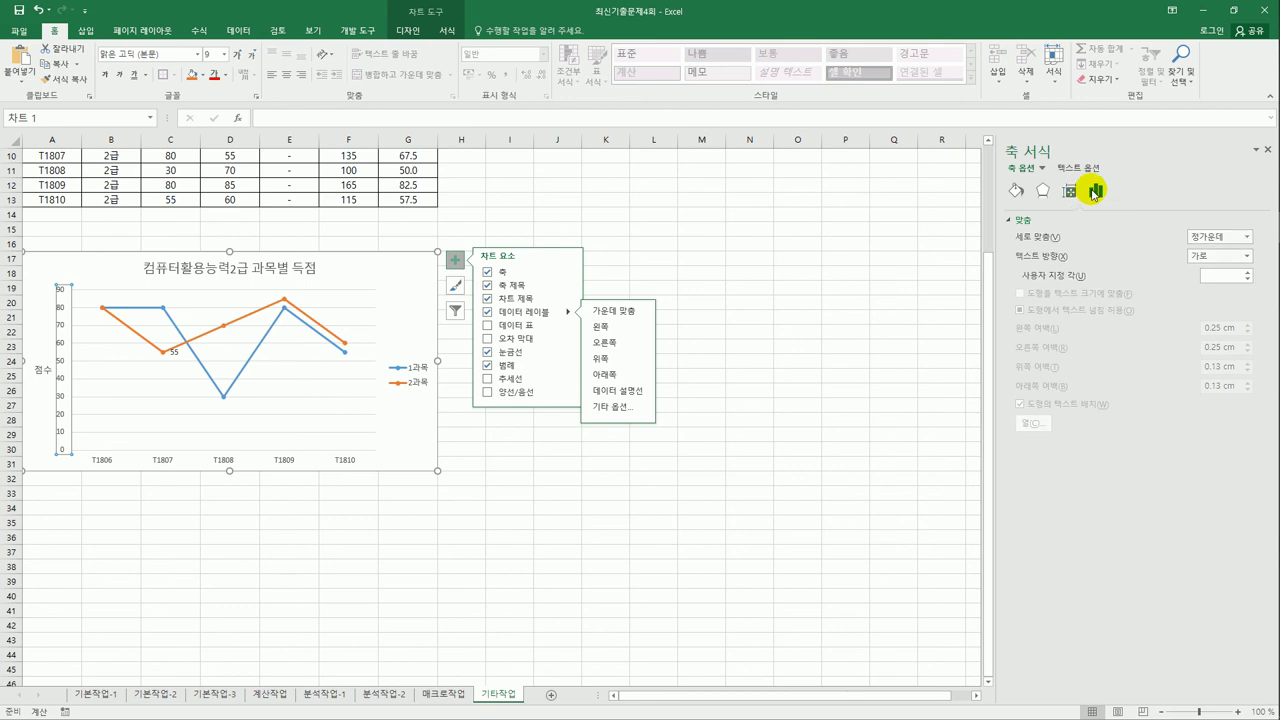
drag(1175, 258, 1128, 251)
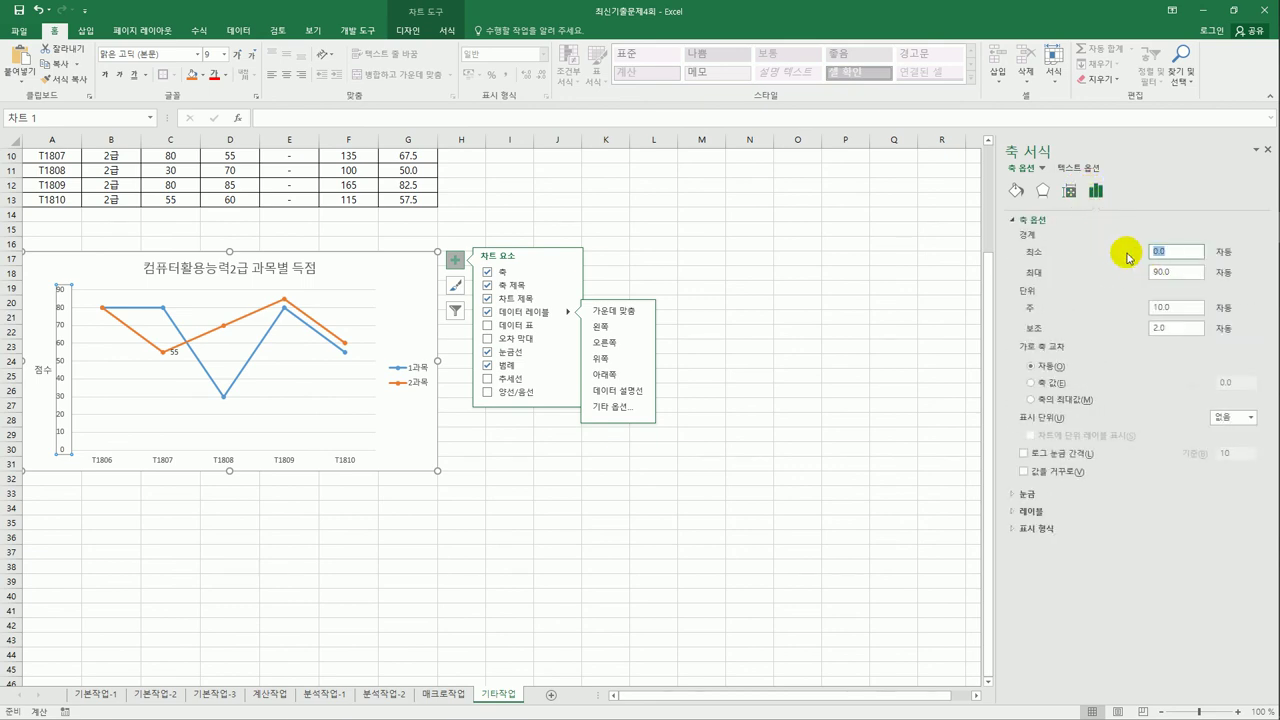
text(20)
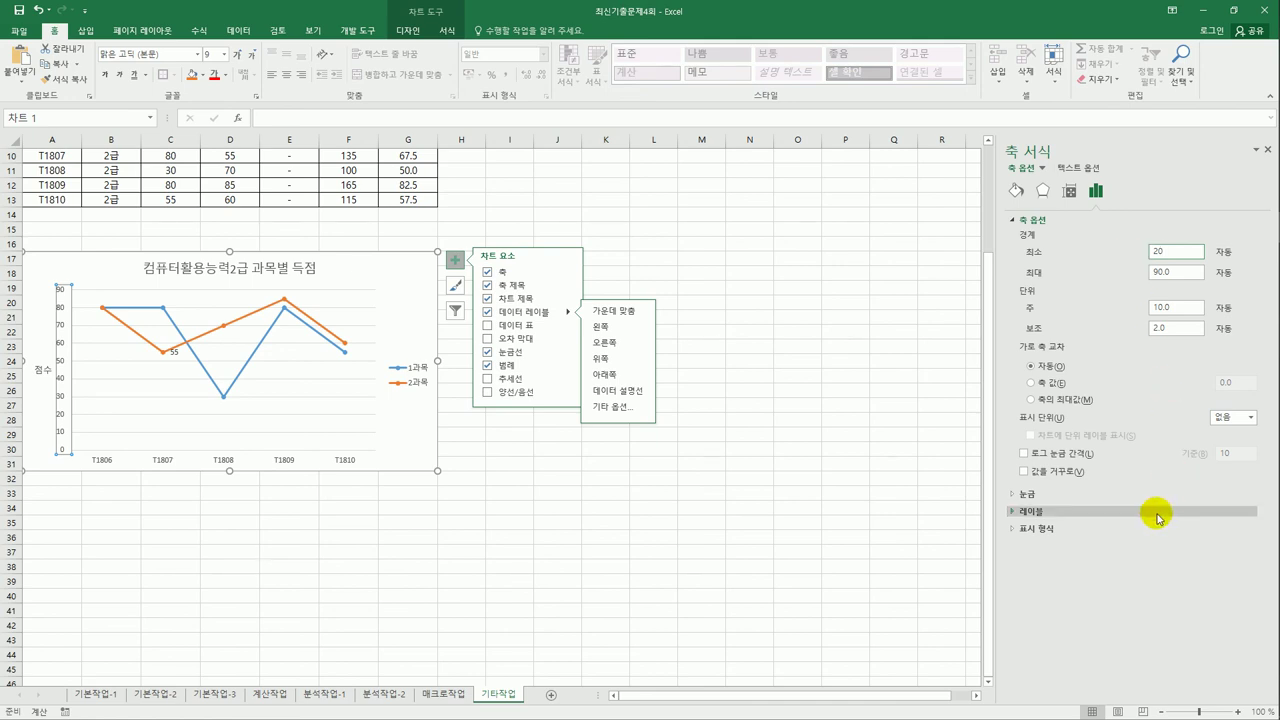
key(Return)
click(1079, 477)
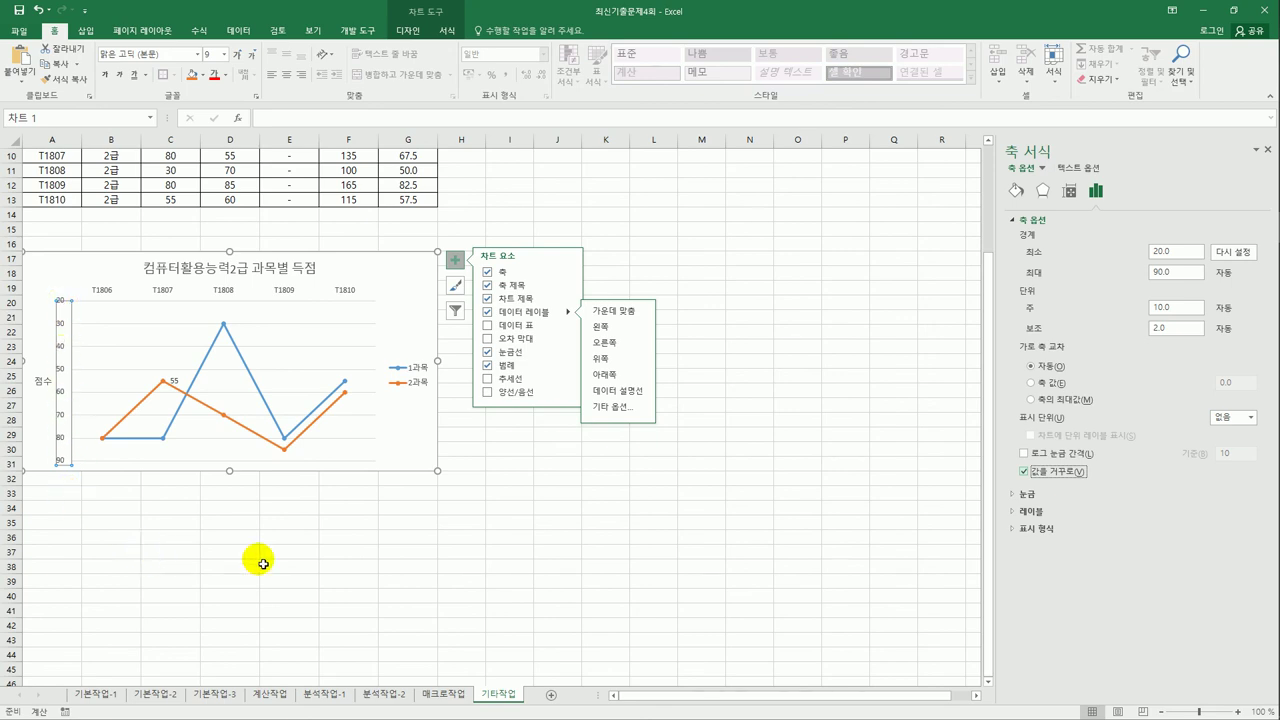
click(506, 569)
click(605, 557)
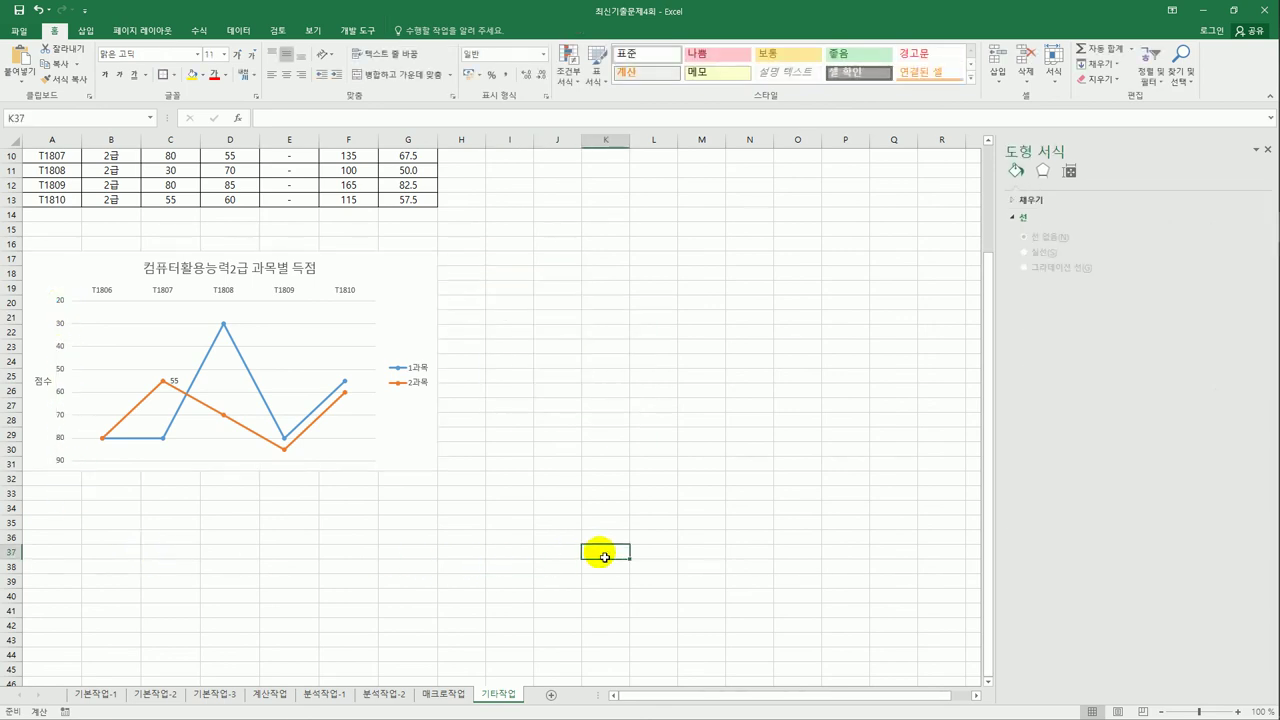